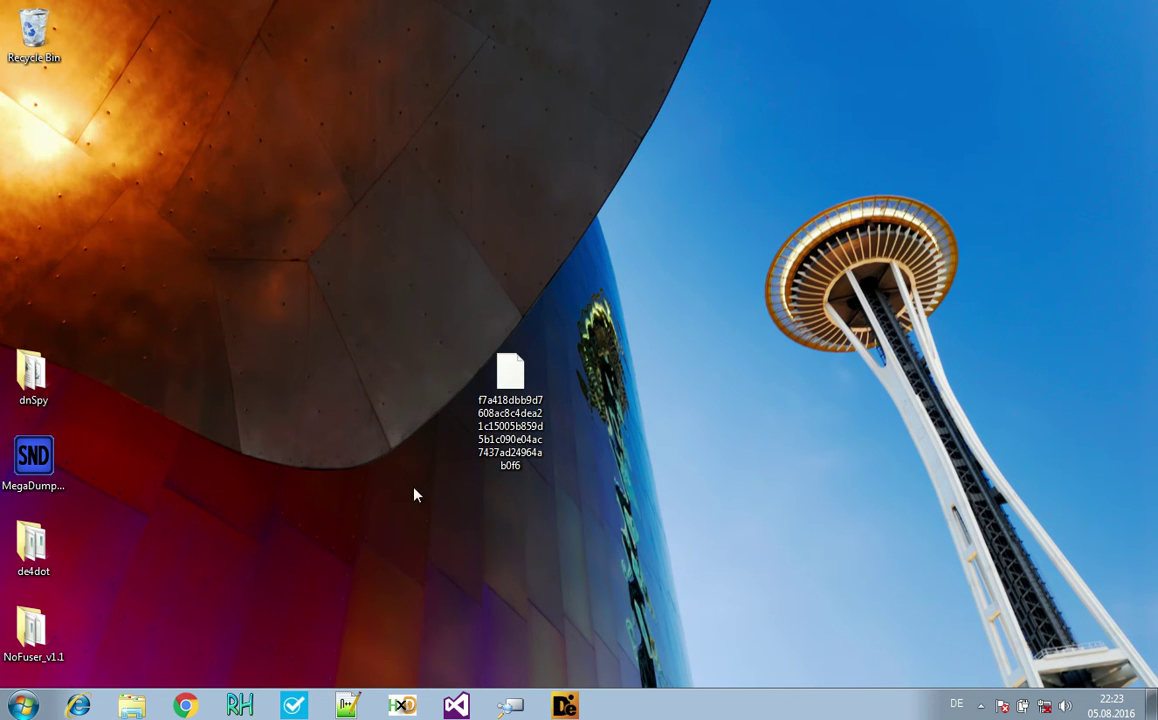
Load the sample file from the desktop into pestudio and maximize its window
left_click(287, 706)
left_click_drag(501, 62, 781, 90)
left_click_drag(527, 398, 471, 113)
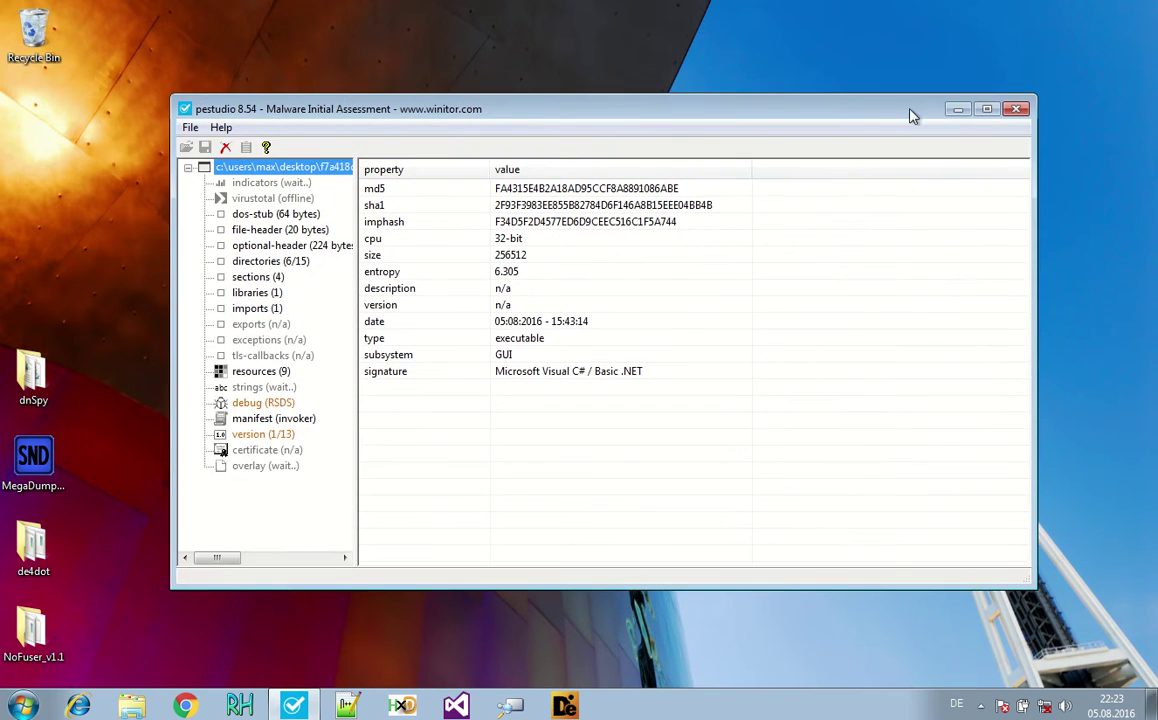
left_click(987, 108)
Review the sample's general properties and debug information, widening the value column to show the full debug path
left_click(70, 300)
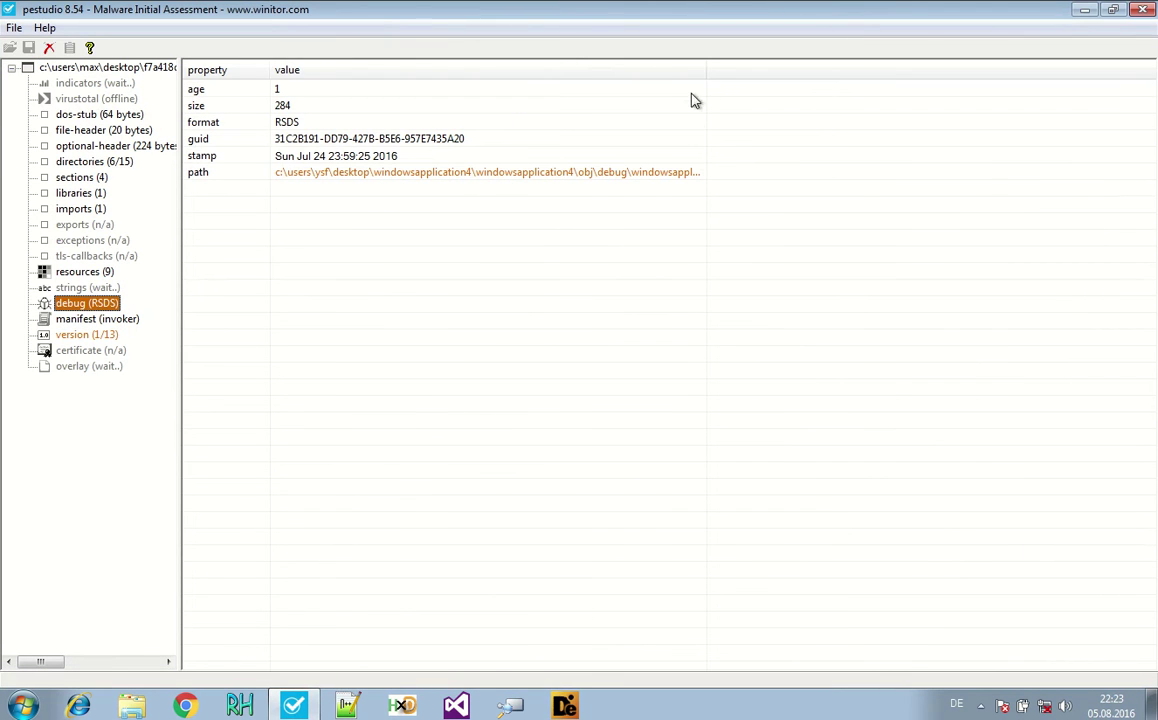
left_click(95, 83)
left_click(105, 67)
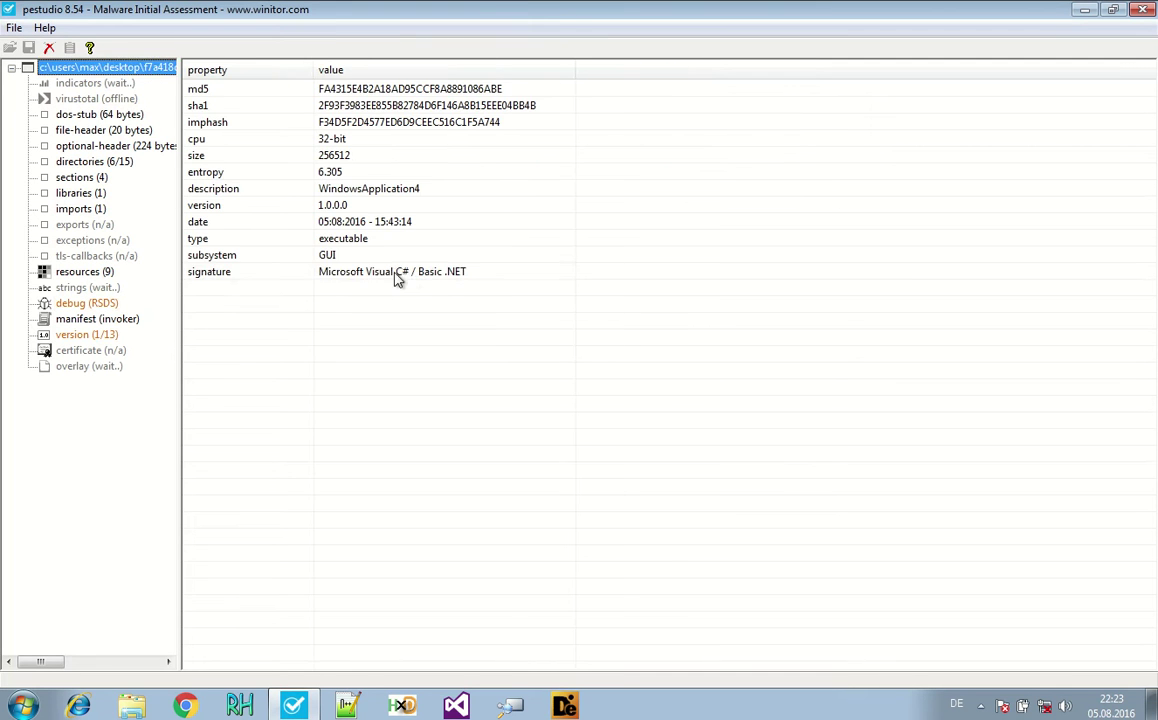
left_click(405, 273)
left_click(90, 303)
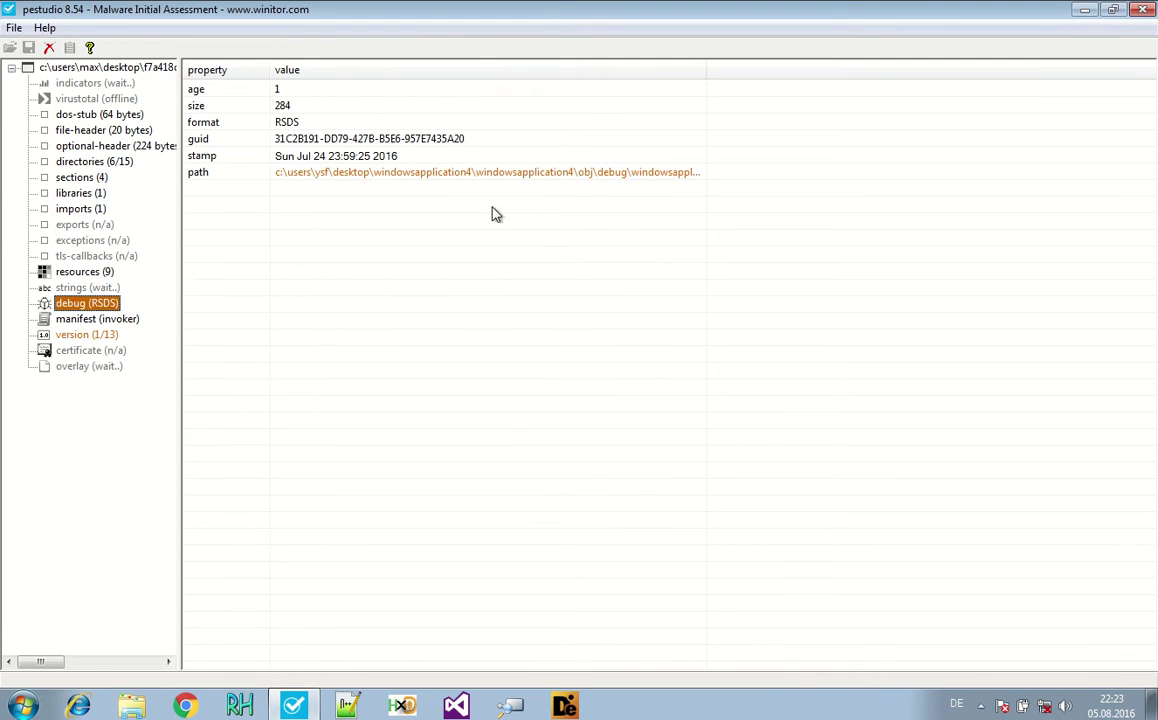
left_click(299, 176)
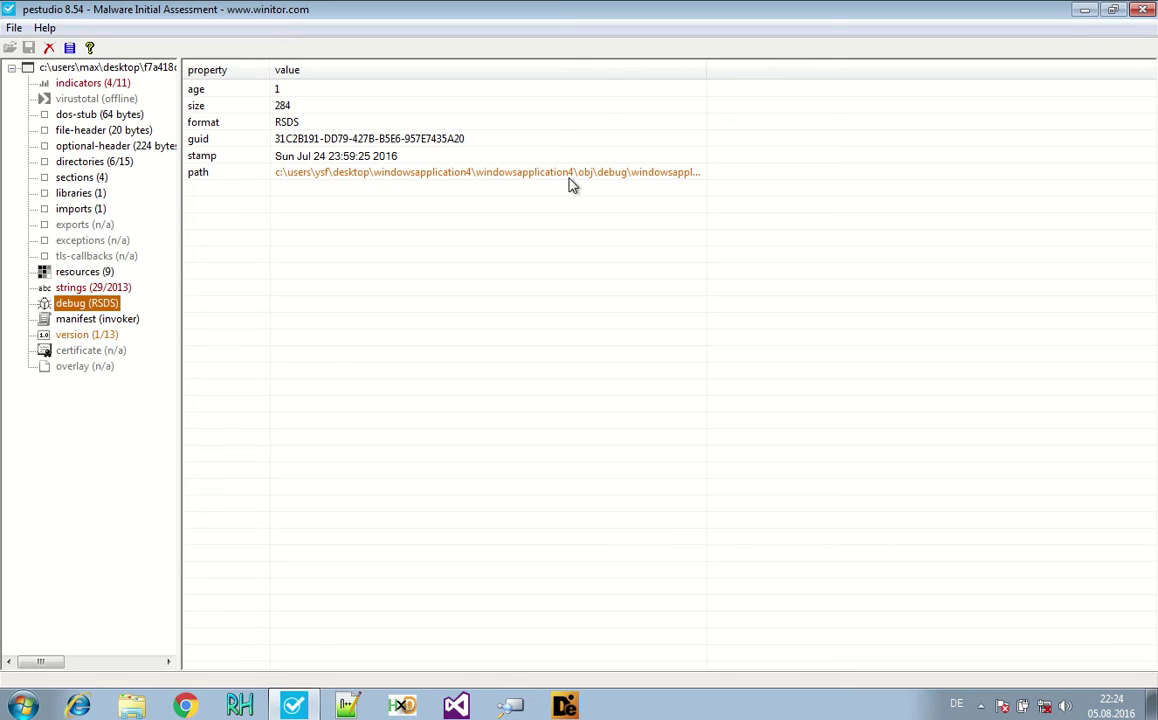
left_click(516, 176)
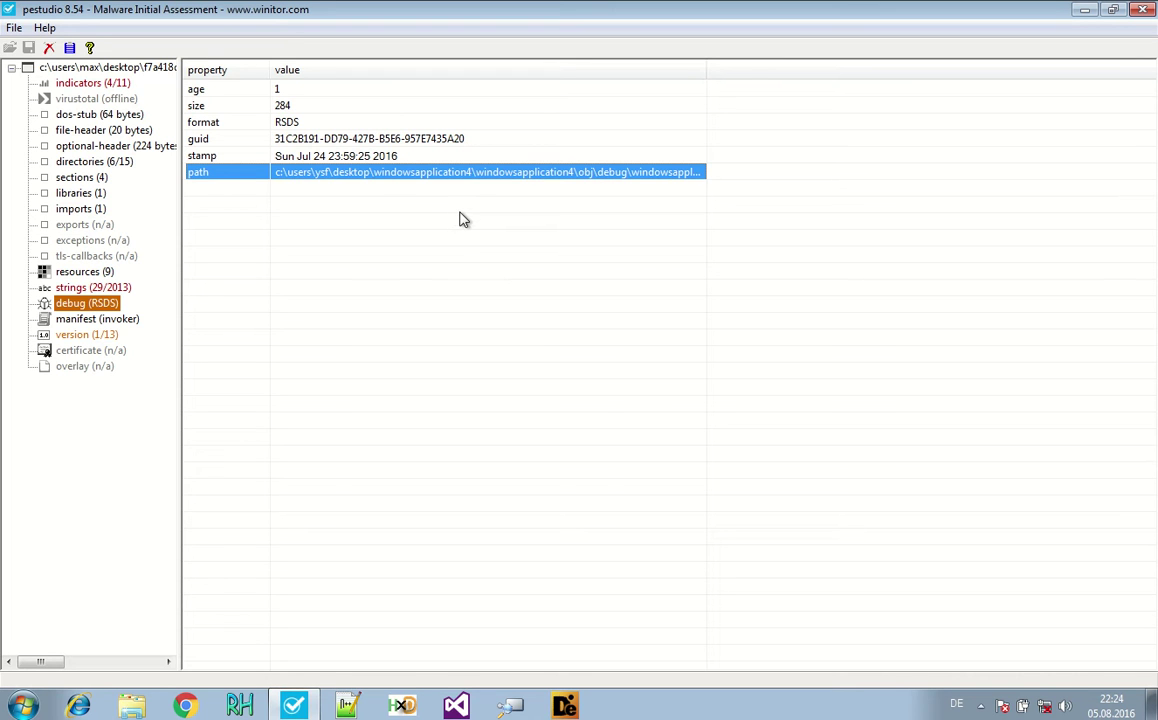
left_click_drag(702, 70, 811, 70)
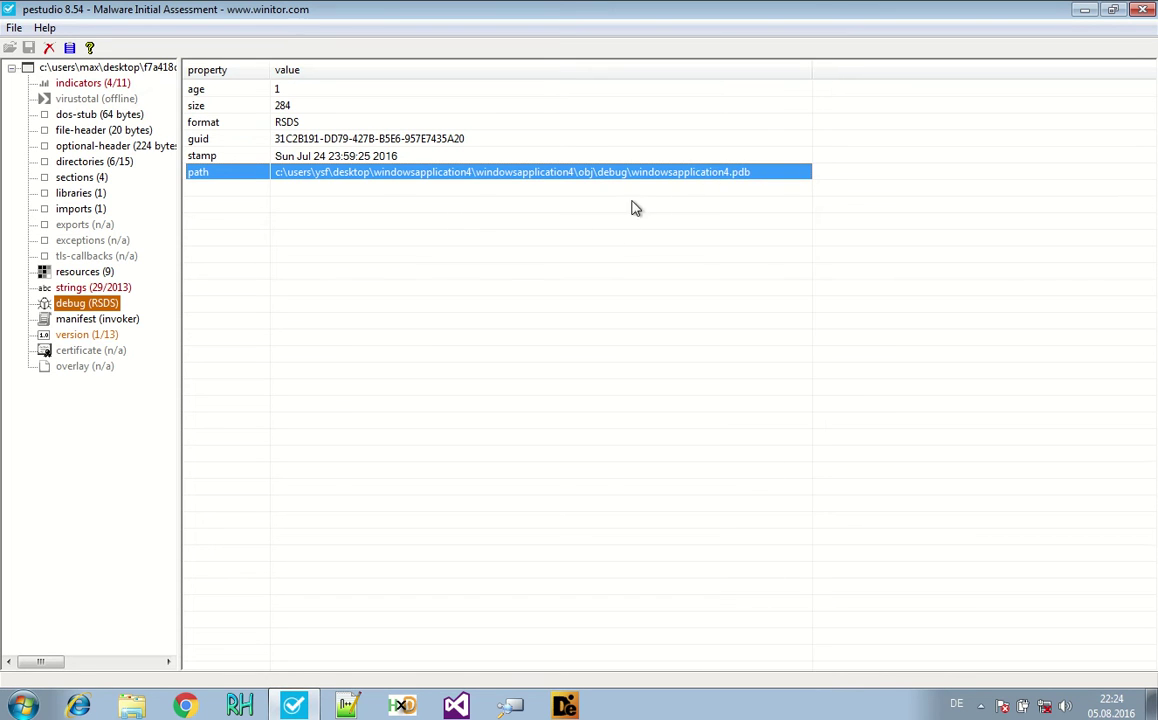
left_click(340, 197)
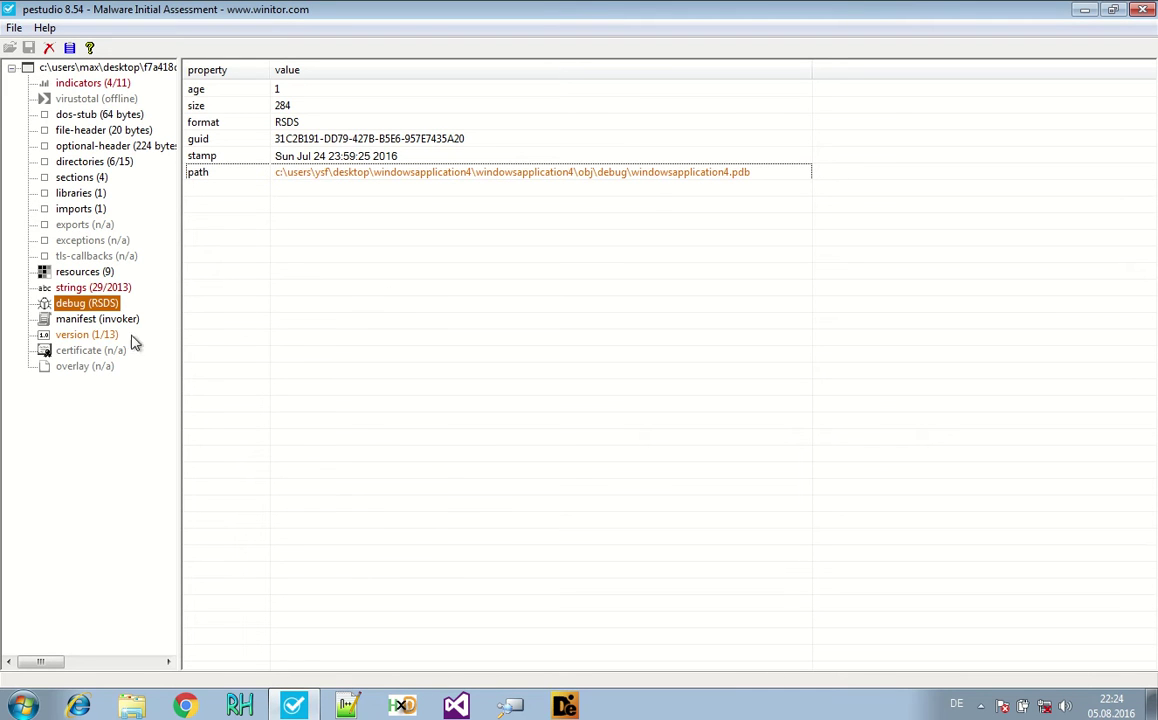
Examine the sample's blacklisted strings, singling out the debug path and the \ahmed.exe entry
left_click(95, 287)
left_click(604, 355)
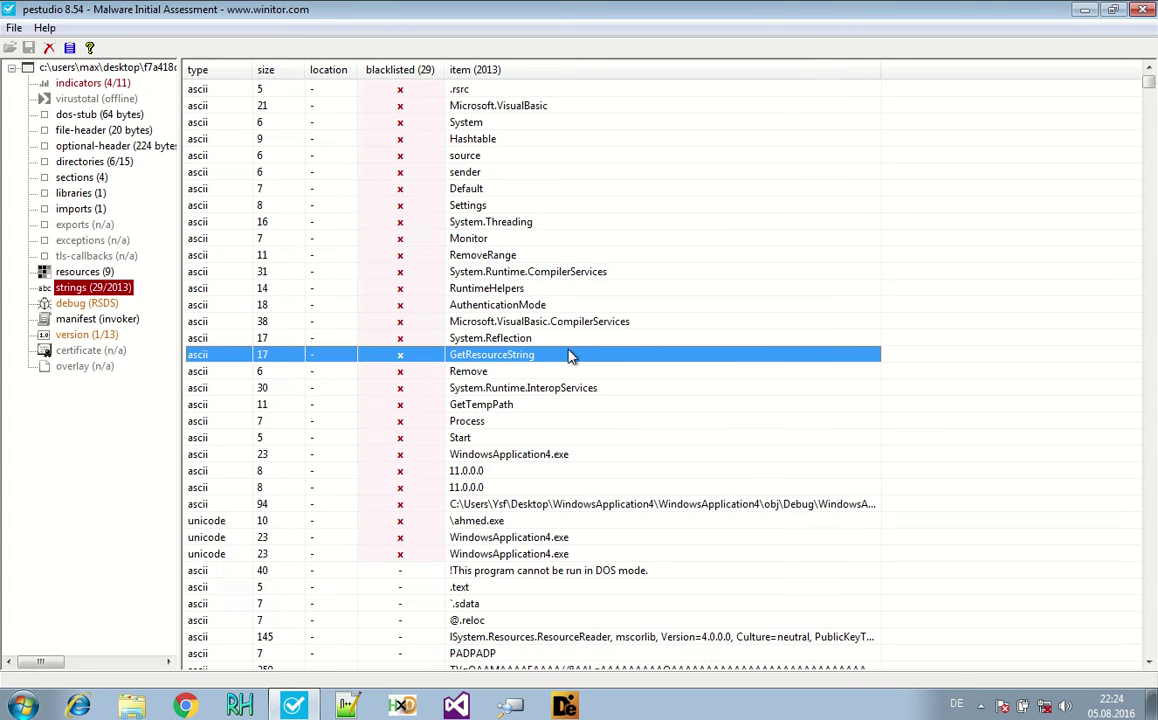
scroll(561, 429, "down", 1)
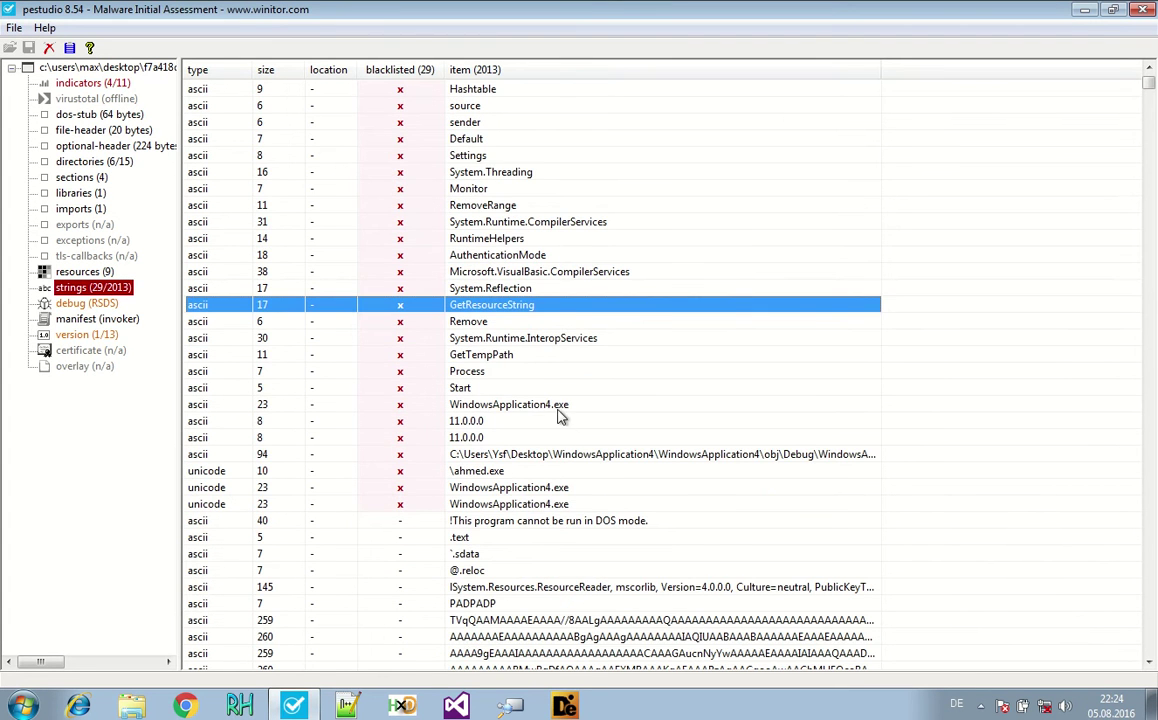
scroll(510, 390, "down", 2)
left_click(474, 356)
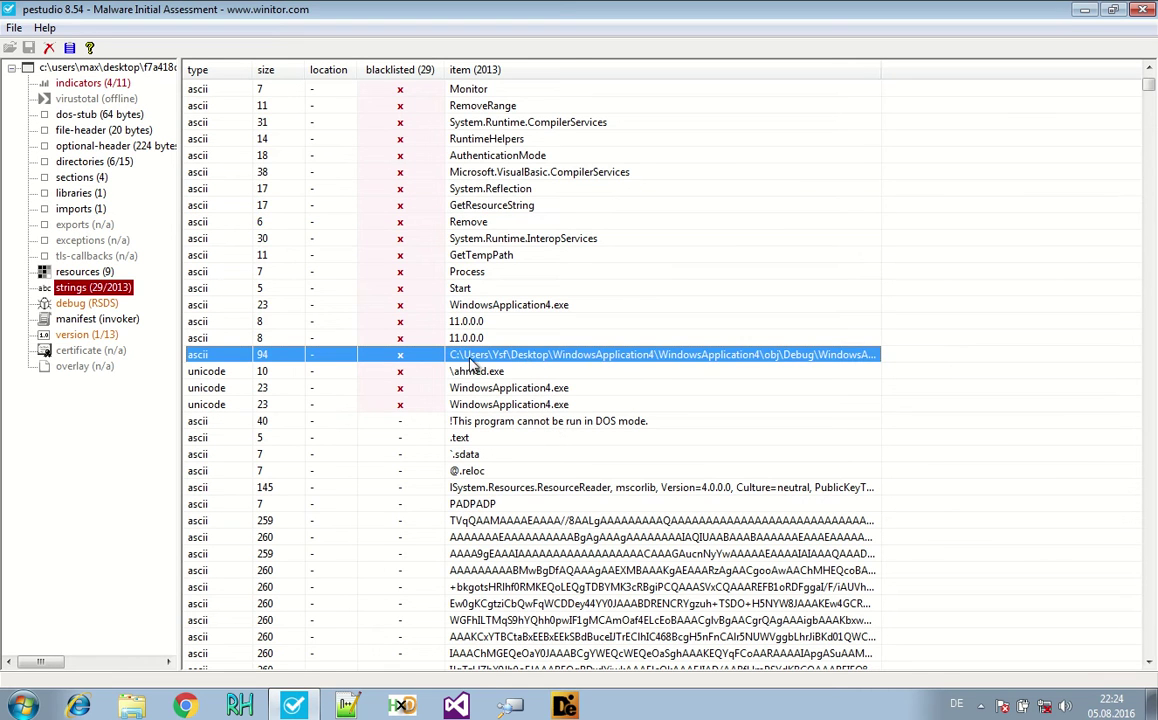
scroll(476, 366, "down", 1)
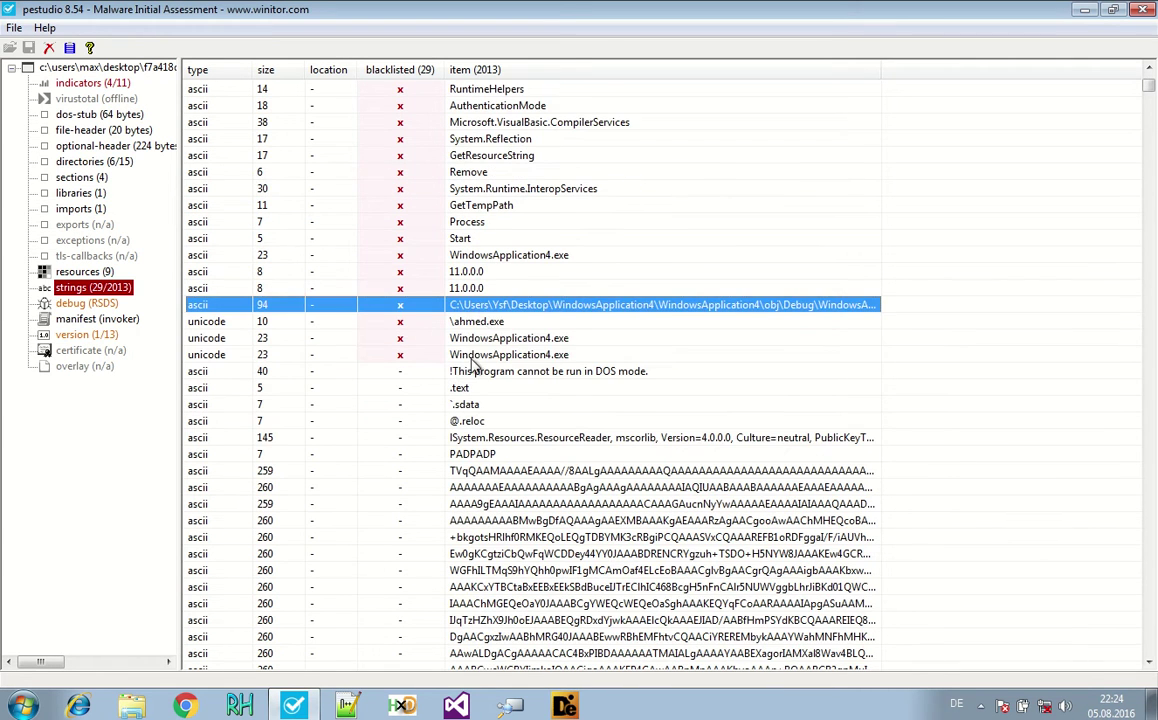
left_click(488, 322)
right_click(490, 322)
left_click(503, 336)
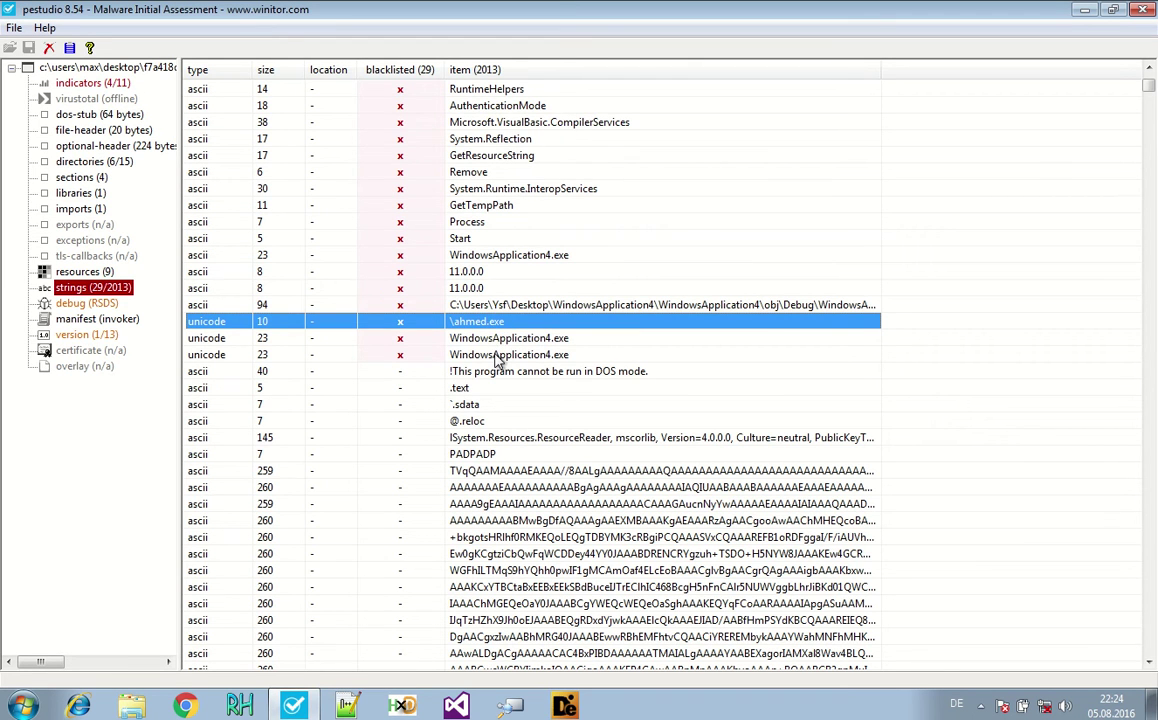
Skim the long encoded entries in the rest of the strings list and close pestudio
scroll(505, 347, "down", 2)
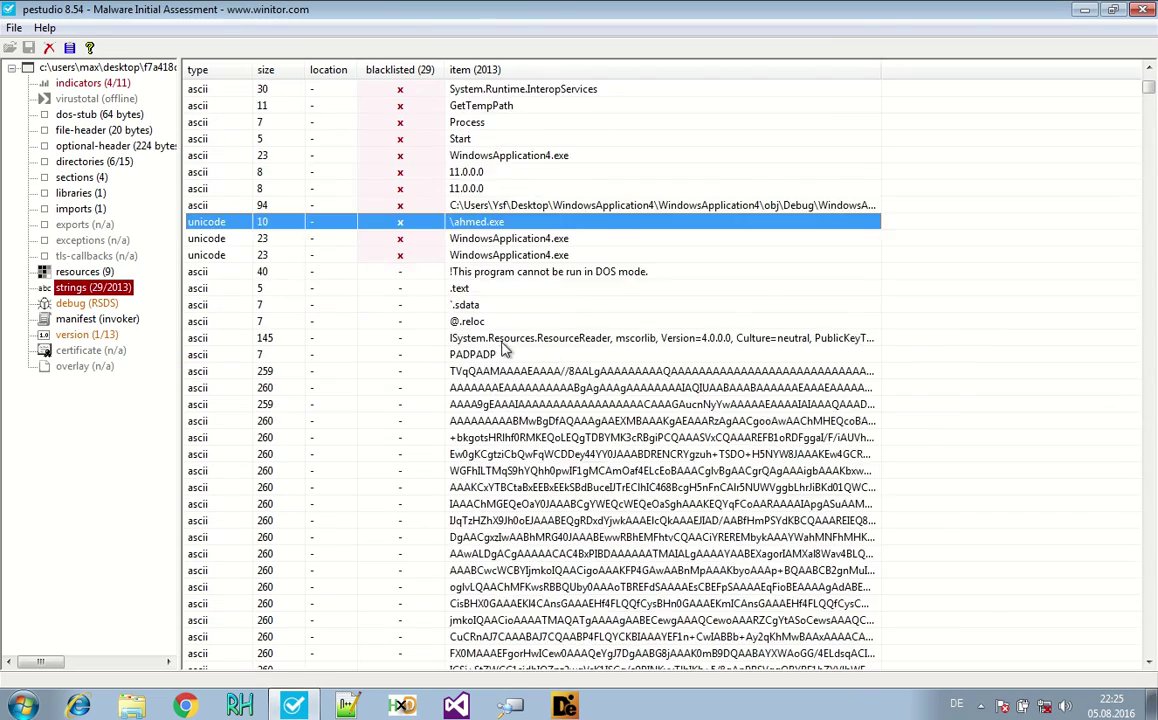
scroll(505, 347, "down", 2)
scroll(470, 392, "down", 2)
scroll(470, 392, "down", 10)
scroll(685, 580, "down", 12)
scroll(680, 578, "up", 20)
left_click(1142, 12)
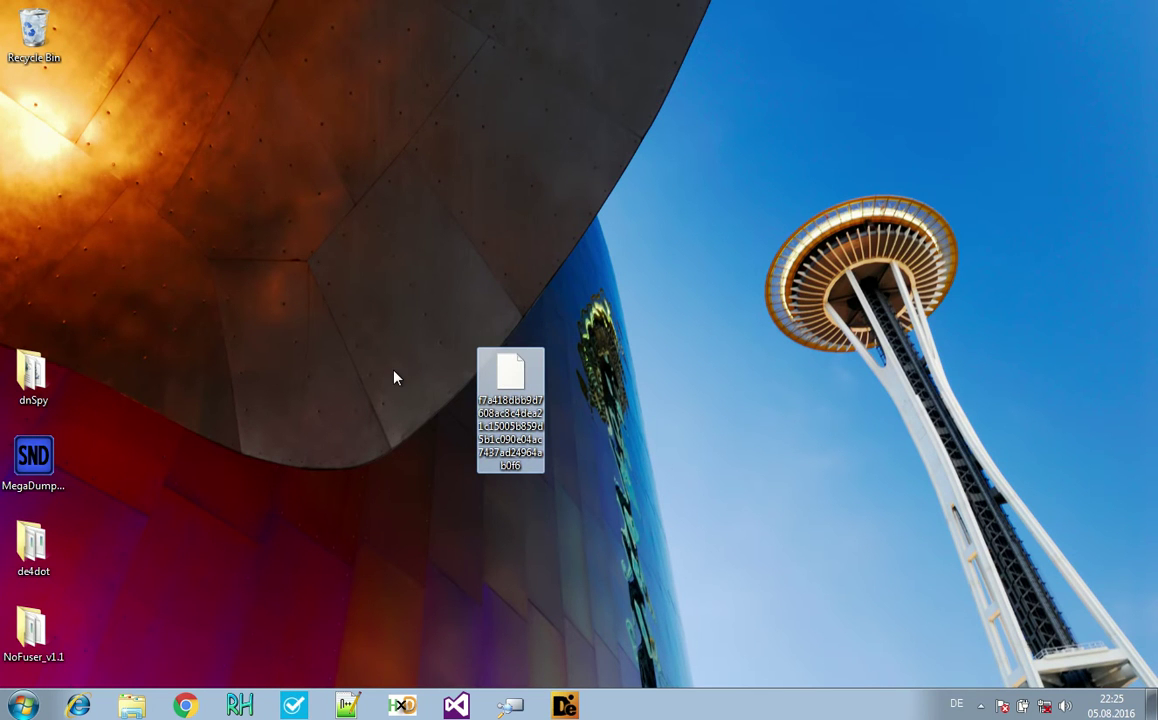
Switch to ILSpy, load the sample file from the desktop and display its assembly information in a maximized window
left_click(508, 705)
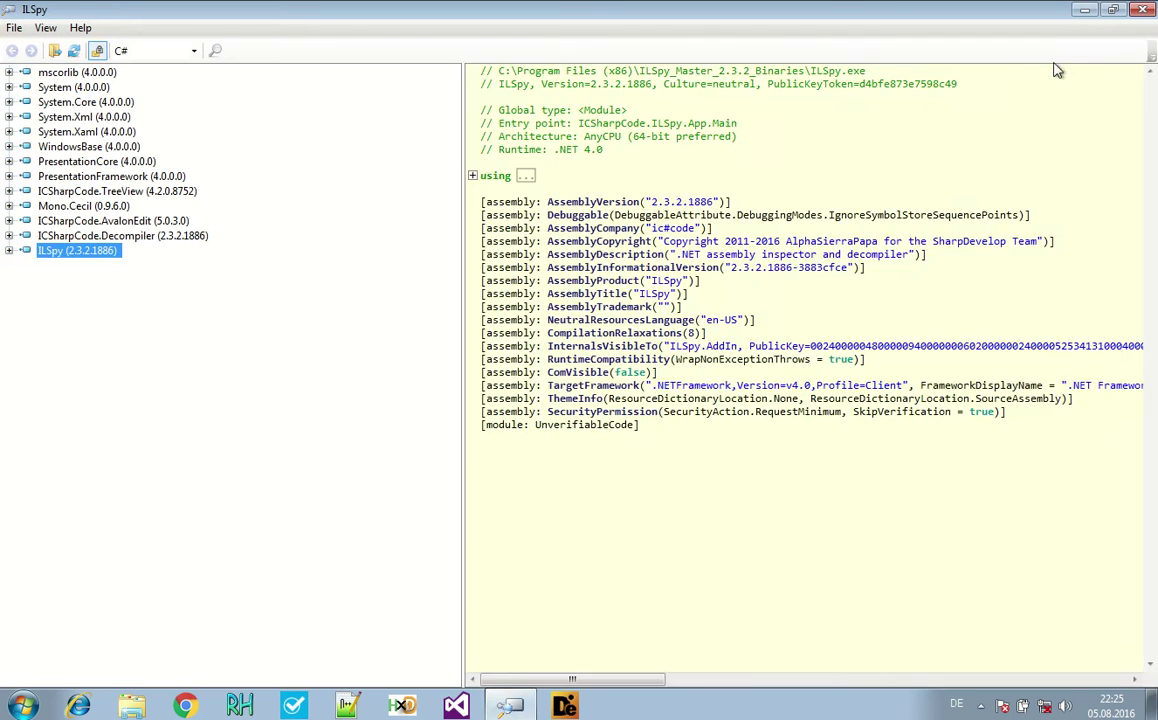
left_click(1110, 10)
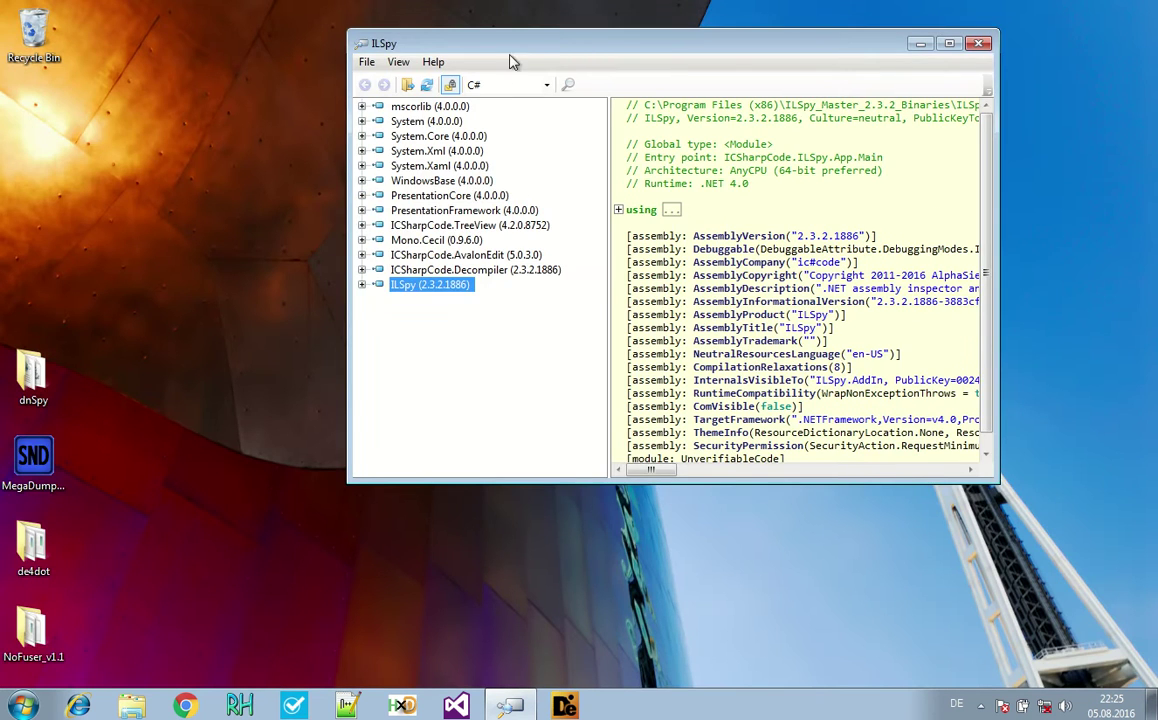
left_click_drag(470, 36, 706, 55)
left_click_drag(510, 372, 640, 370)
left_click_drag(938, 62, 620, 52)
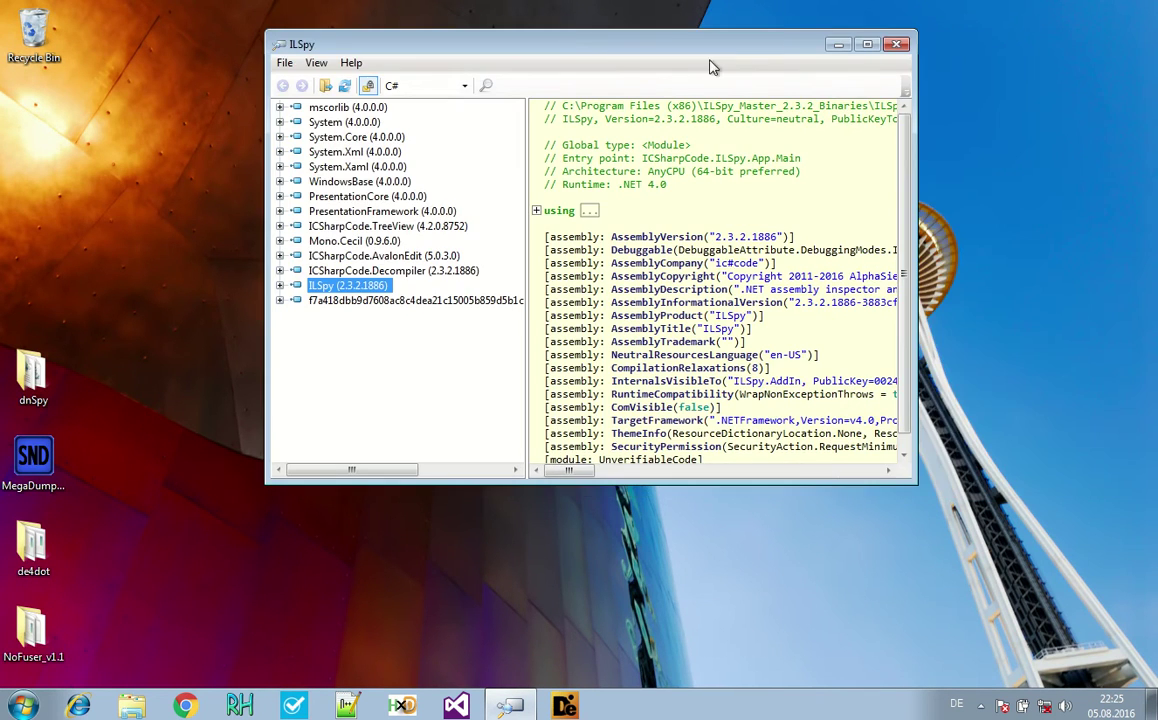
key("super+Up")
left_click(252, 266)
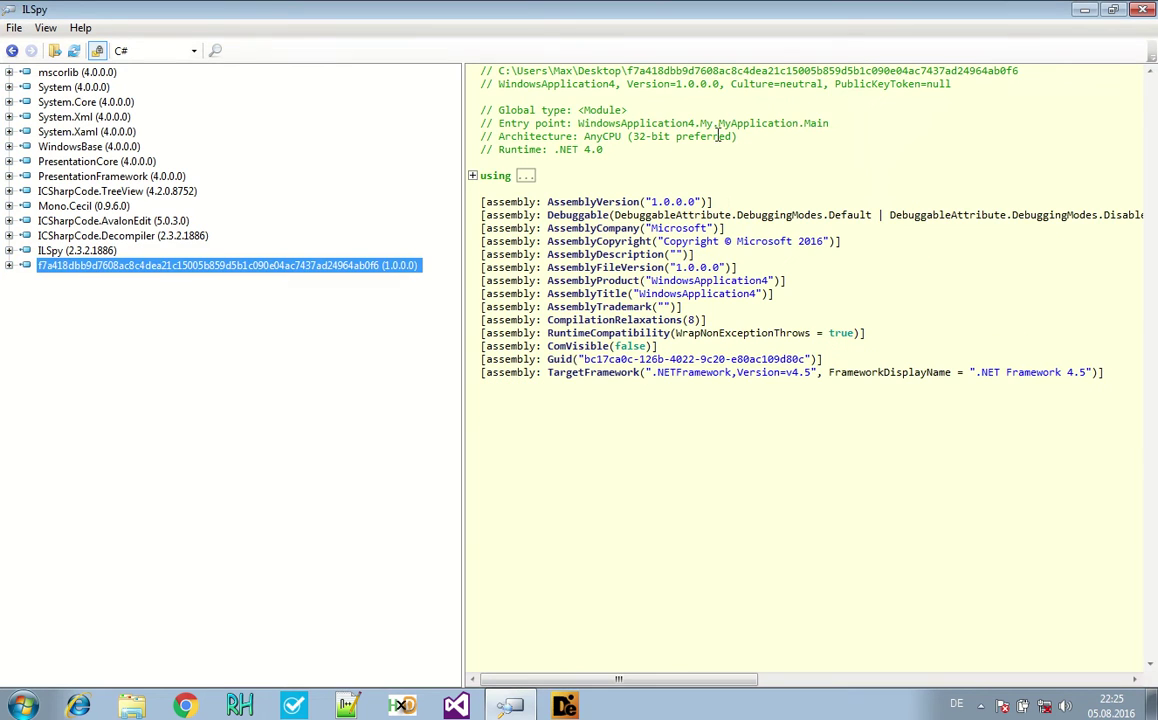
Follow the entry point to MyApplication.Main, expand the WindowsApplication4 namespace and look through the WindowsApplication4.My classes
left_click(816, 123)
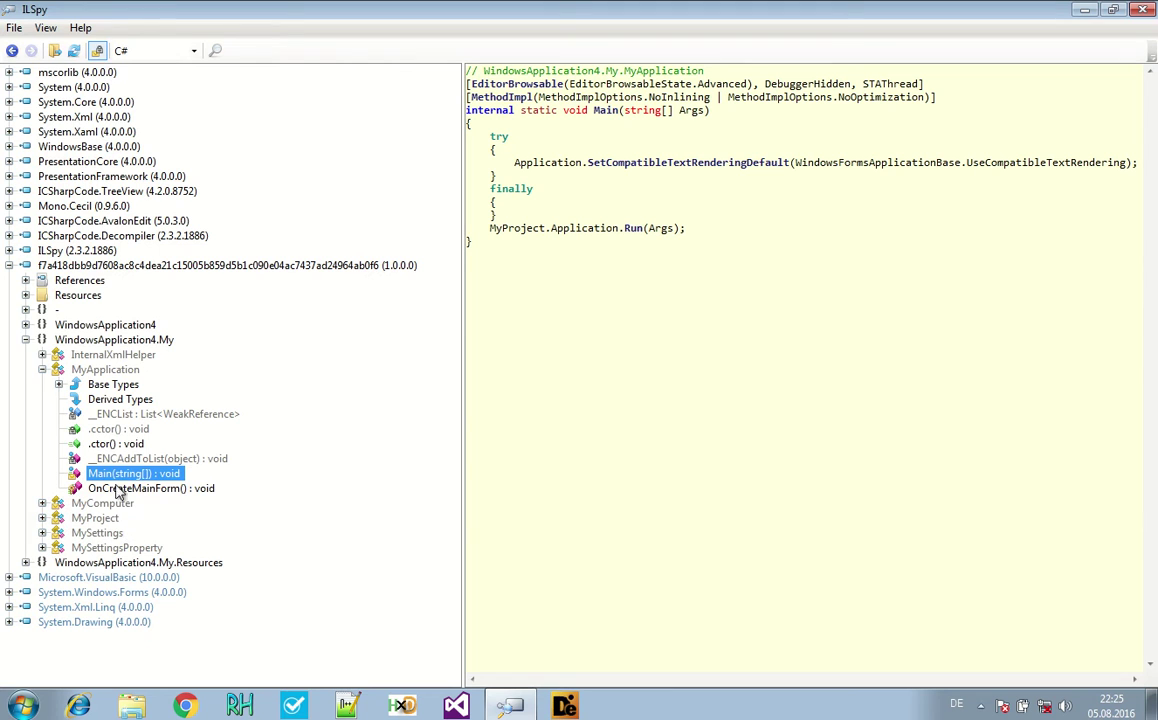
left_click(25, 325)
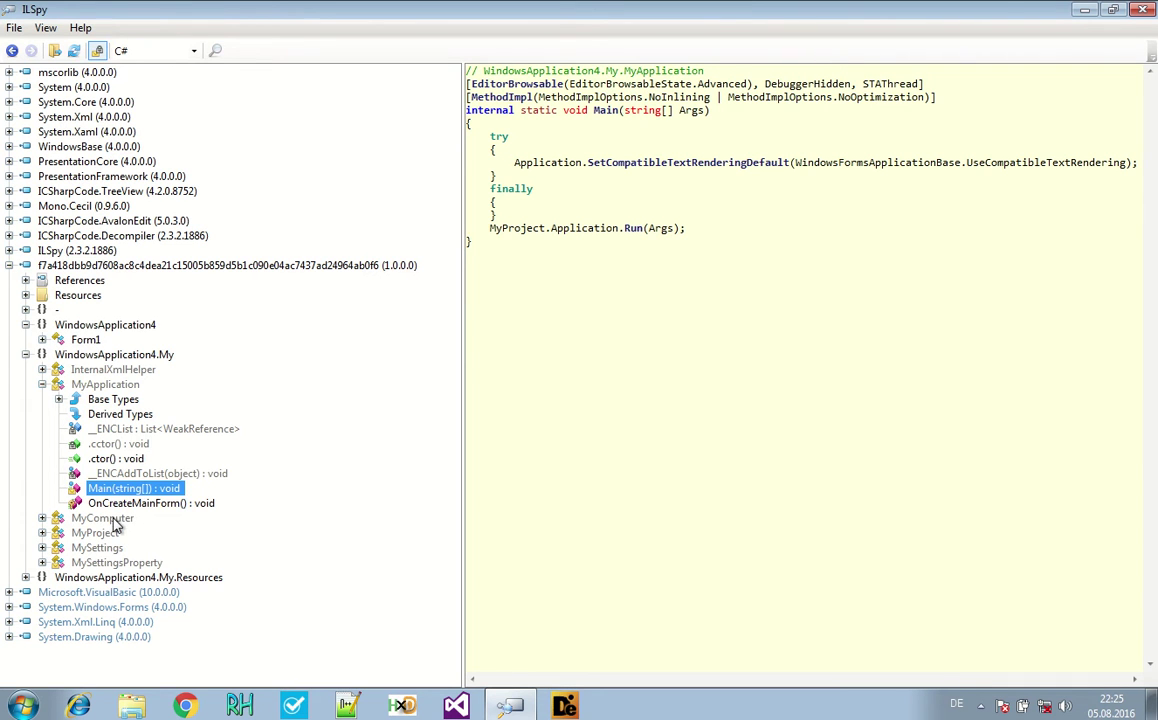
left_click(92, 519)
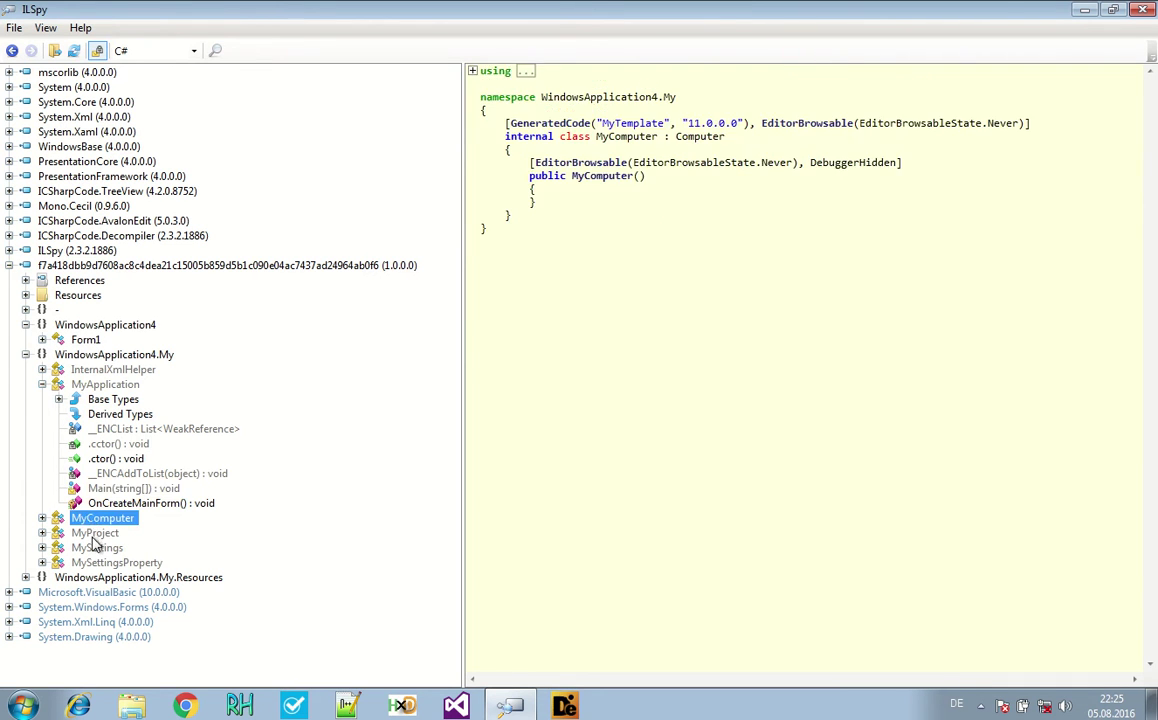
left_click(93, 546)
key("Down")
key("Up")
key("Up")
key("Up")
Display the decompiled Form1 class and expand its members through to Form1_Load and InitializeComponent
left_click(87, 342)
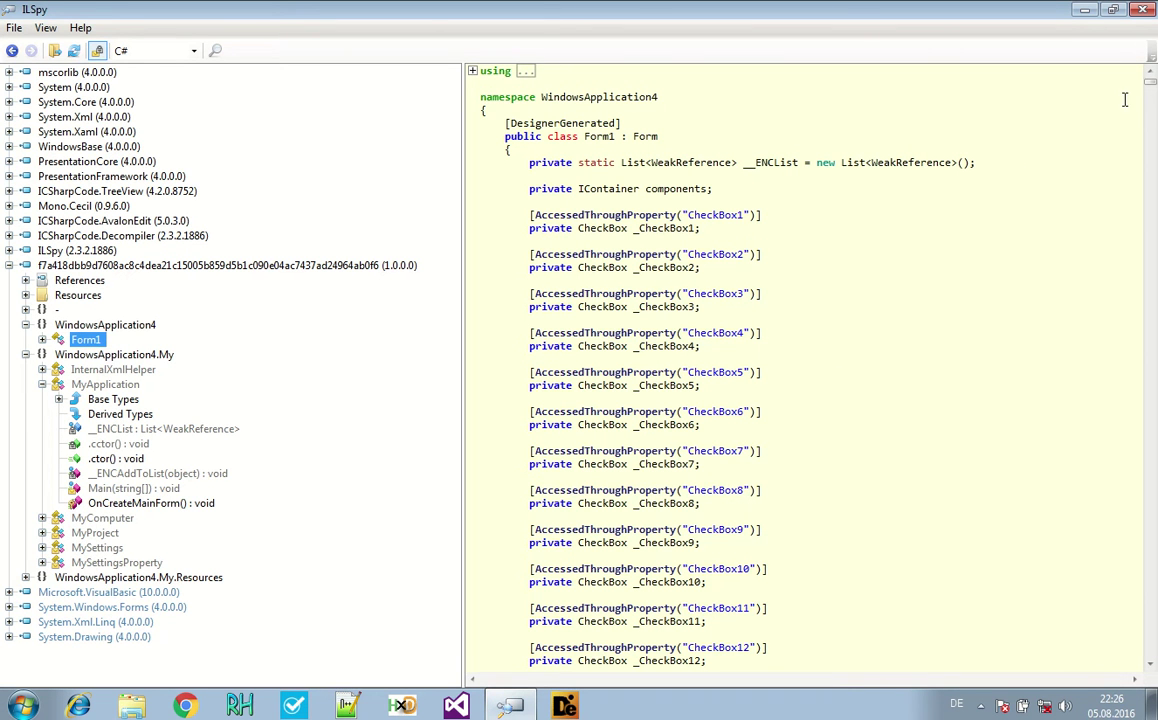
left_click_drag(1149, 88, 1135, 510)
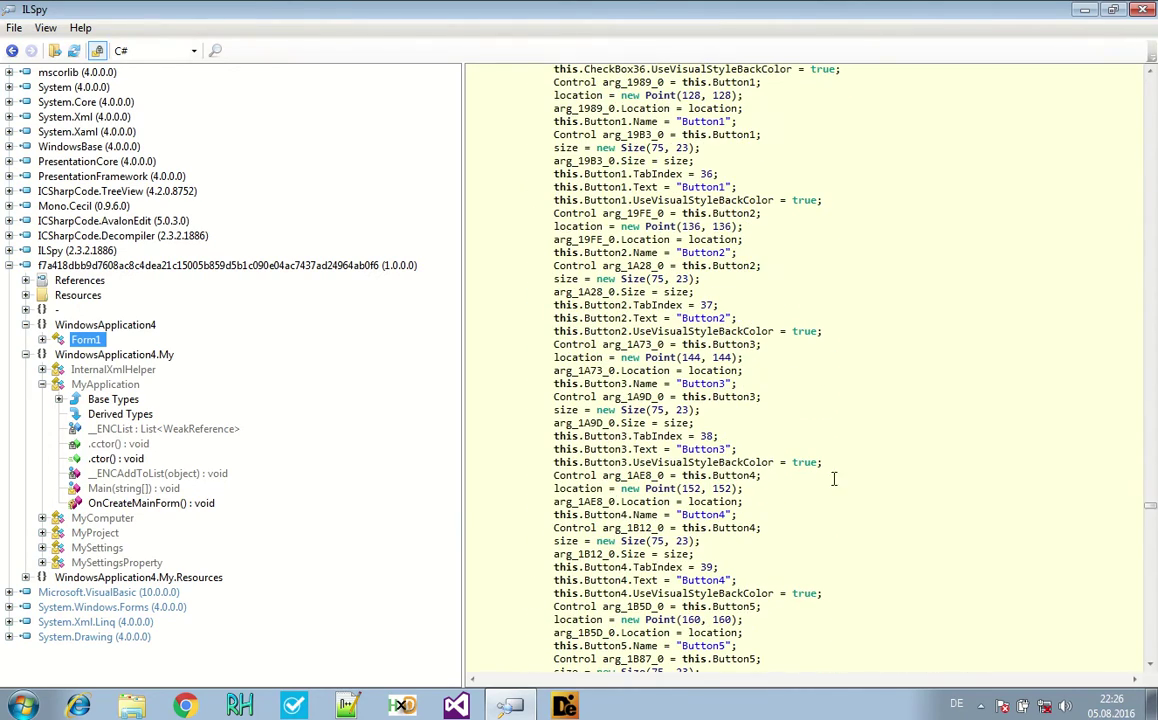
left_click(42, 339)
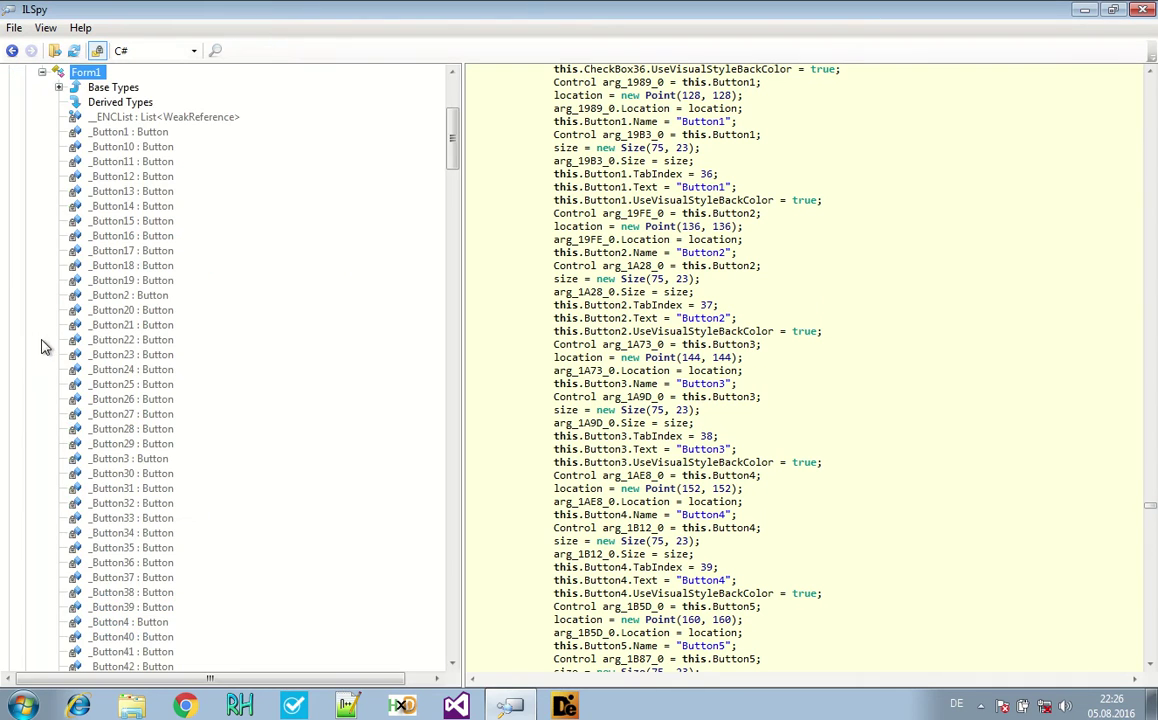
scroll(442, 287, "down", 6)
left_click_drag(453, 190, 442, 662)
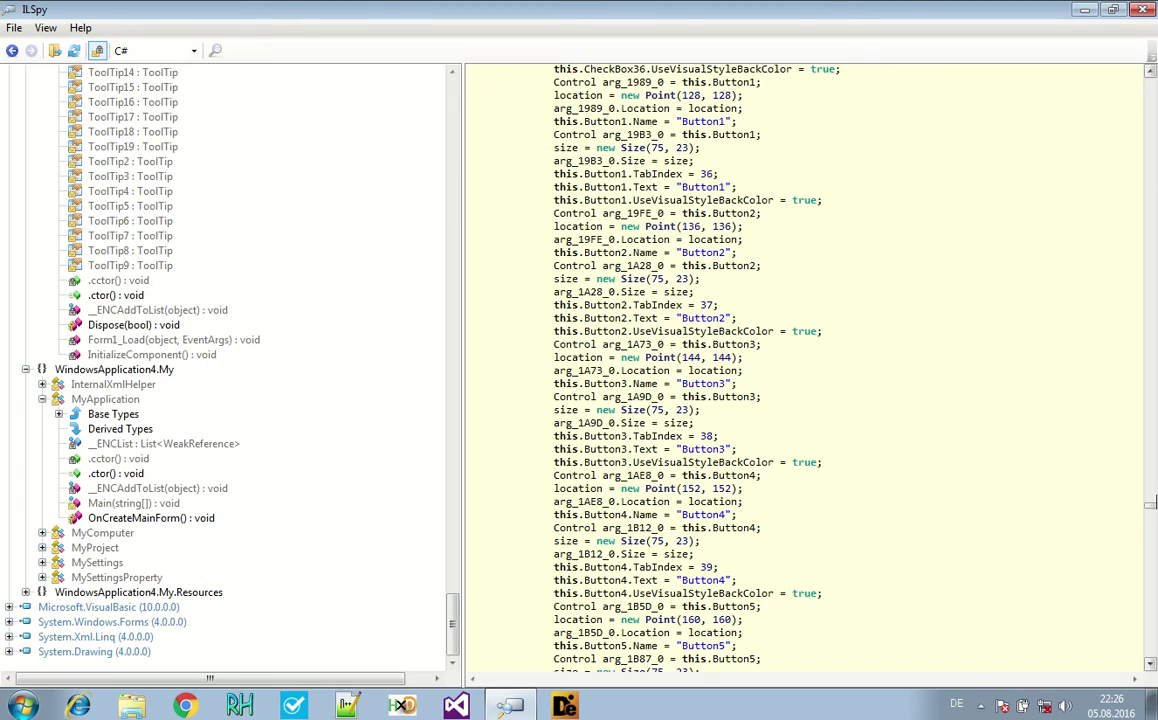
Examine the Form1_Load method at the end of Form1's code for how it builds, writes and starts a file
left_click_drag(1152, 512, 1154, 557)
left_click_drag(1148, 603, 1148, 662)
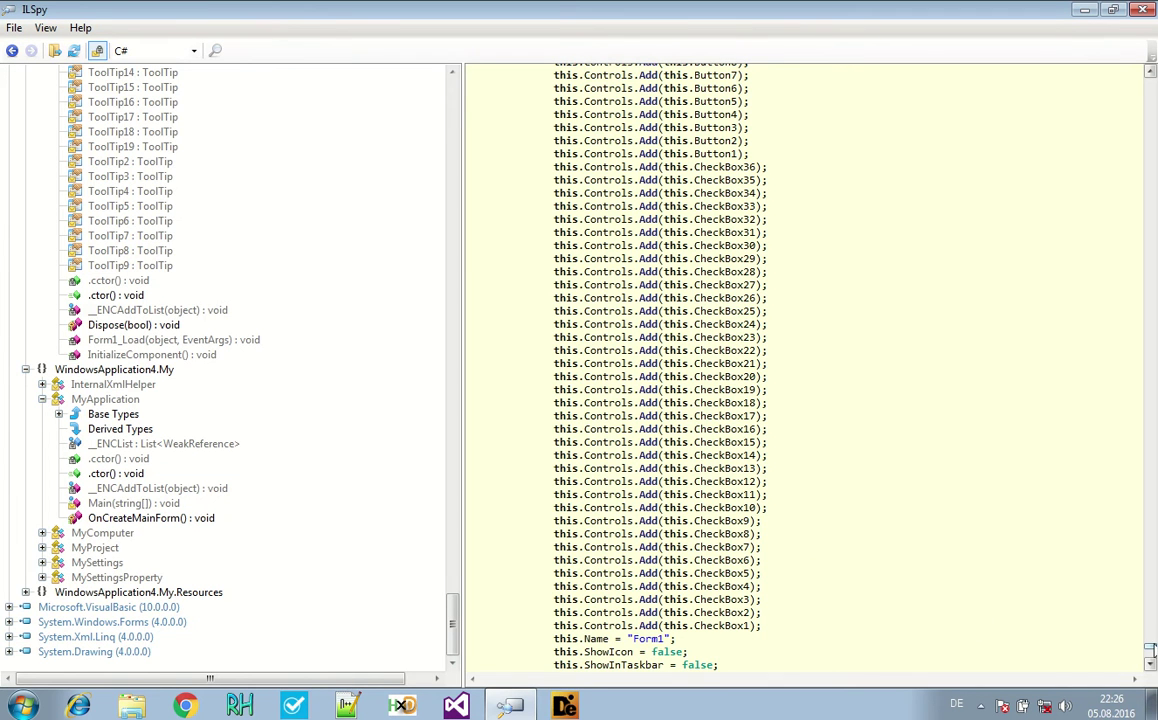
scroll(1148, 652, "down", 3)
scroll(744, 525, "down", 12)
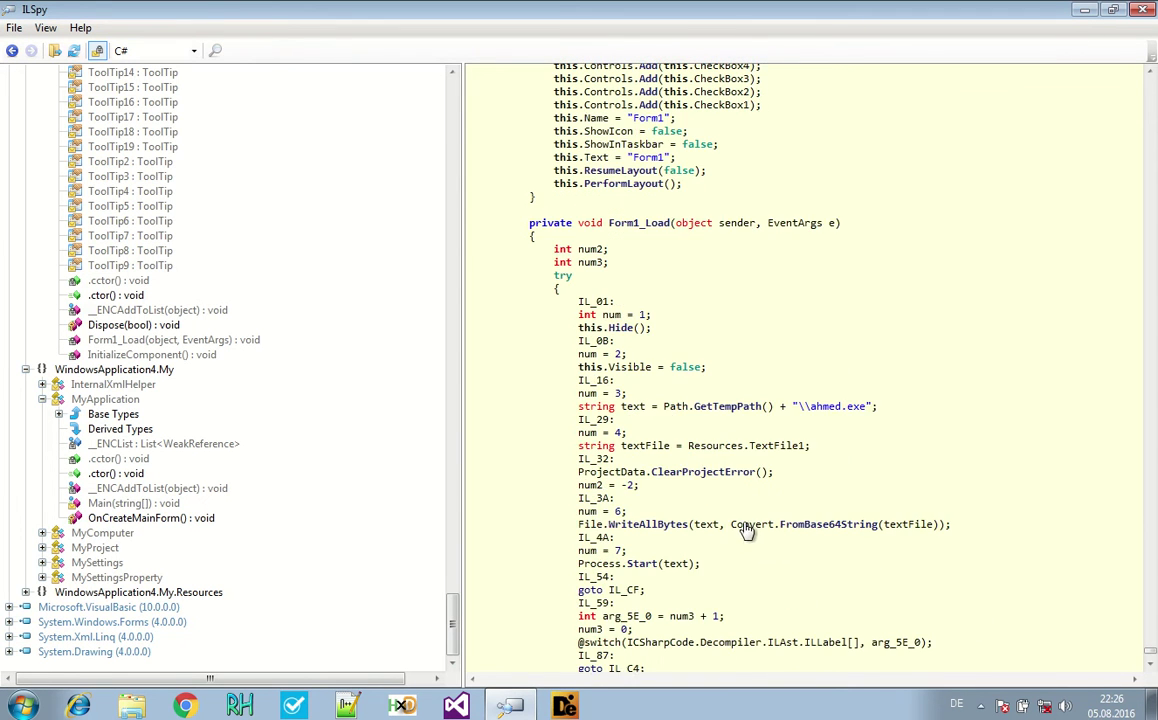
scroll(744, 519, "down", 4)
scroll(726, 530, "up", 2)
scroll(726, 528, "up", 4)
scroll(720, 510, "down", 6)
scroll(712, 487, "up", 10)
scroll(712, 487, "down", 6)
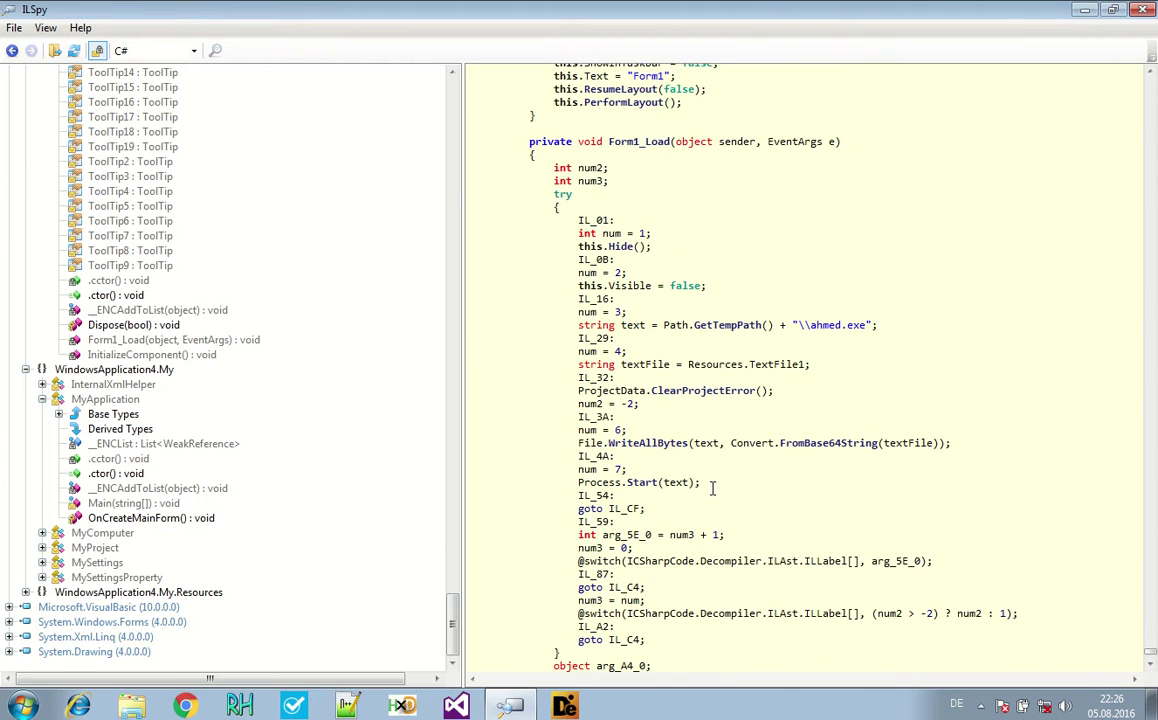
scroll(657, 259, "down", 1)
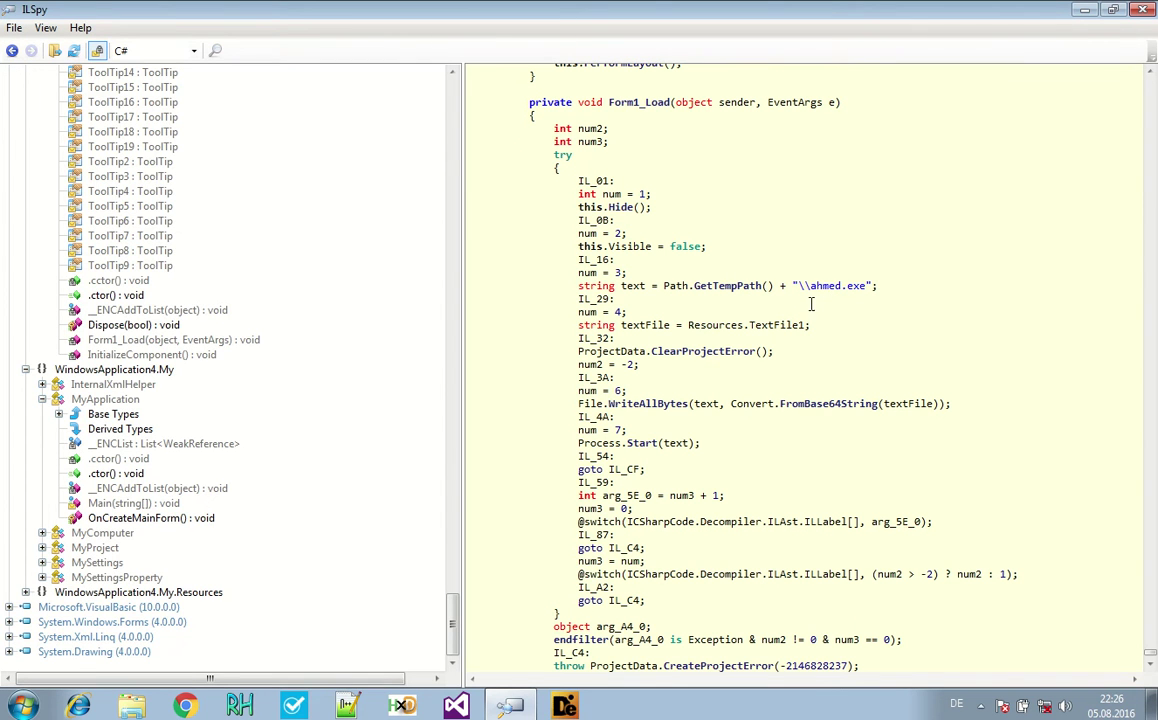
scroll(706, 367, "down", 3)
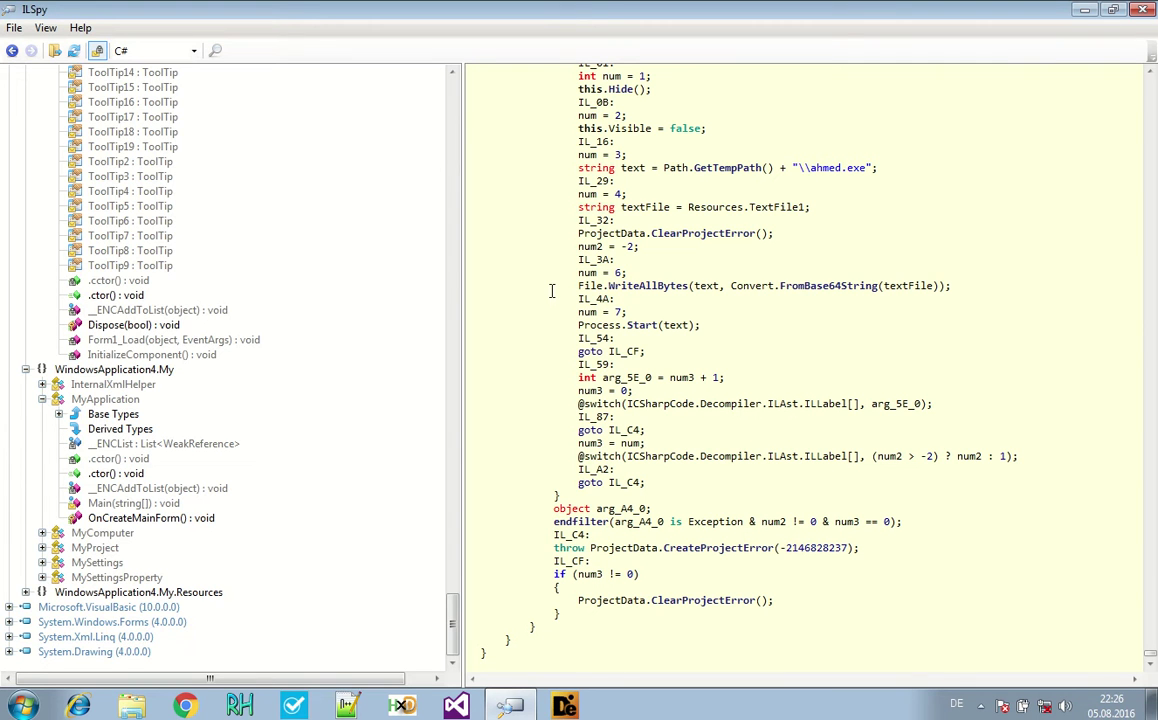
Trace the textFile variable in the File.WriteAllBytes call back to the definition of the TextFile1 resource property
triple_click(621, 289)
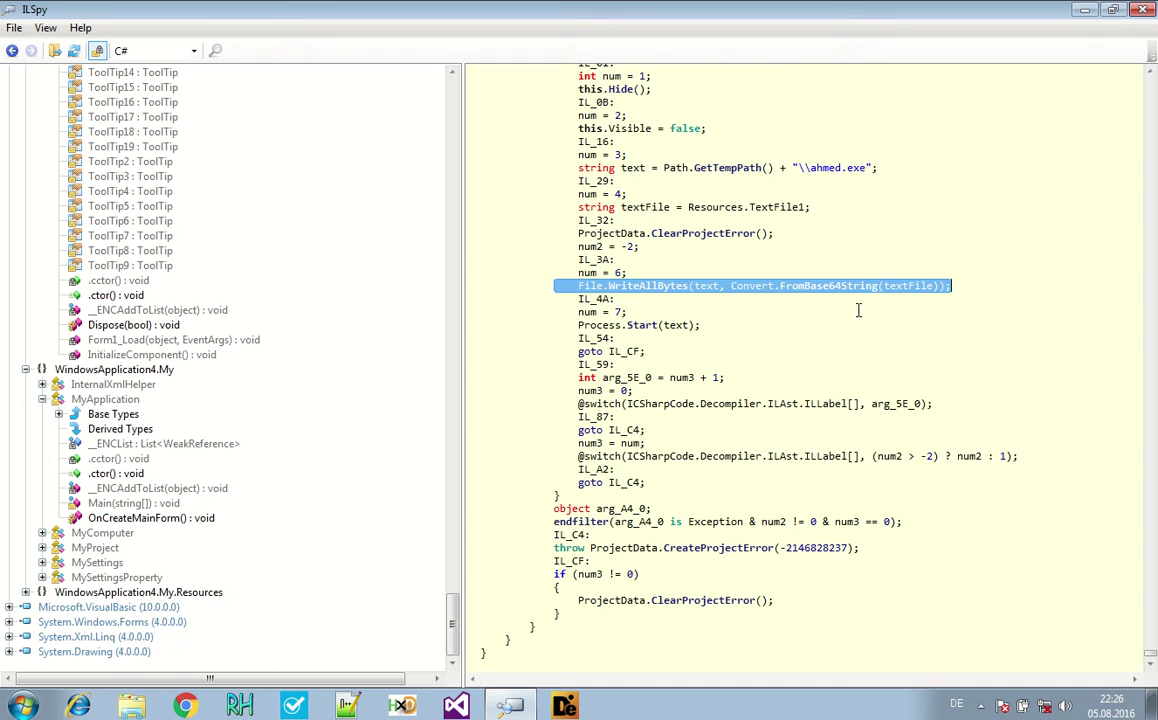
left_click(905, 287)
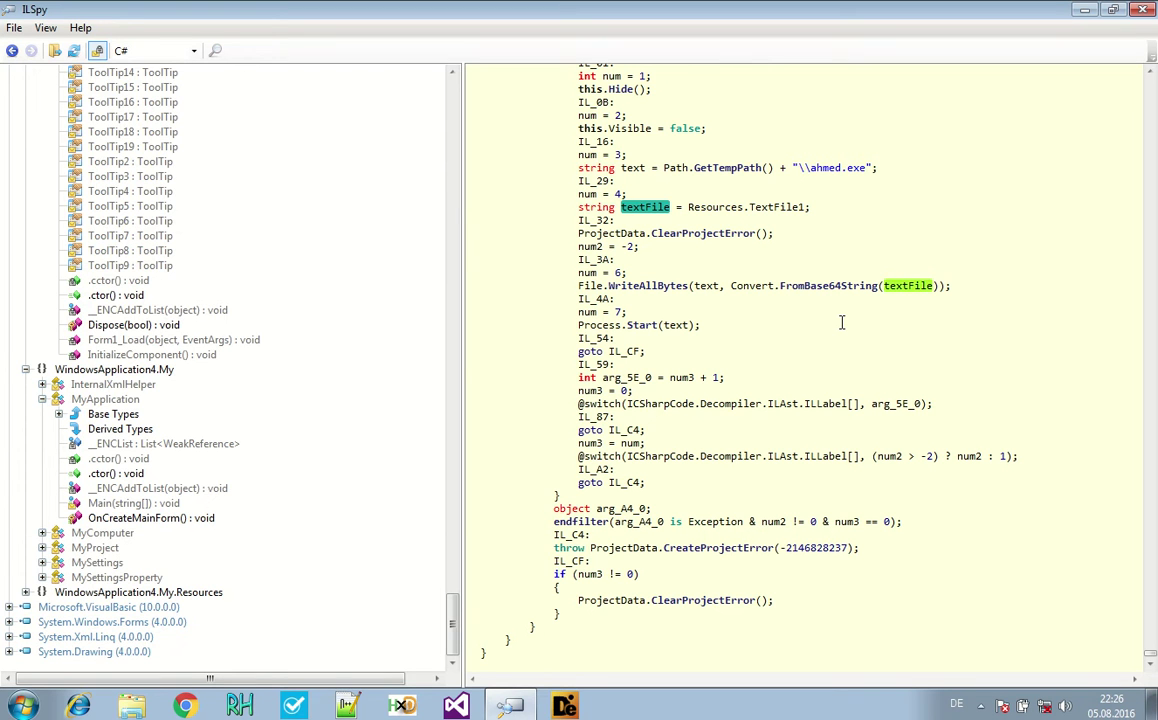
left_click(776, 207)
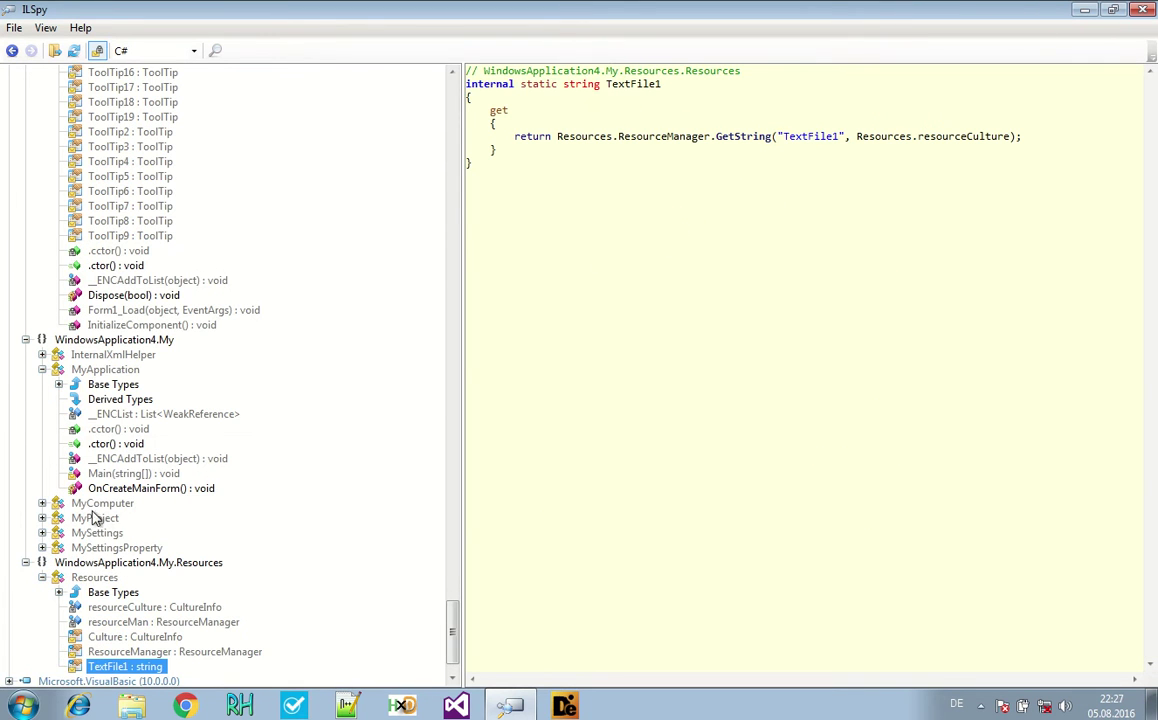
scroll(92, 475, "down", 2)
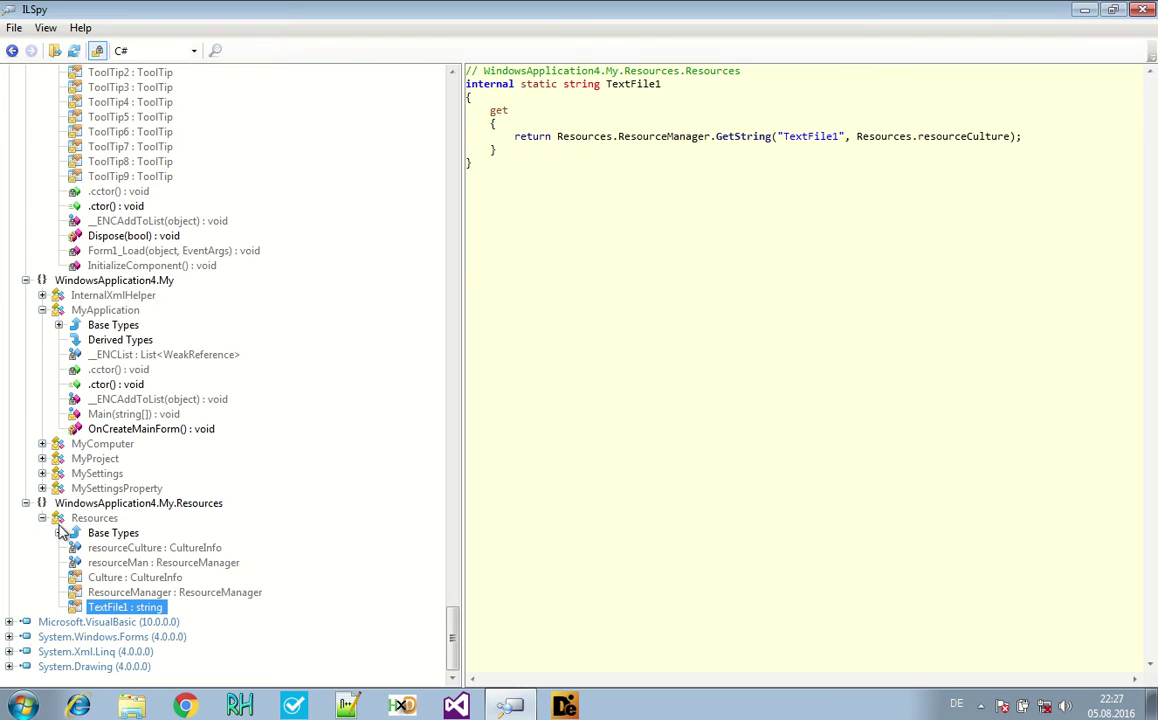
Collapse the WindowsApplication4 namespace, expand the sample's Resources folder and display WindowsApplication4.Form1.resources followed by WindowsApplication4.Resources.resources
scroll(77, 551, "up", 5)
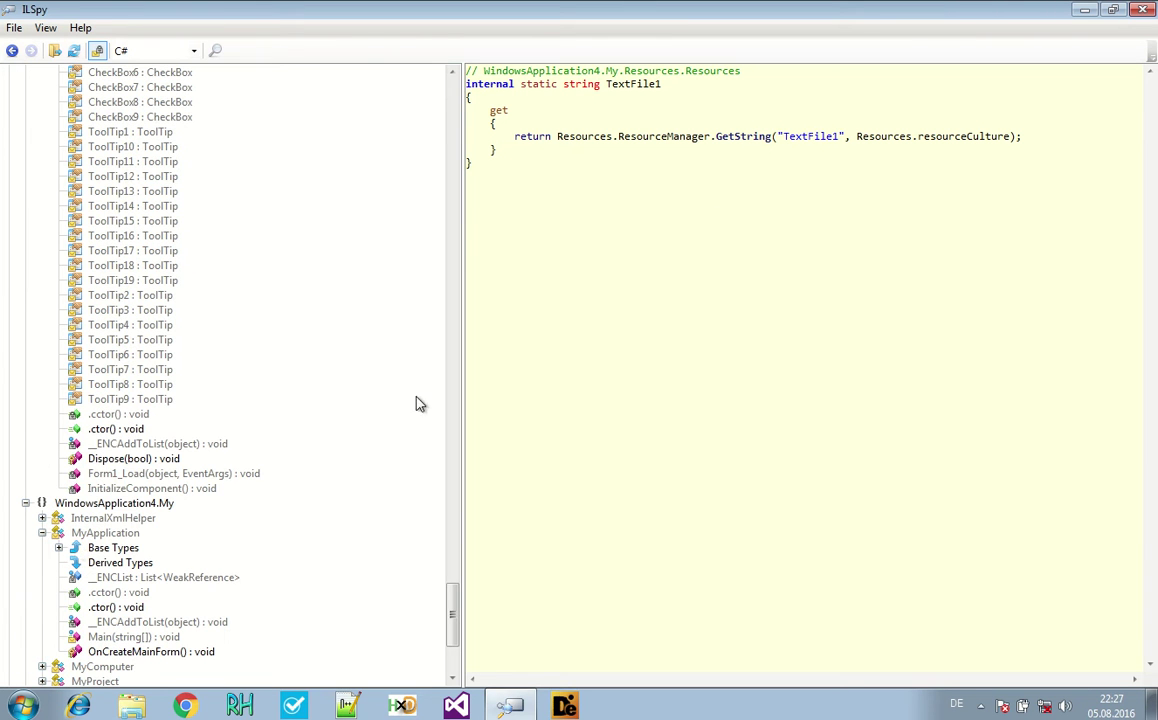
scroll(115, 478, "down", 2)
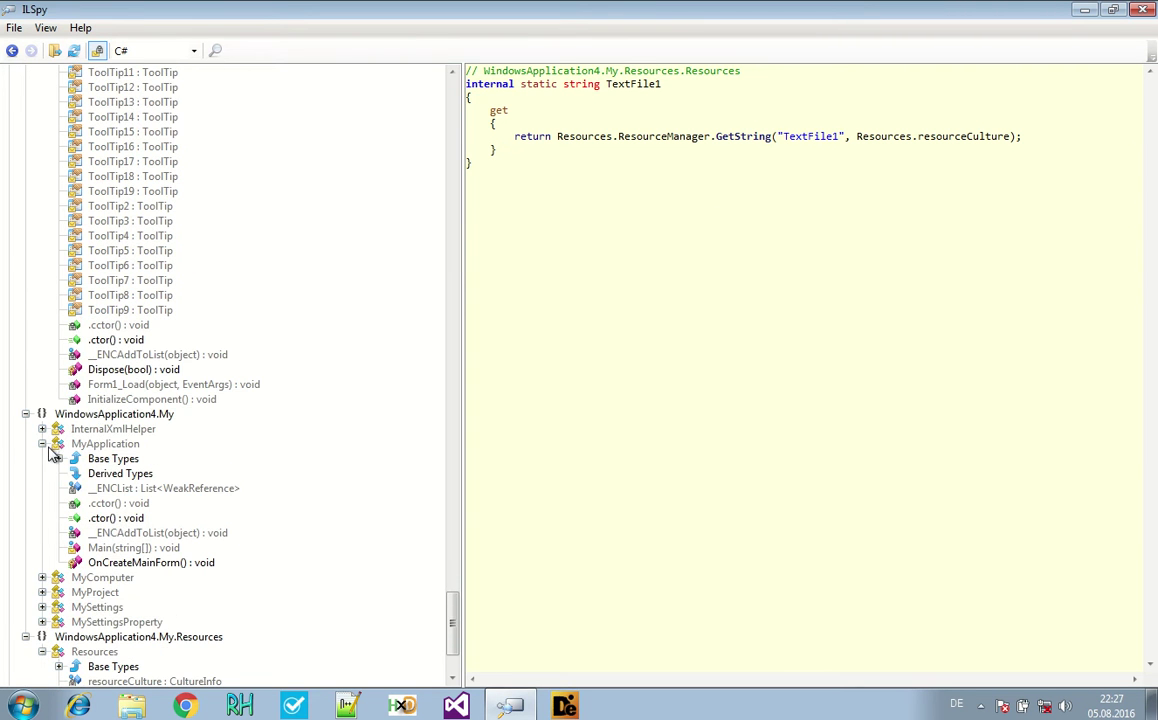
scroll(53, 452, "up", 13)
left_click_drag(447, 582, 21, 214)
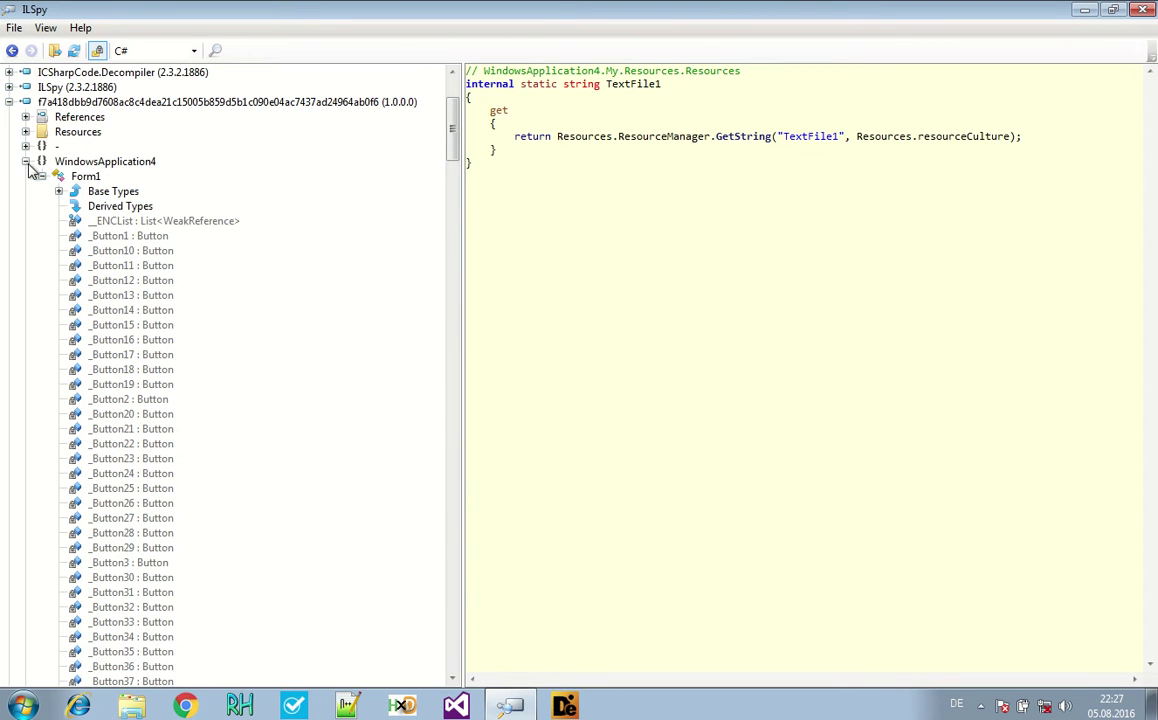
left_click(26, 161)
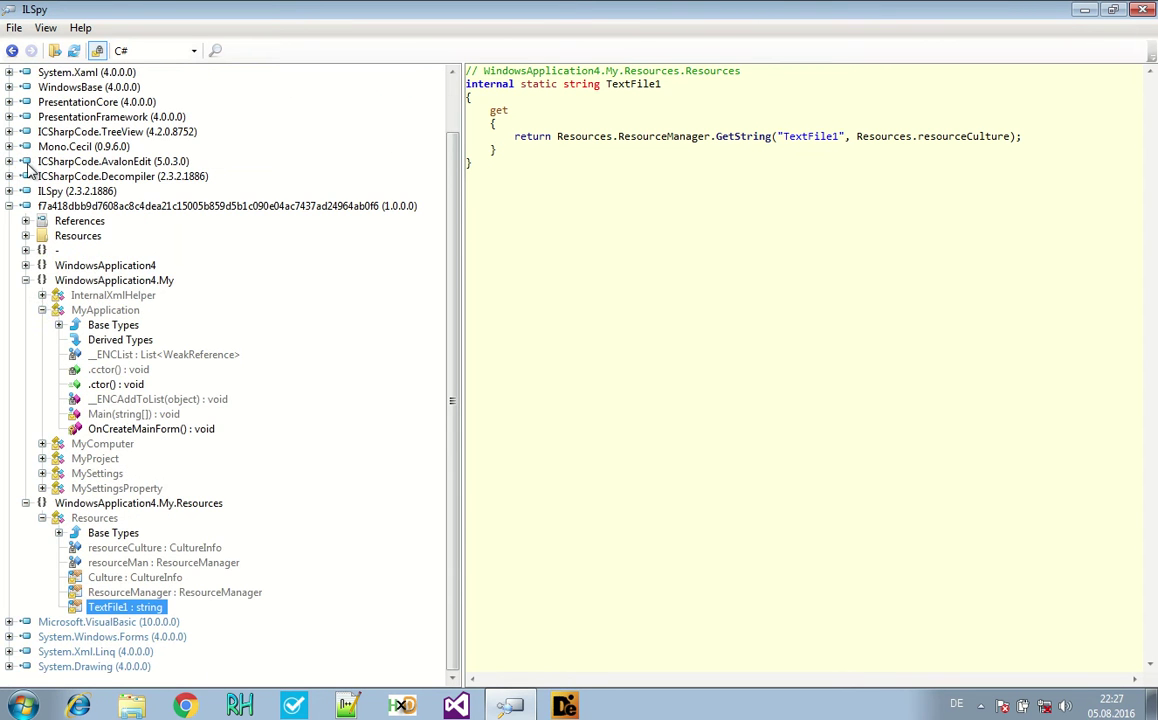
left_click(25, 236)
left_click(160, 250)
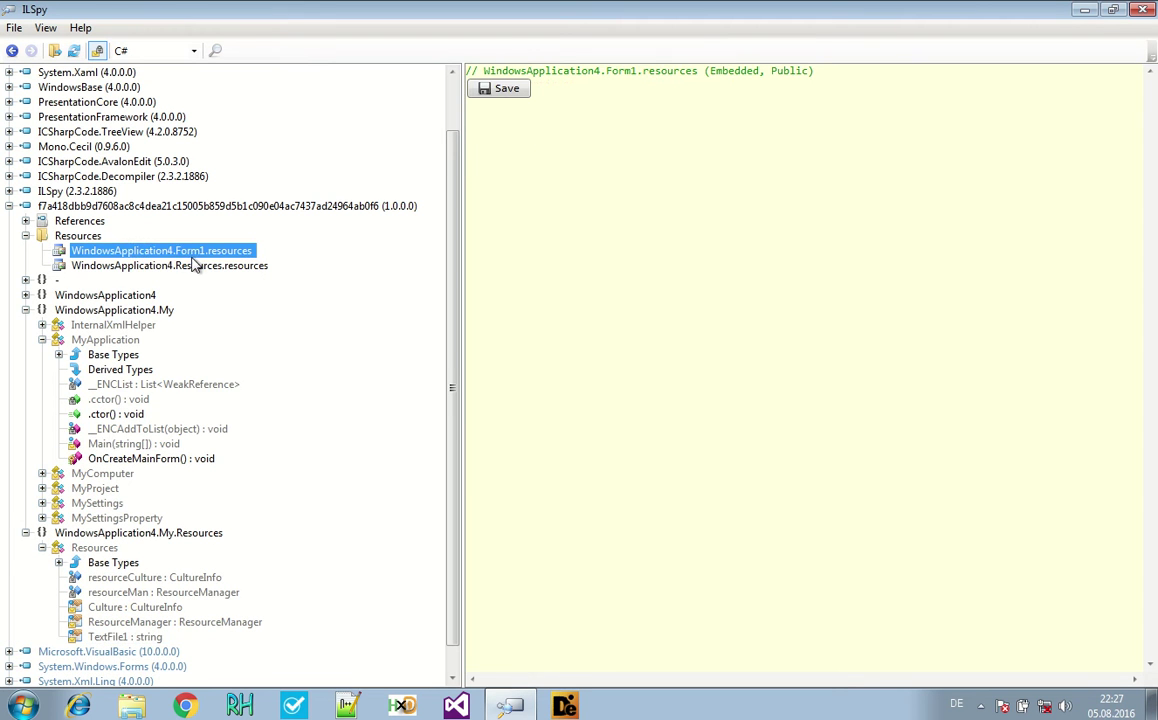
left_click(195, 265)
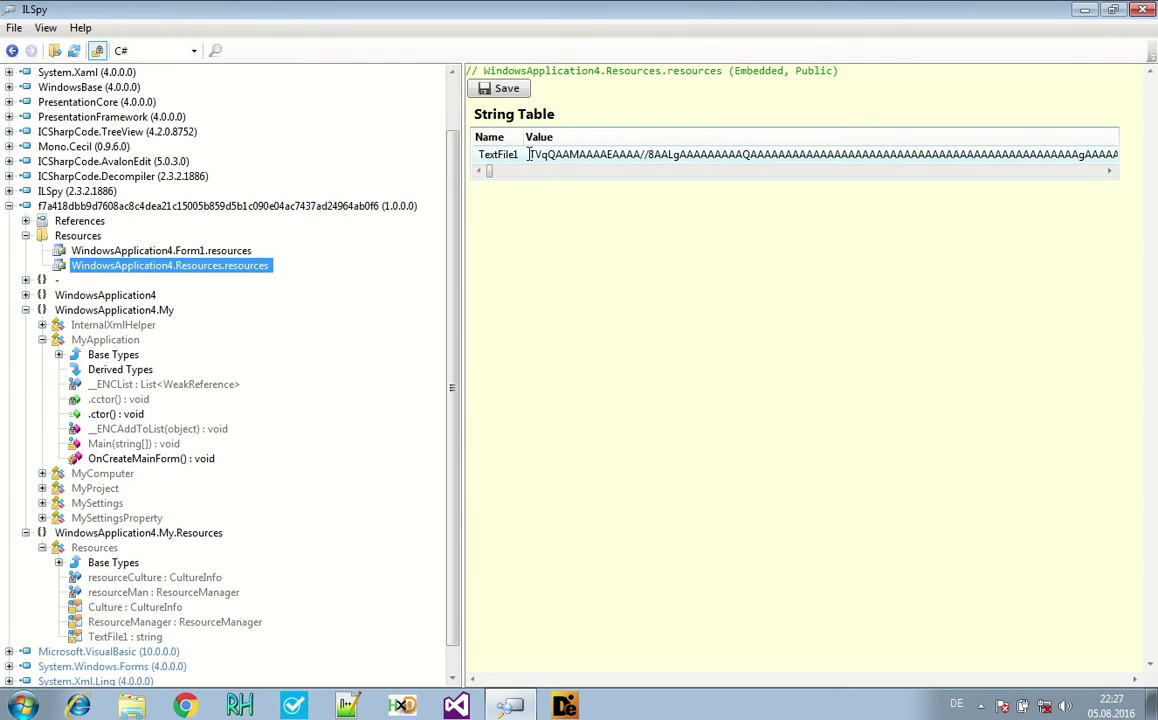
Save WindowsApplication4.Resources.resources to the Desktop, minimize the decompiler and place the saved file beside the original sample
left_click(499, 92)
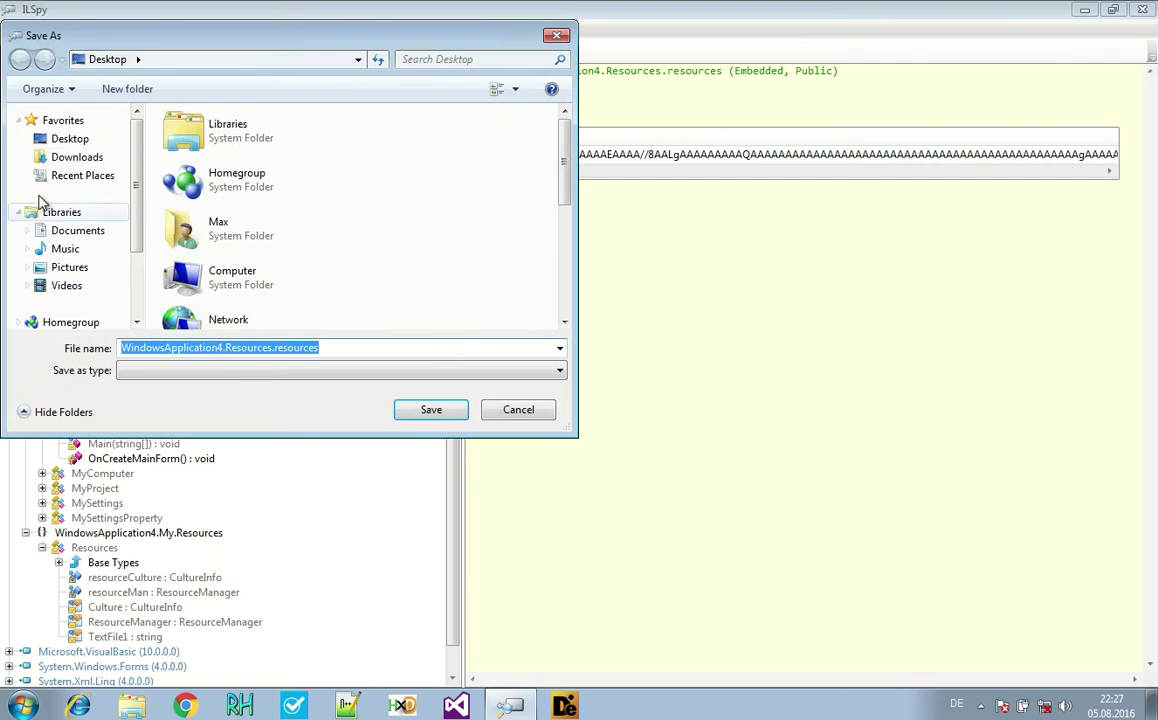
left_click(62, 139)
left_click(419, 414)
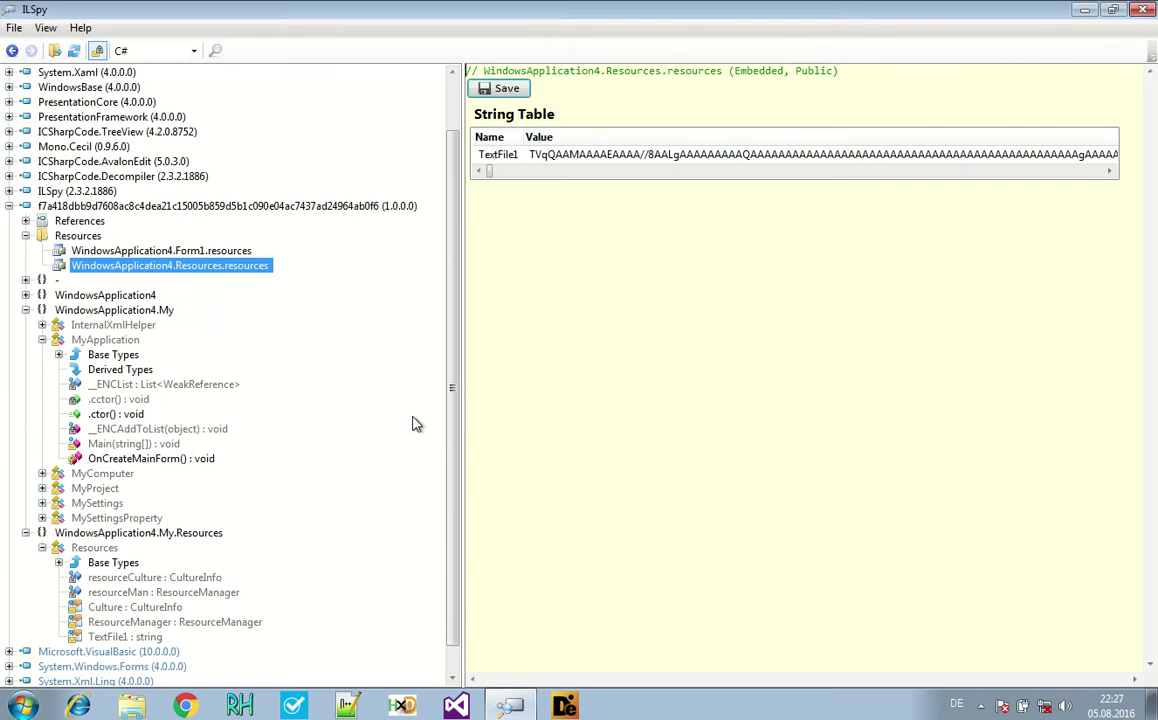
left_click(1084, 9)
left_click_drag(33, 118, 374, 400)
Open the saved resources file in Notepad++ and delete the binary header and line break before the TVqQ Base64 string
right_click(372, 396)
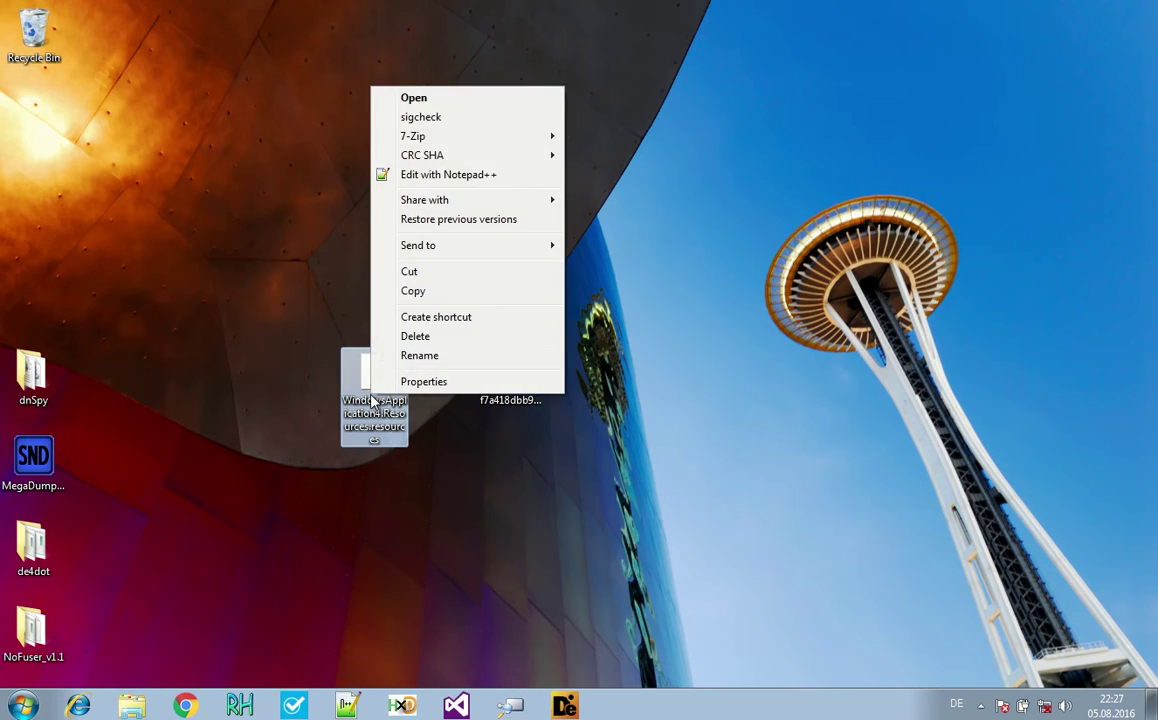
left_click(449, 176)
left_click_drag(388, 118, 17, 95)
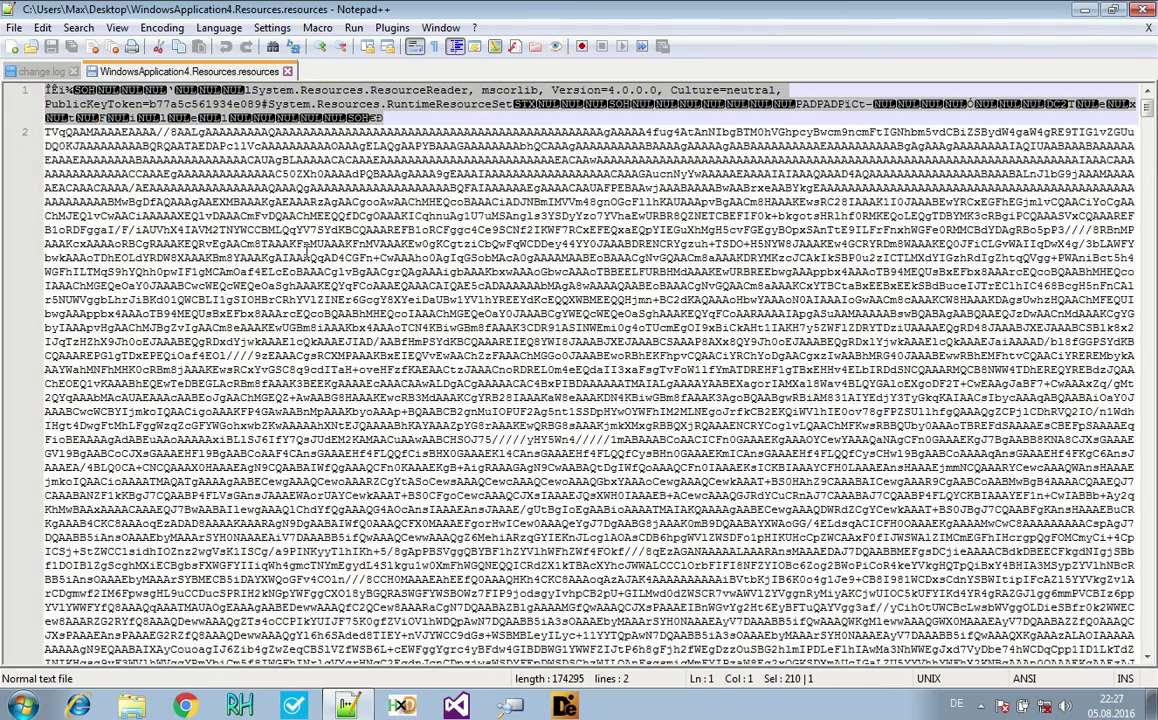
key("Delete")
key("Delete")
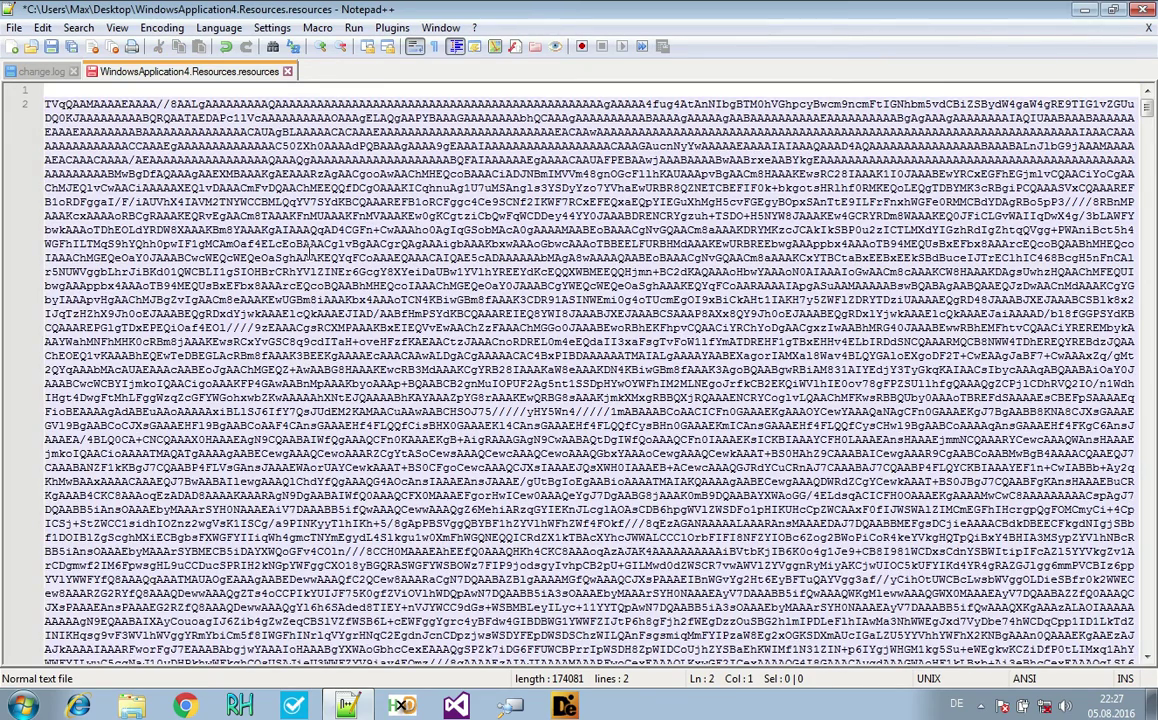
Base64-decode the entire remaining text of WindowsApplication4.Resources.resources, save the file and minimize the editor
key("ctrl+a")
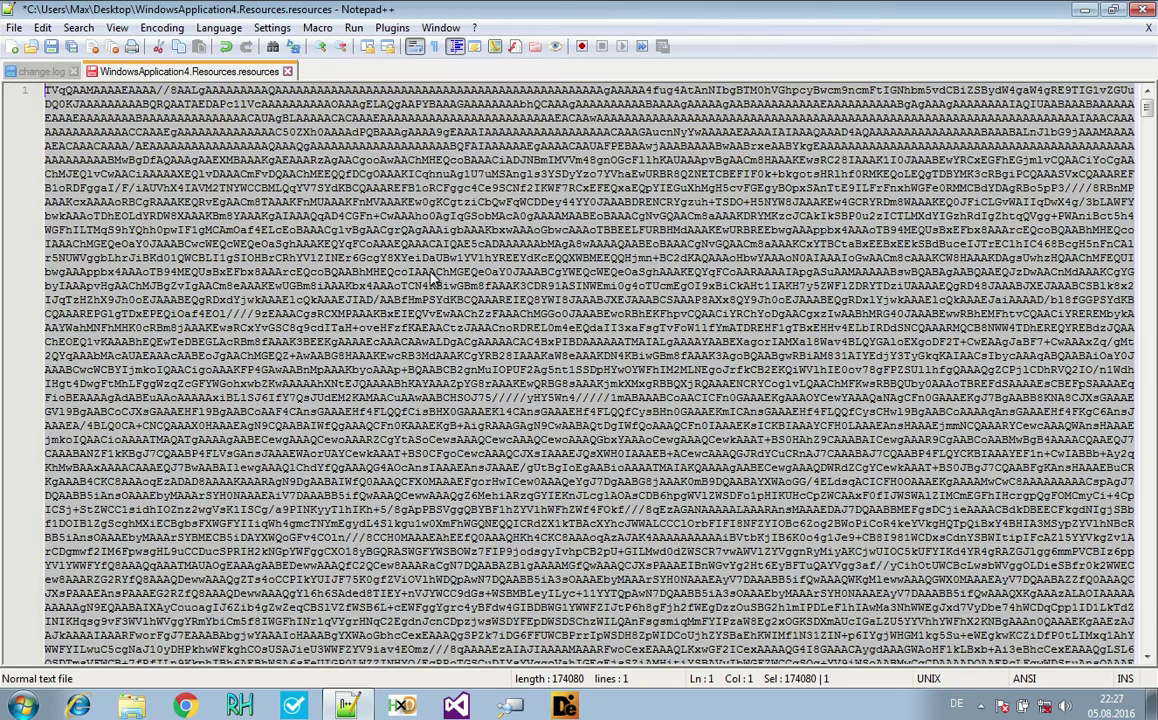
right_click(286, 261)
mouse_move(475, 437)
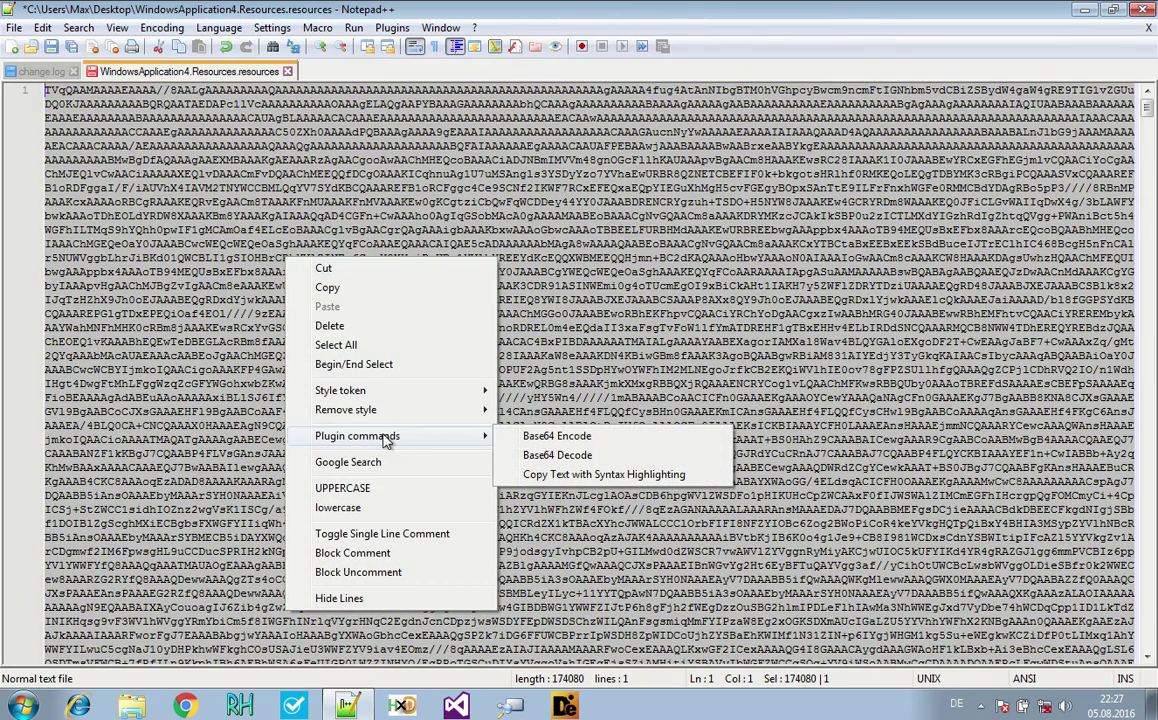
left_click(513, 455)
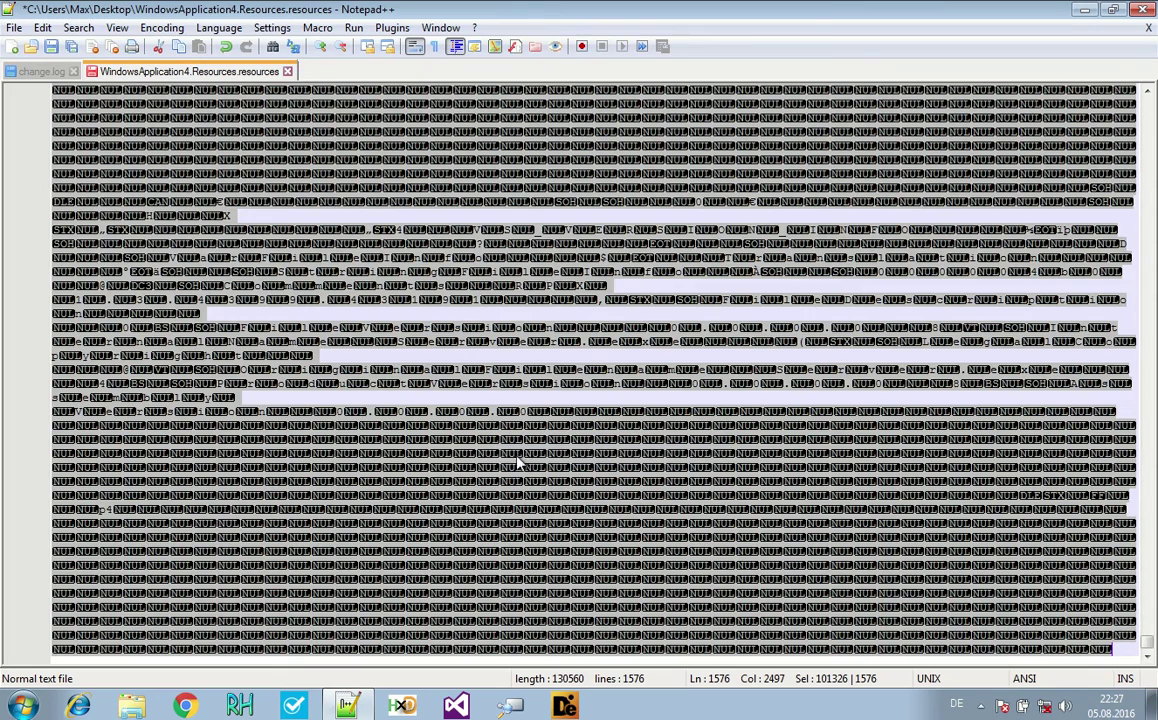
left_click(1085, 9)
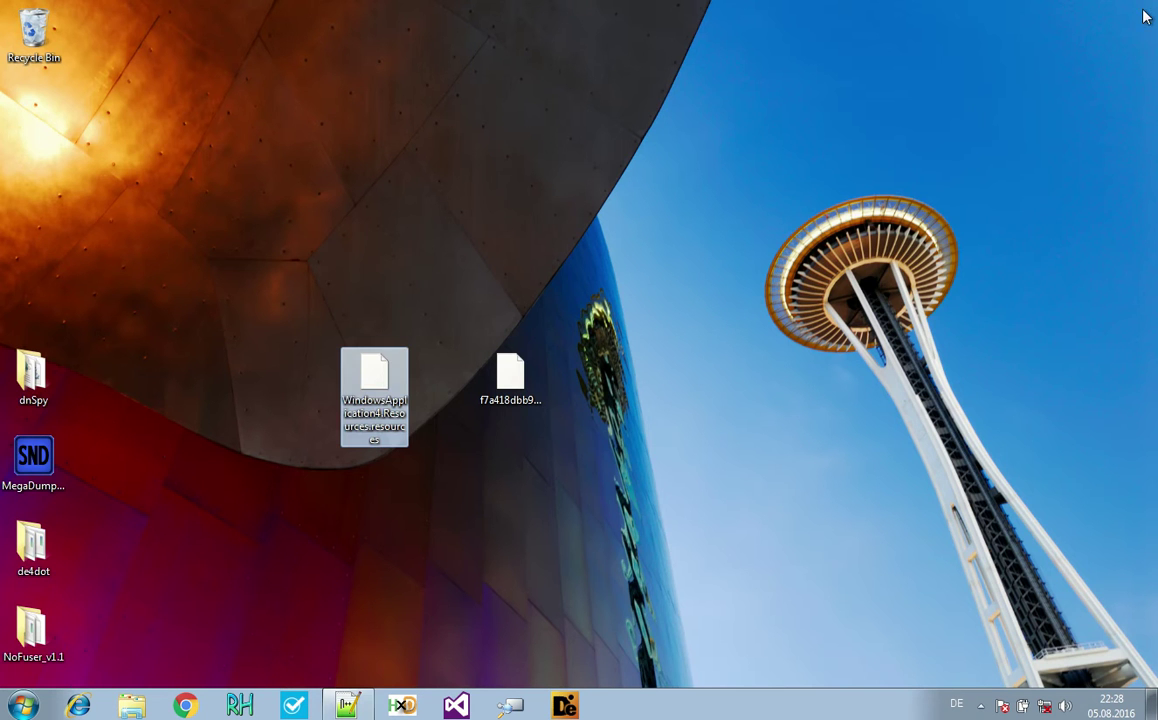
Launch pestudio and load the decoded WindowsApplication4.Resources.resources file from the desktop for analysis
mouse_move(372, 377)
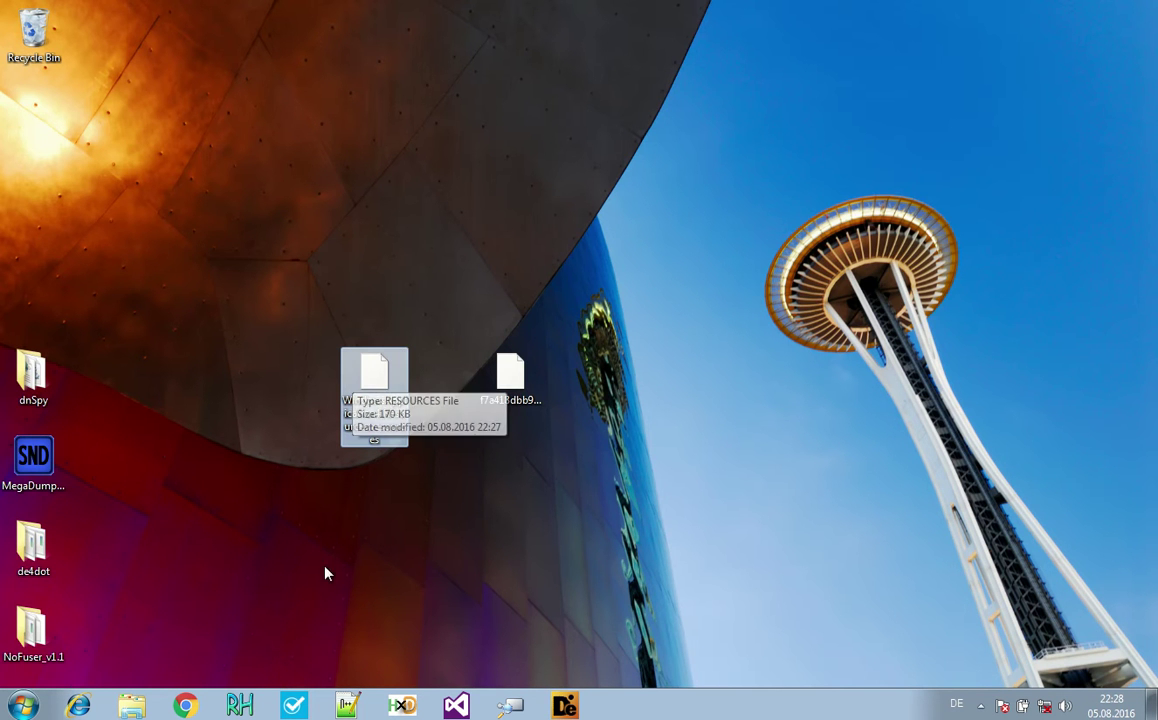
left_click(288, 700)
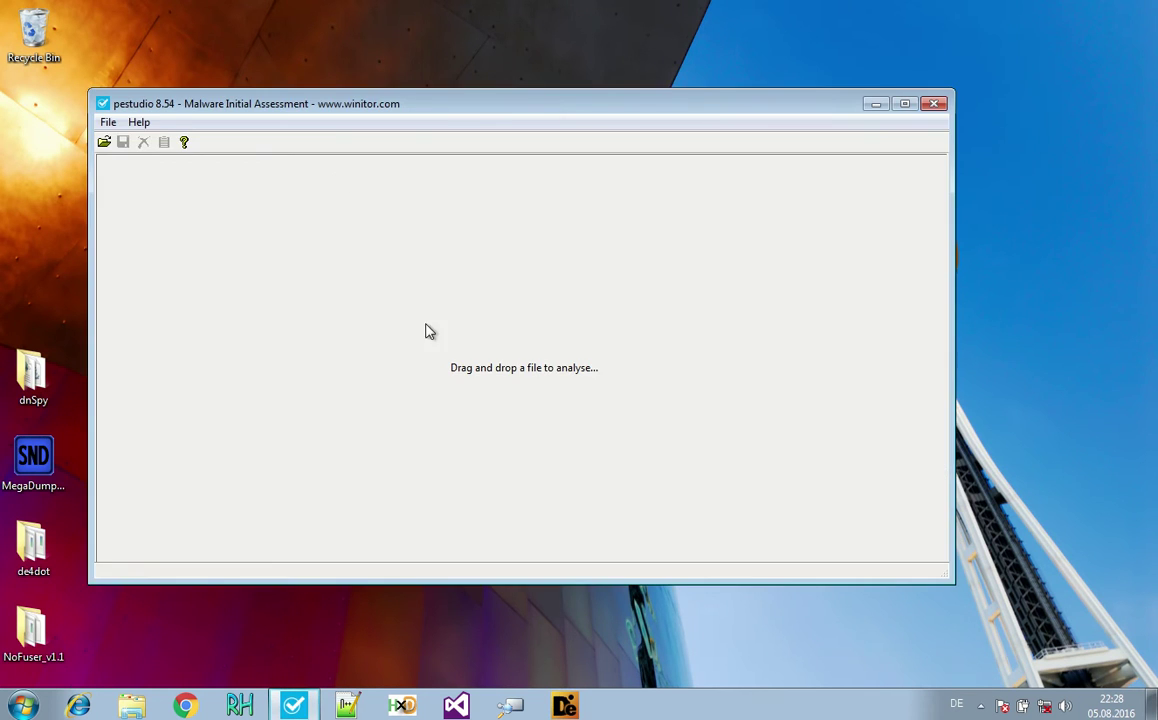
left_click_drag(346, 114, 684, 71)
left_click_drag(374, 378, 757, 263)
left_click_drag(741, 57, 474, 33)
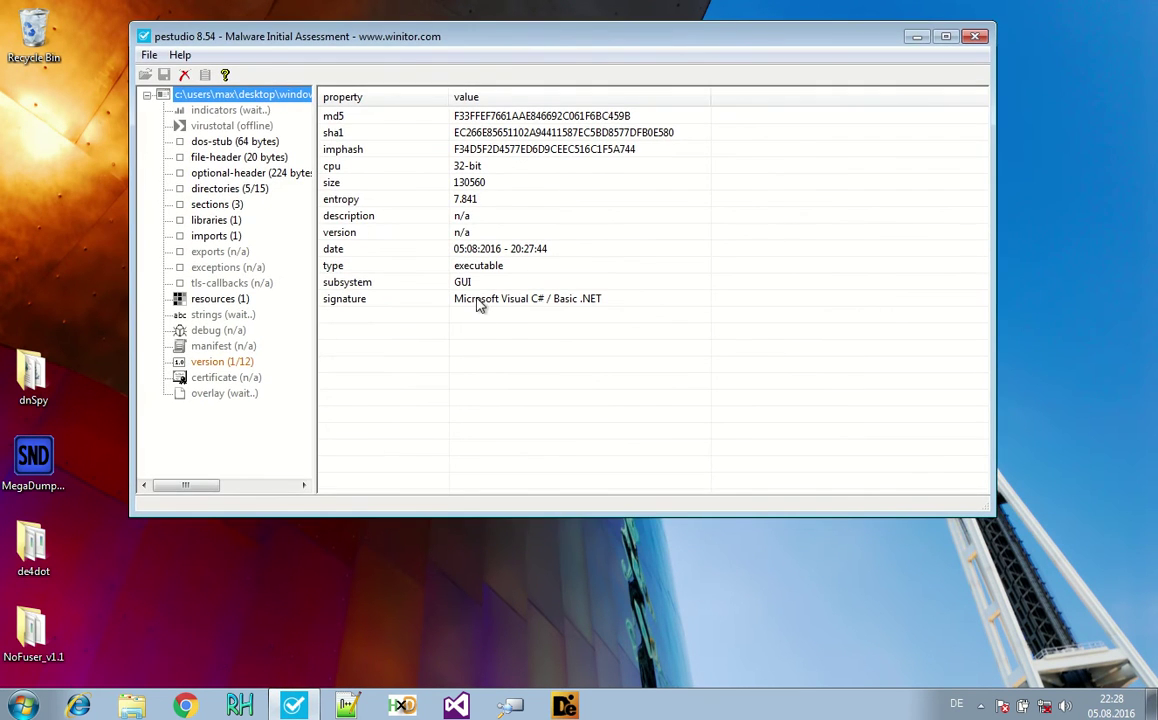
Examine the decoded file's version information and blacklisted strings, including Module, System.Reflection, LoadModule and Load, and close the analysis window
left_click(222, 362)
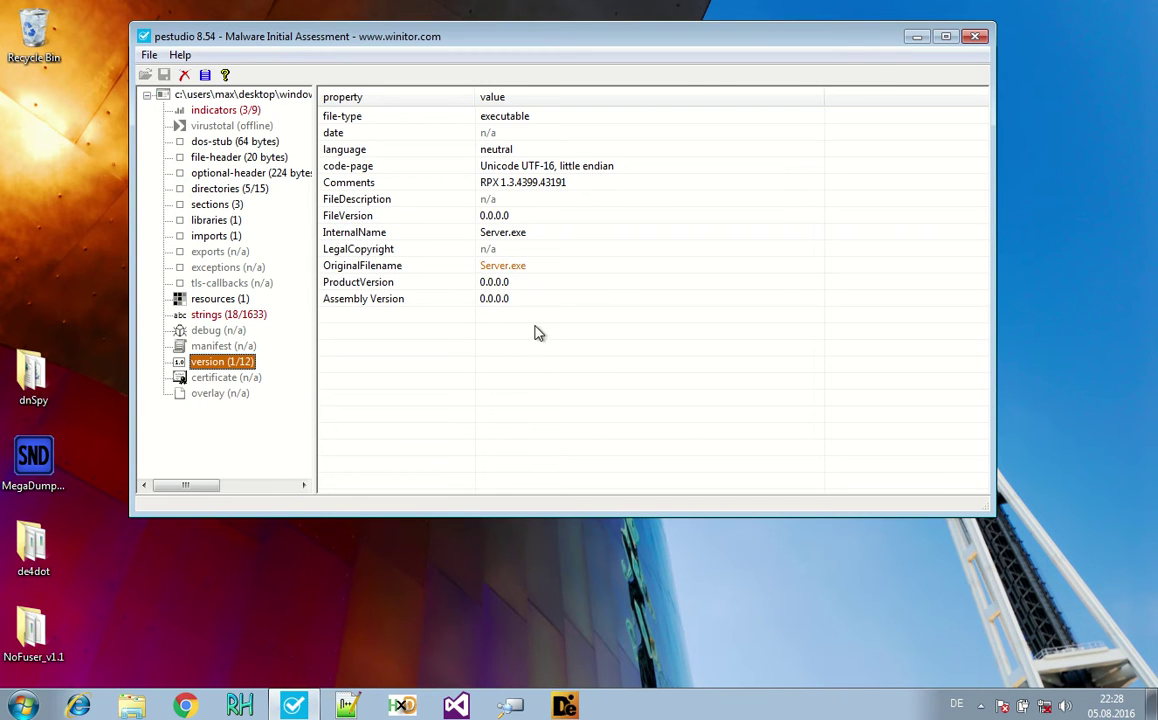
left_click(229, 316)
left_click(620, 249)
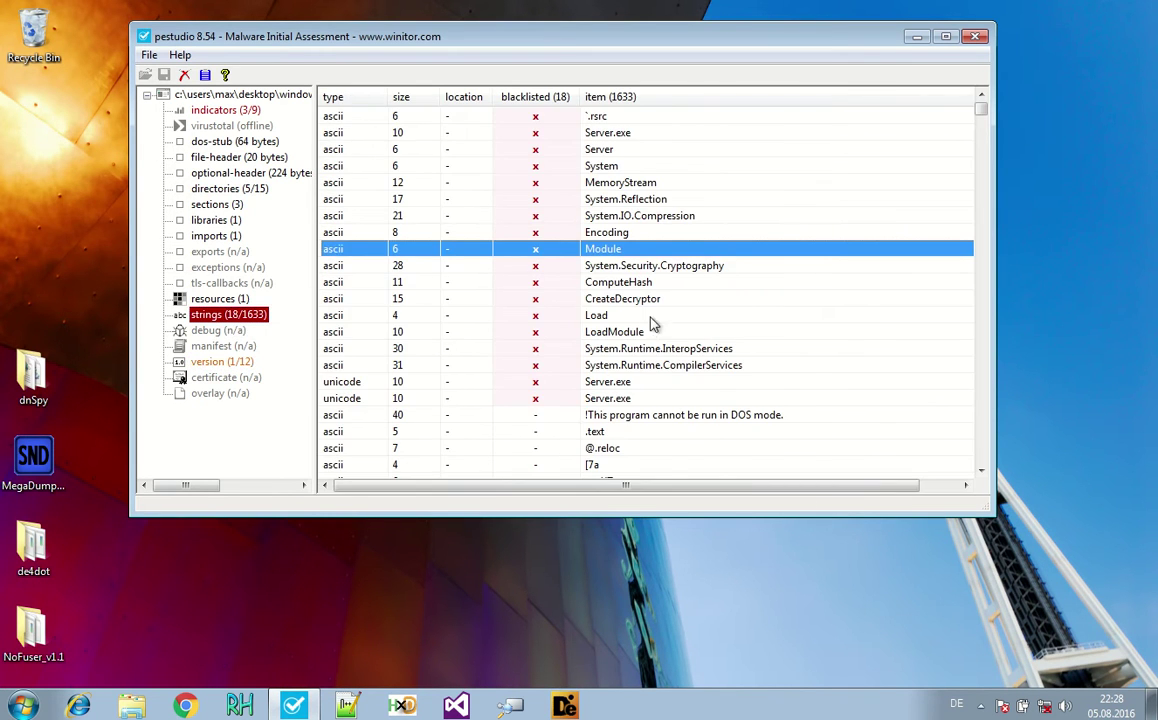
scroll(630, 355, "down", 2)
scroll(630, 355, "up", 2)
scroll(630, 355, "down", 3)
scroll(630, 355, "up", 3)
scroll(643, 352, "down", 5)
scroll(643, 352, "up", 5)
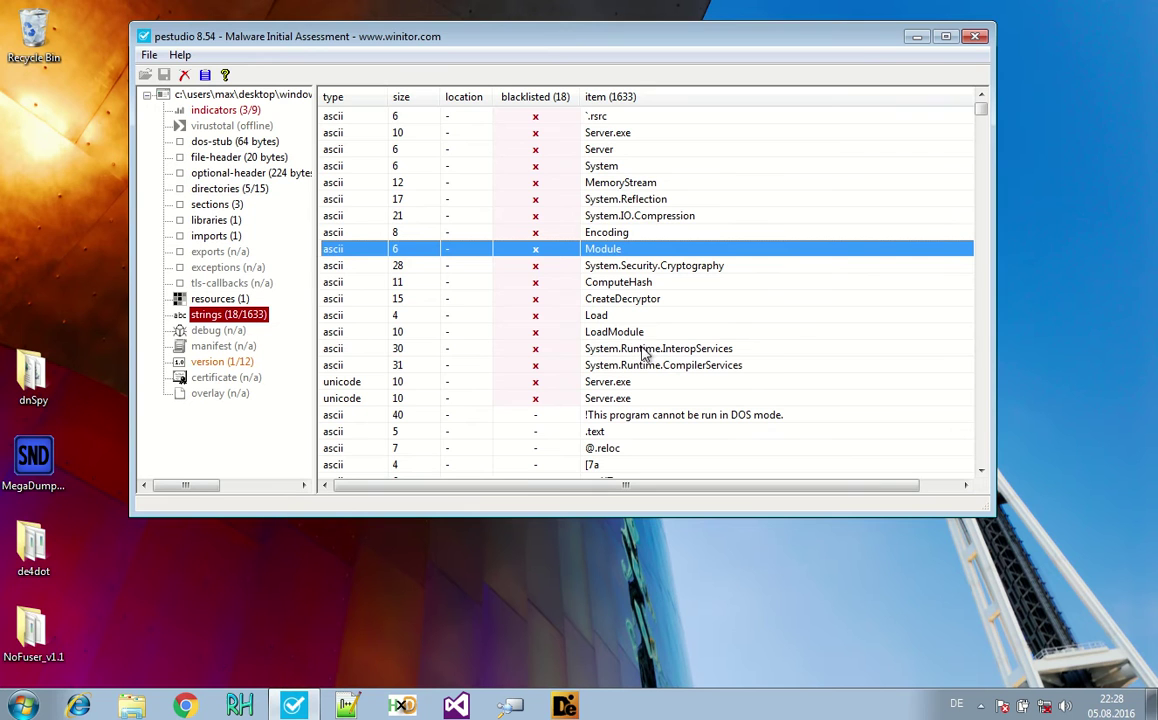
left_click(572, 198)
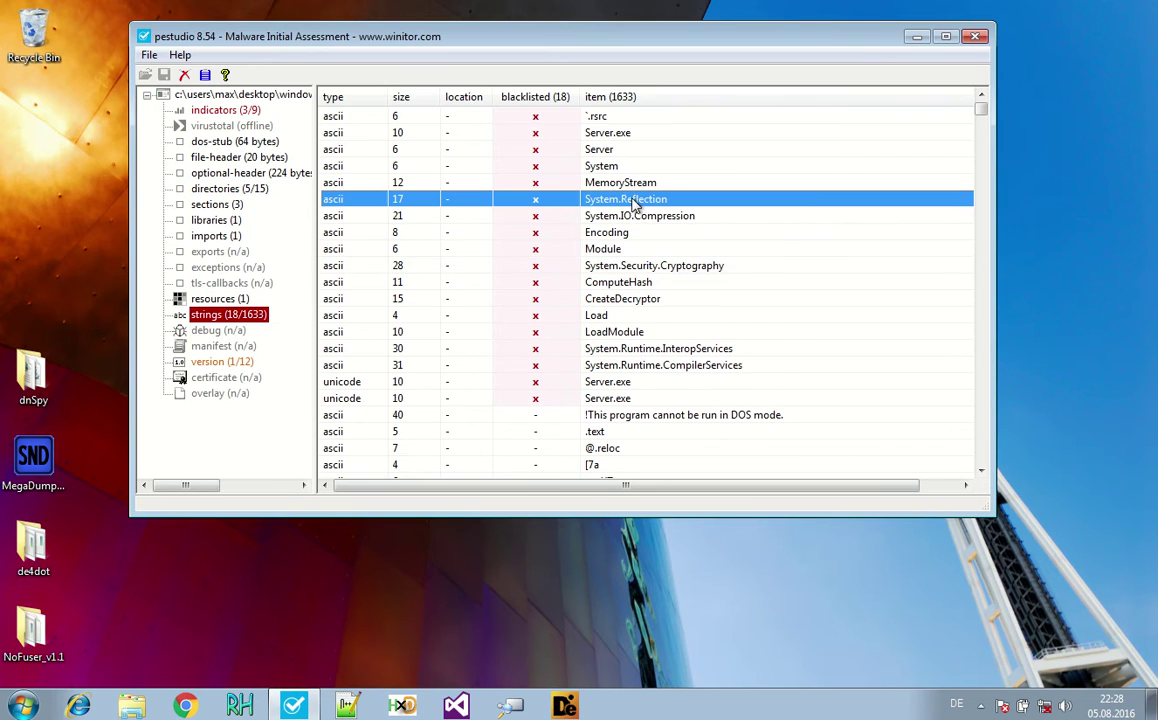
left_click(612, 330)
left_click(618, 316)
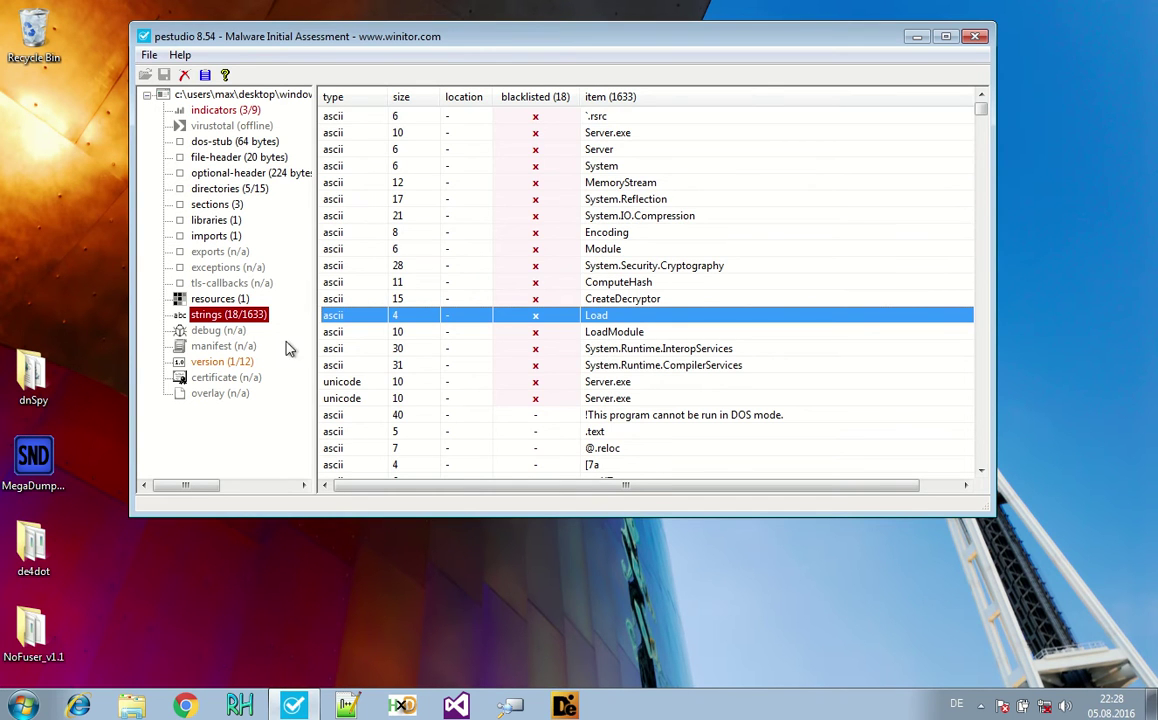
scroll(711, 351, "down", 4)
scroll(740, 285, "up", 4)
left_click(975, 36)
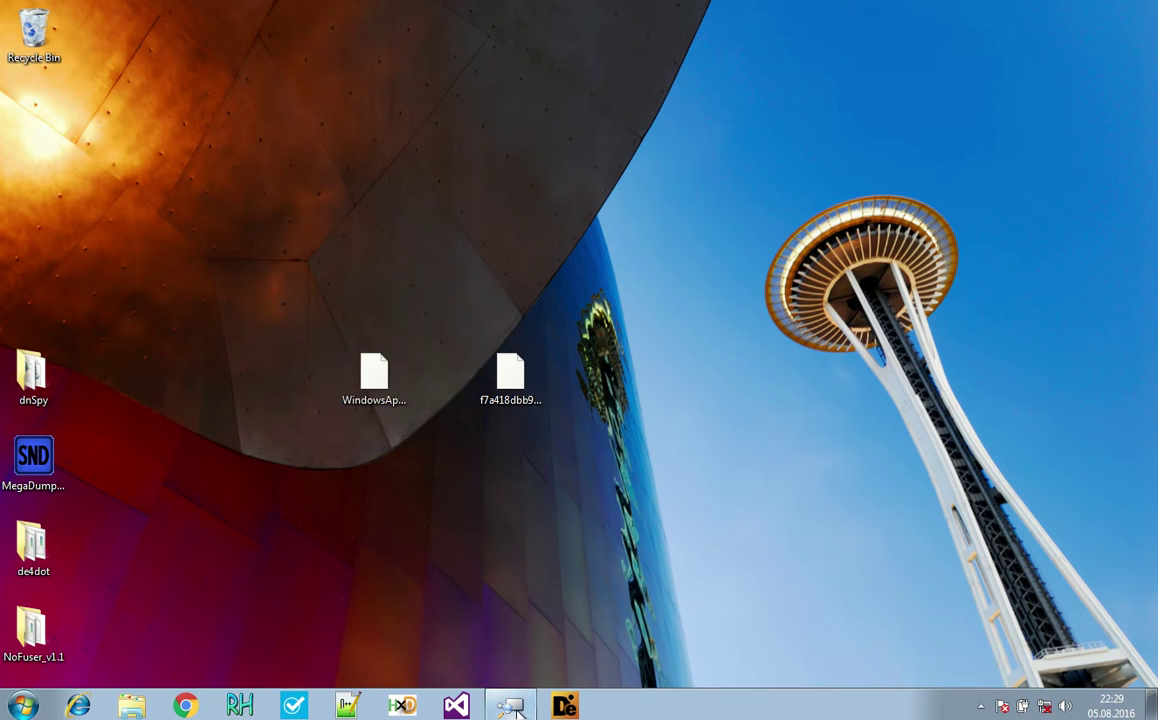
Switch to ILSpy, add the decoded WindowsApplication4.Resources.resources file, display its assembly information and maximize the window
left_click(514, 706)
left_click_drag(305, 18, 725, 40)
left_click_drag(477, 445, 478, 440)
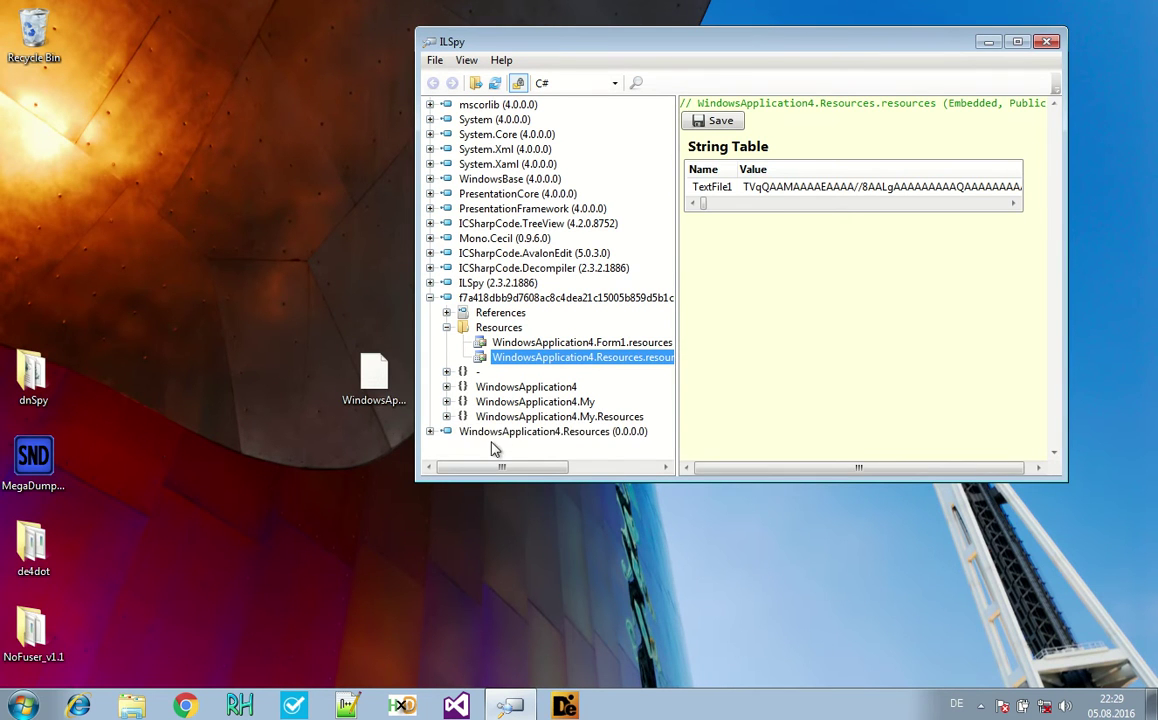
left_click(500, 431)
left_click(1017, 42)
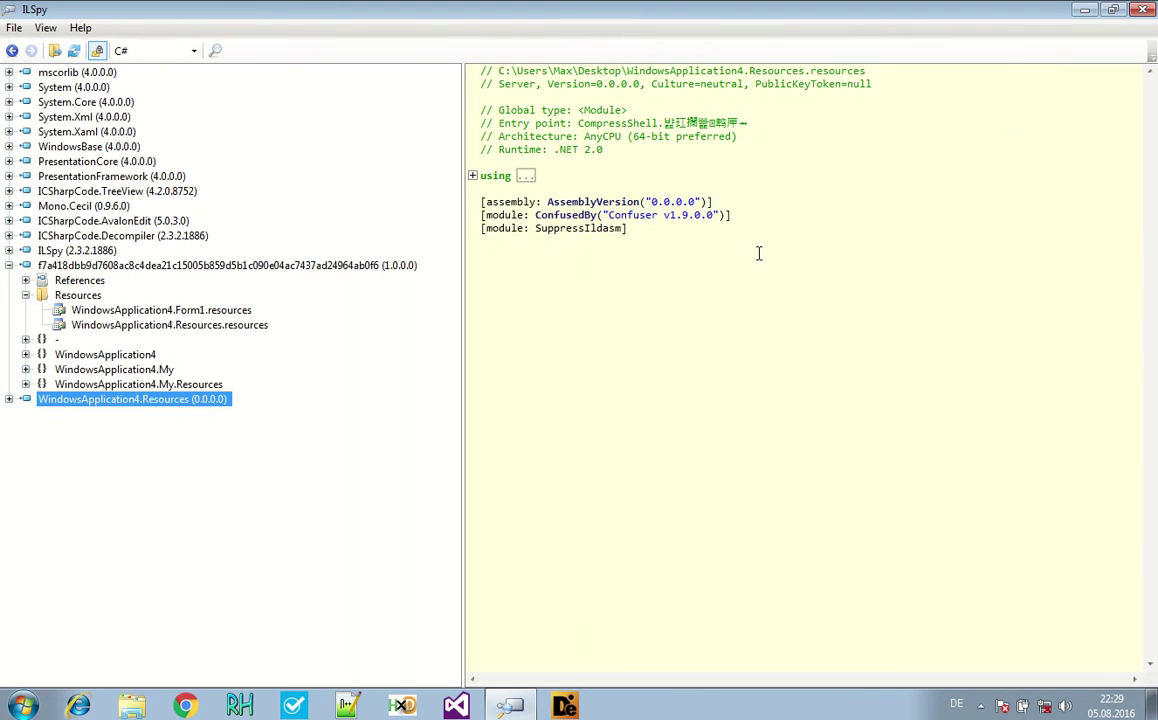
Highlight the ConfusedBy attribute's value in the assembly information and follow the entry point link to the CompressShell method
left_click(706, 128)
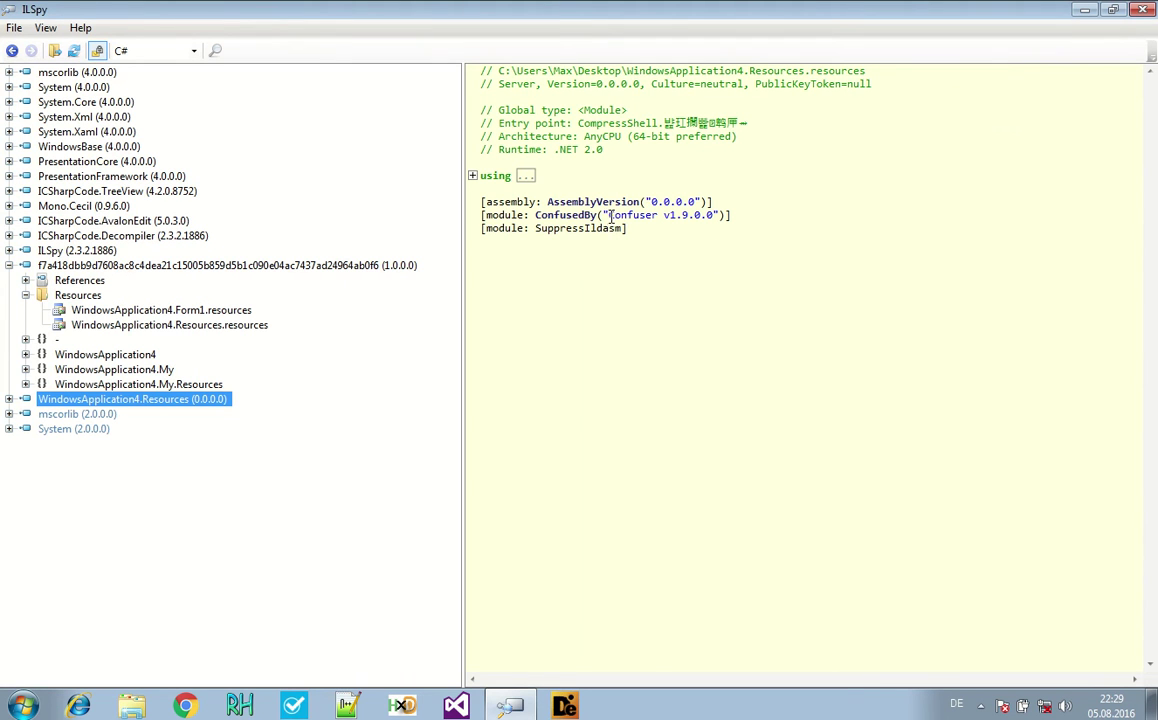
left_click_drag(608, 215, 708, 217)
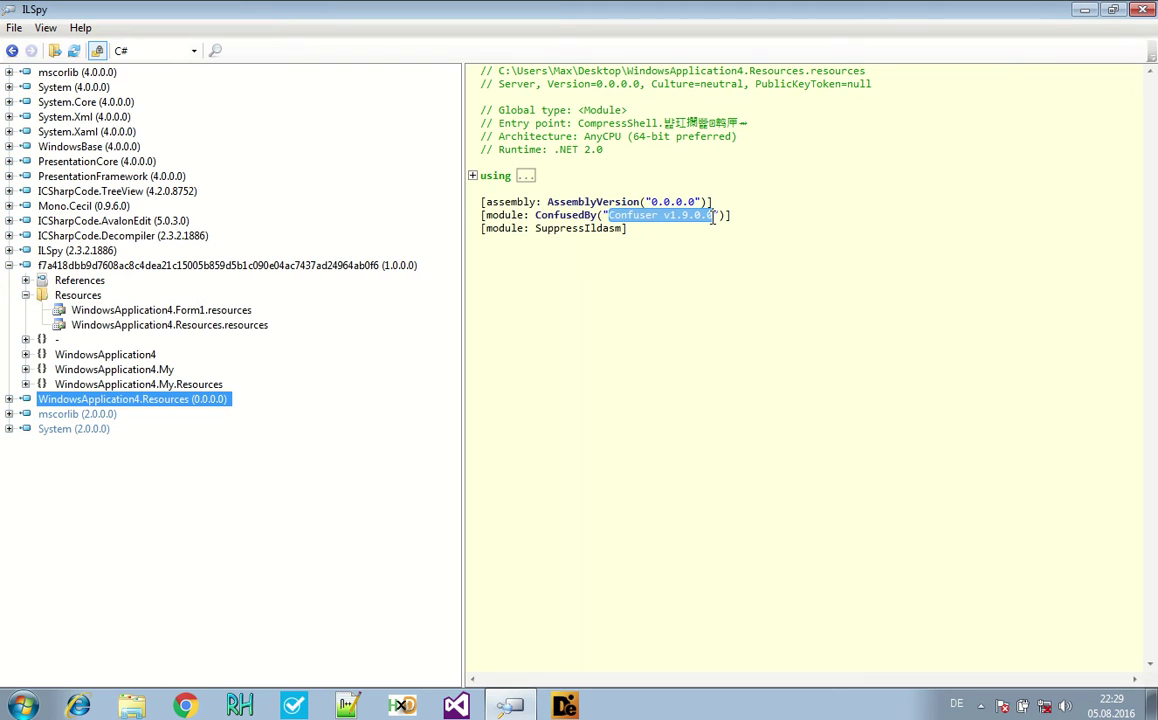
left_click(759, 213)
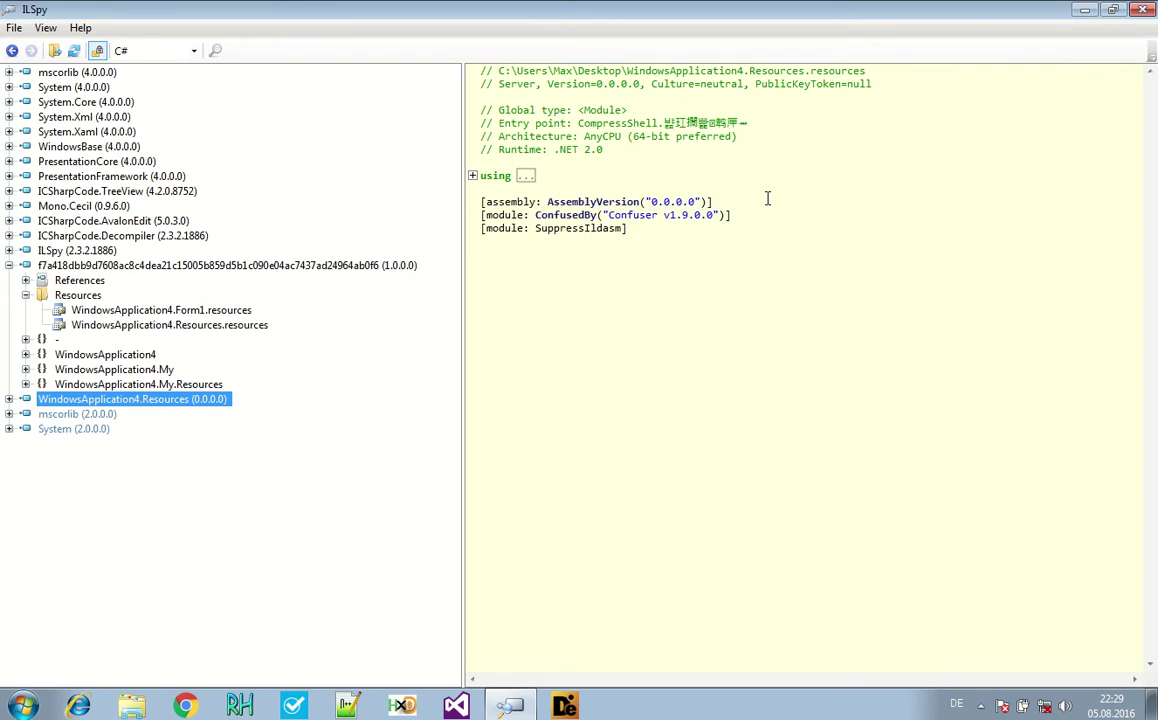
left_click(724, 135)
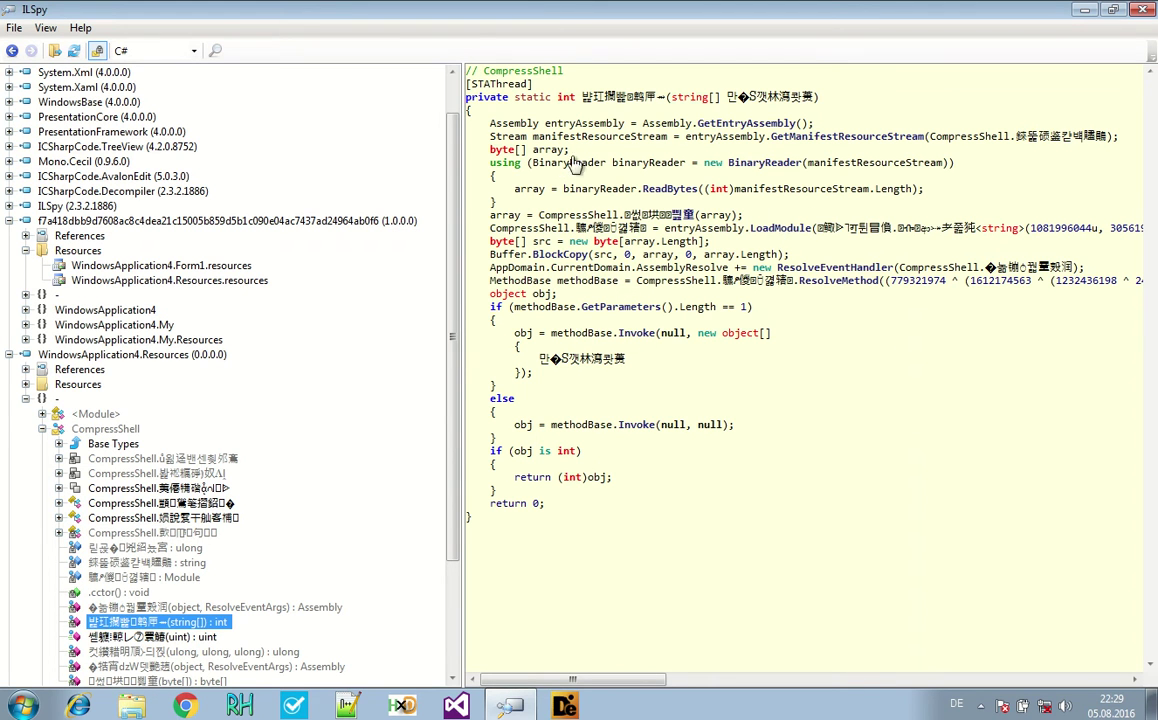
Trace the array variable and the LoadModule call in the CompressShell entry method, return to its code and widen the code view
left_click(505, 215)
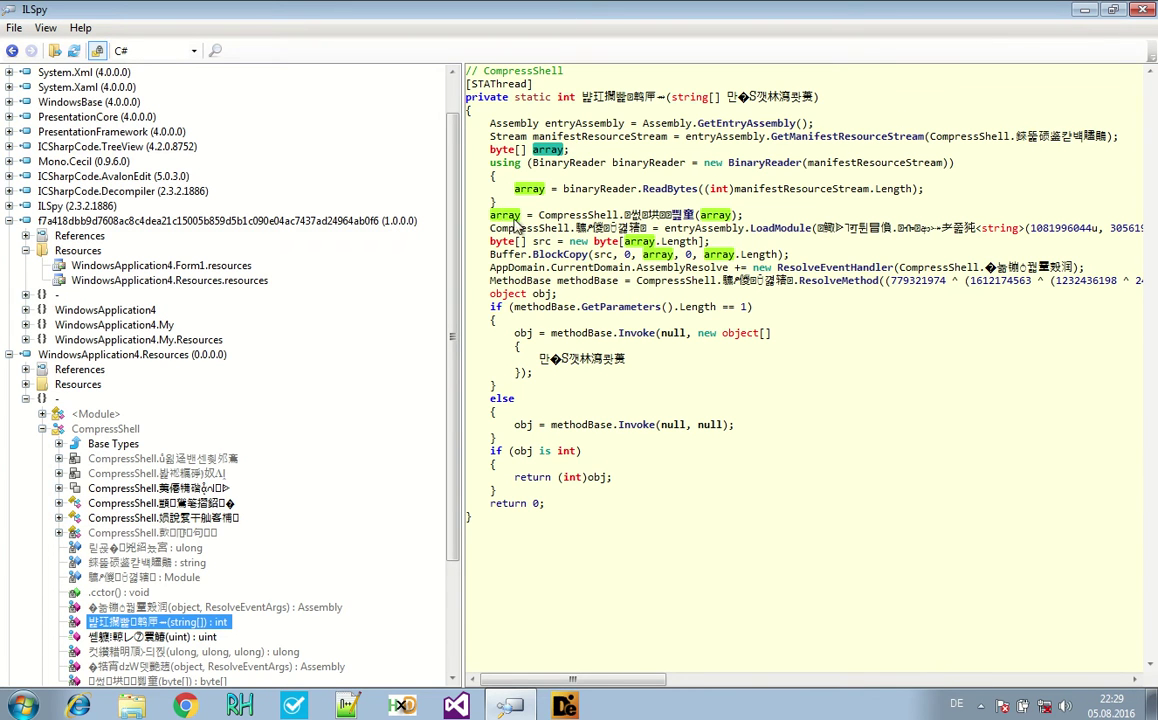
left_click(771, 227)
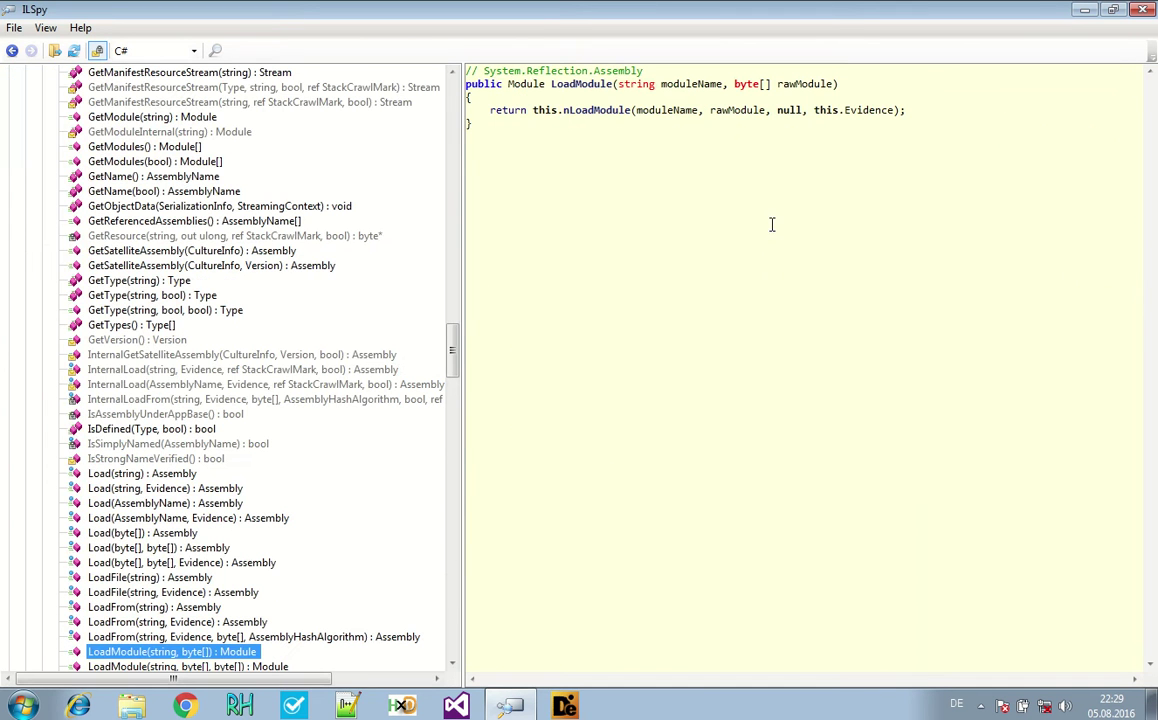
left_click(12, 50)
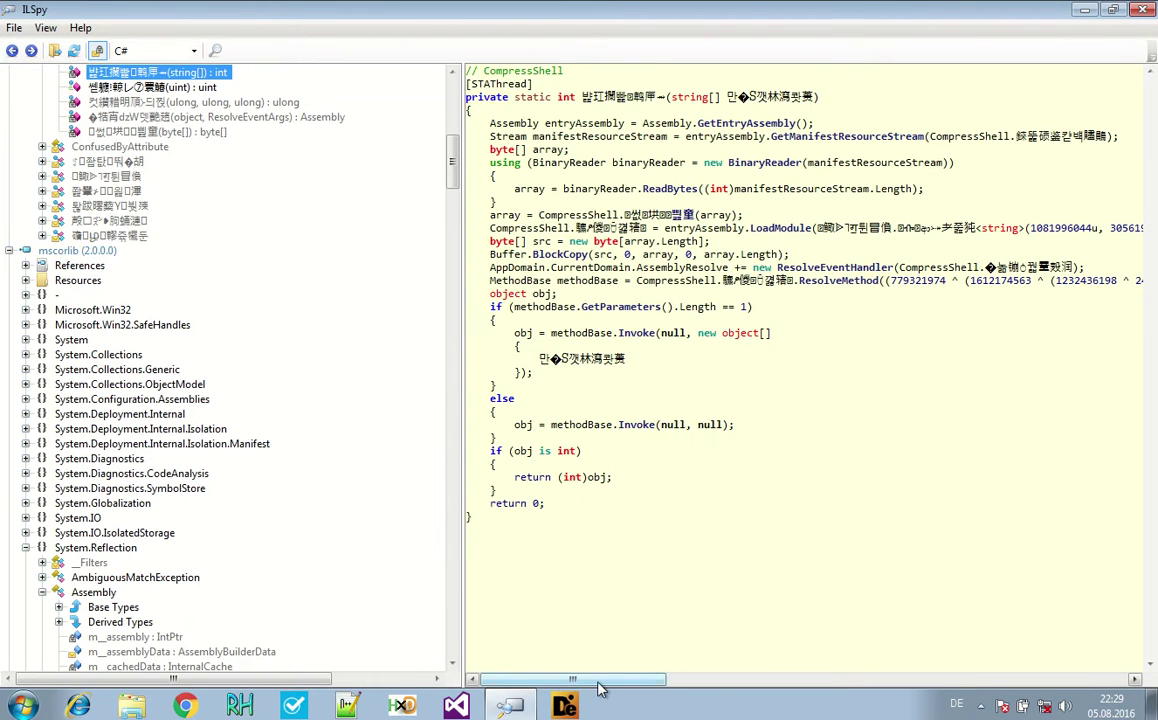
scroll(794, 341, "right", 10)
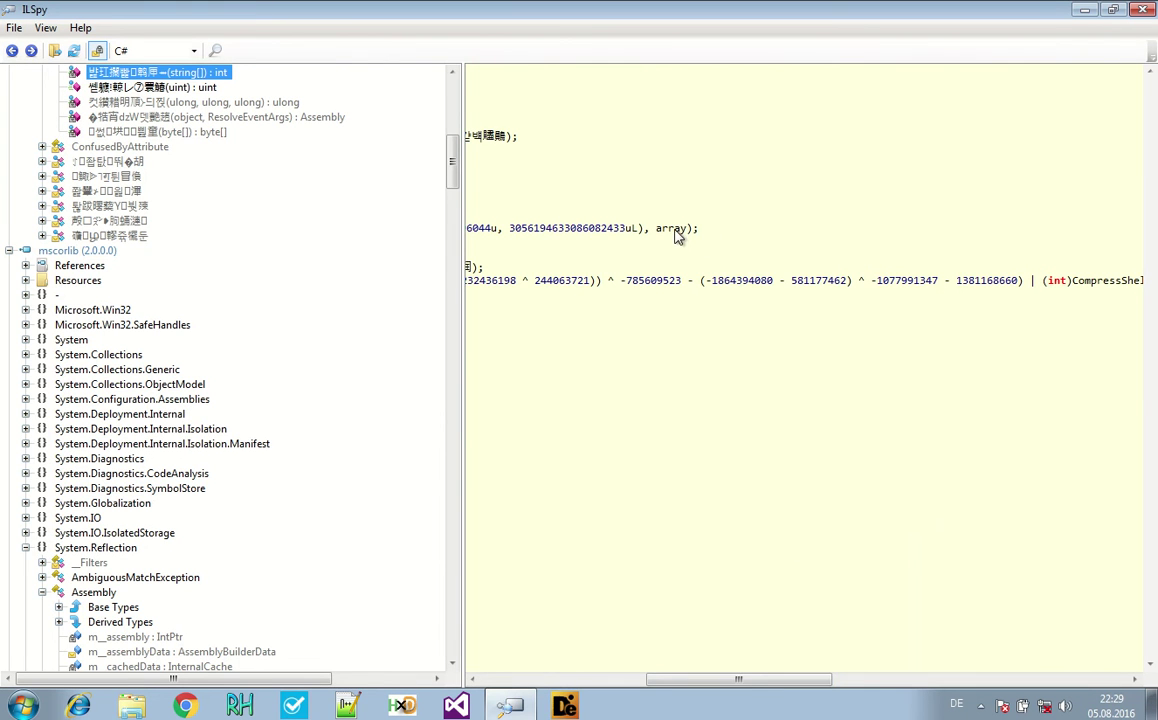
left_click_drag(745, 679, 575, 679)
left_click_drag(459, 343, 250, 347)
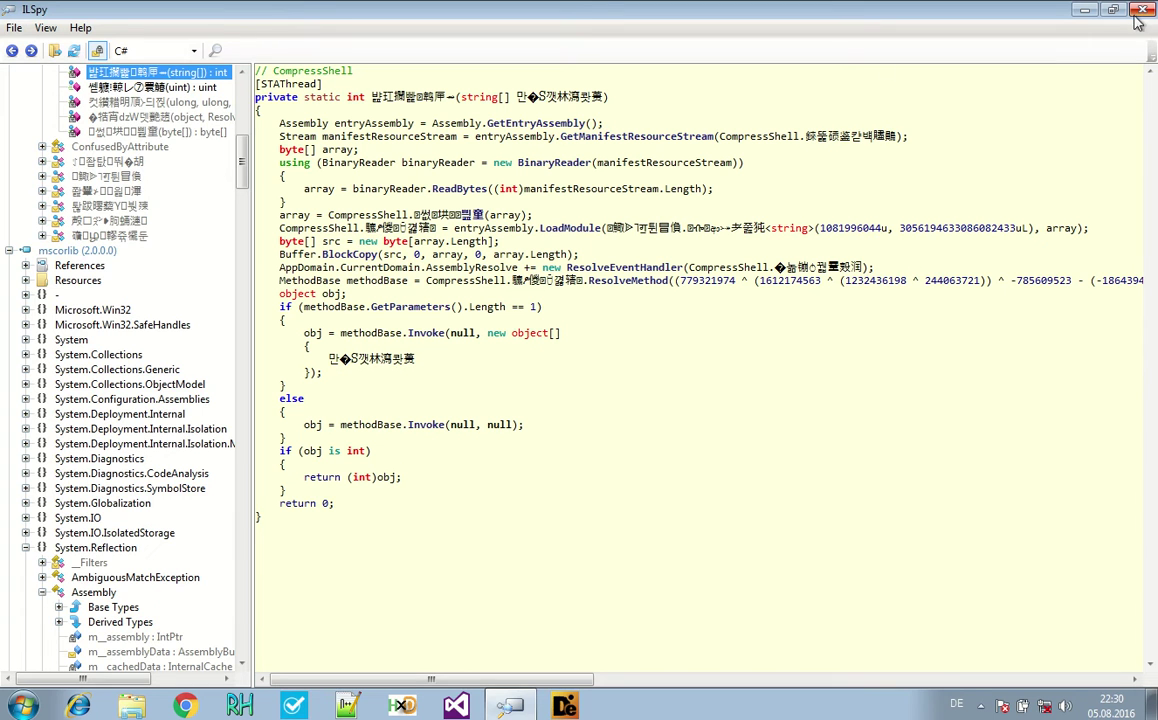
Close ILSpy with the CompressShell entry method still in view
scroll(138, 560, "down", 1)
scroll(130, 593, "down", 1)
scroll(130, 593, "down", 3)
scroll(122, 538, "up", 6)
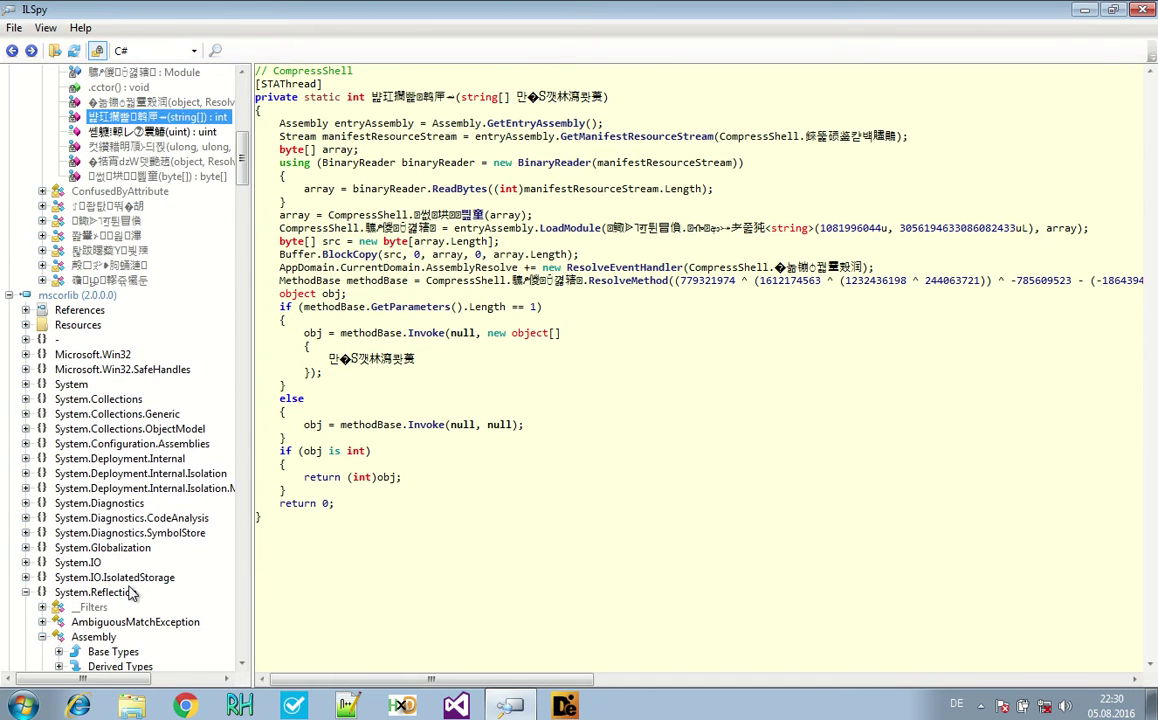
left_click(1141, 10)
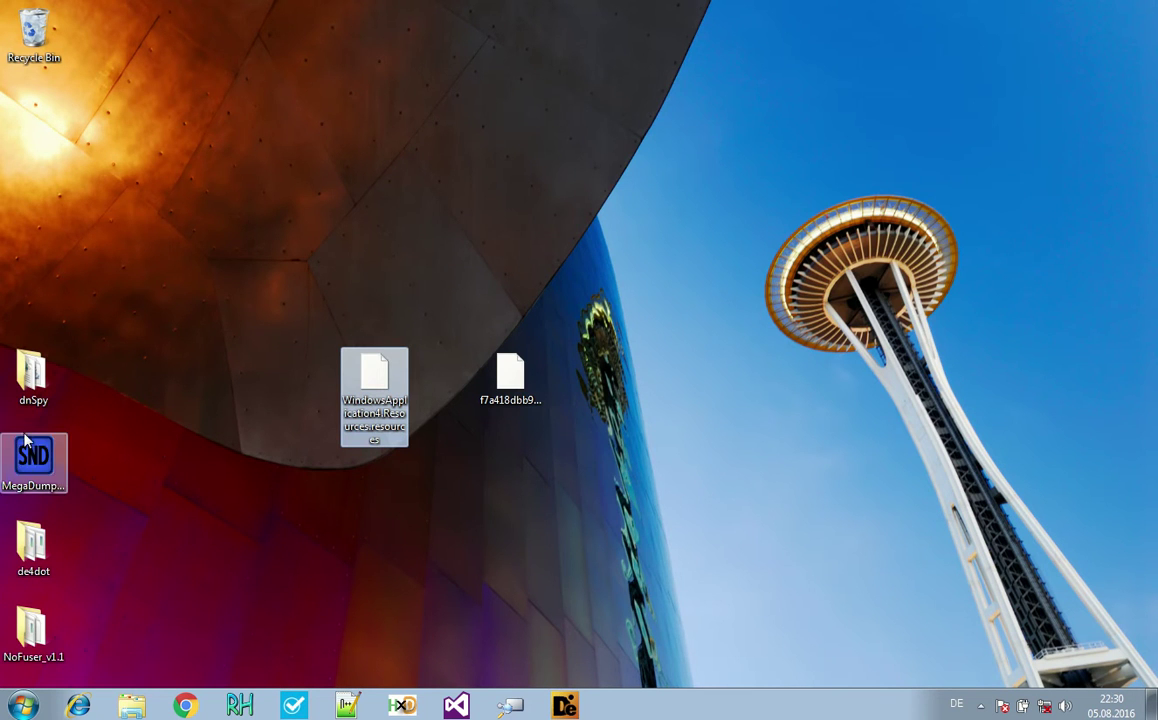
Open the dnSpy folder on the desktop and launch dnSpy.exe rather than the x86 version
double_click(28, 395)
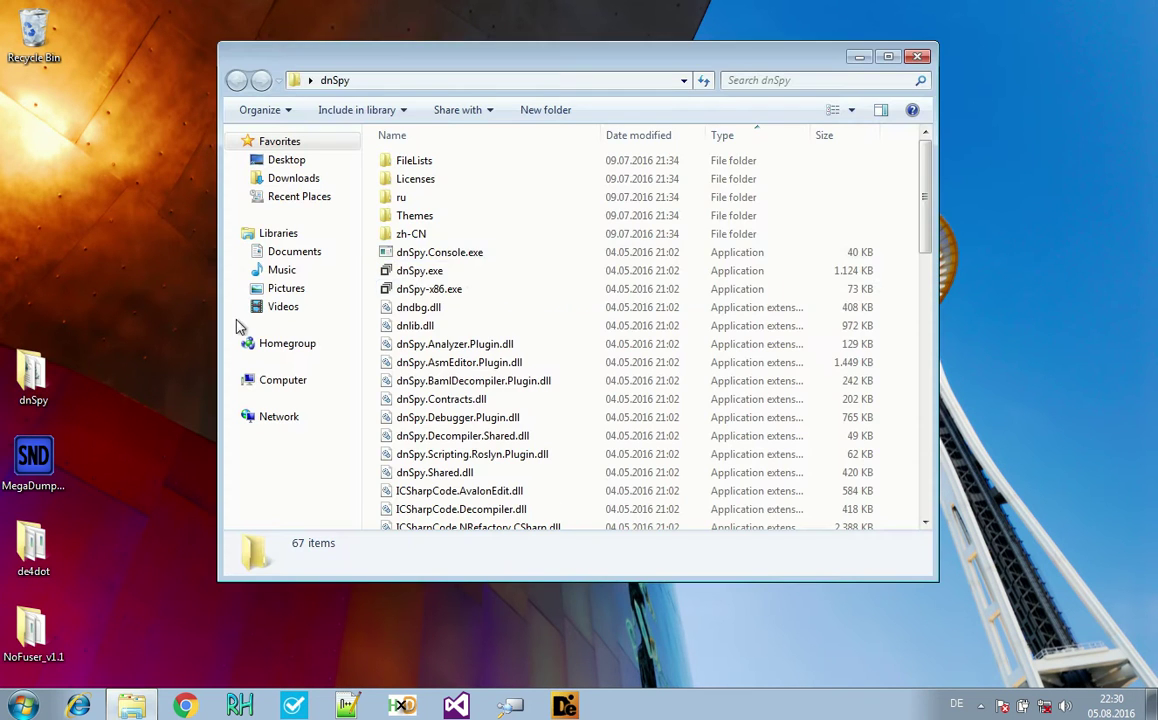
right_click(428, 278)
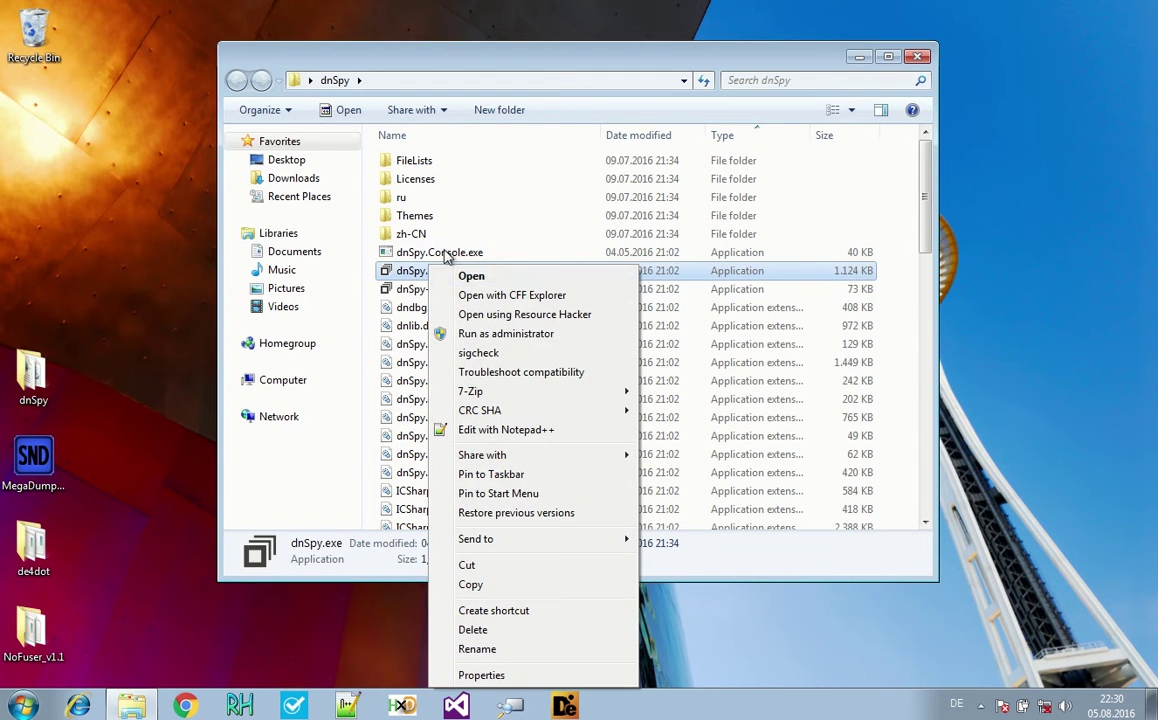
left_click(455, 252)
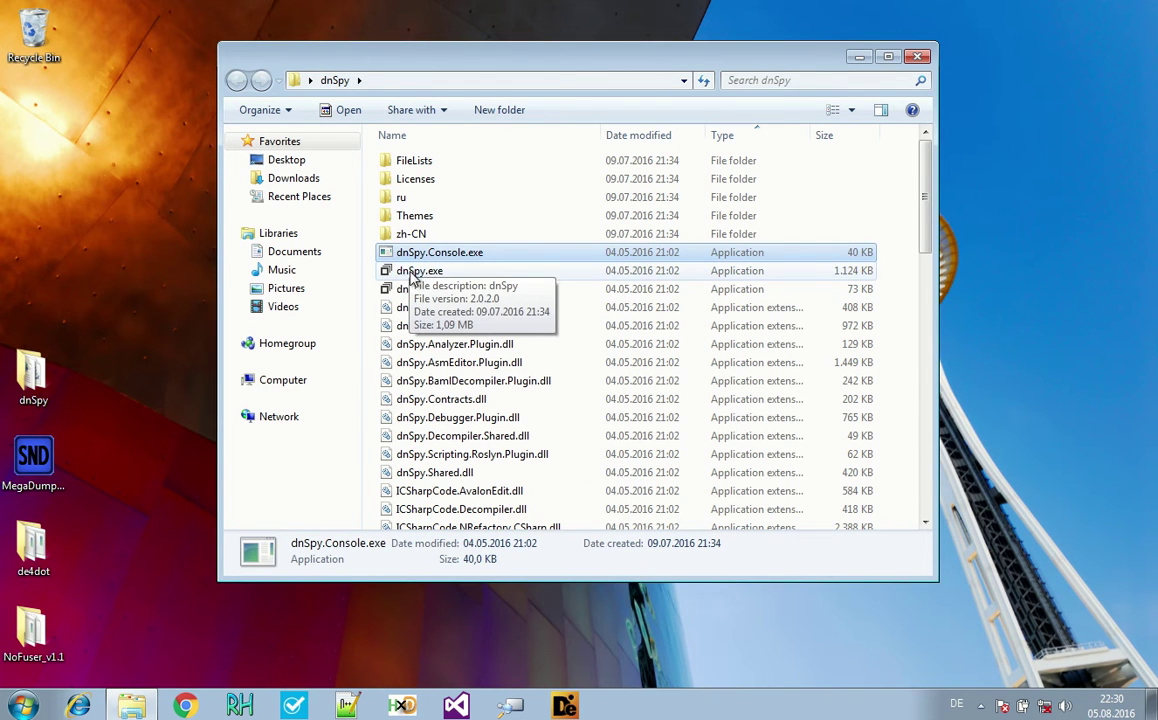
left_click(414, 271)
left_click(430, 290)
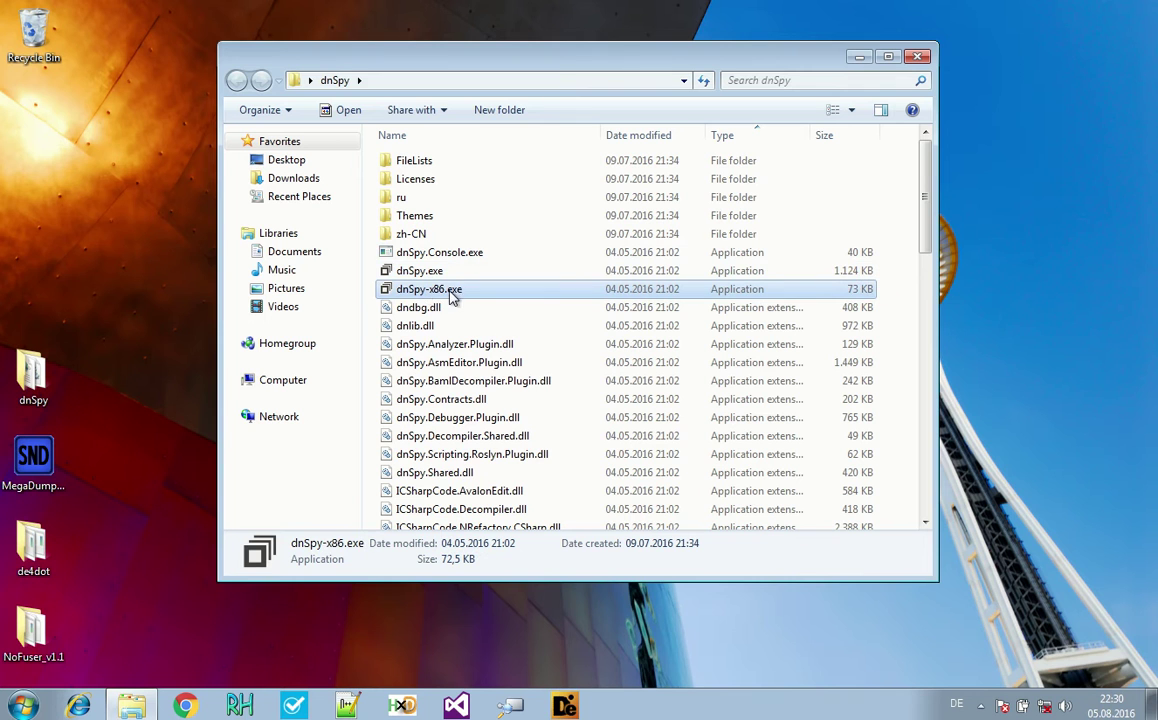
left_click(424, 272)
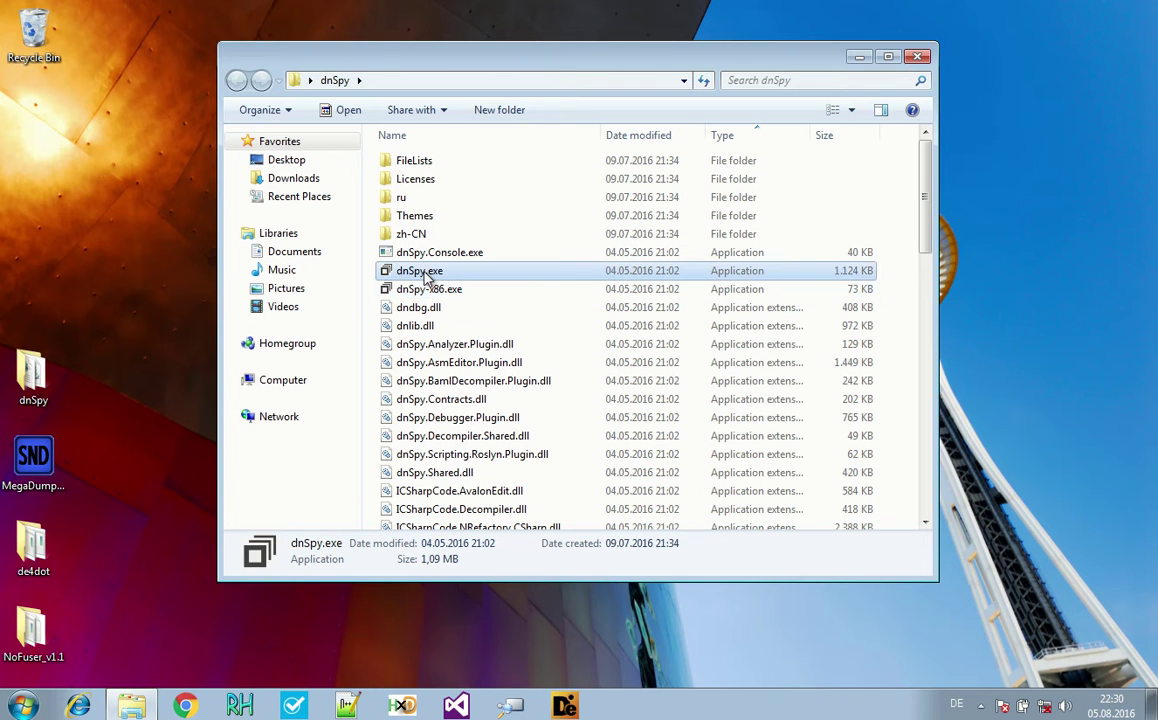
left_click(438, 291)
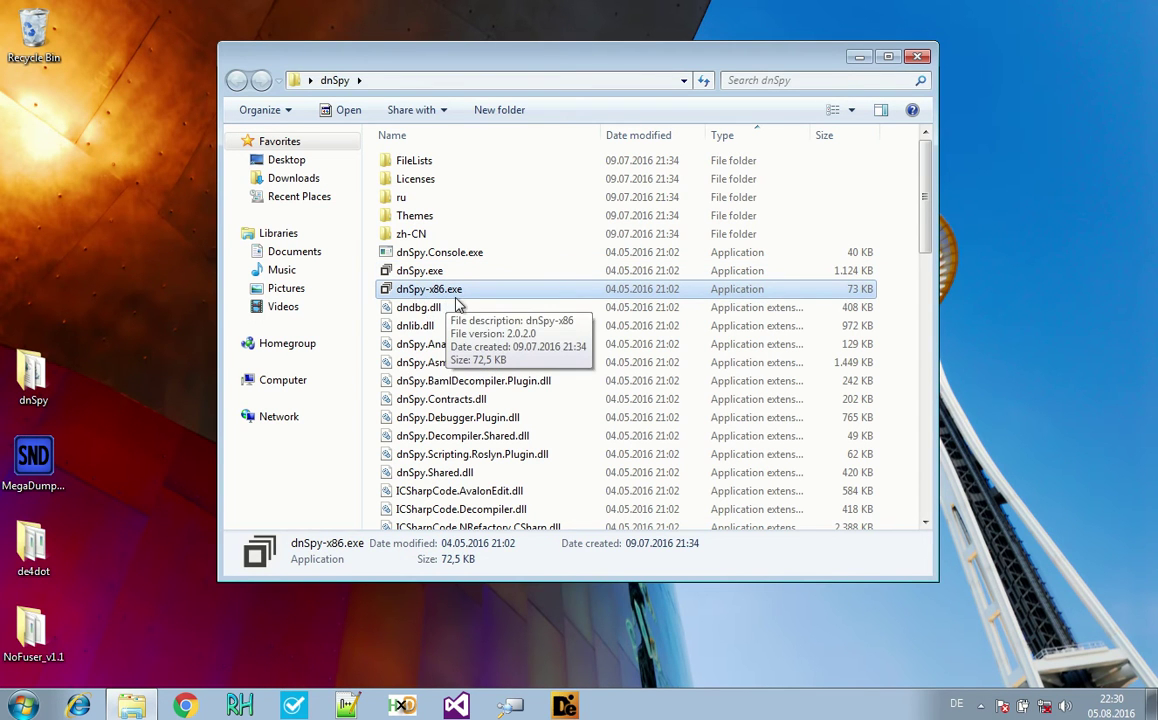
right_click(418, 280)
left_click(450, 302)
left_click(654, 361)
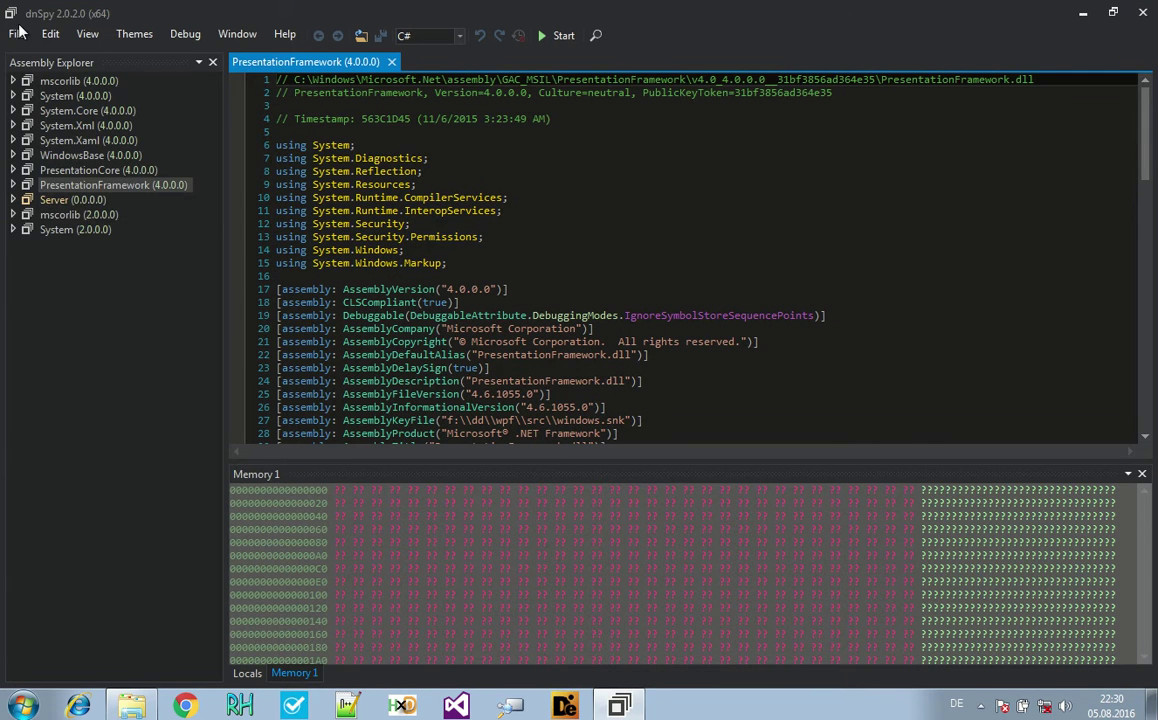
Expand the previously loaded Server assembly and remove it from the assembly list
double_click(58, 201)
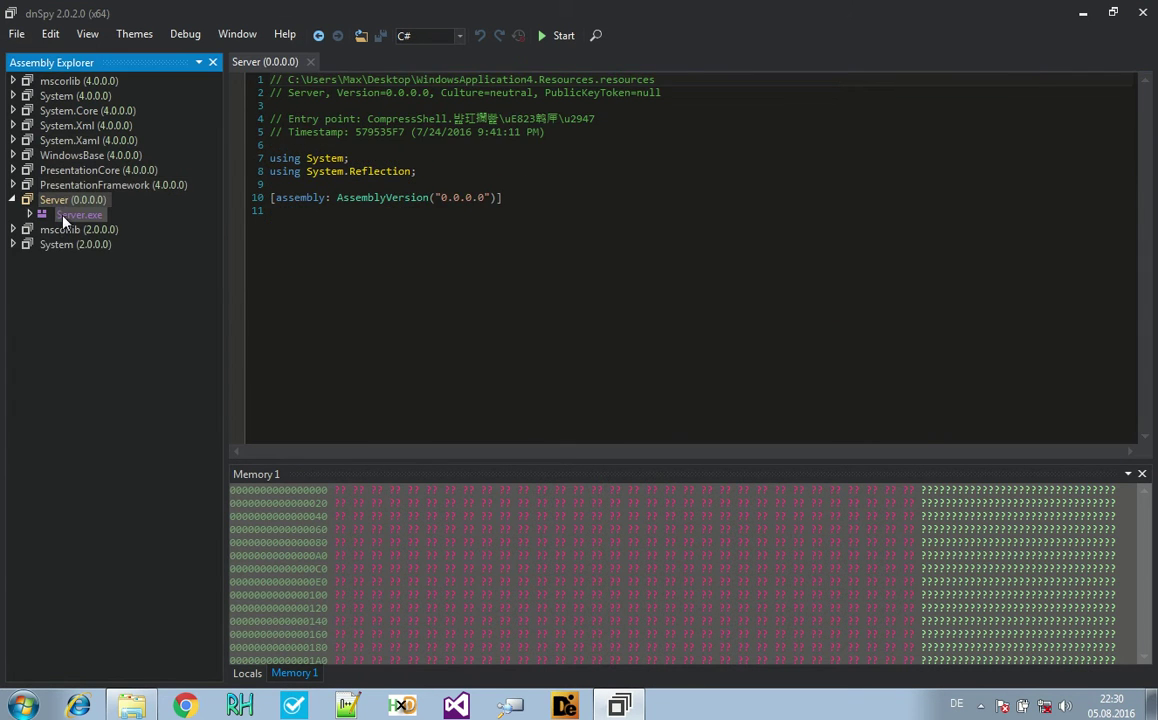
key("Delete")
left_click(16, 34)
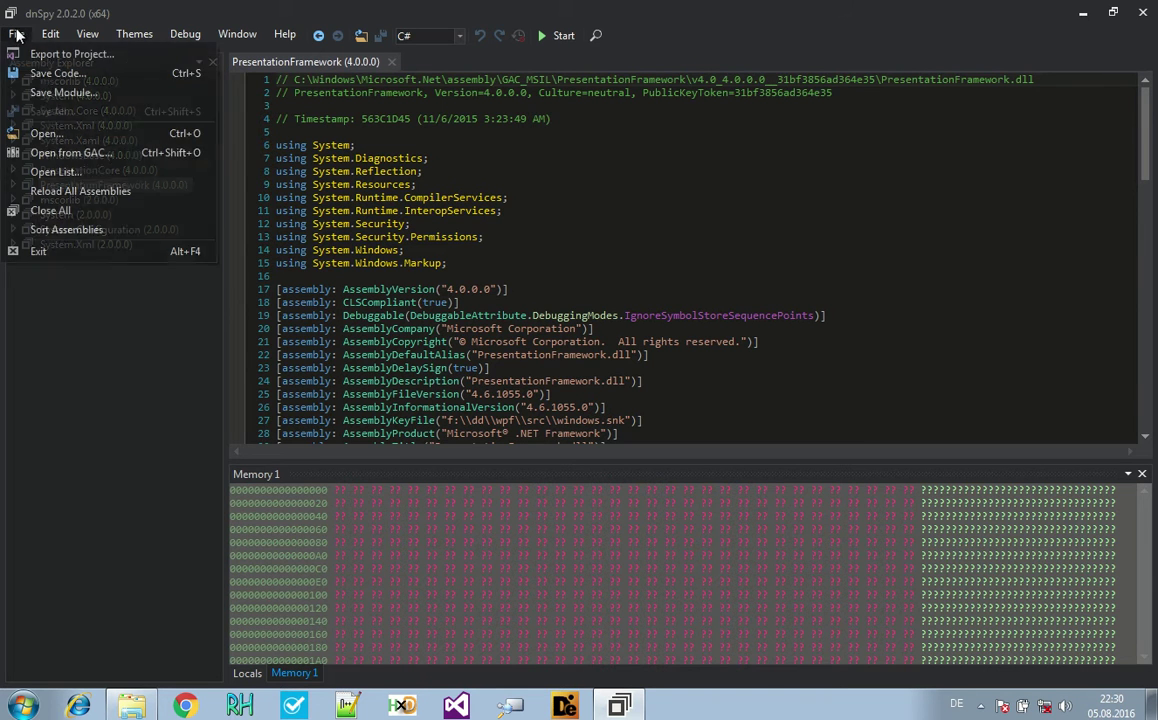
left_click(503, 33)
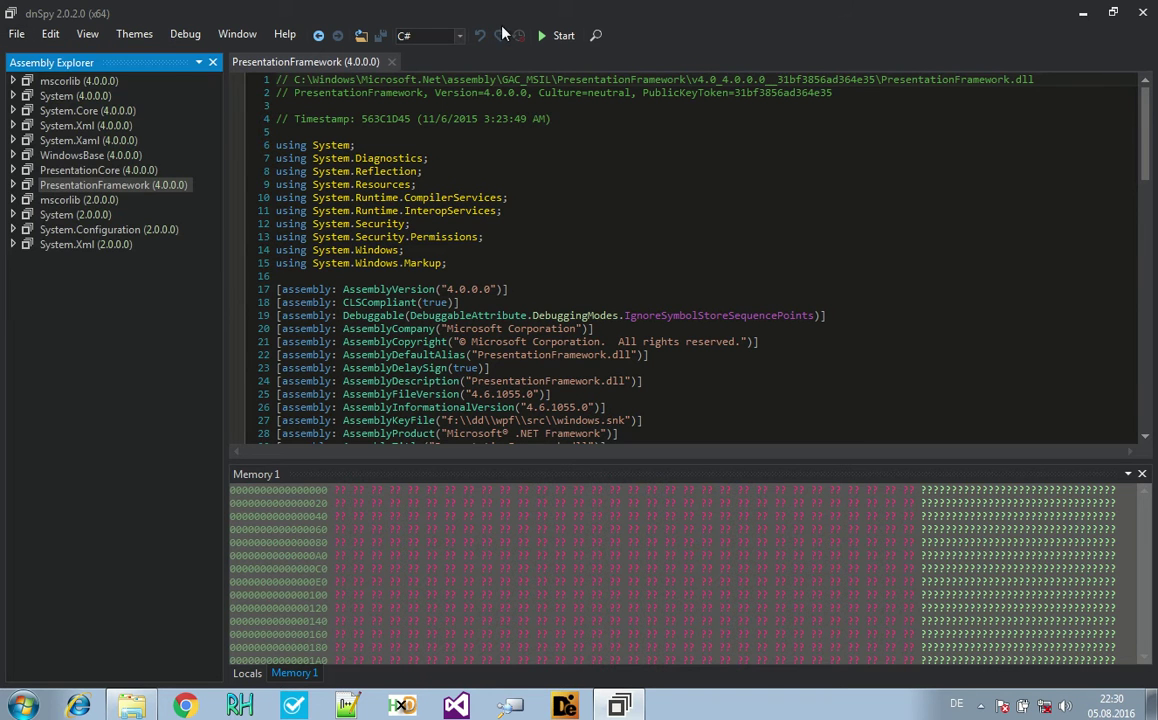
Start a debugging session on the desktop's WindowsApplication4.Resources.resources, showing all file types and breaking at Module .cctor or Entry Point
left_click(553, 37)
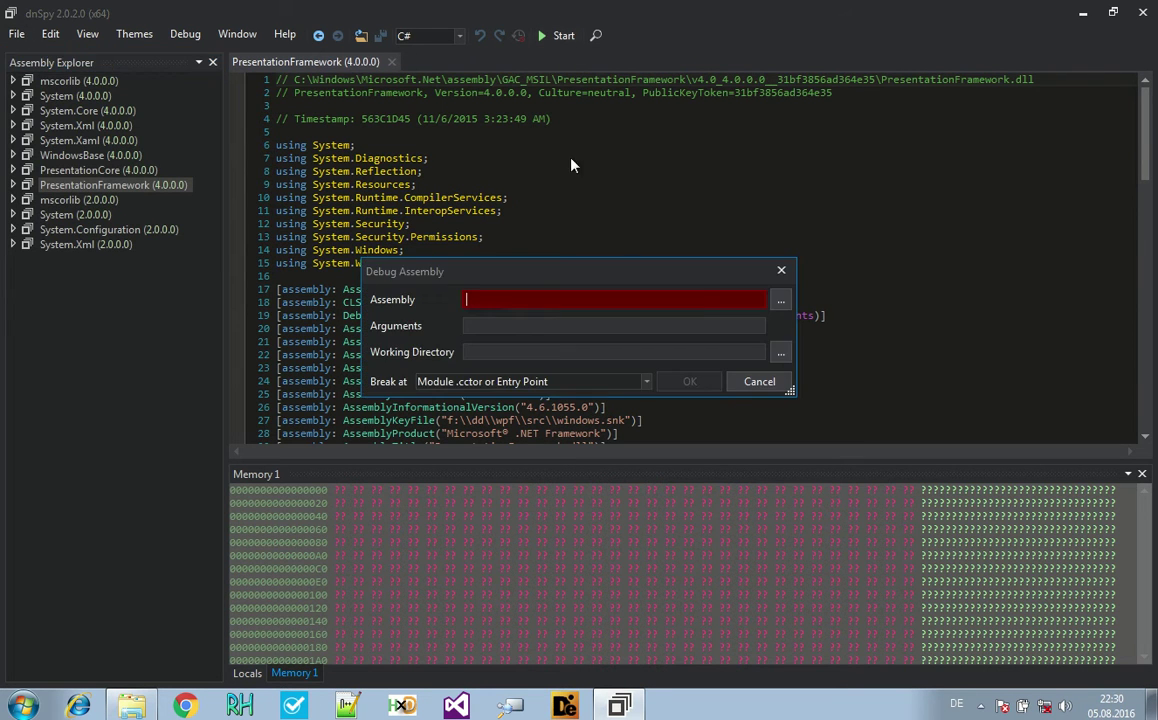
left_click(780, 300)
left_click(826, 604)
left_click(800, 632)
left_click(922, 568)
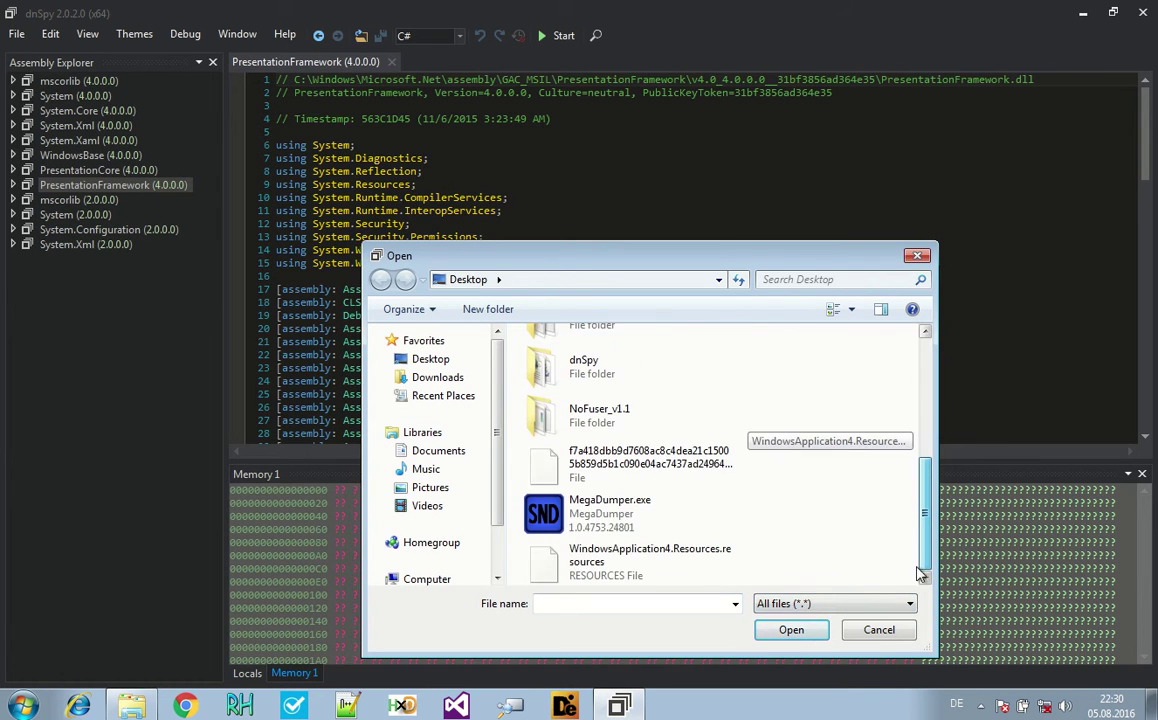
left_click(600, 560)
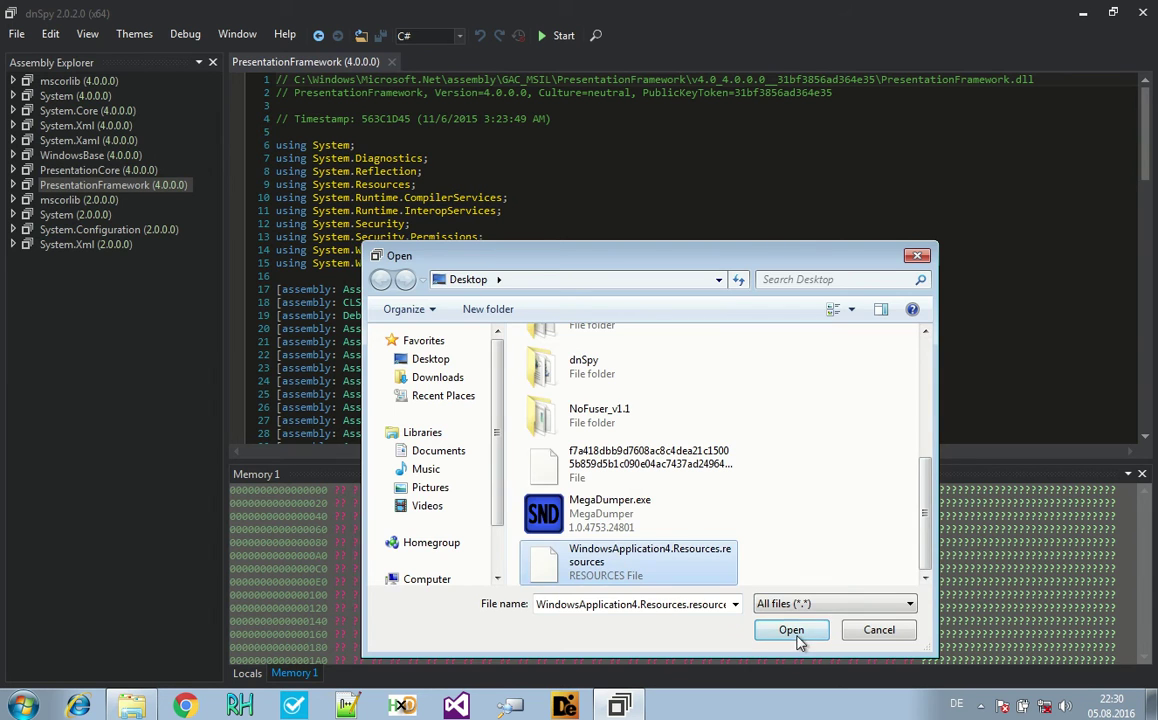
left_click(795, 634)
left_click(693, 385)
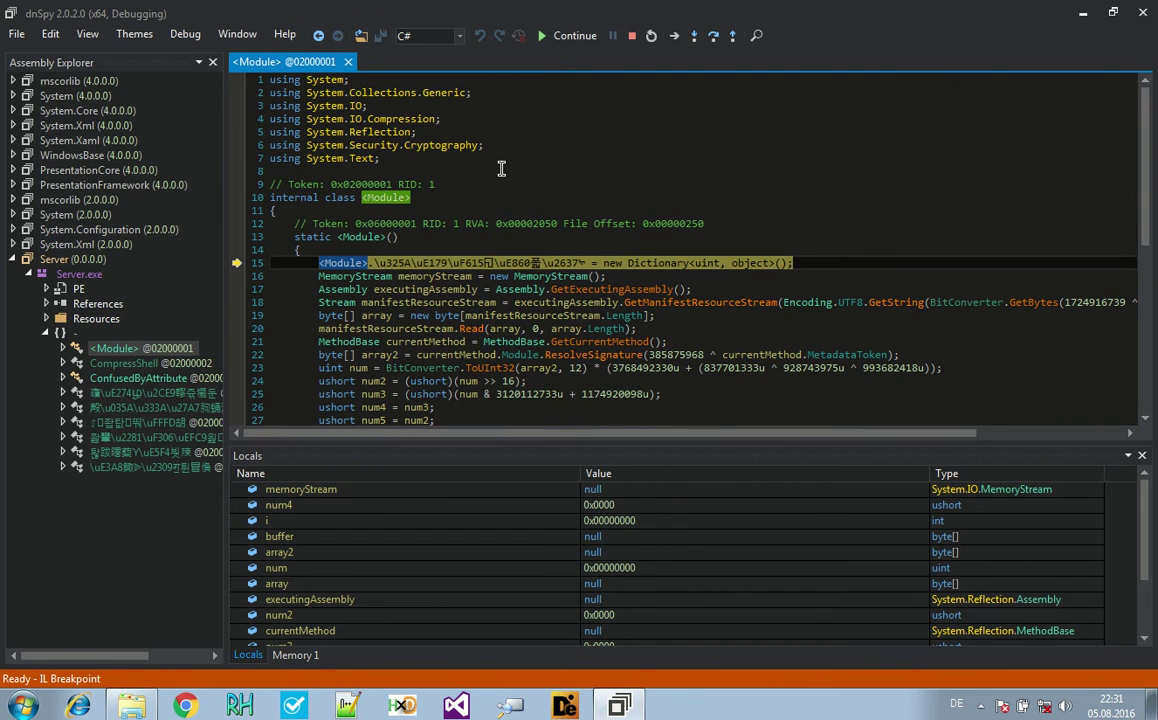
Examine the code of the <Module> static constructor where execution is paused
scroll(510, 200, "down", 2)
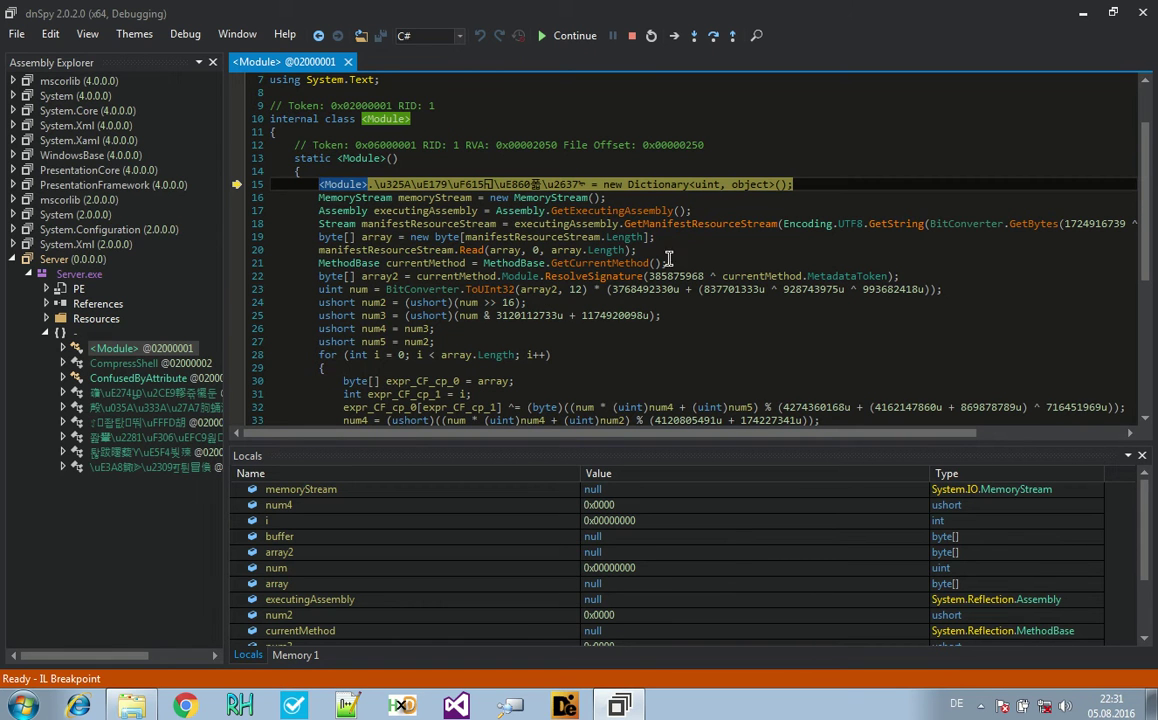
scroll(717, 295, "down", 2)
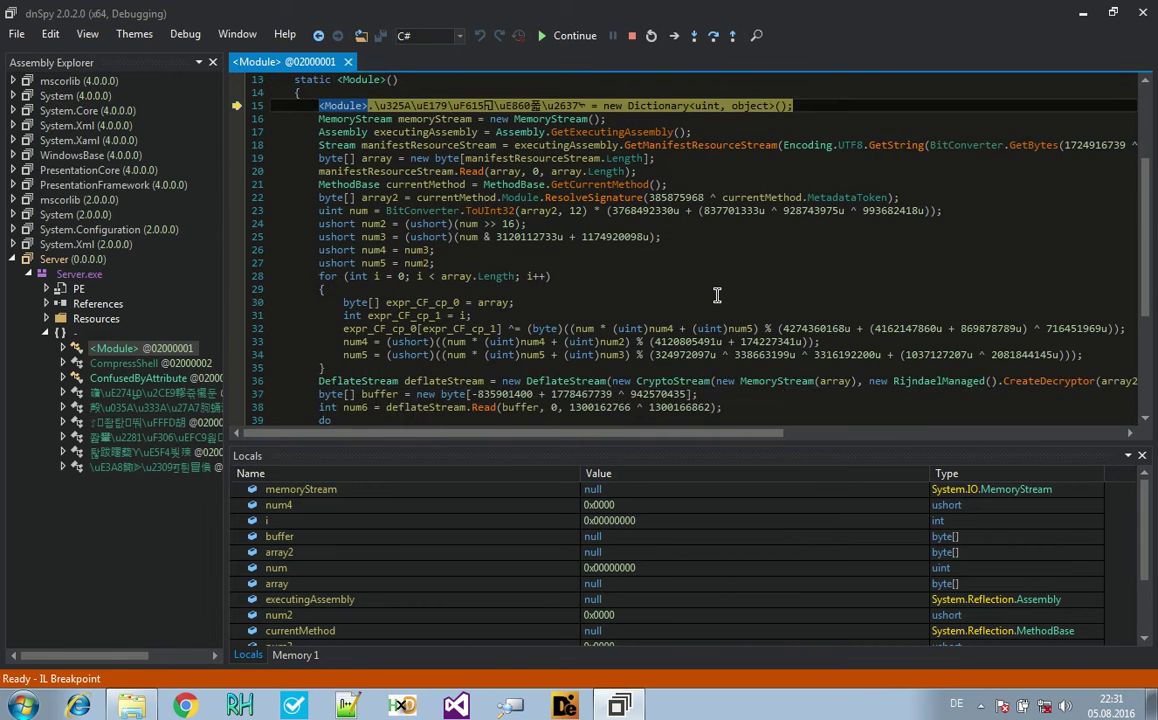
scroll(649, 263, "up", 2)
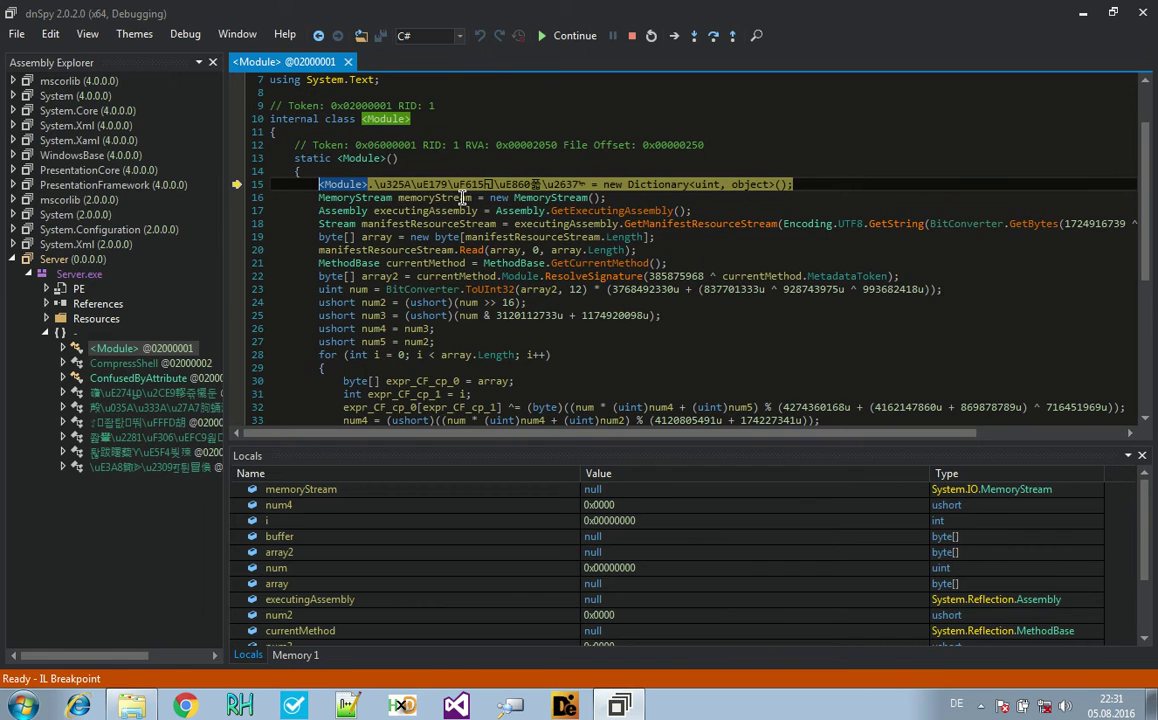
scroll(425, 315, "down", 2)
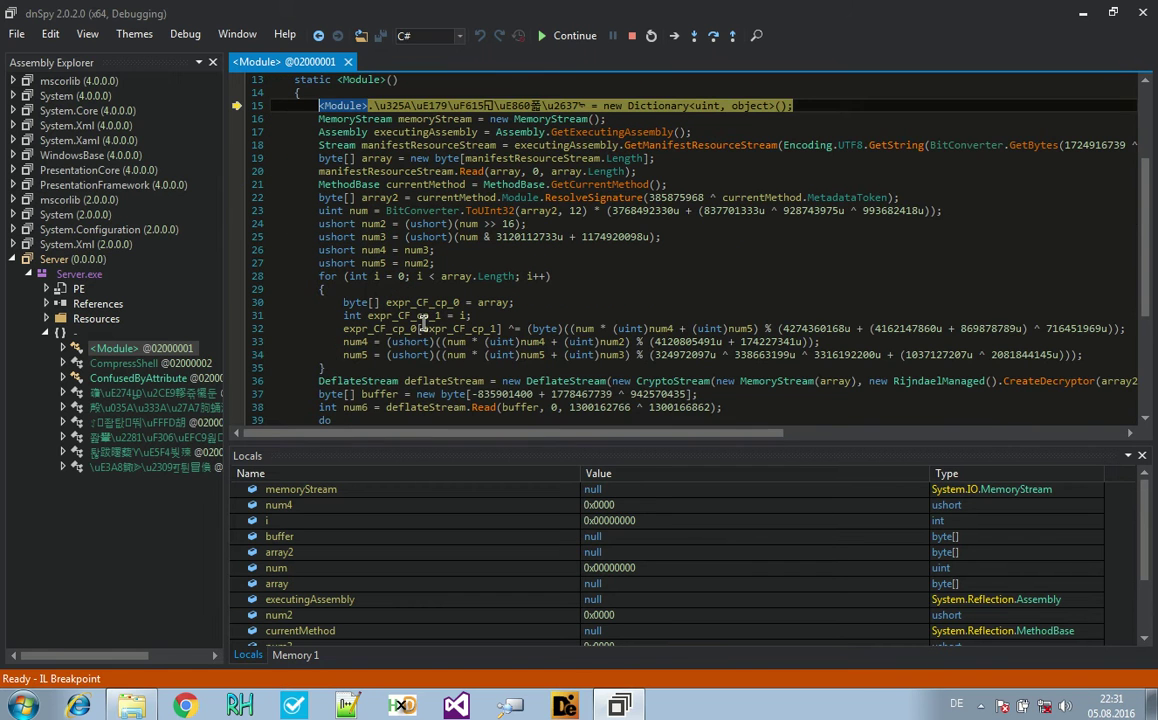
scroll(423, 320, "down", 2)
scroll(423, 325, "up", 6)
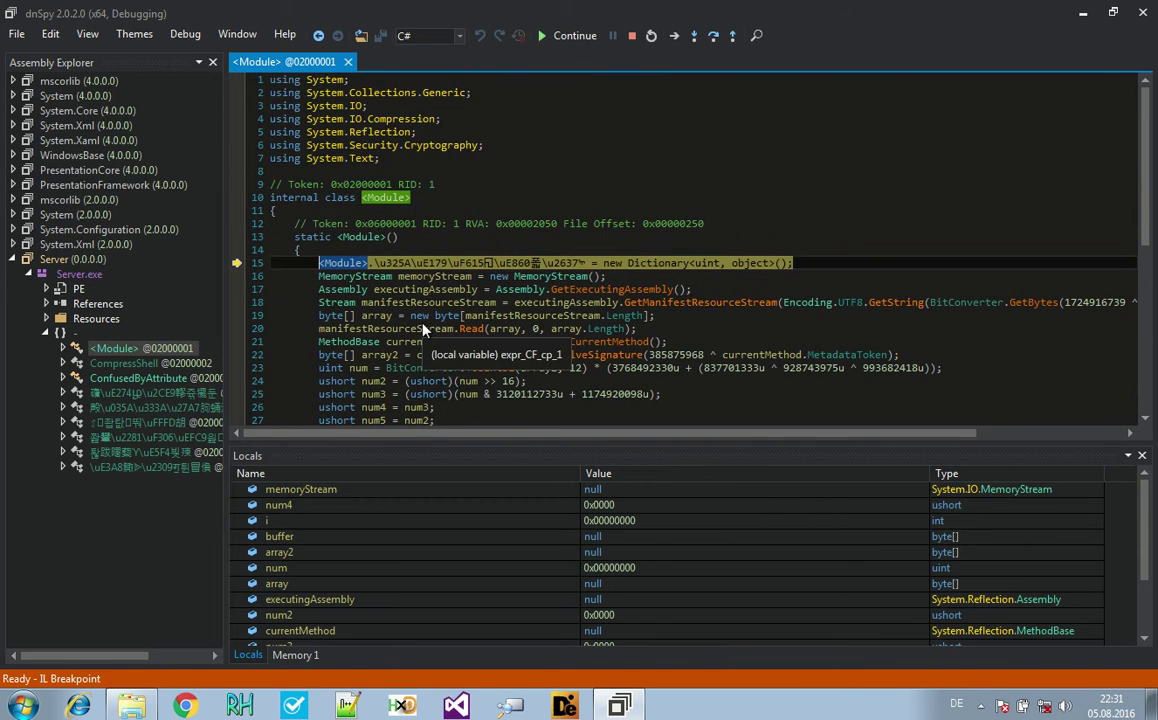
Follow the Server assembly's entry point to CompressShell, set a breakpoint on the array assignment at line 21 and continue execution
left_click(78, 258)
left_click(570, 120)
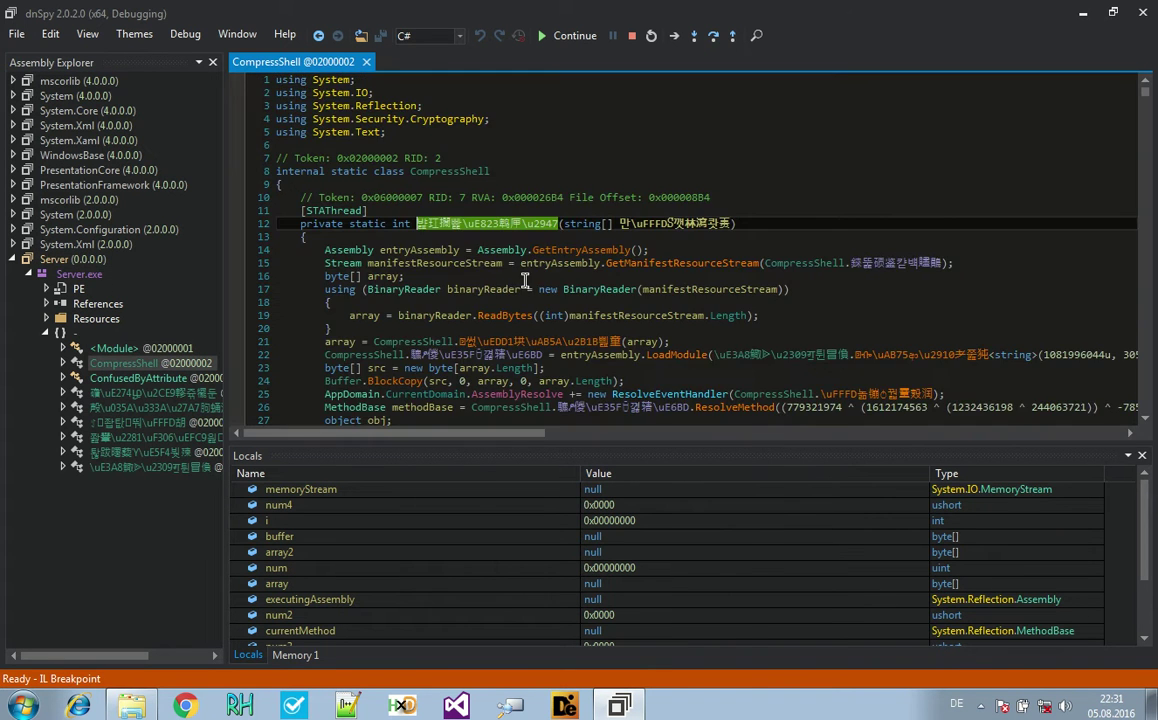
scroll(484, 262, "down", 2)
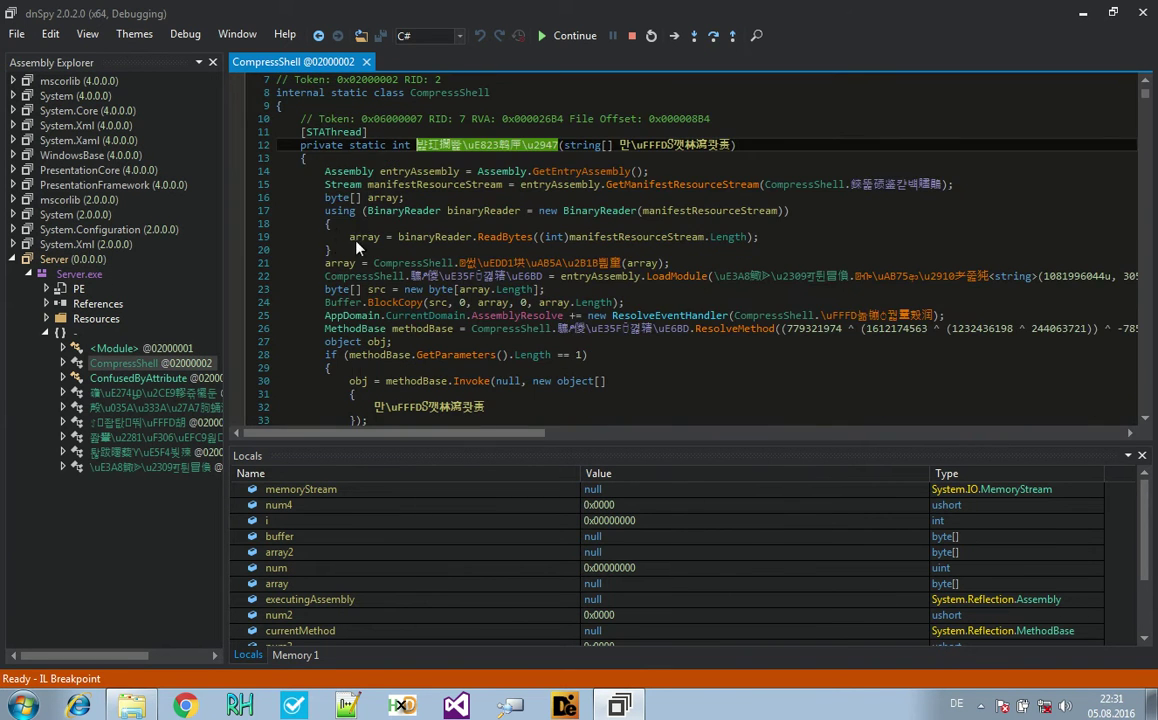
left_click(324, 263)
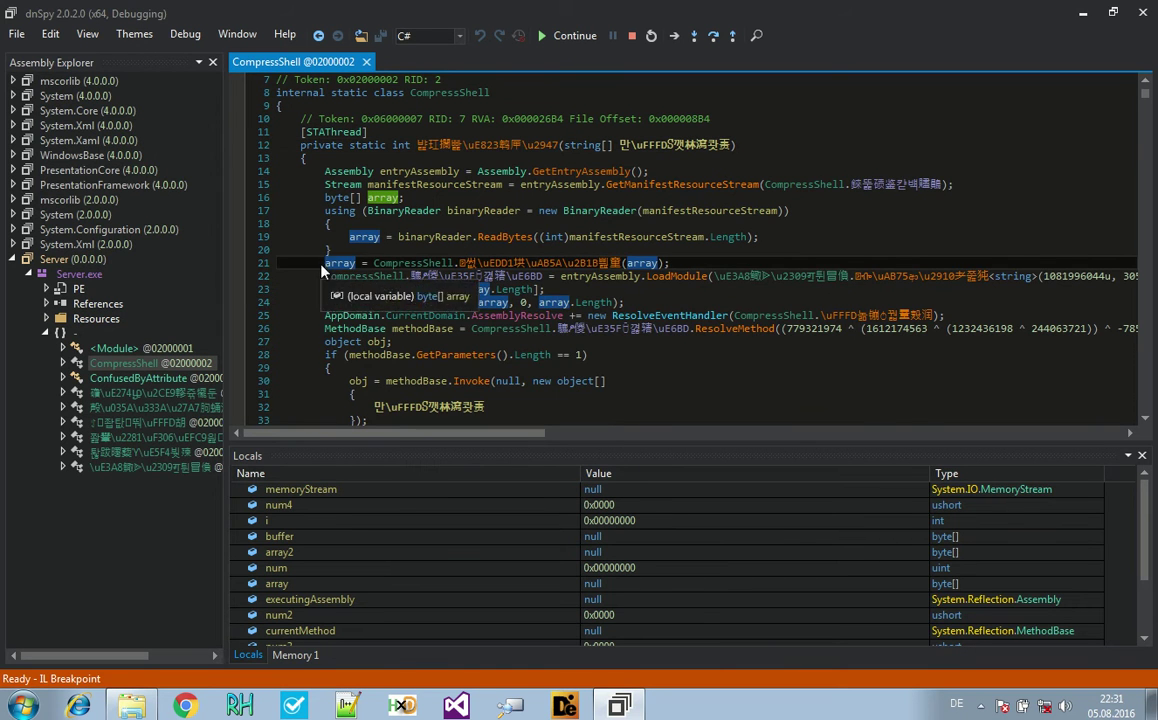
right_click(322, 264)
left_click(365, 300)
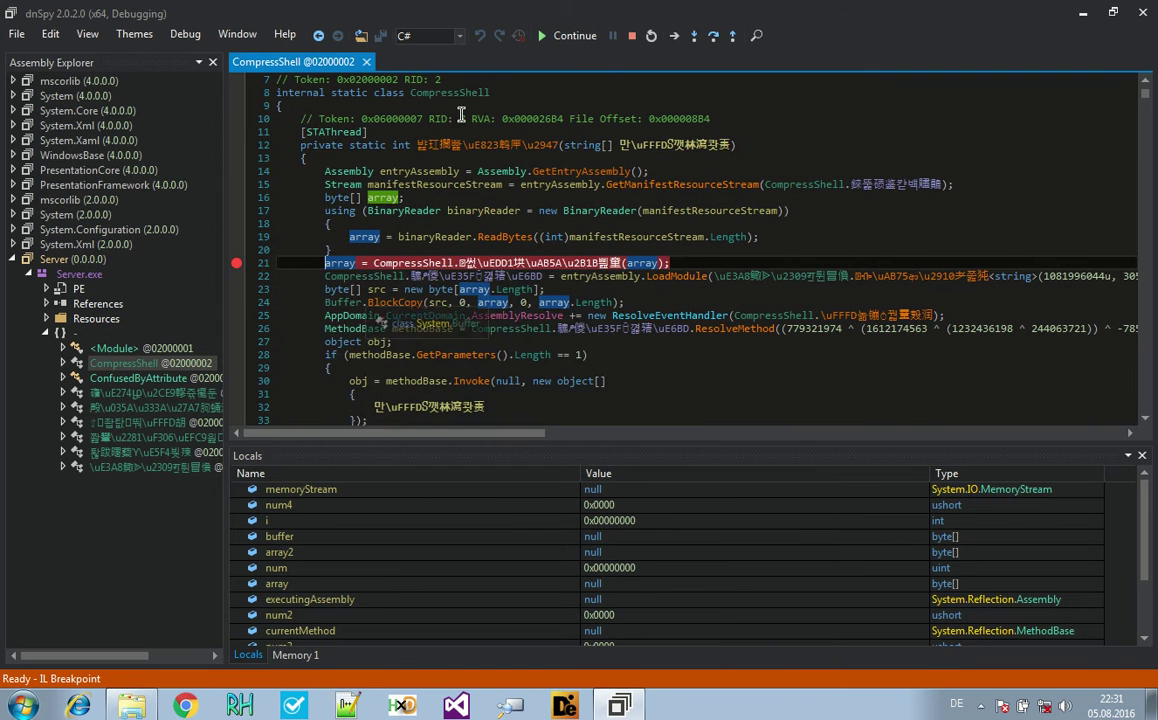
left_click(545, 36)
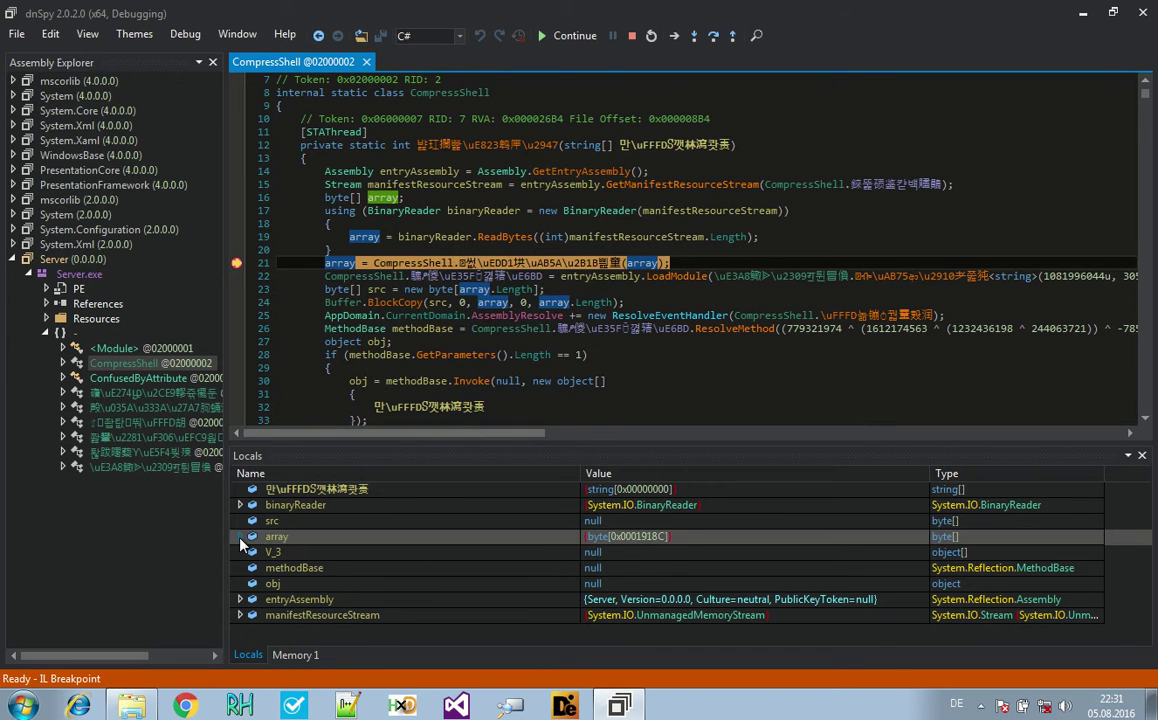
Expand the array local variable to inspect its bytes, step over line 21 and expand the array again
left_click(240, 537)
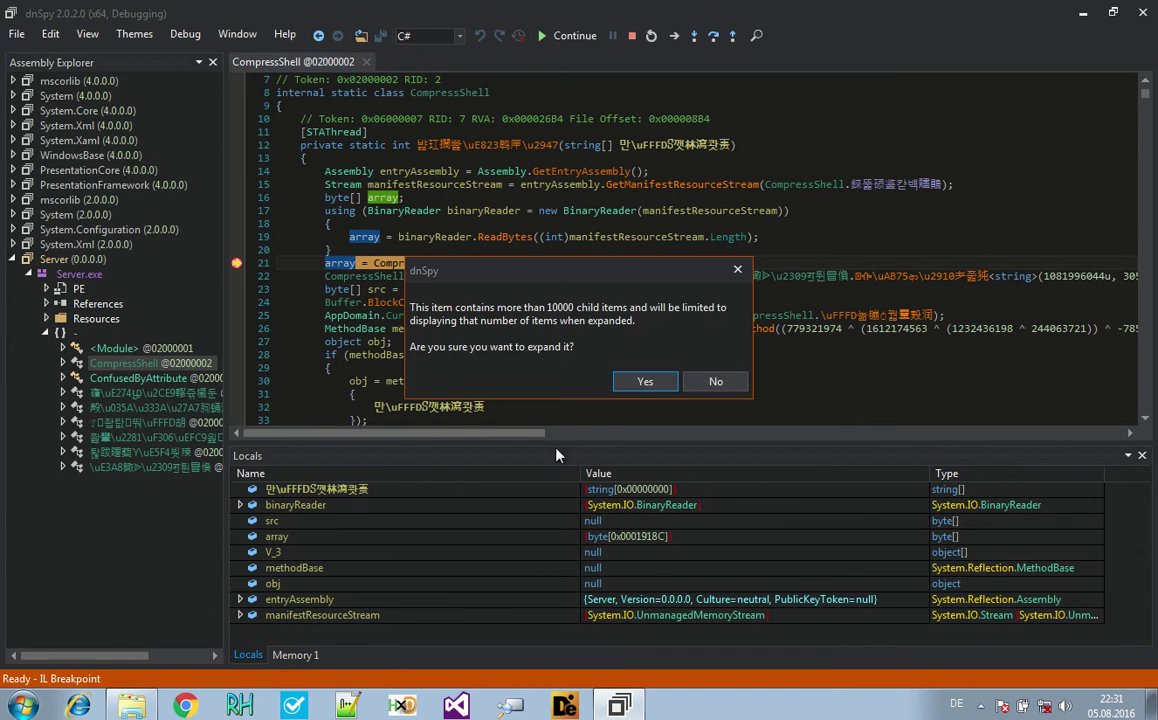
left_click(645, 382)
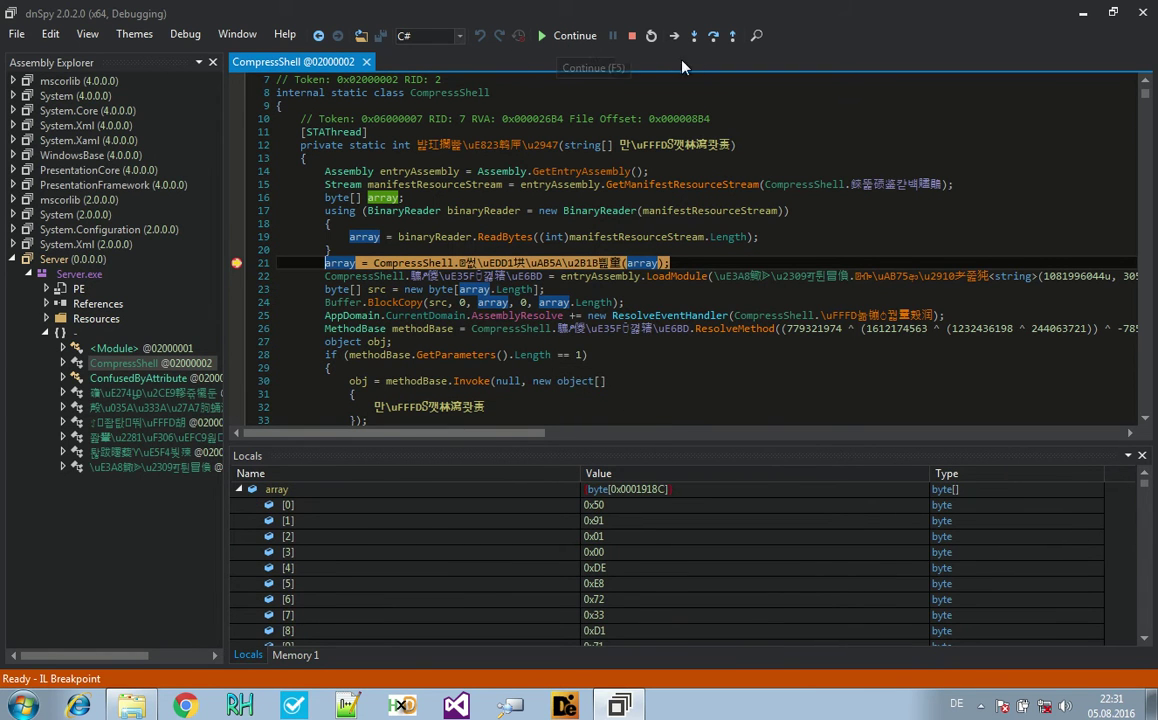
left_click(713, 38)
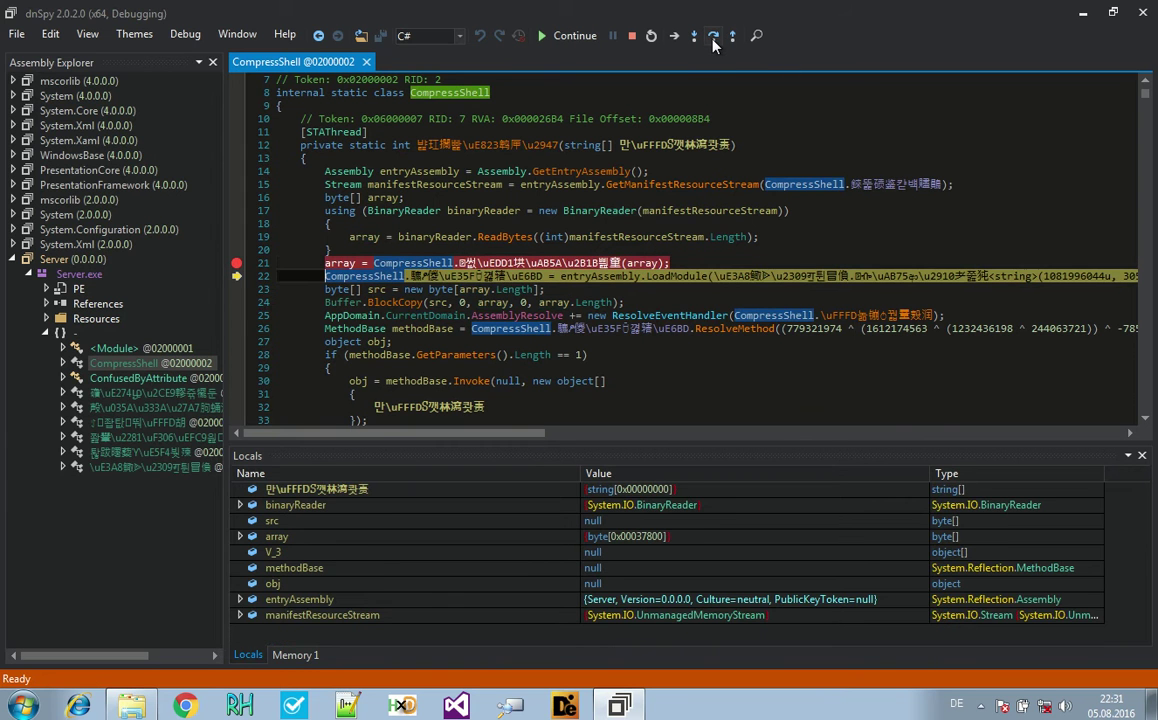
left_click(240, 536)
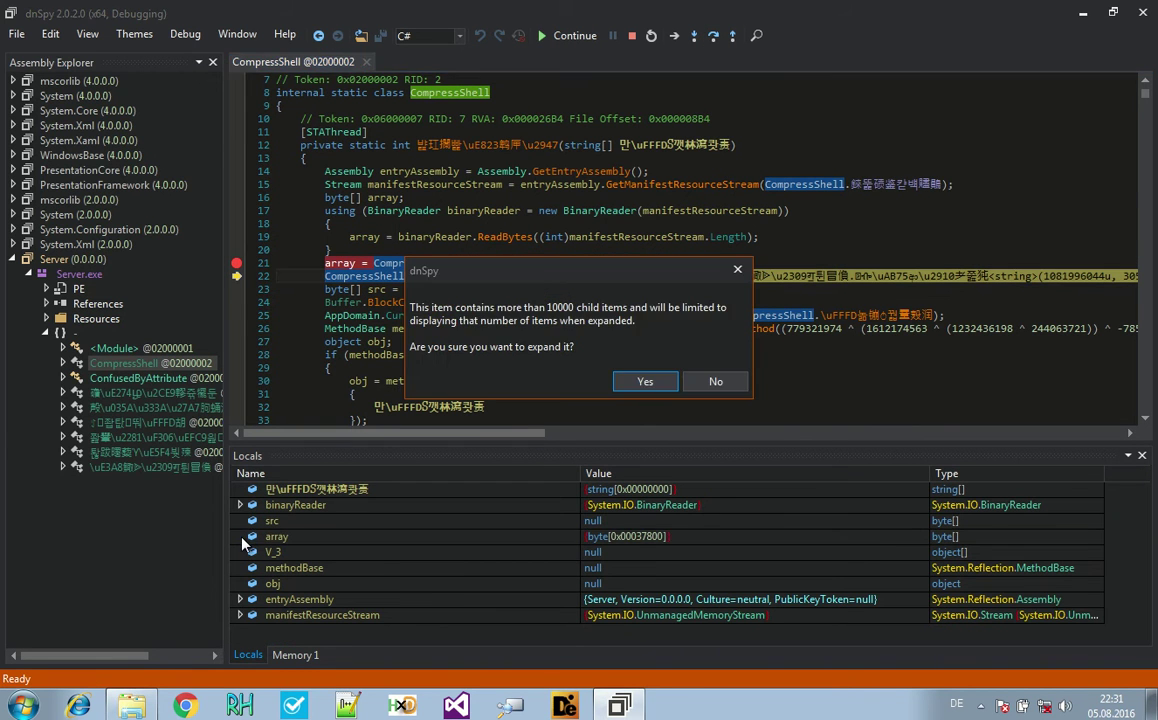
left_click(645, 382)
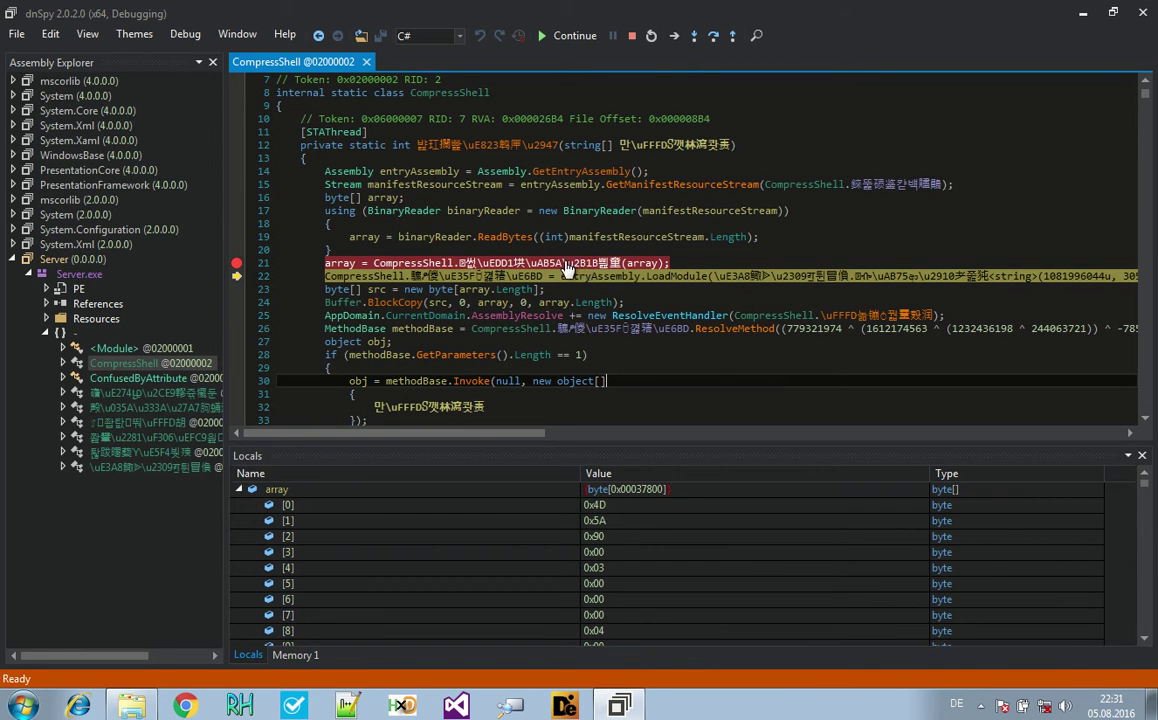
Show the bytes of the decrypted array local variable in the Memory 1 window
left_click(612, 491)
right_click(611, 489)
mouse_move(677, 328)
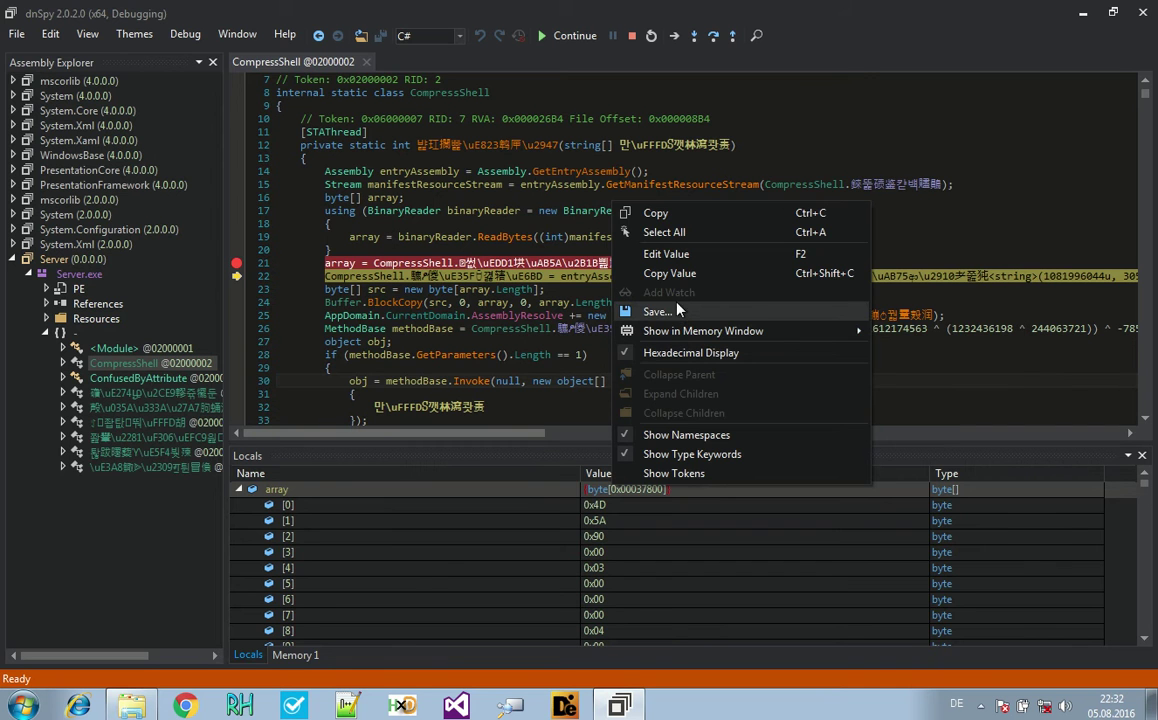
left_click(845, 331)
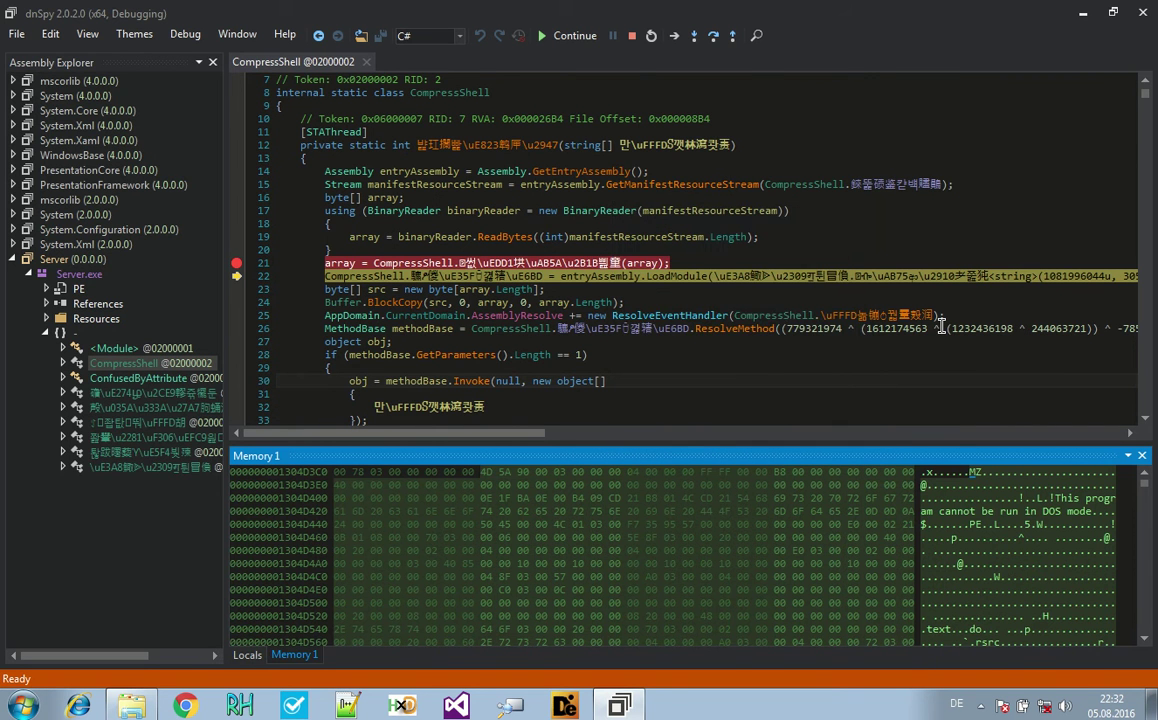
Save the selected memory bytes of the array to the desktop as dump1
right_click(1013, 505)
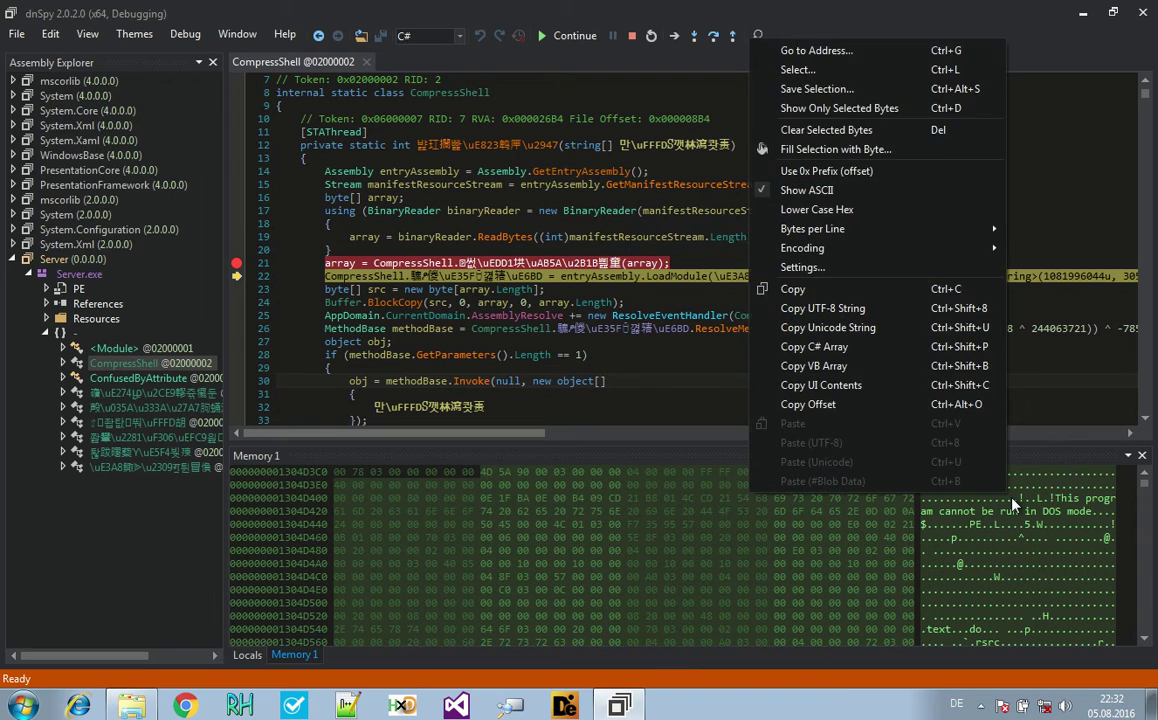
left_click(816, 89)
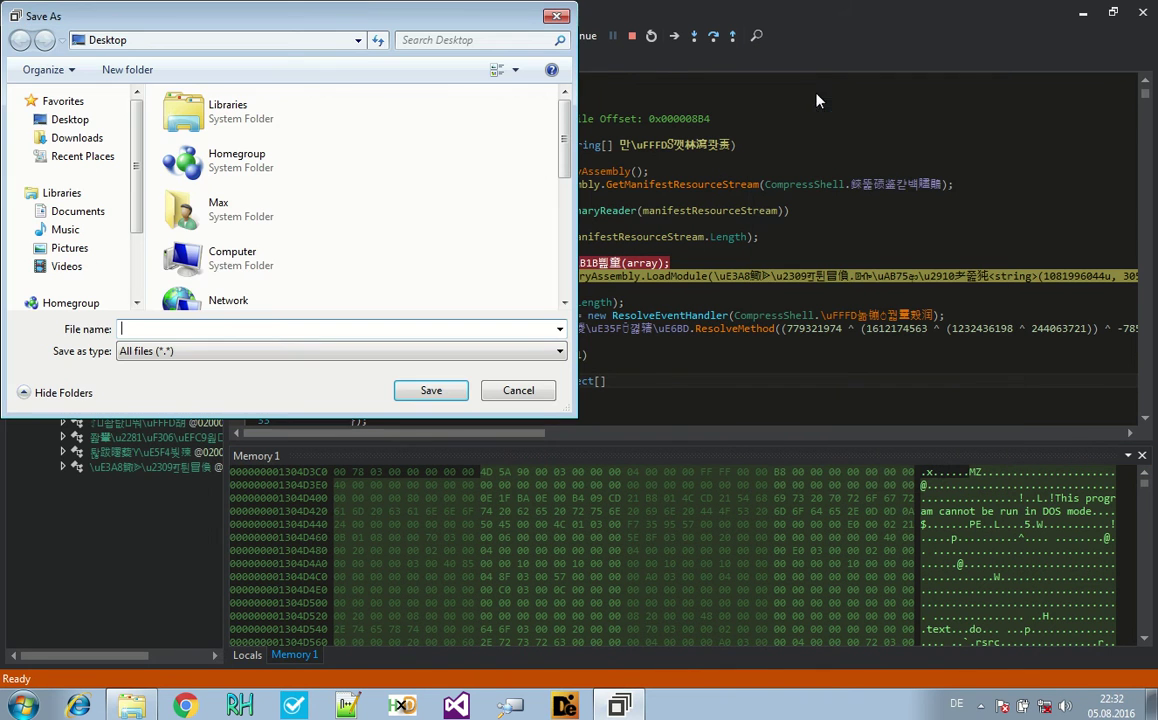
left_click(70, 119)
left_click(185, 330)
type("dump1")
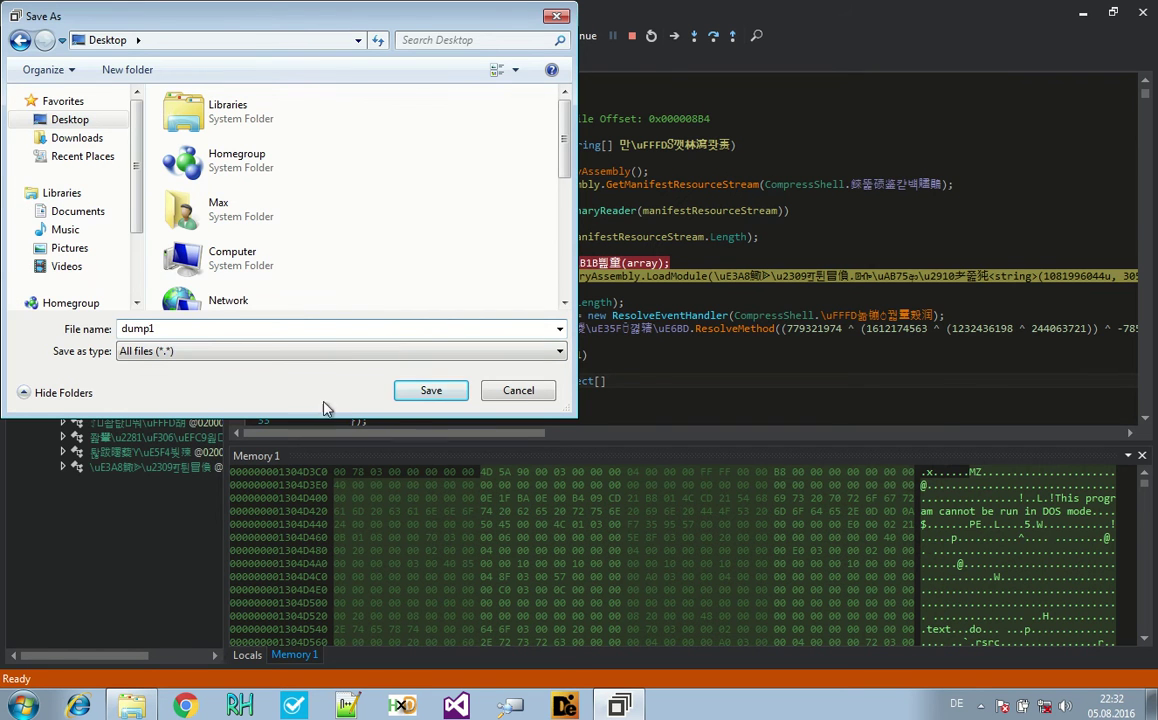
left_click(427, 389)
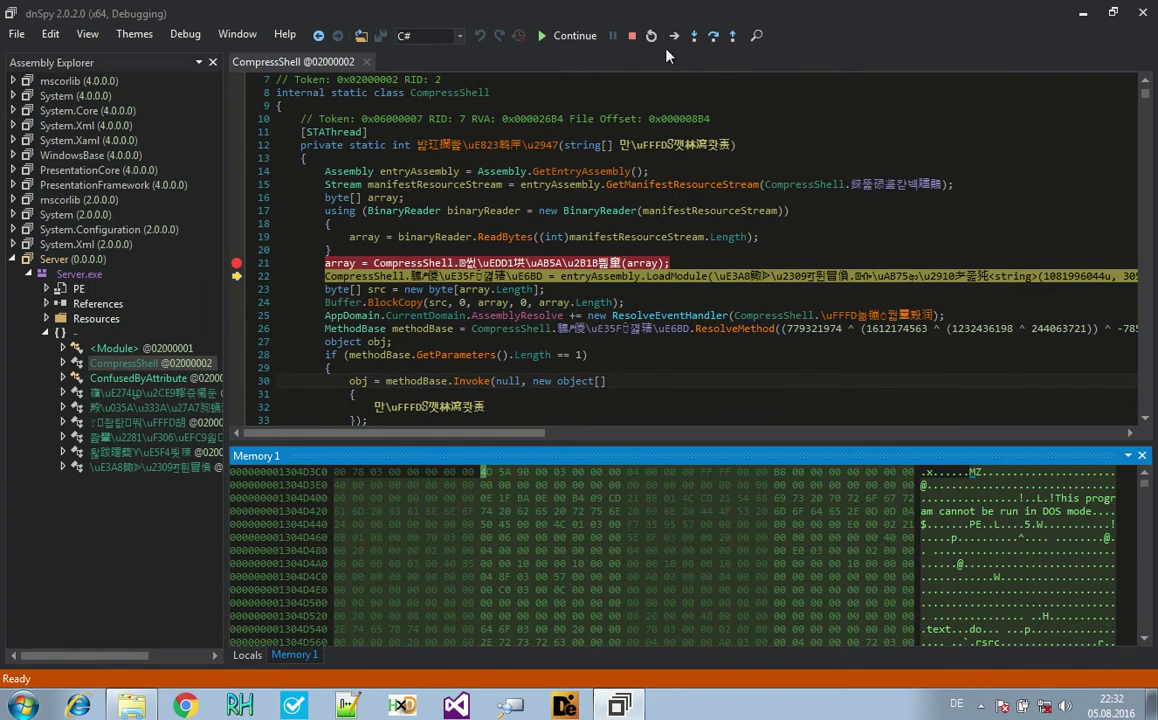
Stop debugging and close dnSpy together with its folder window
left_click(634, 38)
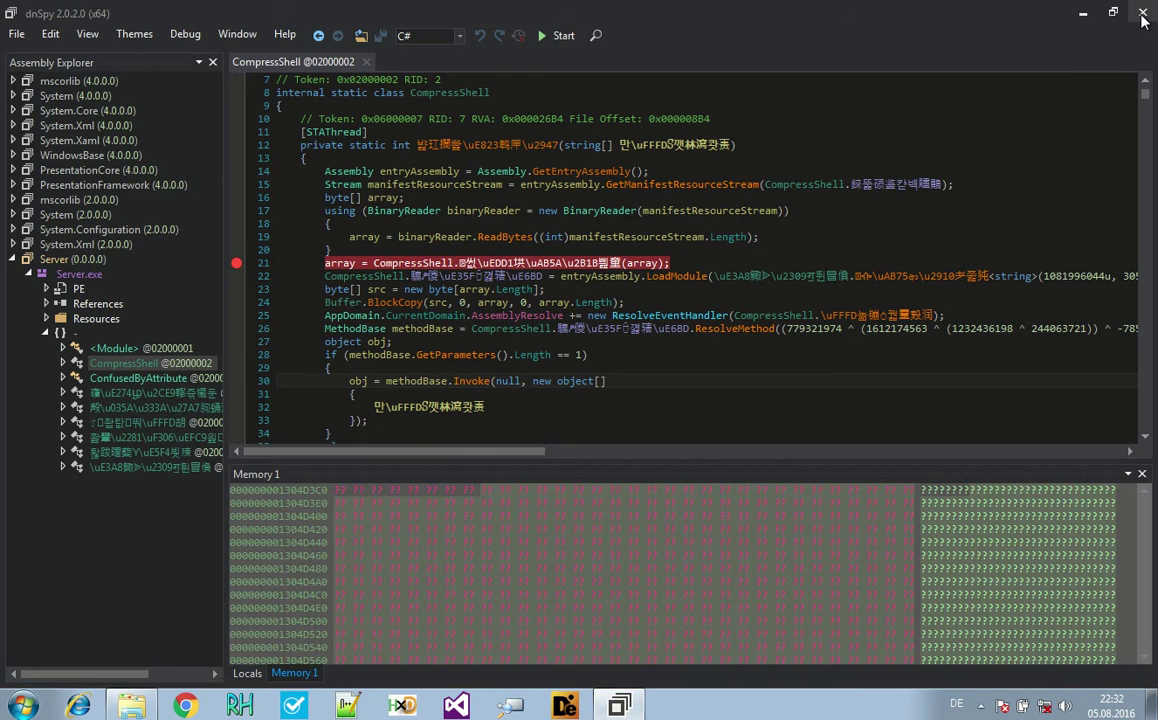
left_click(1141, 14)
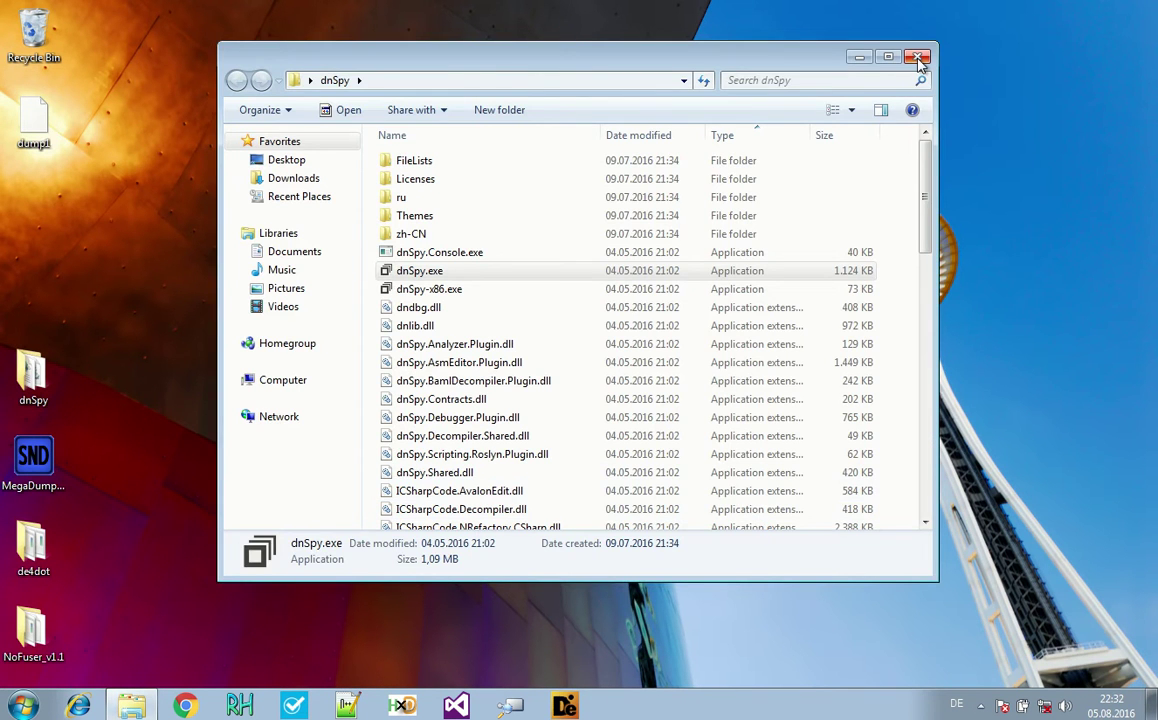
left_click(918, 44)
Switch to ILSpy, collapse WindowsApplication4.Resources, load dump1 from the desktop and maximize the window
left_click_drag(15, 147, 512, 706)
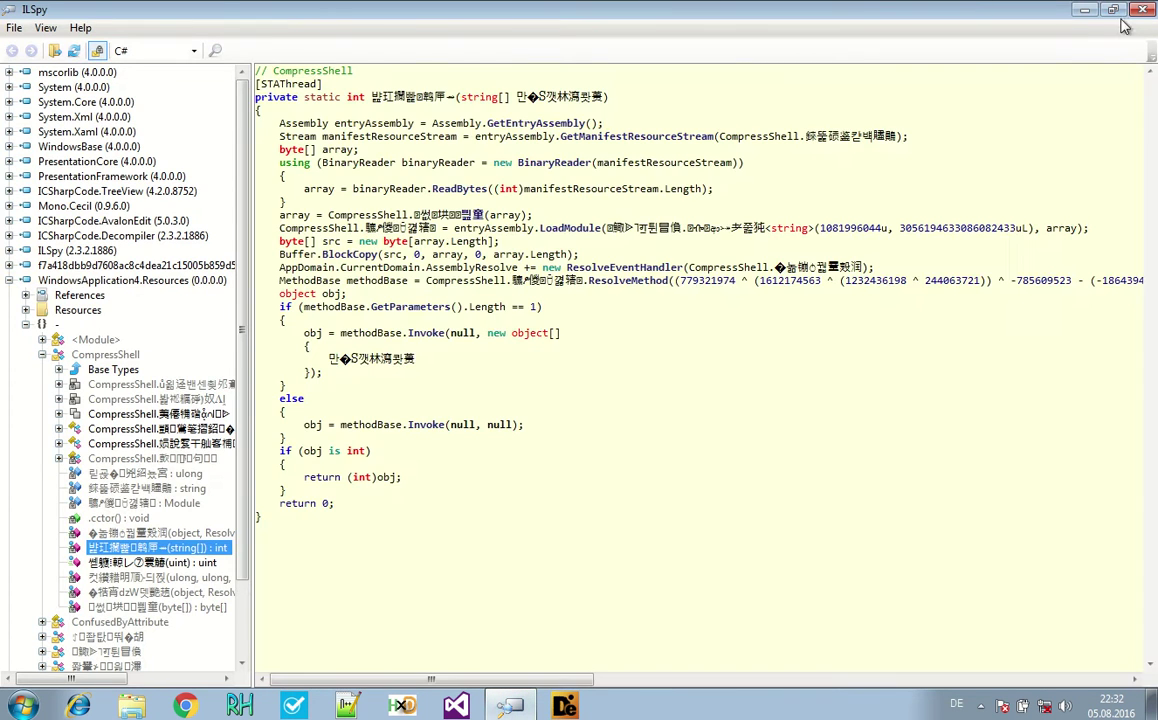
left_click(1120, 12)
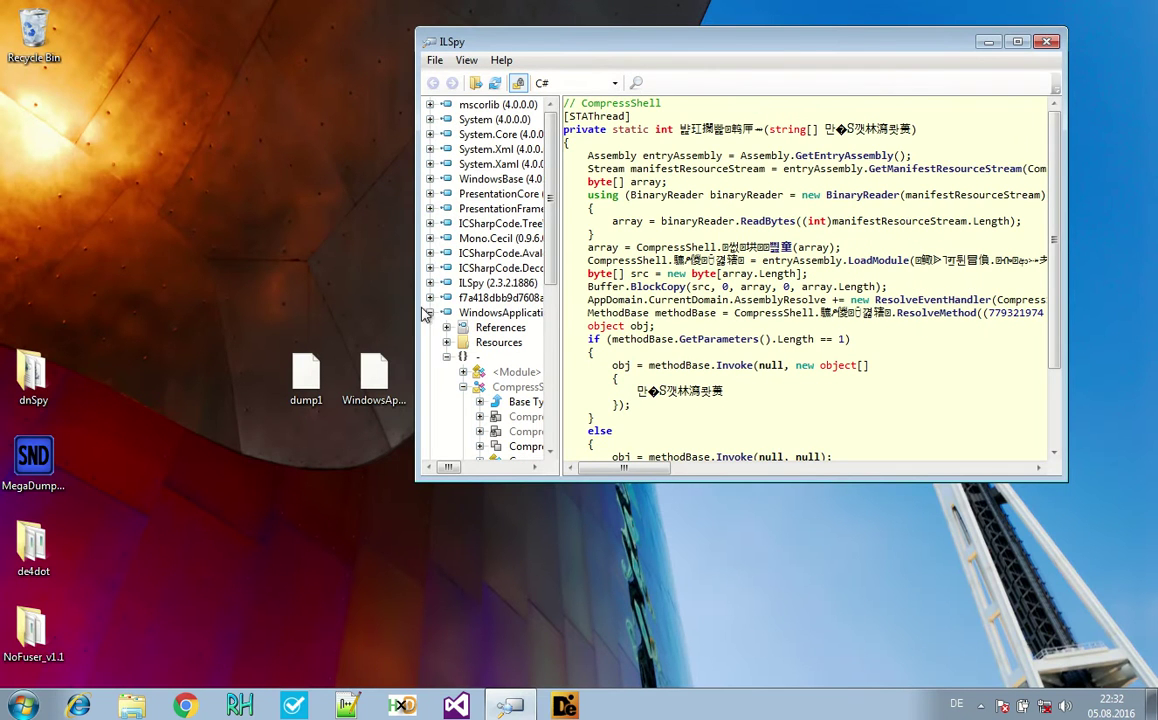
left_click(430, 313)
left_click_drag(306, 375, 485, 365)
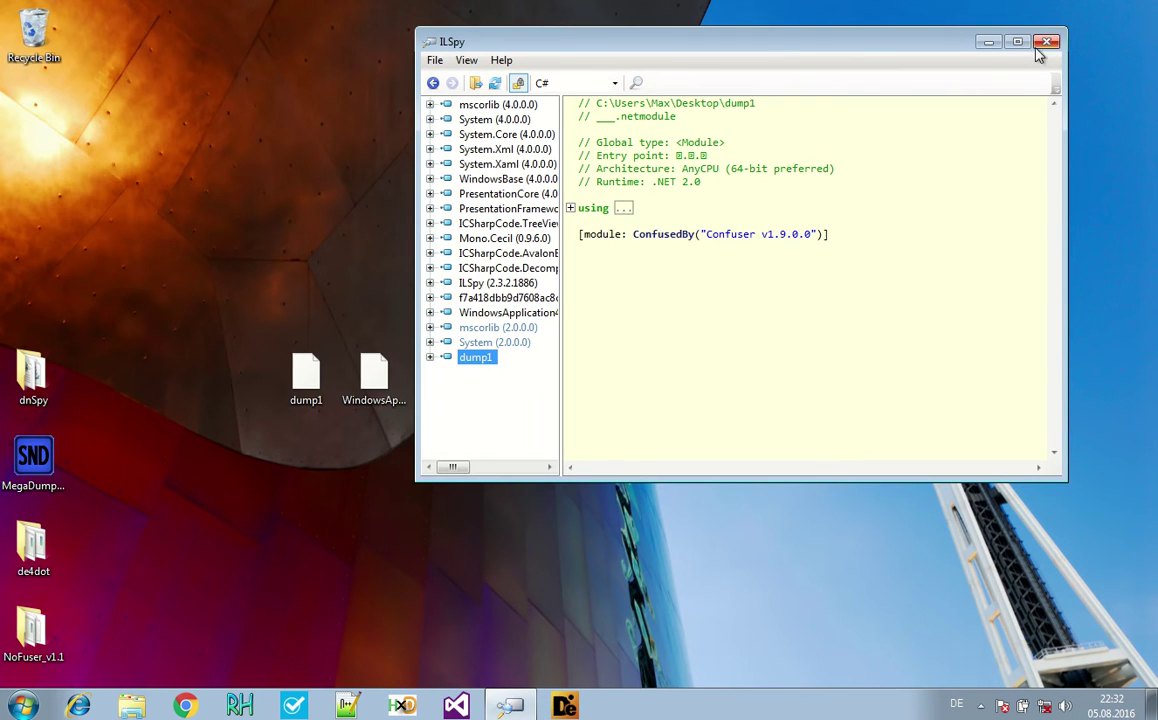
double_click(918, 42)
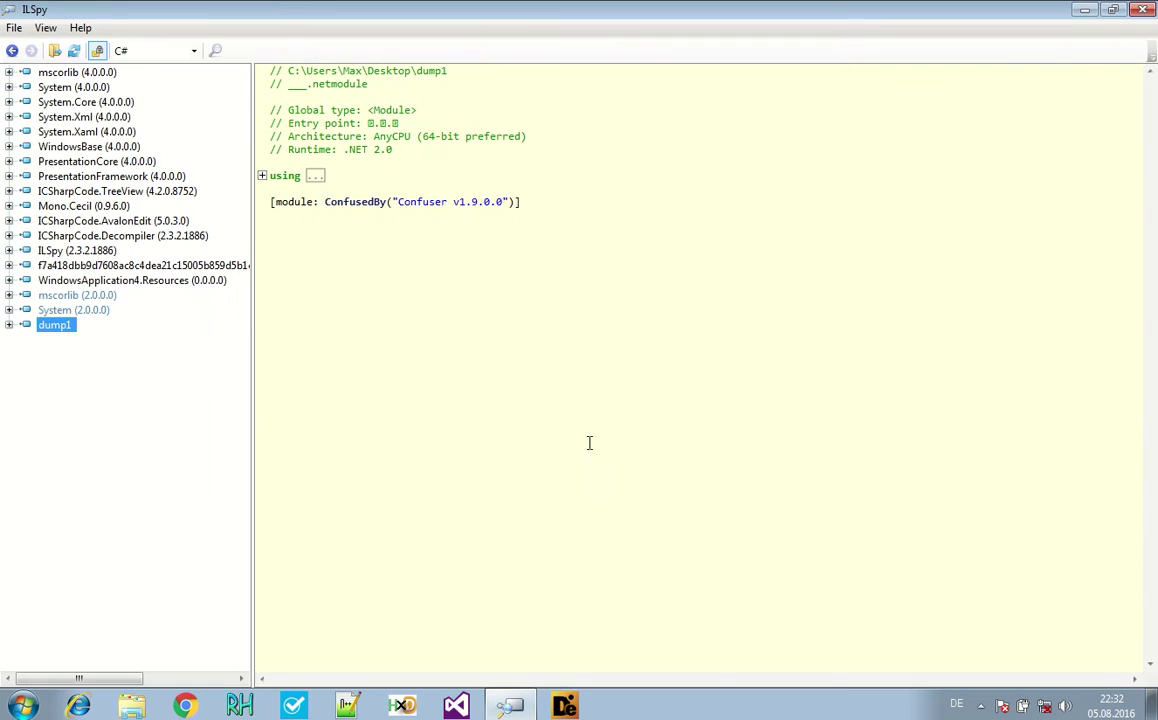
Expand dump1 to examine its contents and .netmodule header line, and close ILSpy
left_click(9, 325)
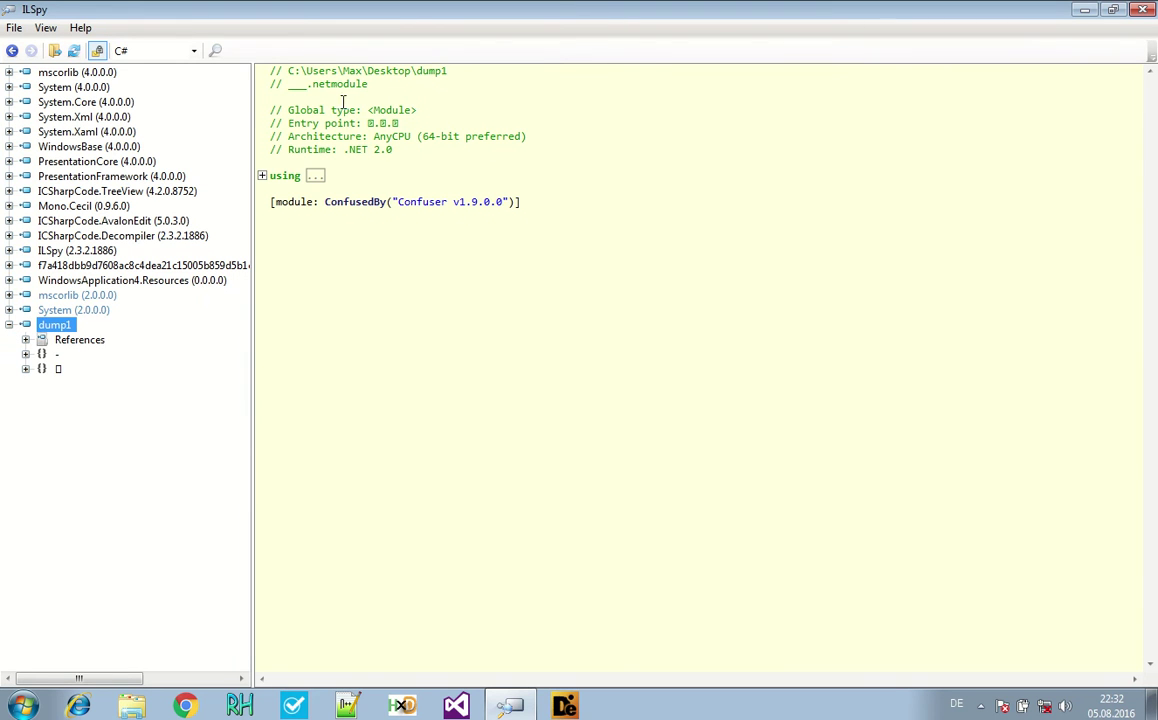
left_click_drag(289, 84, 336, 95)
double_click(312, 86)
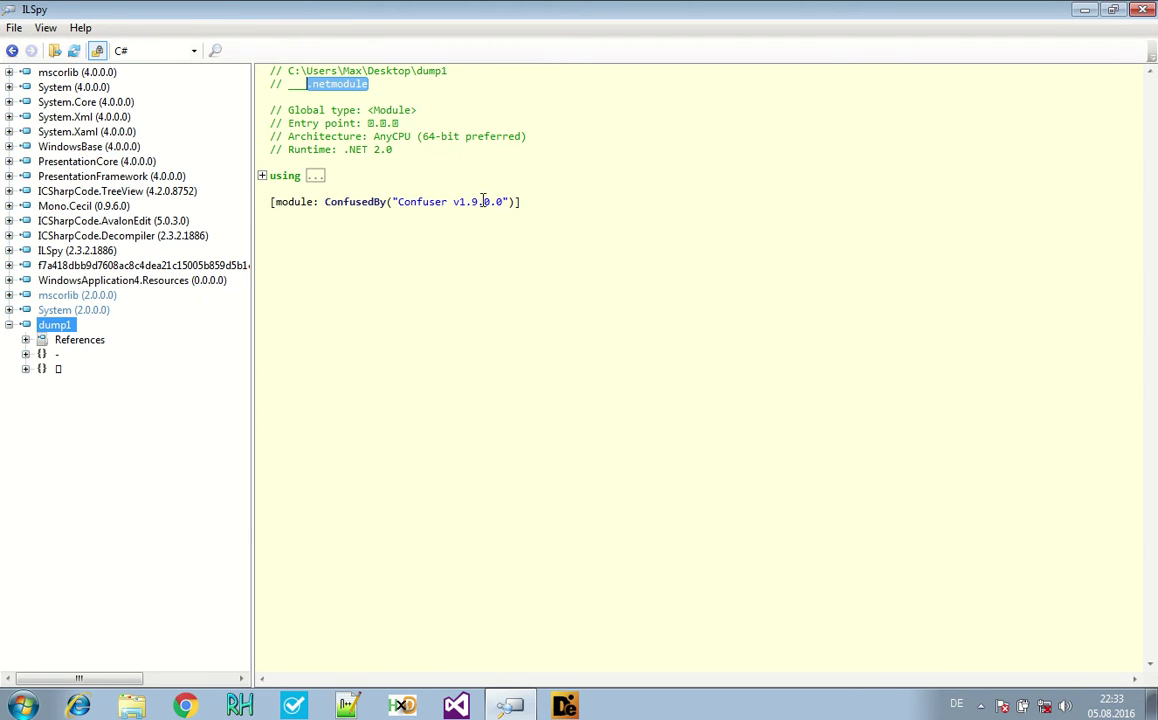
left_click(1147, 14)
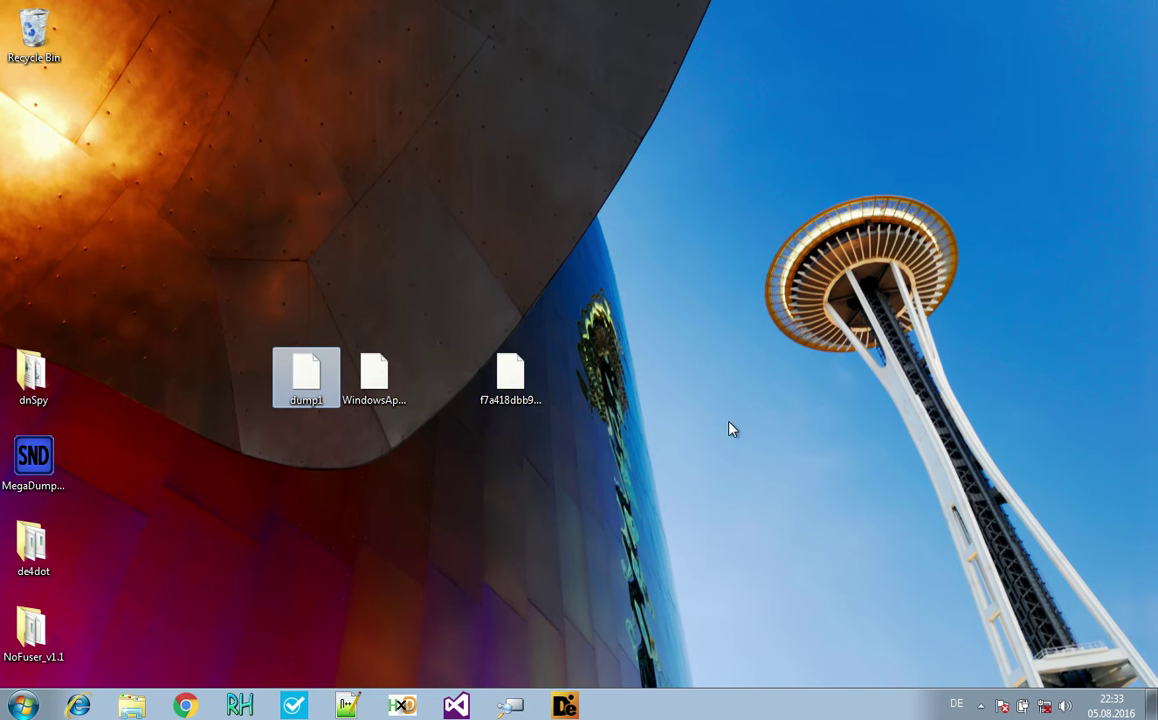
left_click(624, 573)
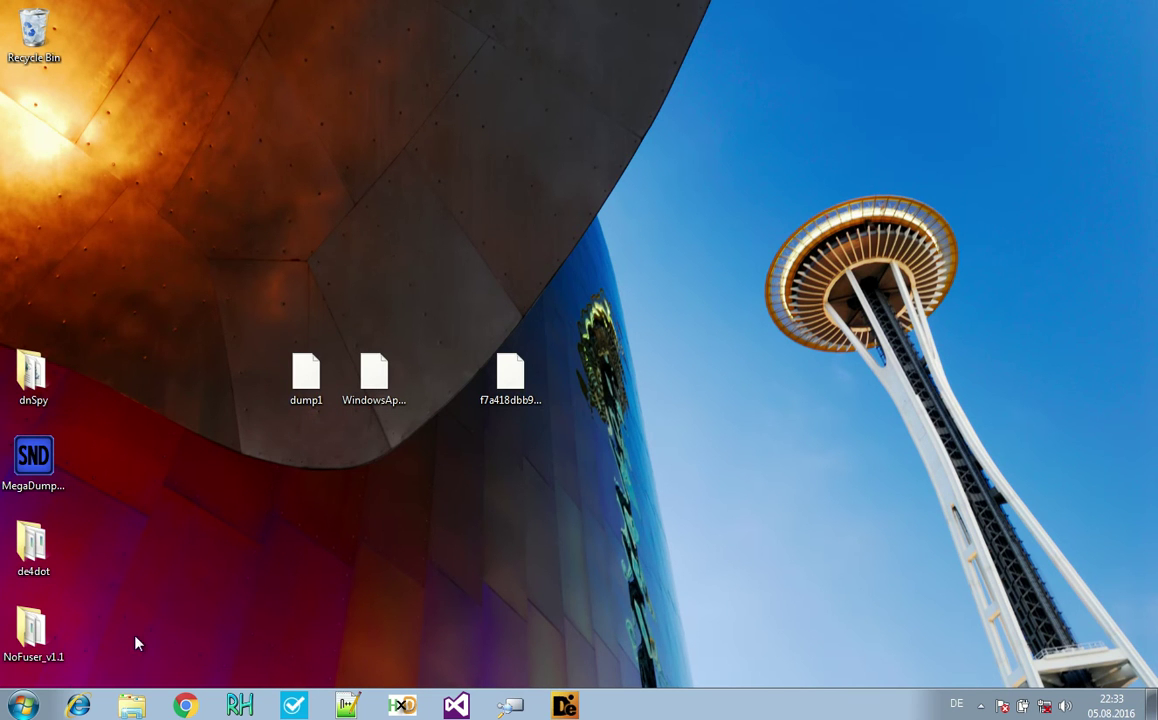
Run dnSpy.exe from the desktop's dnSpy folder as administrator
double_click(33, 375)
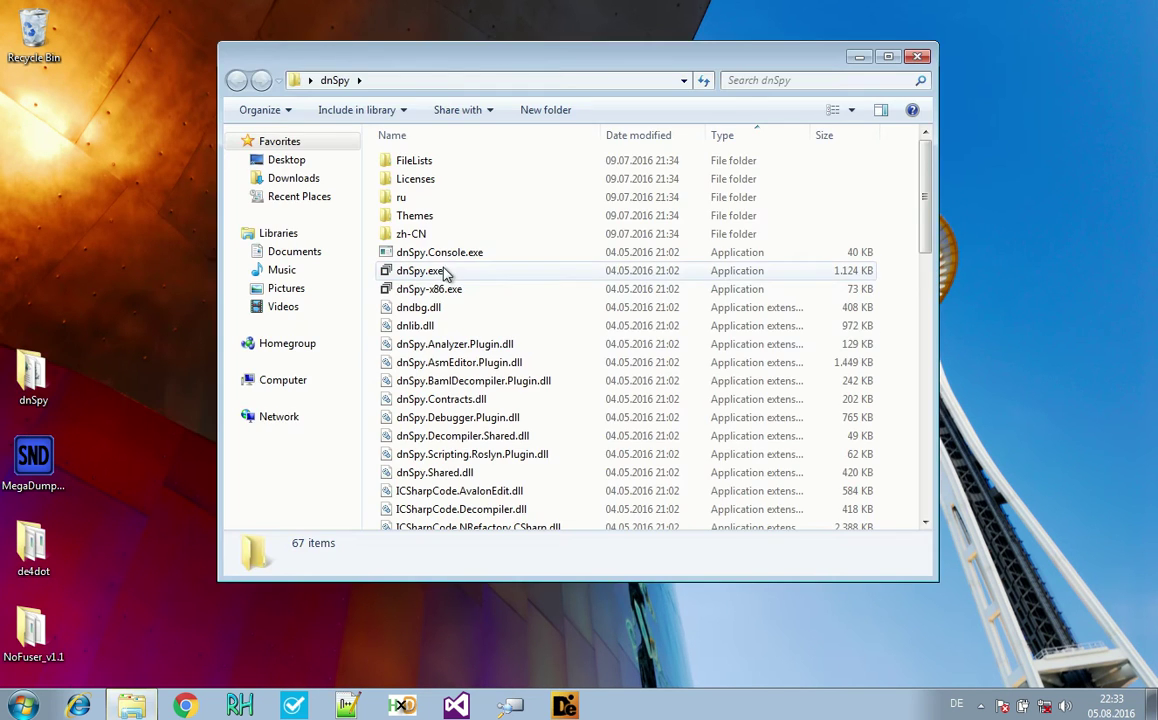
right_click(440, 270)
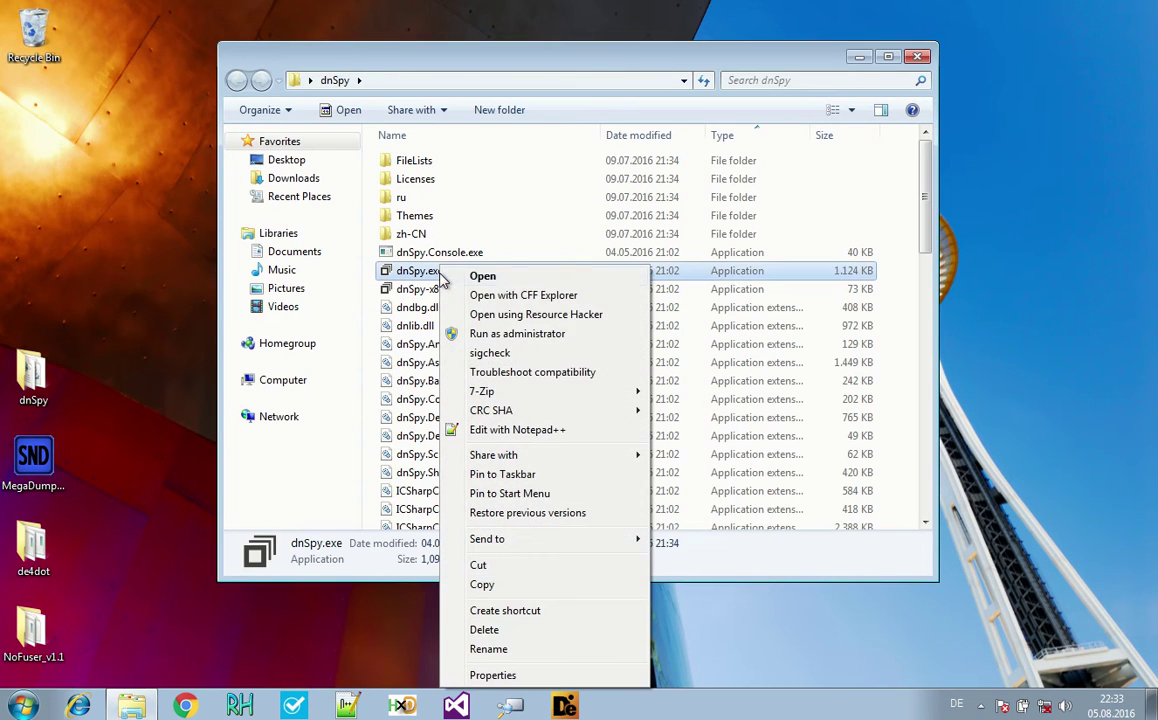
left_click(511, 337)
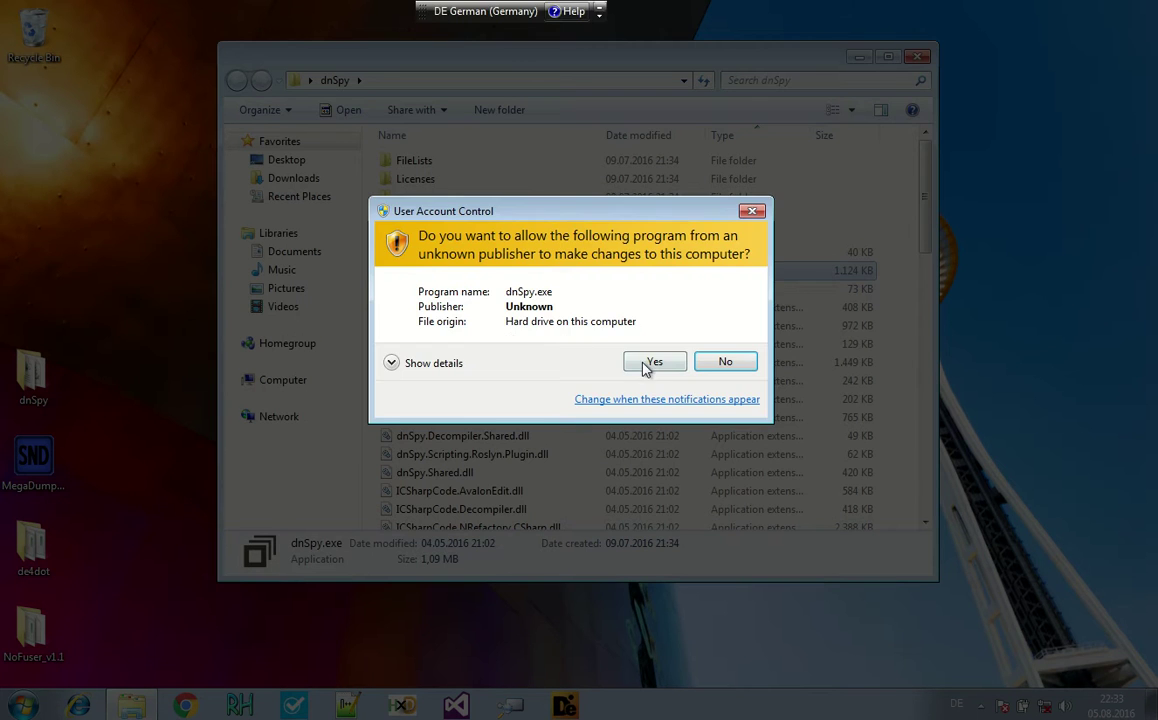
left_click(655, 364)
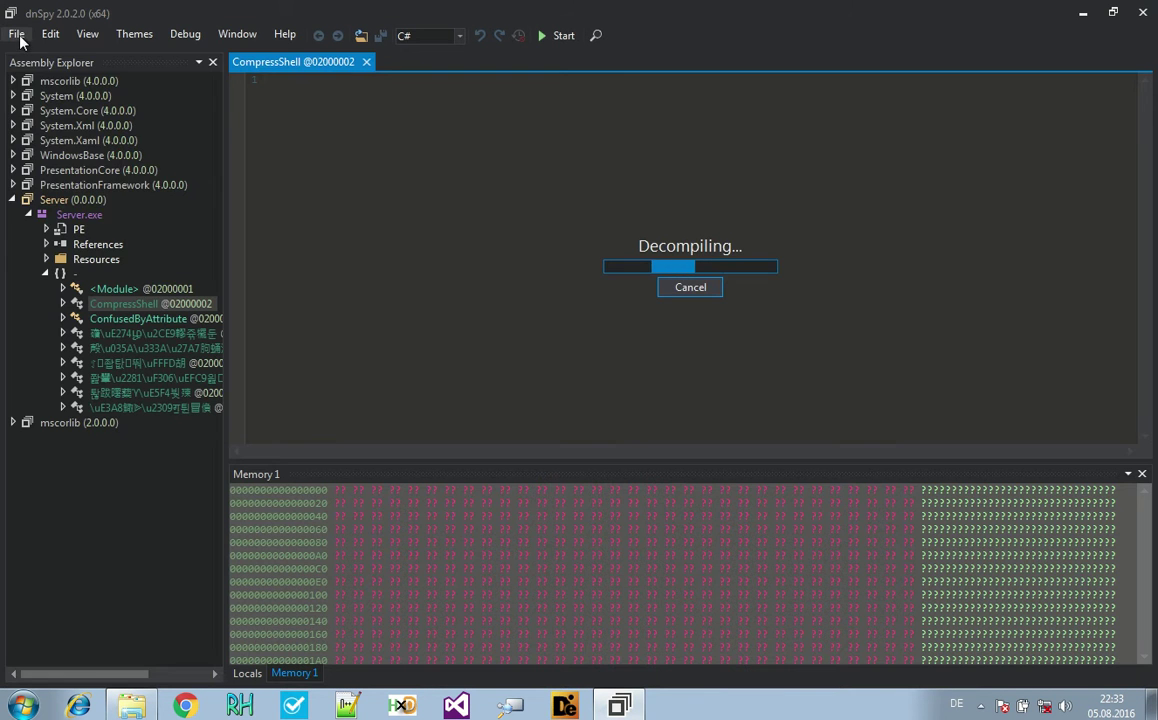
Open the dump1 file from the desktop in dnSpy, showing all file types
left_click(16, 34)
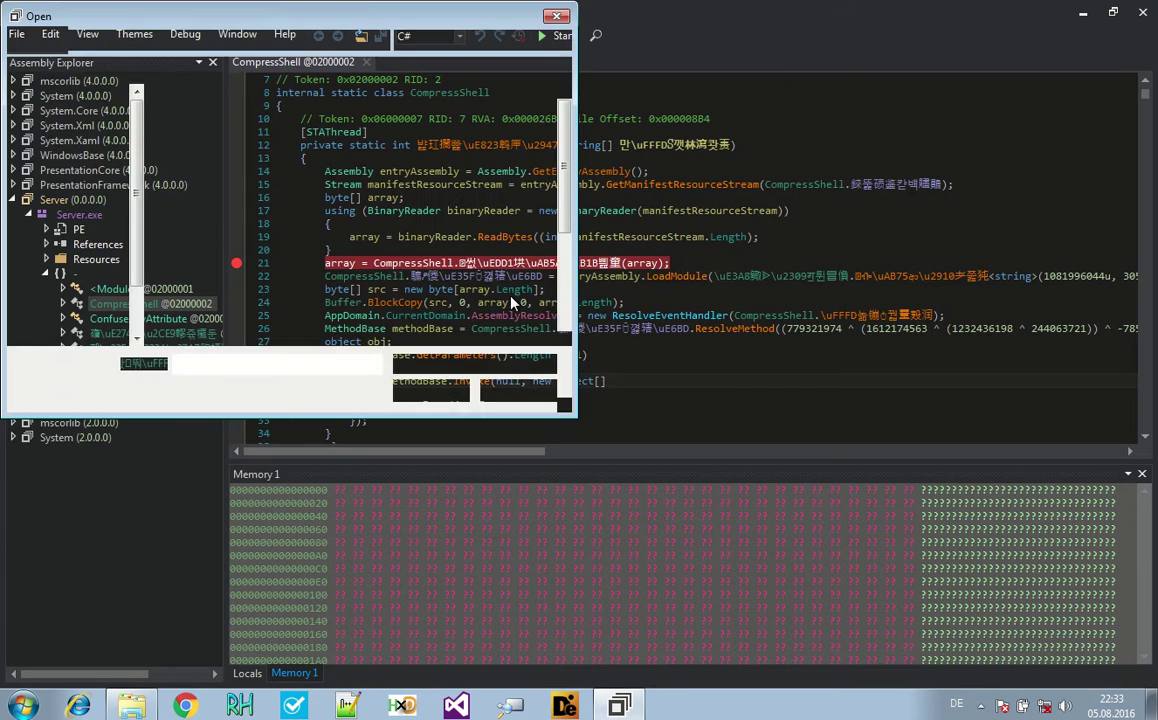
scroll(567, 212, "down", 1)
scroll(567, 212, "down", 1)
left_click(473, 364)
left_click(458, 393)
left_click_drag(560, 214, 558, 331)
left_click(218, 178)
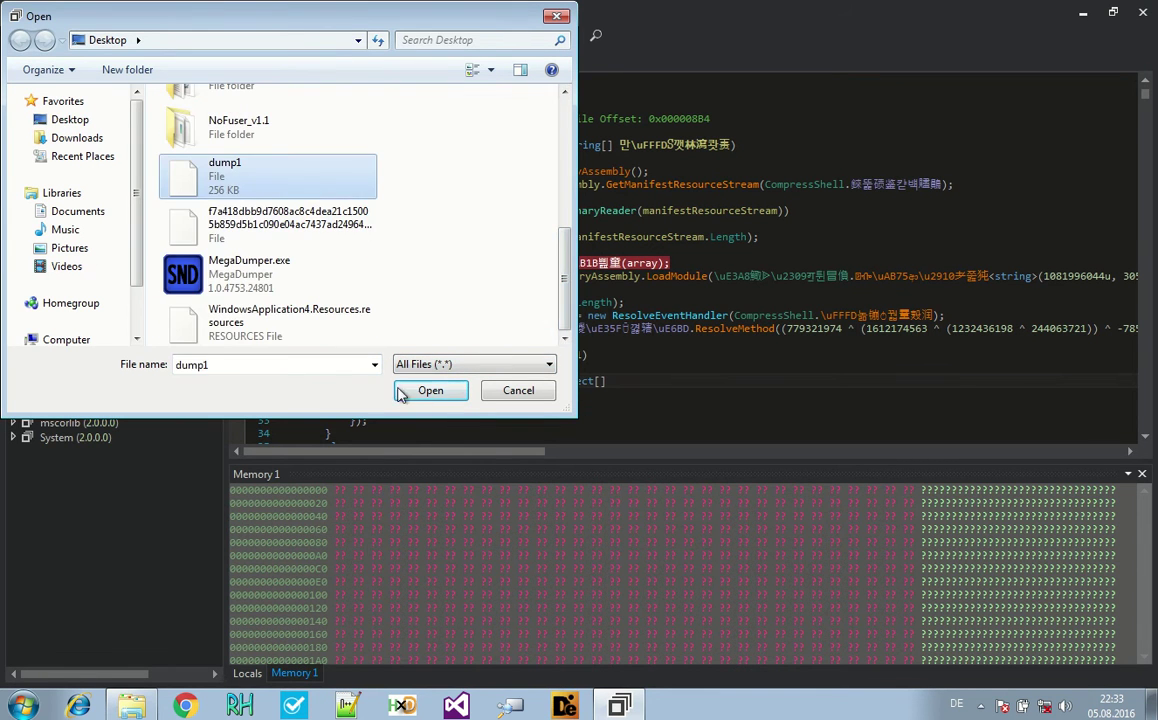
left_click(430, 390)
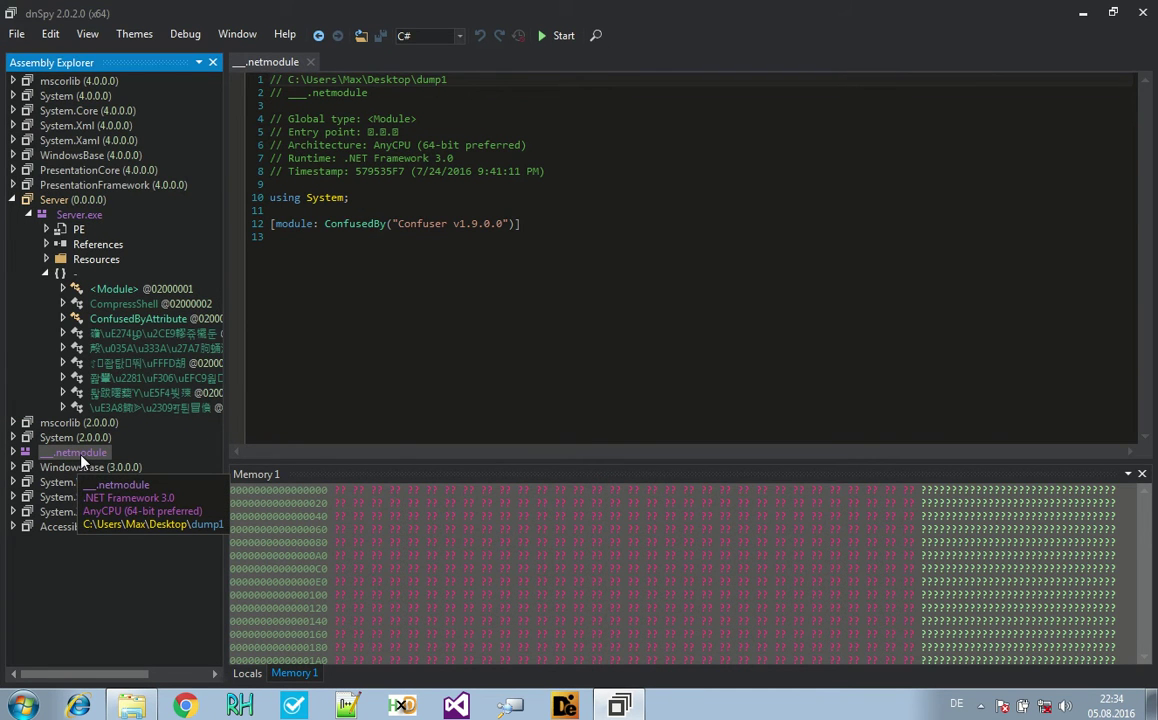
Convert the loaded ___.netmodule to an assembly and save the module to the desktop as dump1.mod with module type Dll
right_click(83, 460)
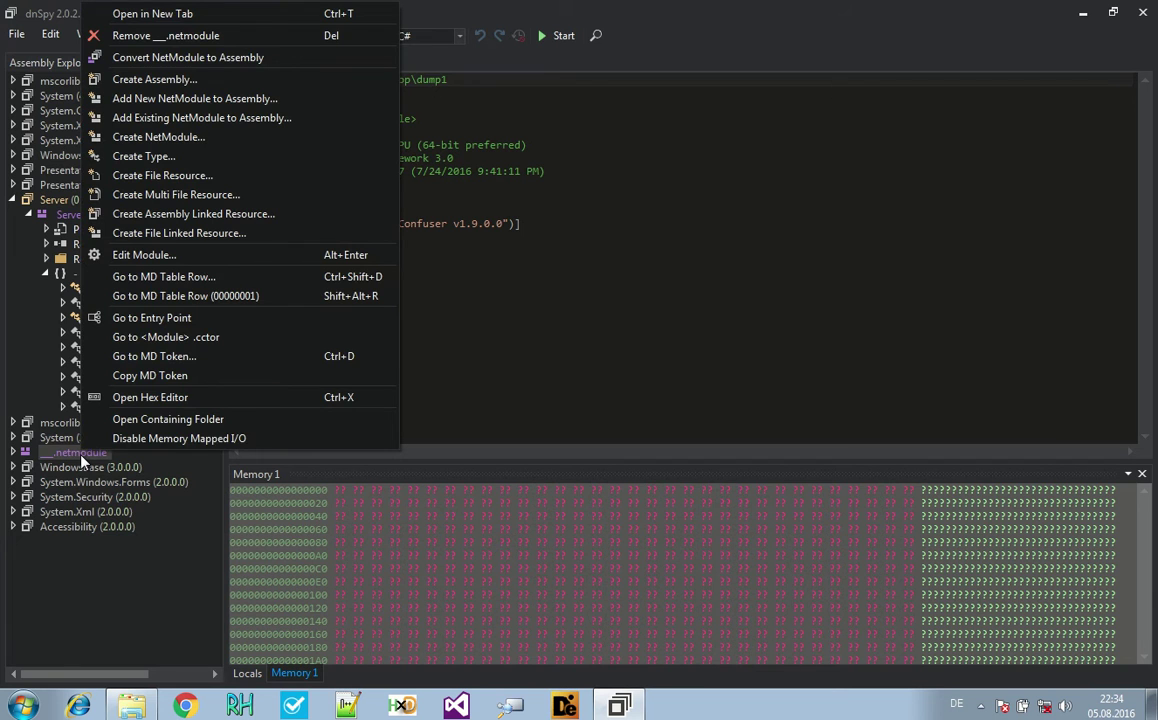
left_click(224, 59)
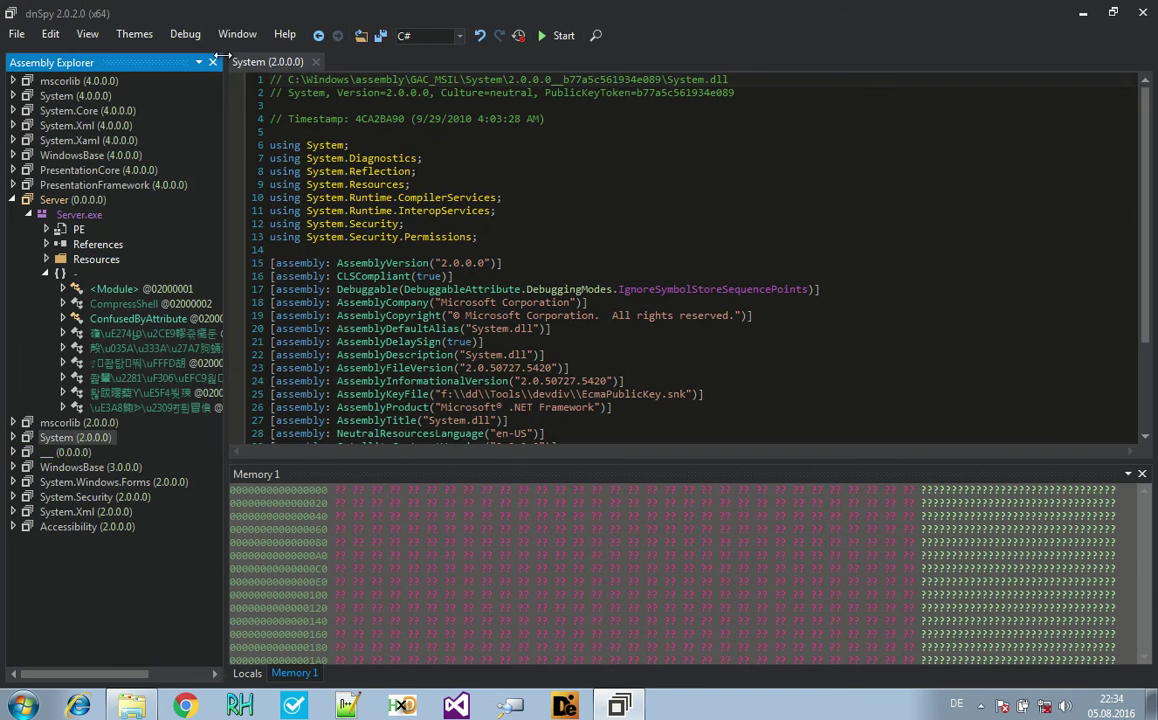
left_click(16, 34)
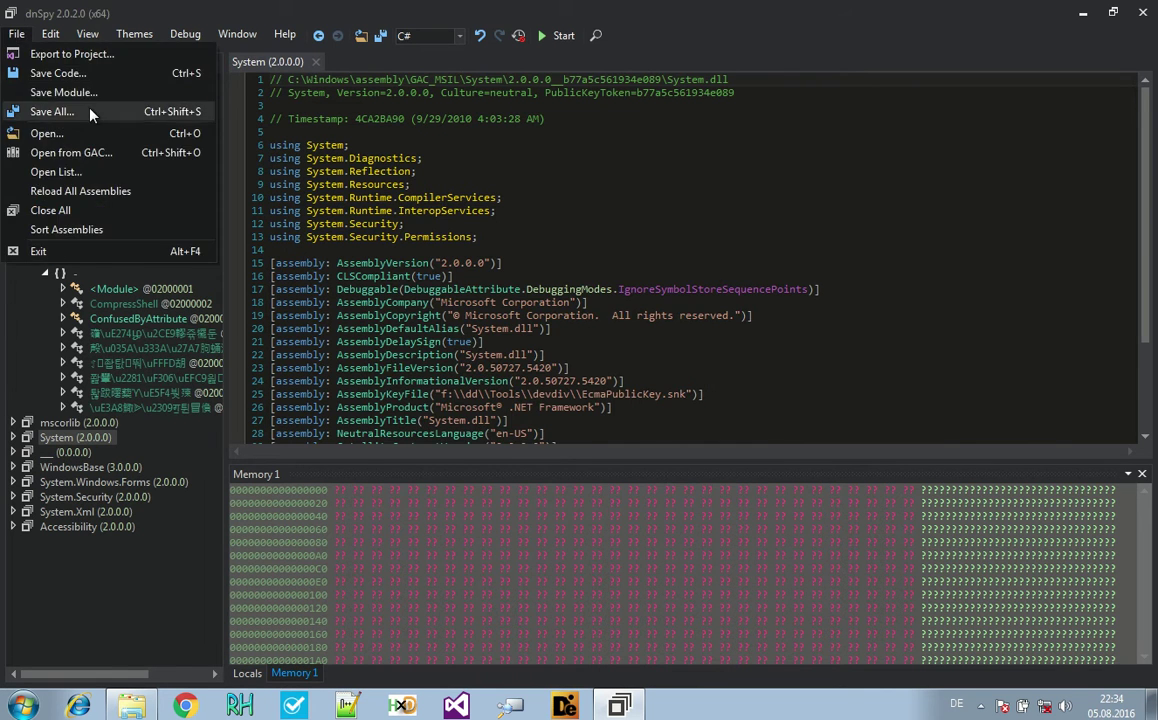
left_click(81, 98)
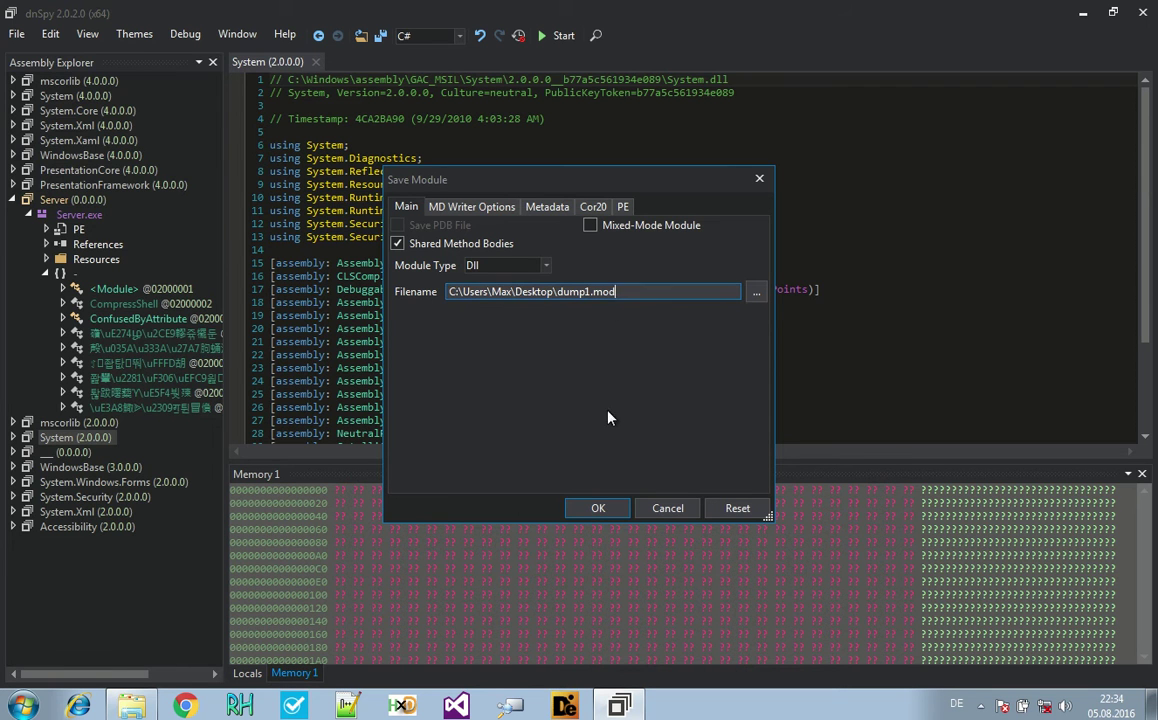
left_click(601, 508)
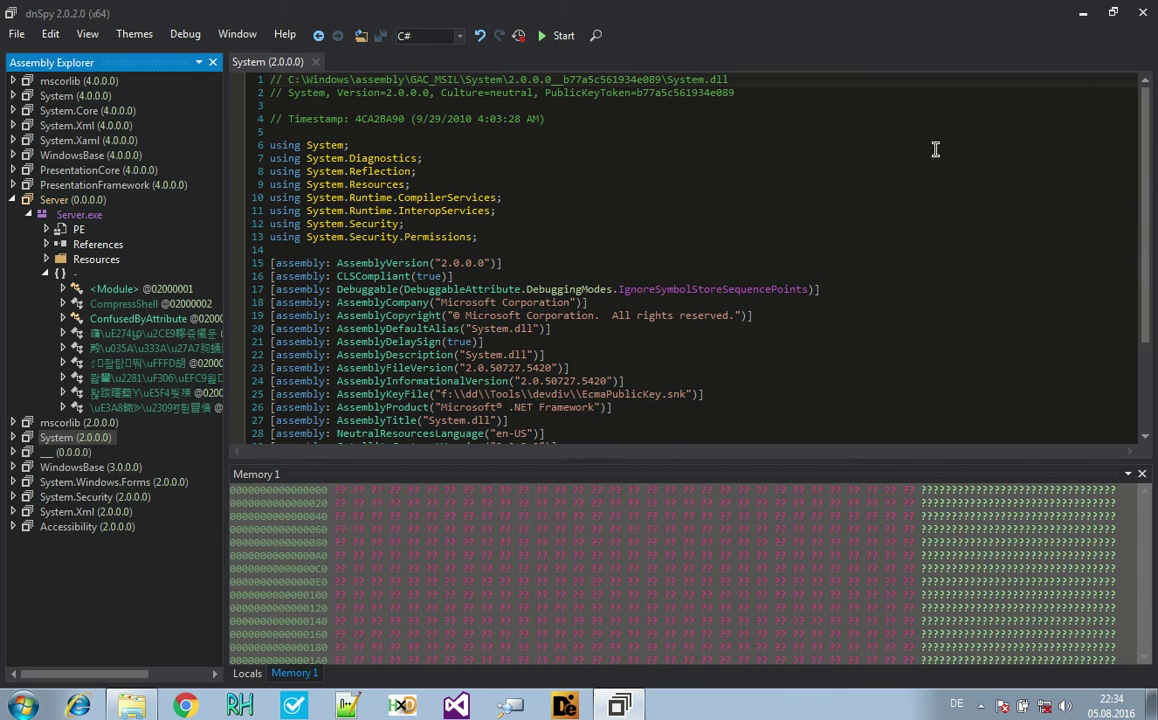
Close dnSpy and its folder window to return to the desktop
left_click(1143, 17)
left_click(830, 46)
left_click(236, 515)
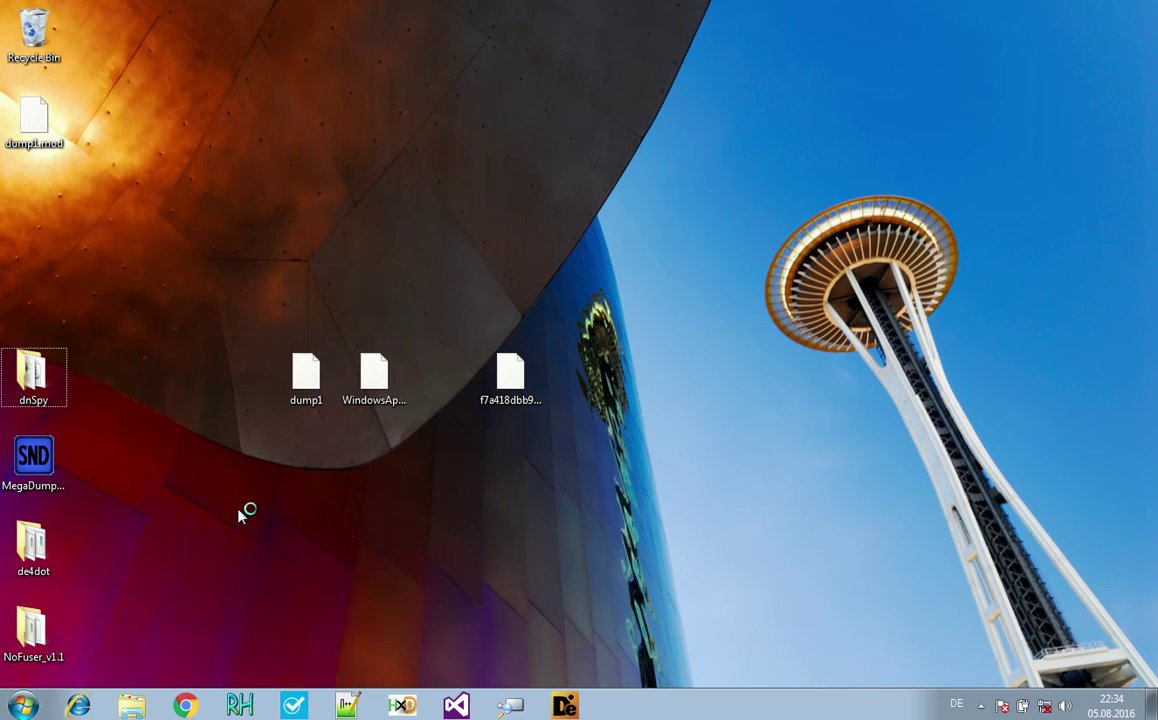
Switch to Process Explorer, dock it beside the desktop icons, narrow its window and bring the last processes into view
left_click_drag(222, 62, 1050, 0)
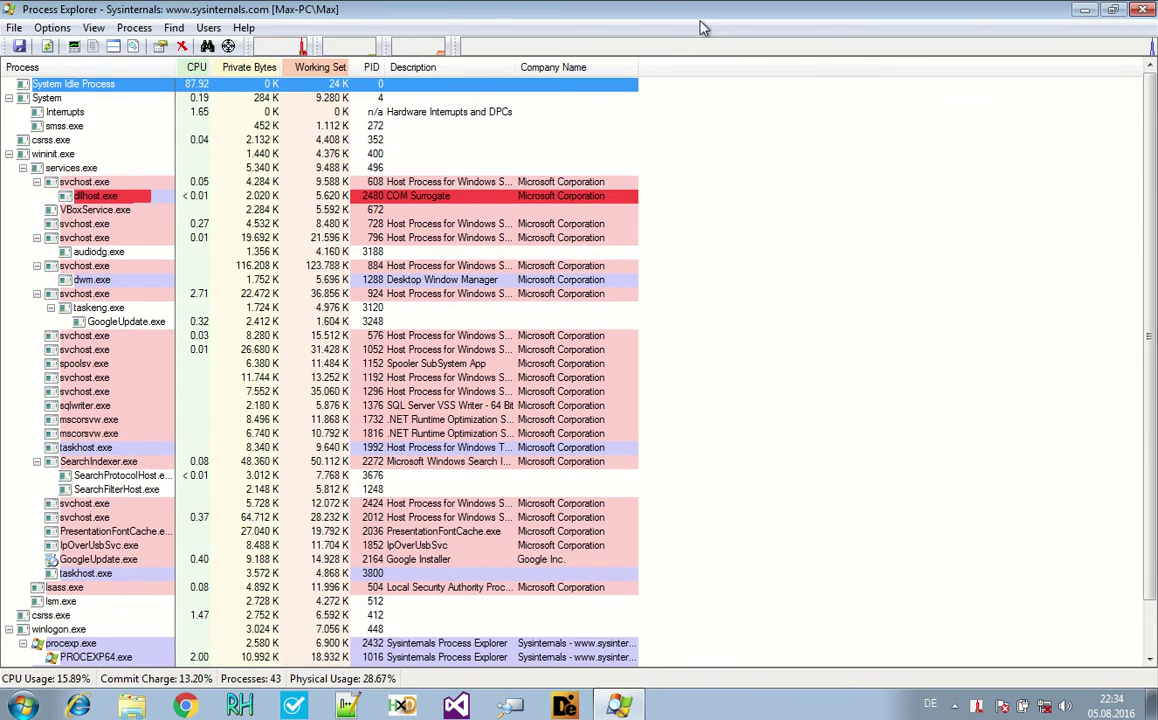
key("super+Right")
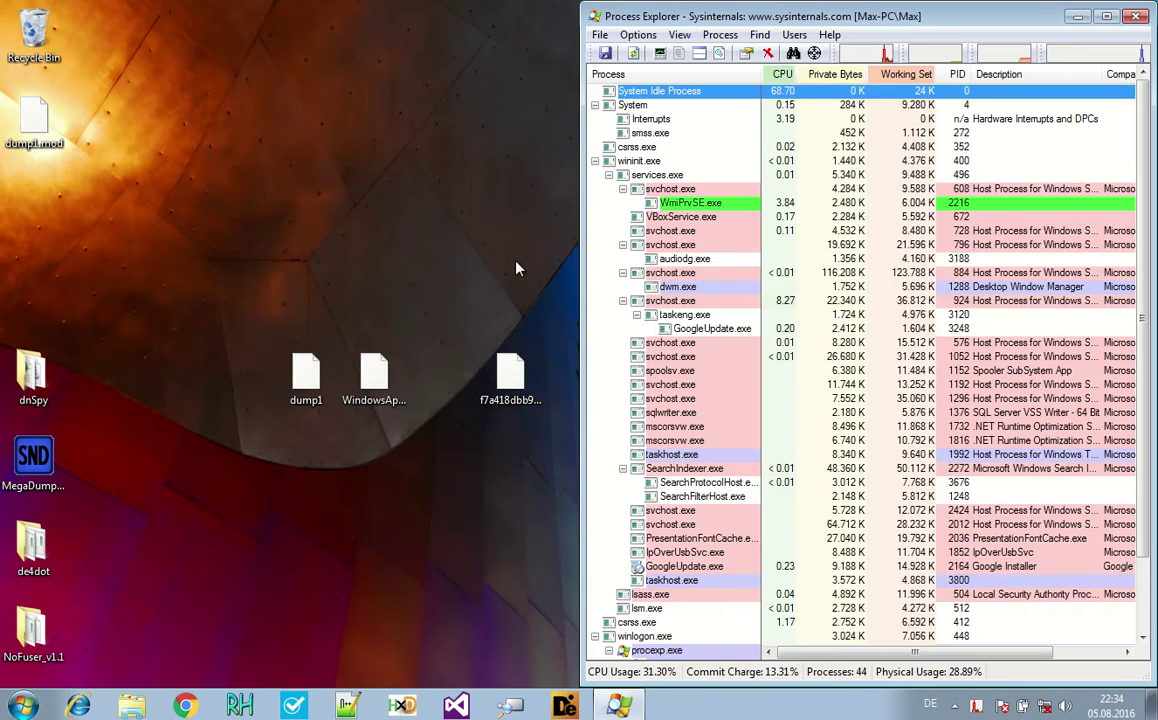
left_click_drag(575, 328, 750, 328)
scroll(800, 476, "down", 2)
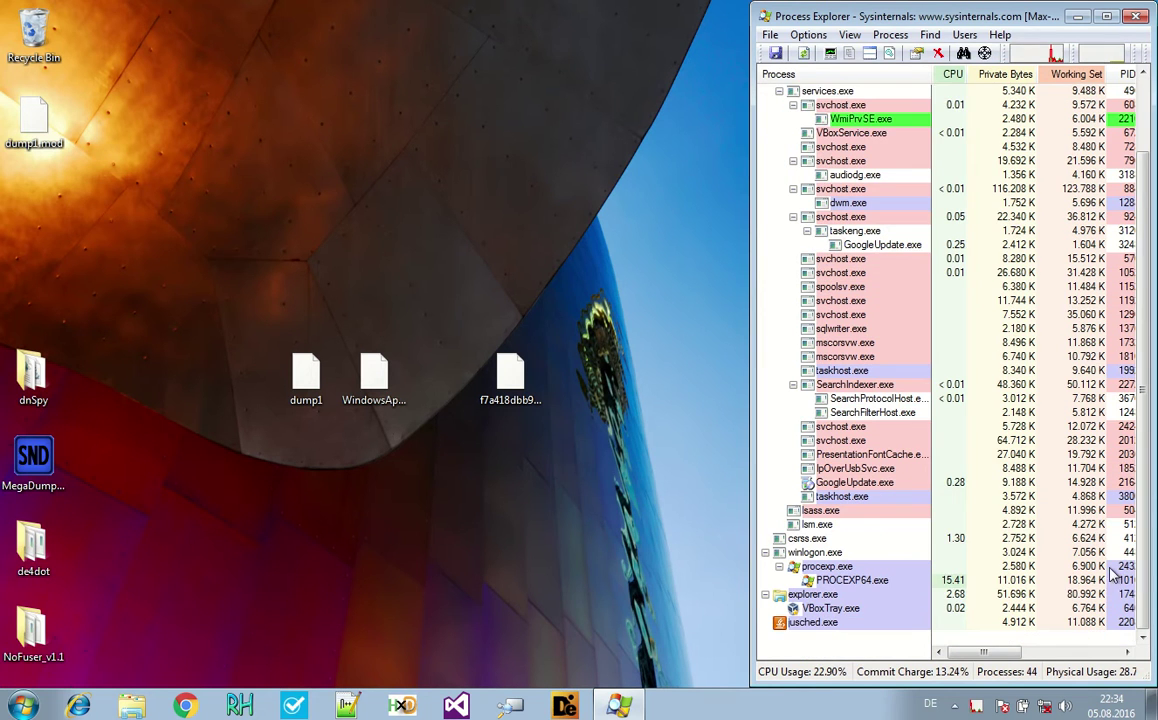
left_click(805, 35)
left_click(803, 38)
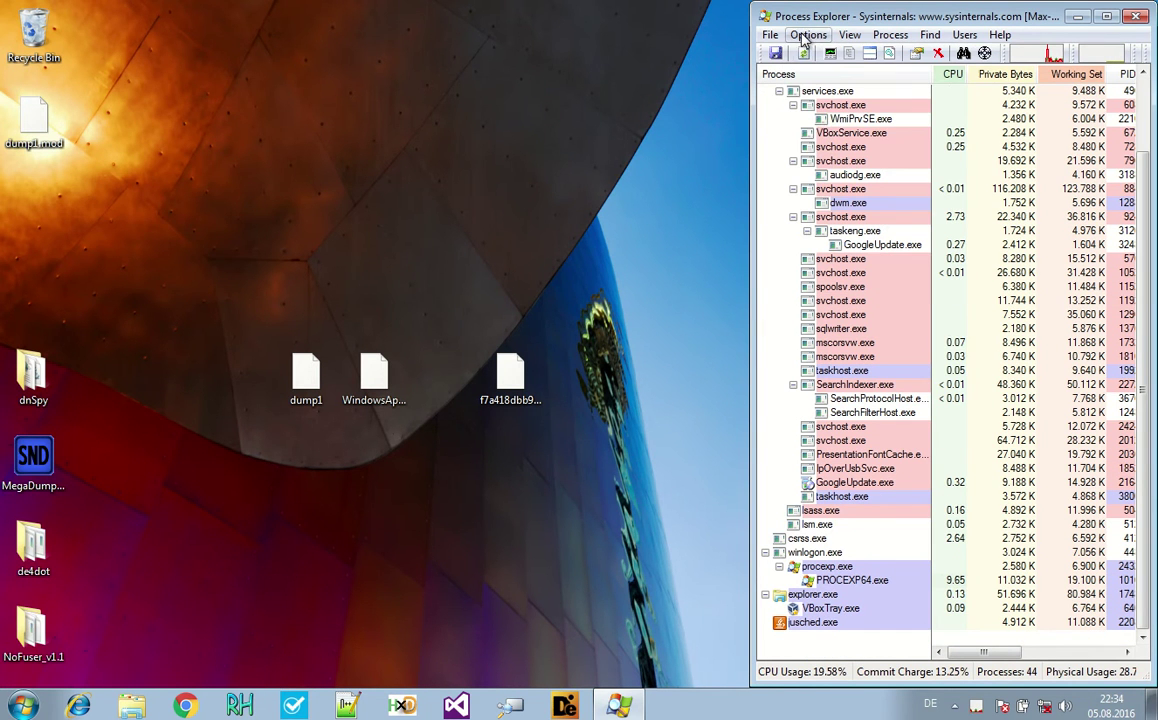
Rename the desktop file dump1 to dump1.exe and try to run it
right_click(300, 377)
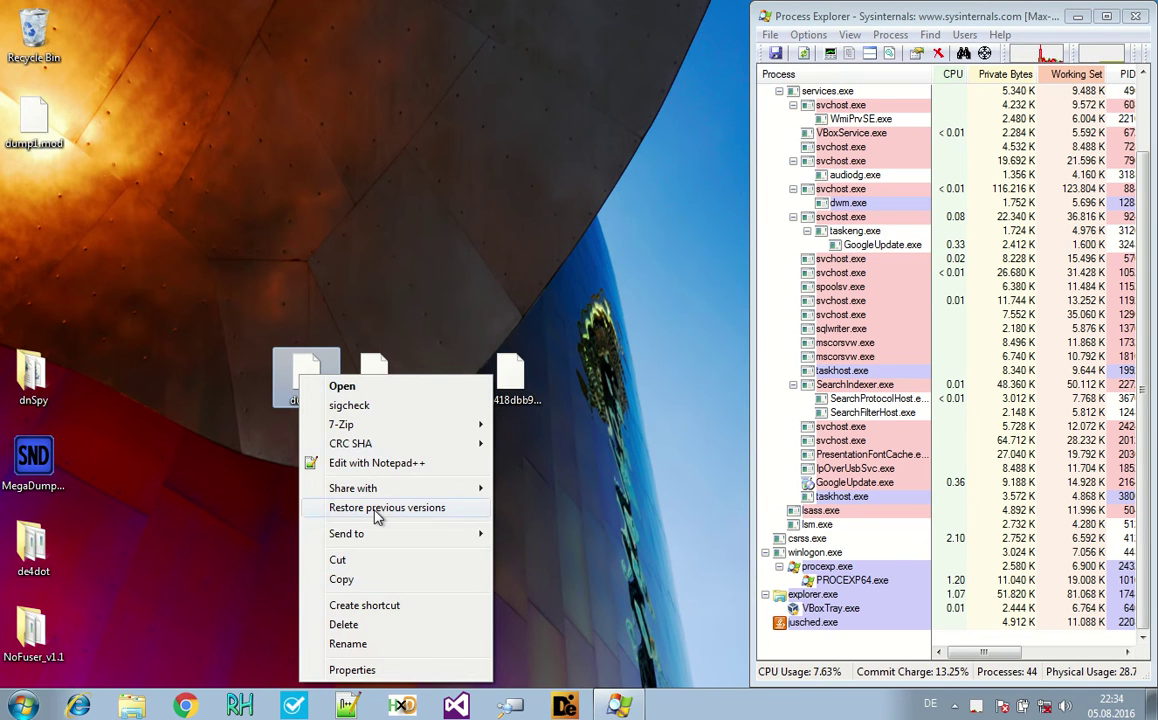
left_click(380, 645)
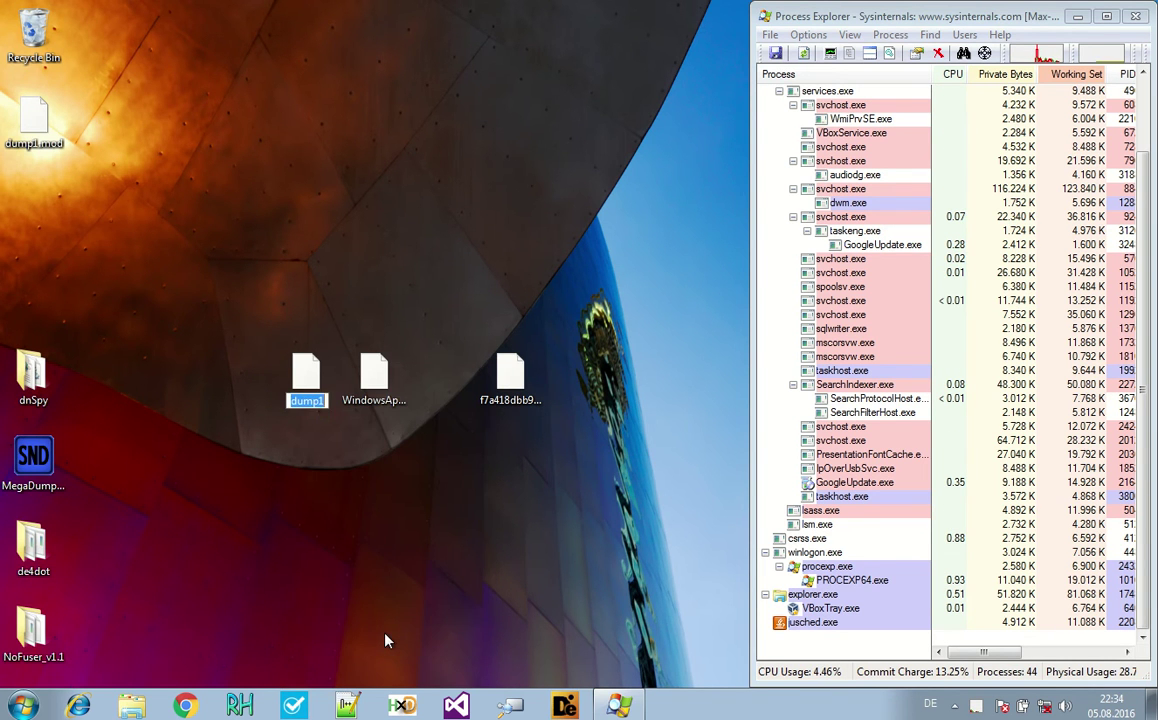
key("End")
type(".exe")
key("Return")
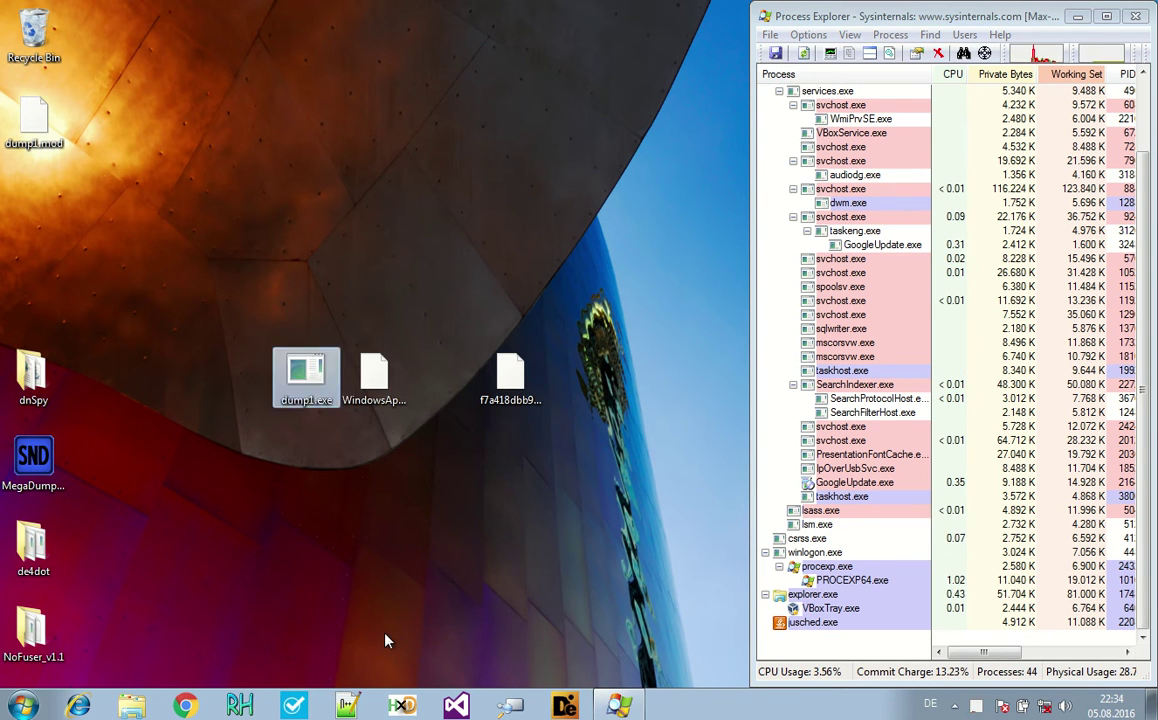
double_click(306, 375)
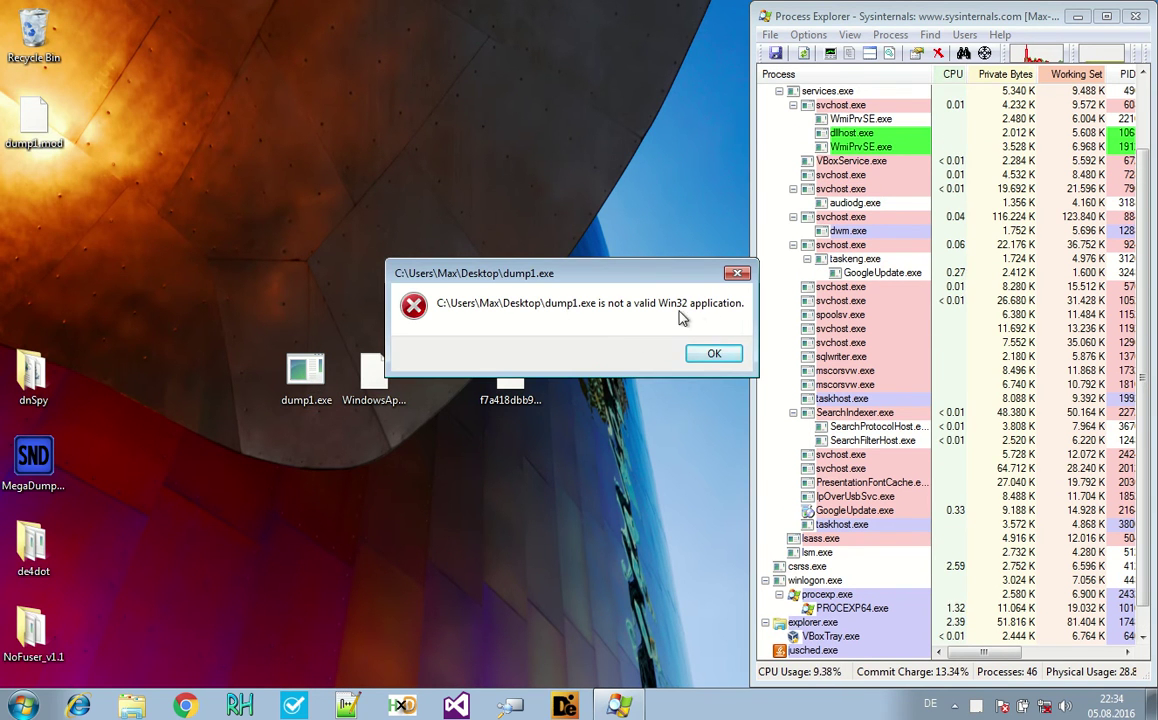
left_click(714, 352)
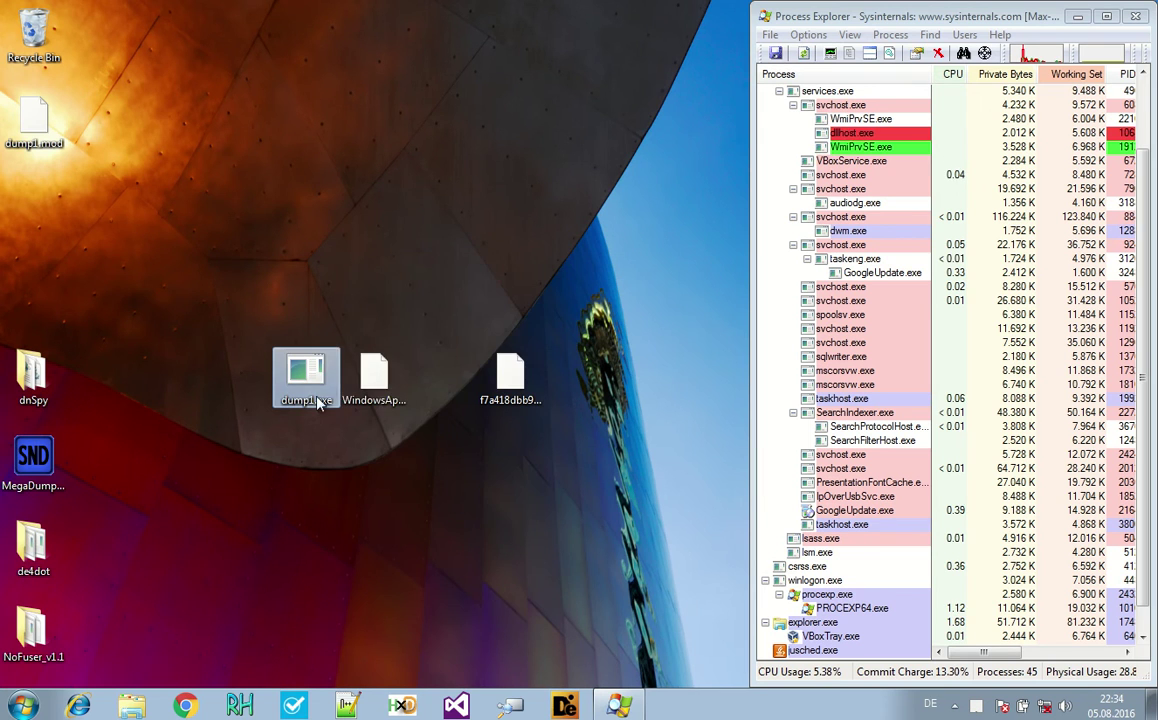
Remove the .exe extension from dump1.exe on the desktop and accept the extension change
right_click(325, 380)
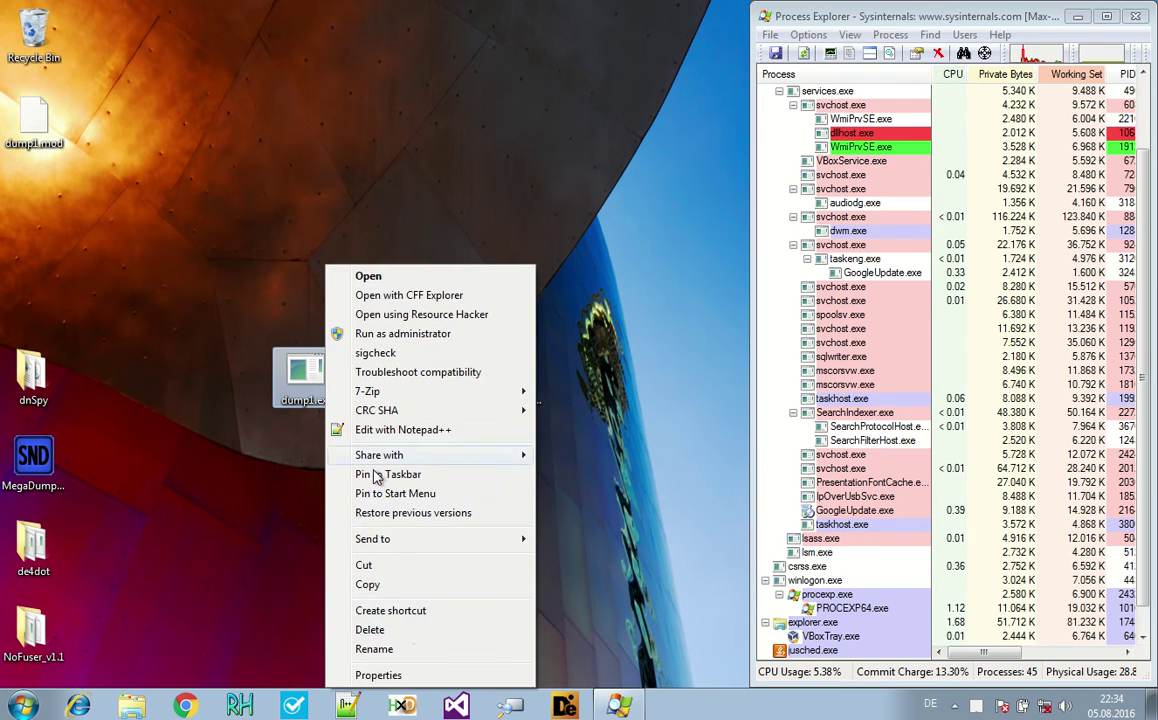
left_click(374, 649)
key("Right")
key("Delete")
key("Delete")
key("Delete")
key("Delete")
key("Return")
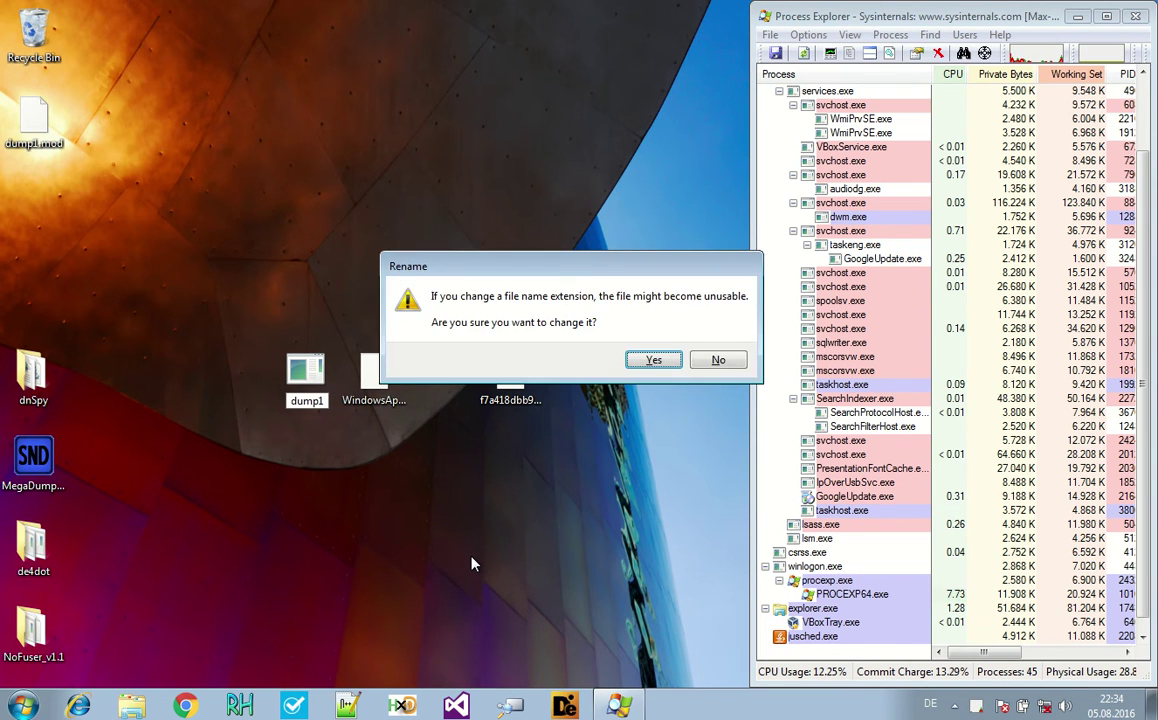
key("Return")
left_click(20, 200)
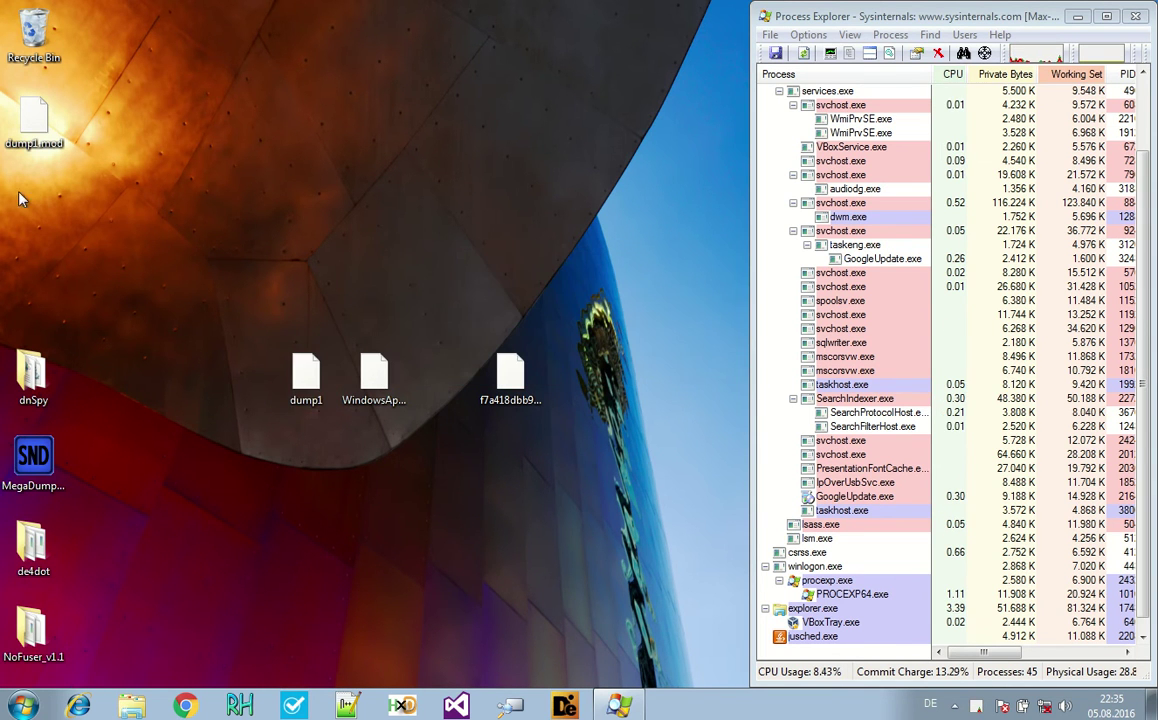
Rename the desktop file dump1.mod to dump1.mod.exe
right_click(30, 126)
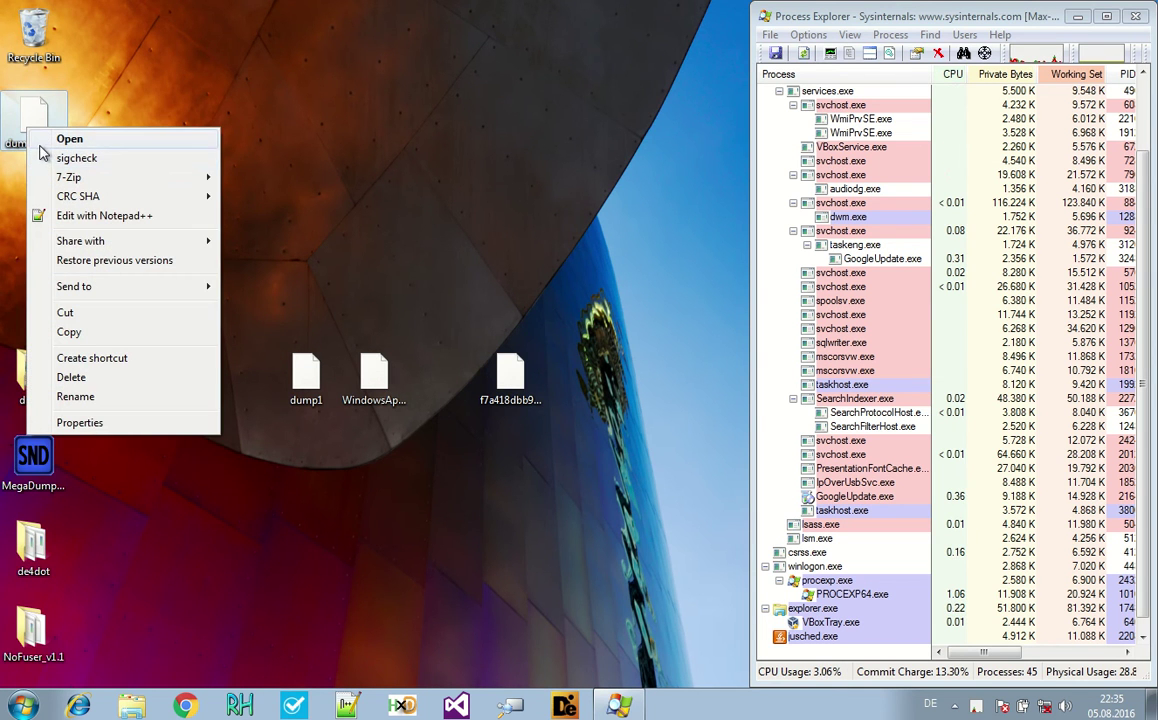
left_click(100, 74)
right_click(53, 120)
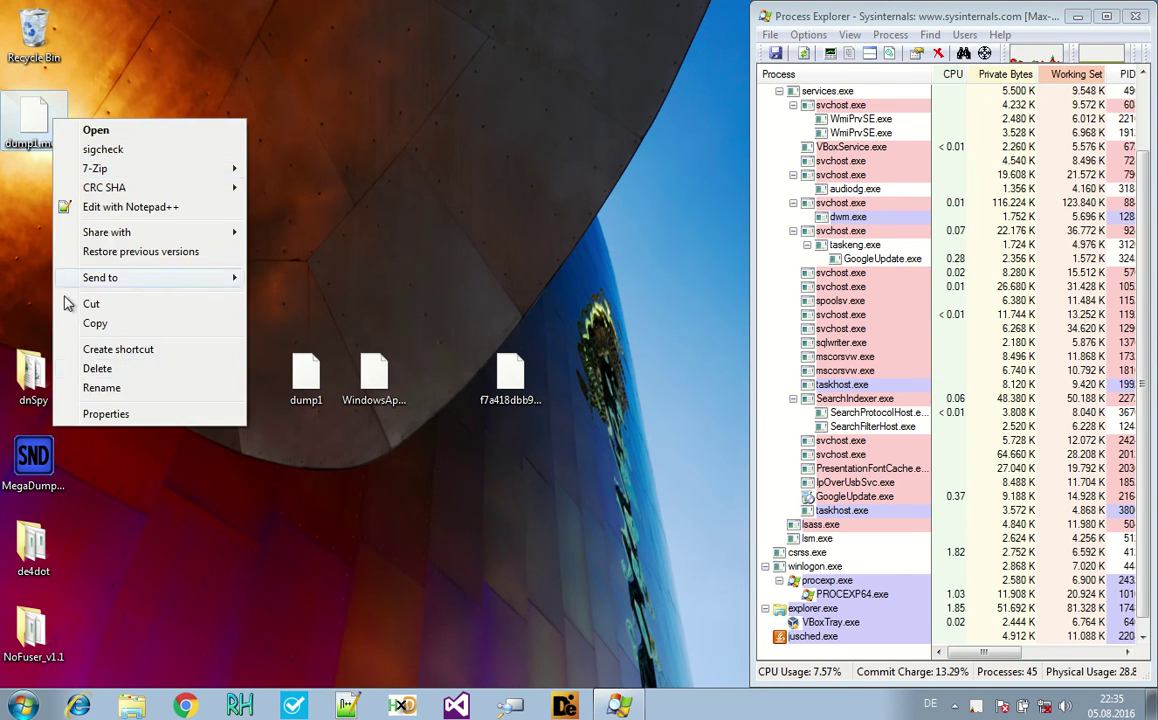
left_click(118, 389)
key("Right")
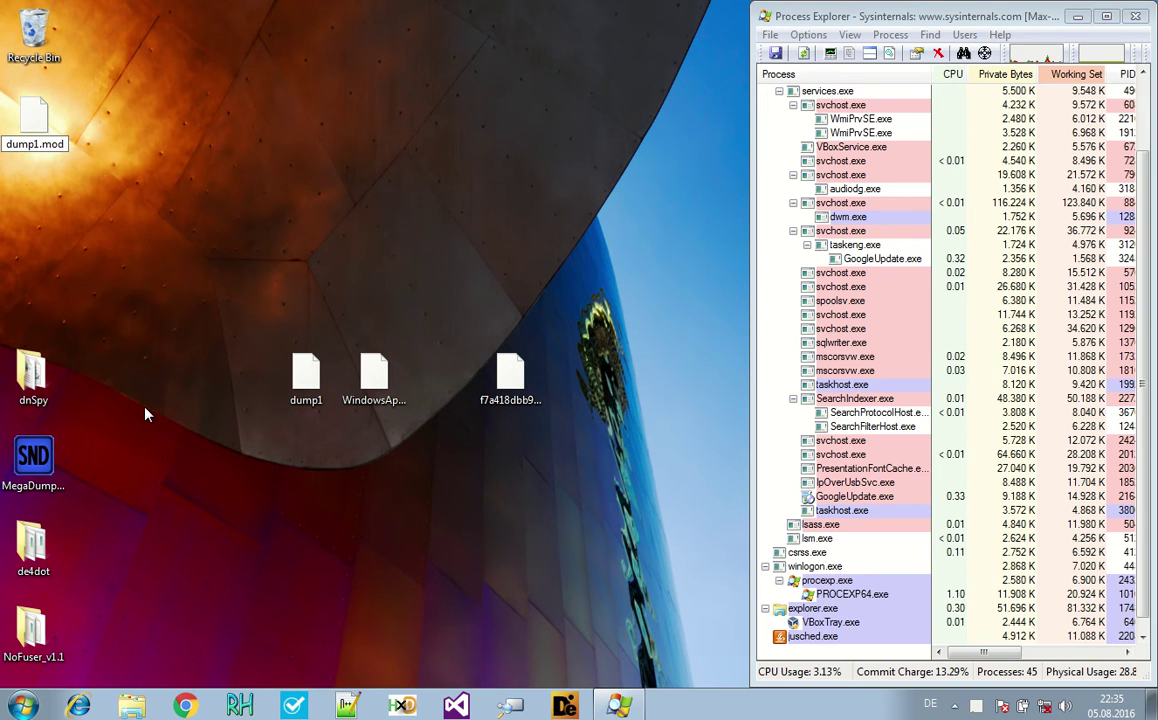
type(".exe")
key("Return")
key("Return")
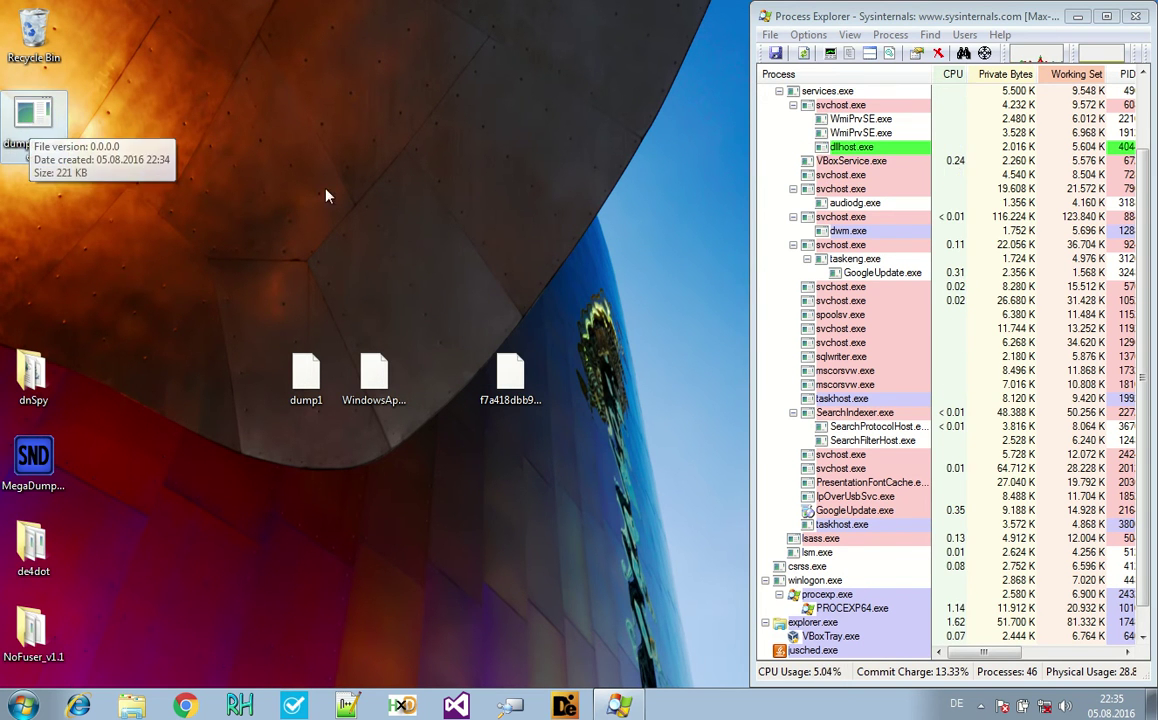
Bring the last processes into view in Process Explorer and try to run dump1.mod.exe from the desktop
left_click_drag(1148, 338, 1148, 346)
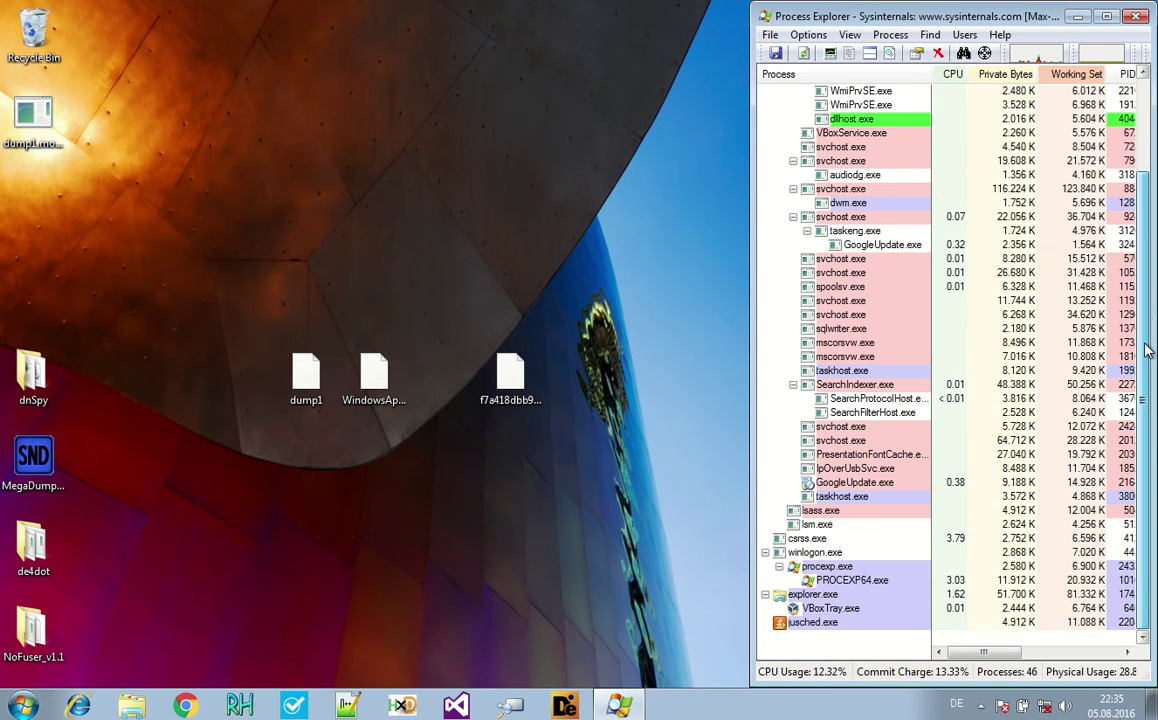
left_click(33, 143)
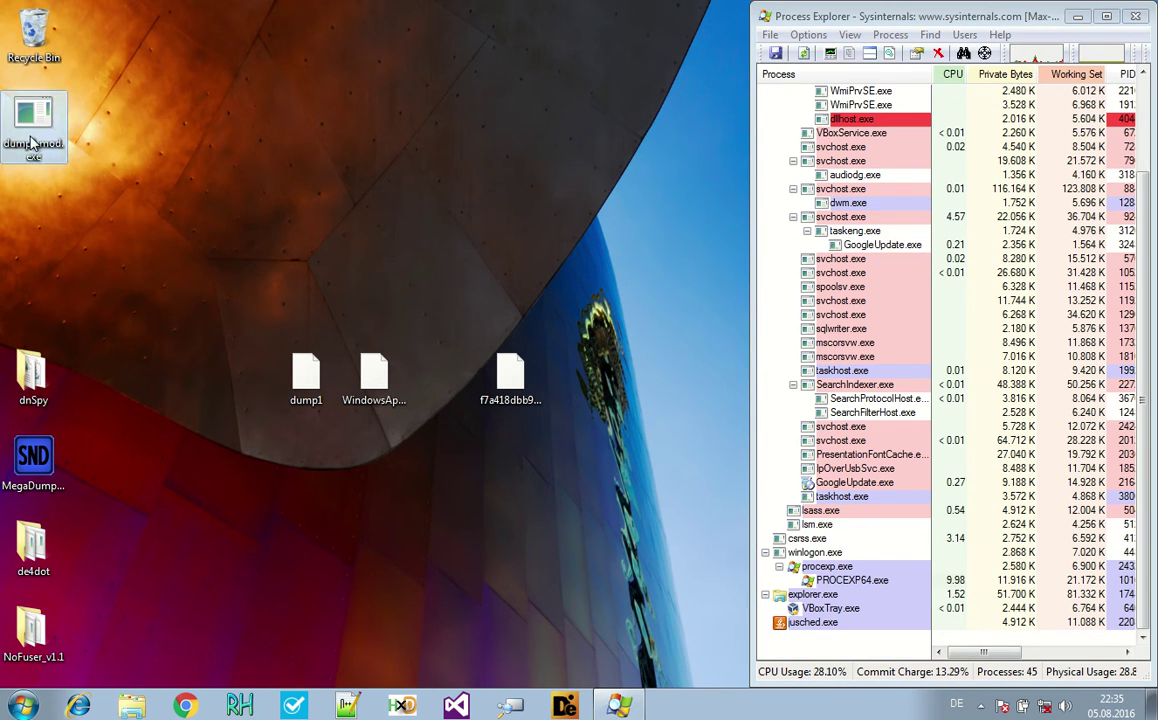
double_click(33, 143)
left_click(731, 354)
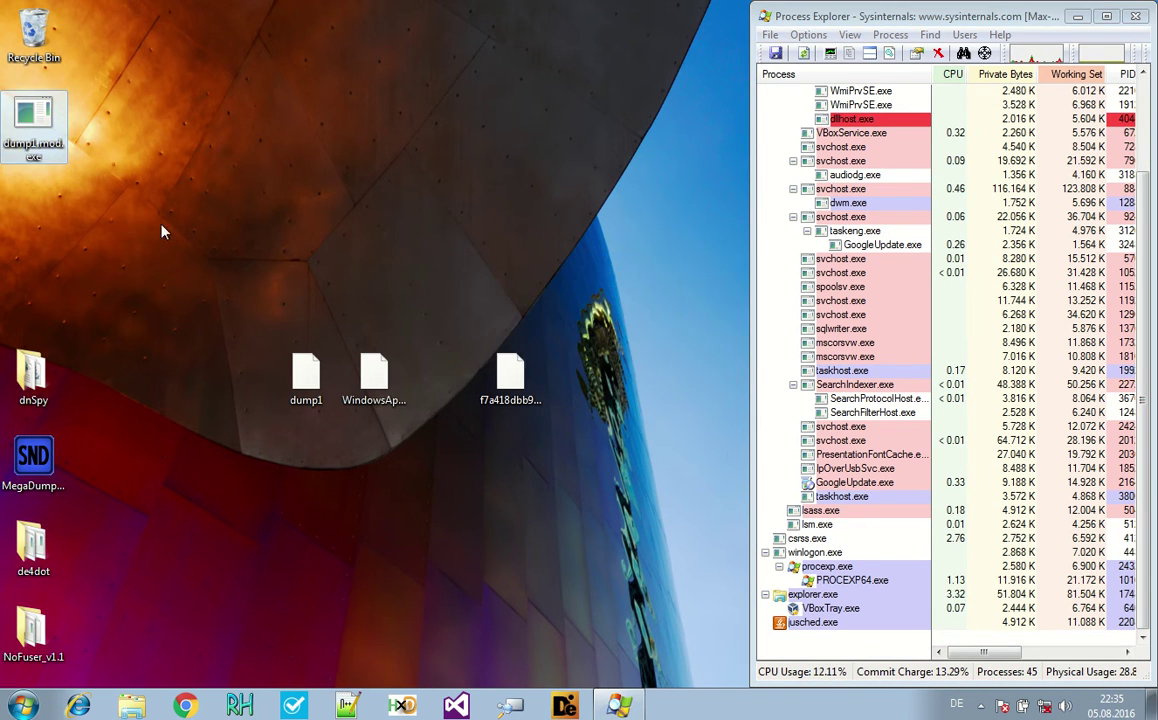
mouse_move(42, 148)
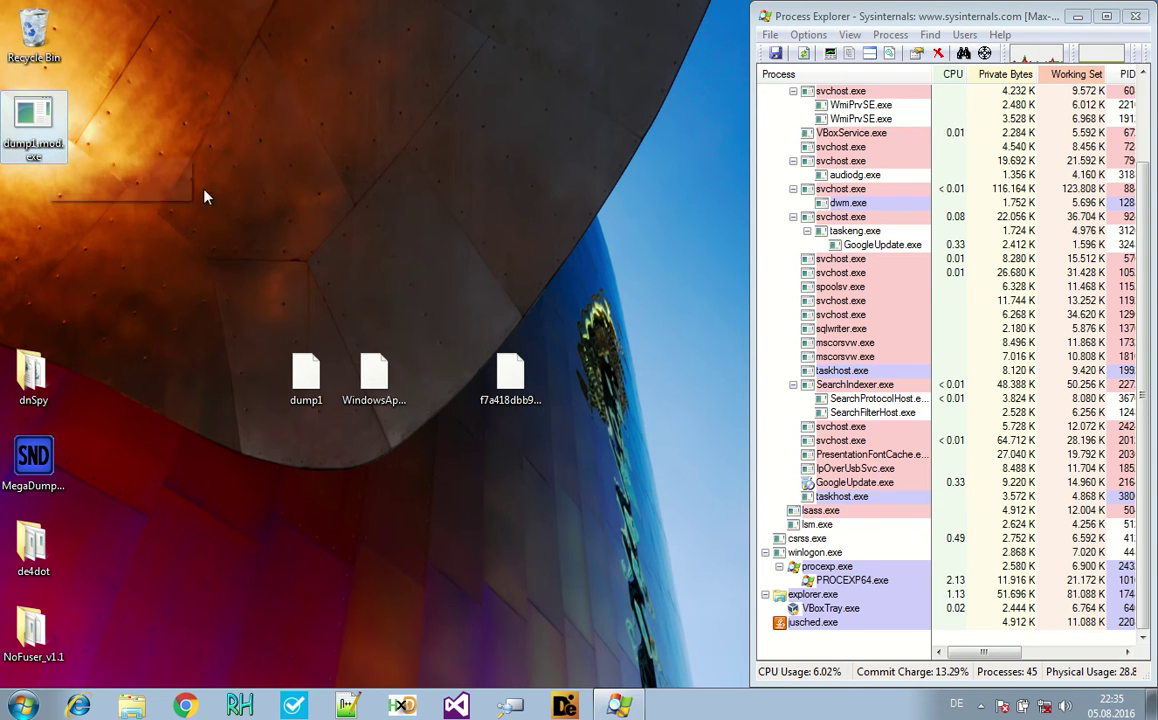
Open dump1.mod.exe with CFF Explorer and clear the "File is a DLL" characteristic in its file header
right_click(38, 140)
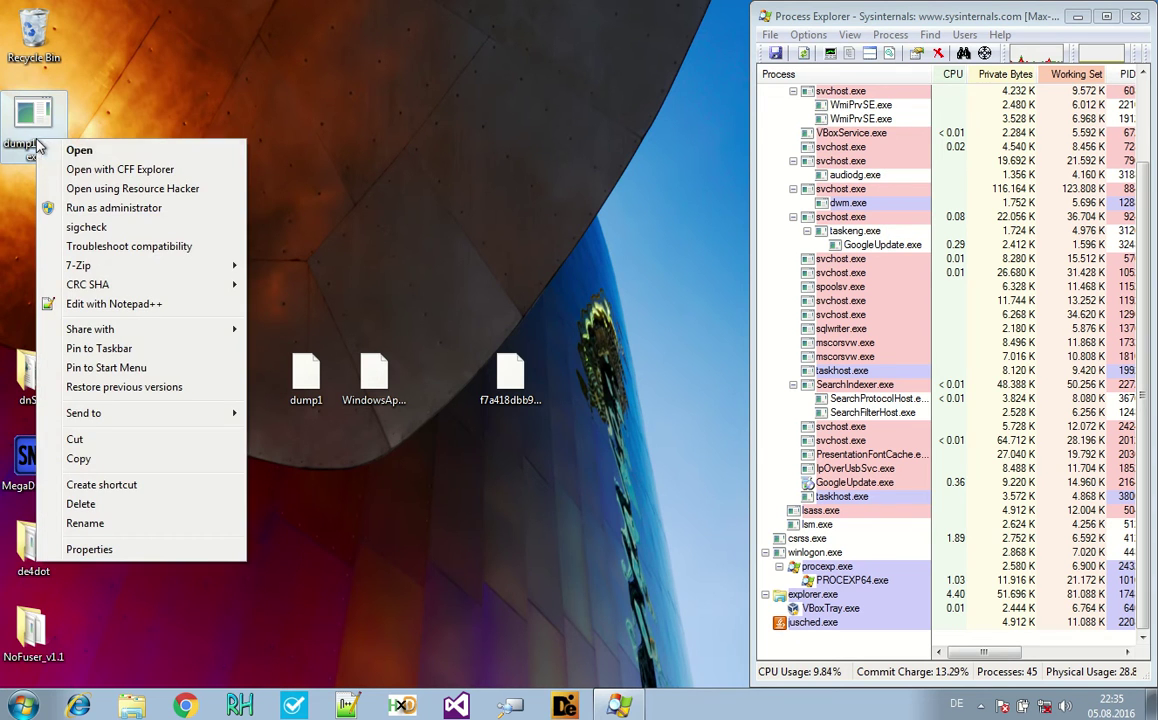
left_click(115, 172)
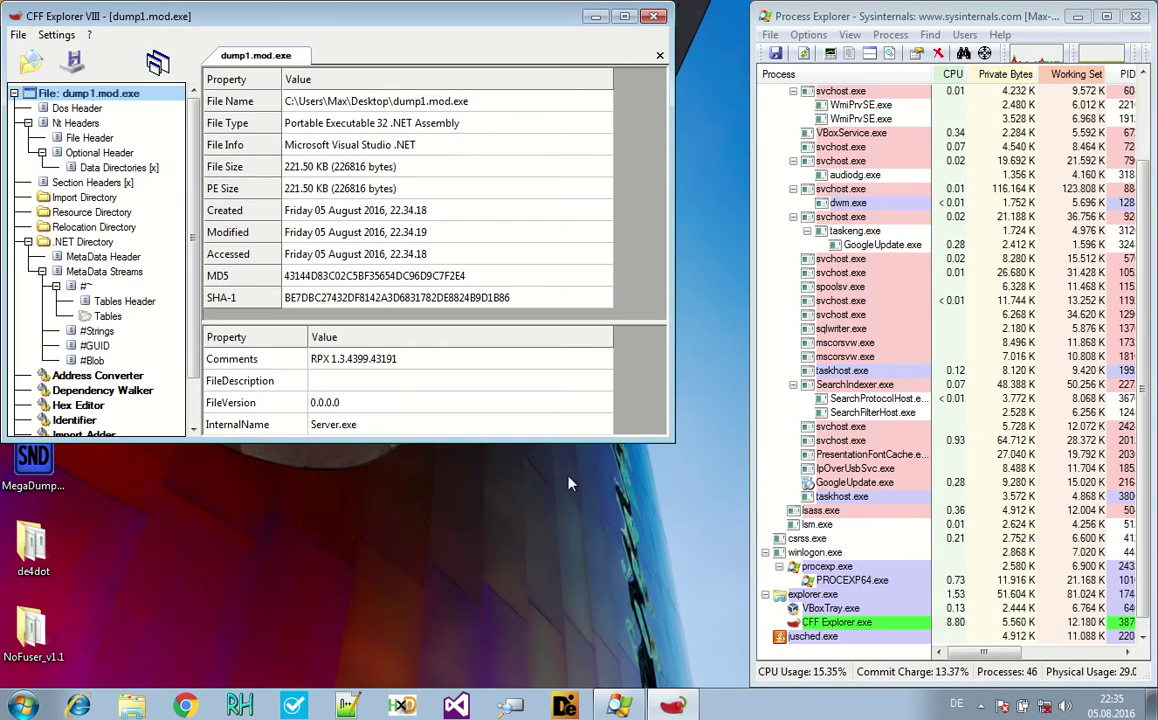
left_click_drag(454, 441, 454, 597)
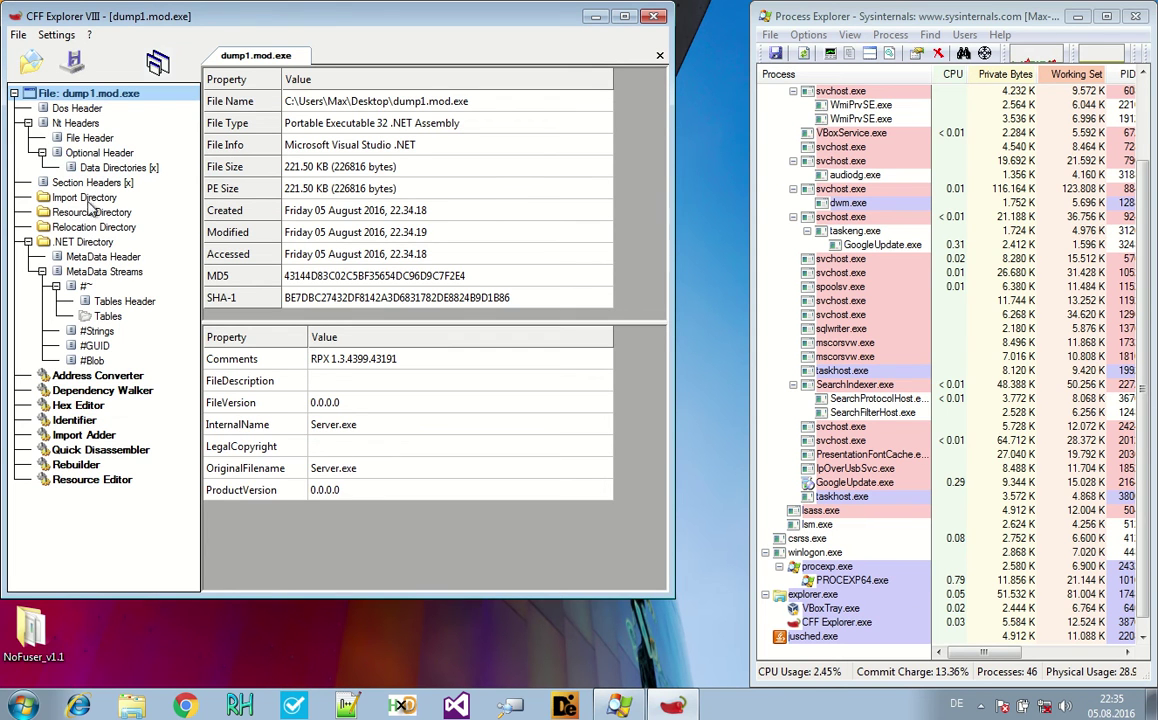
left_click(87, 139)
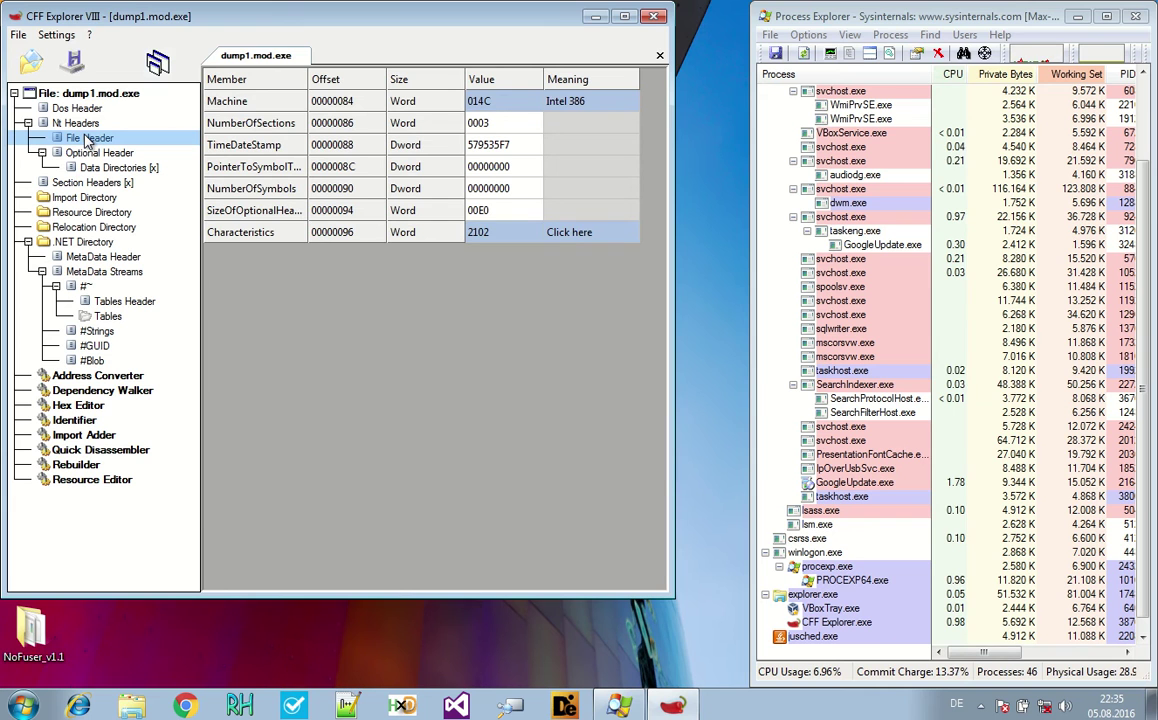
left_click(565, 232)
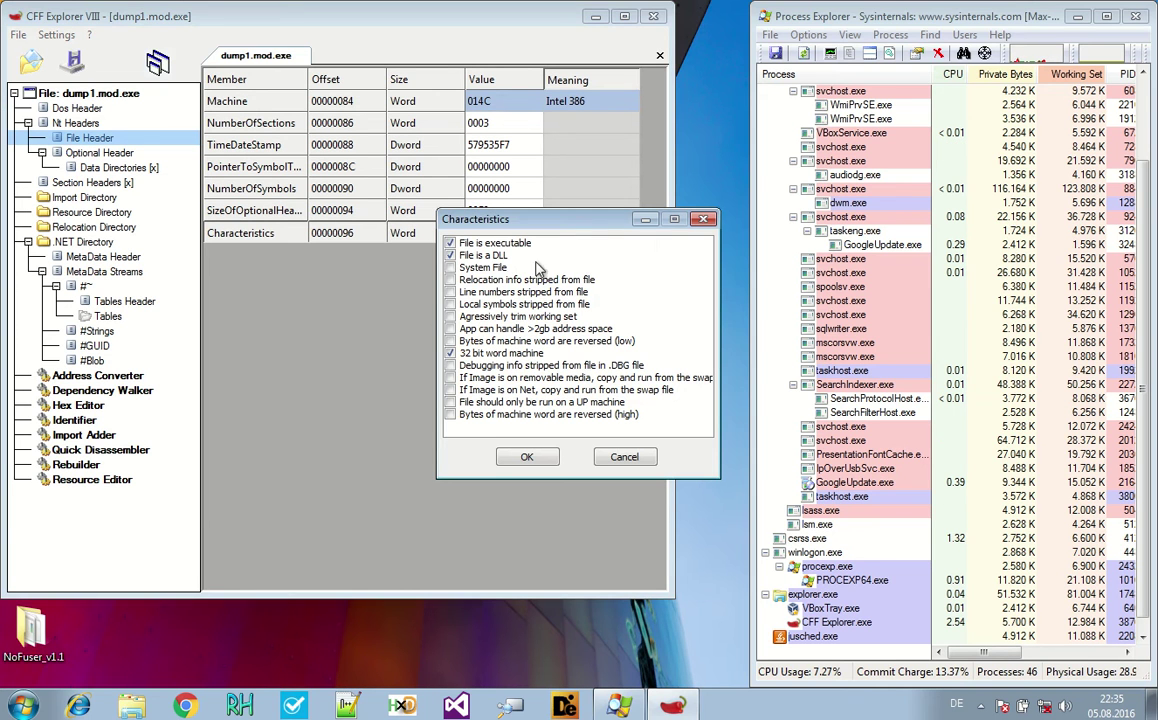
left_click(450, 256)
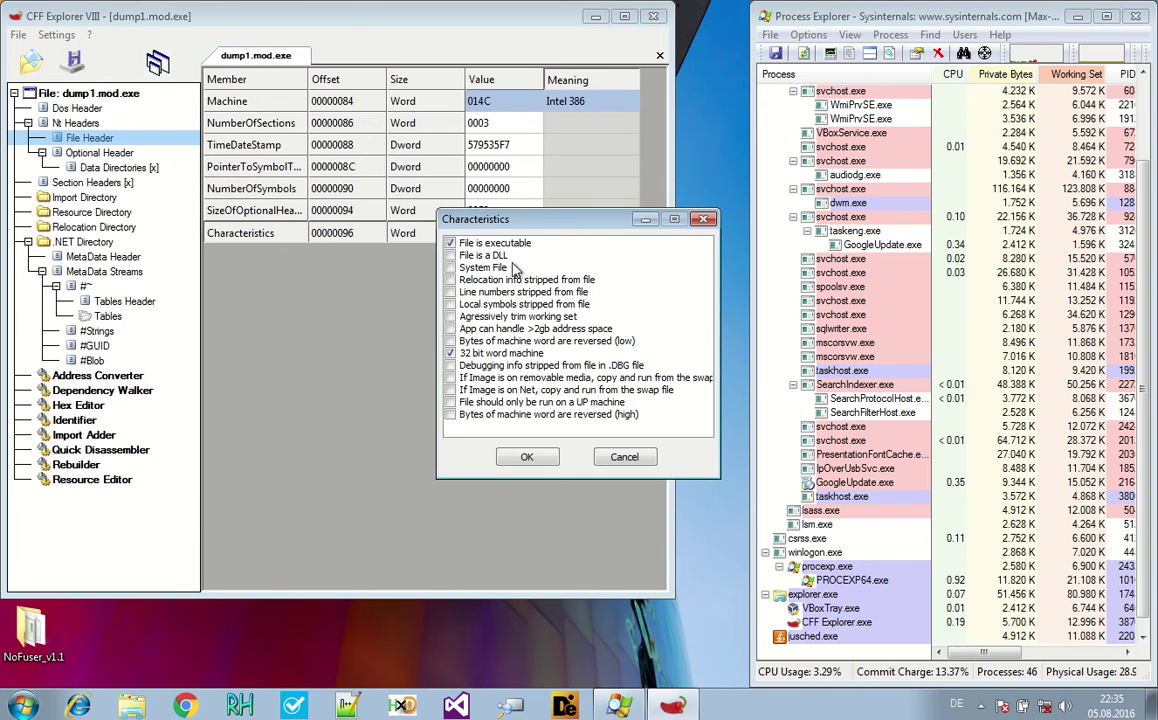
left_click(527, 459)
Examine the optional header, data directories and section headers of dump1.mod.exe
left_click(88, 153)
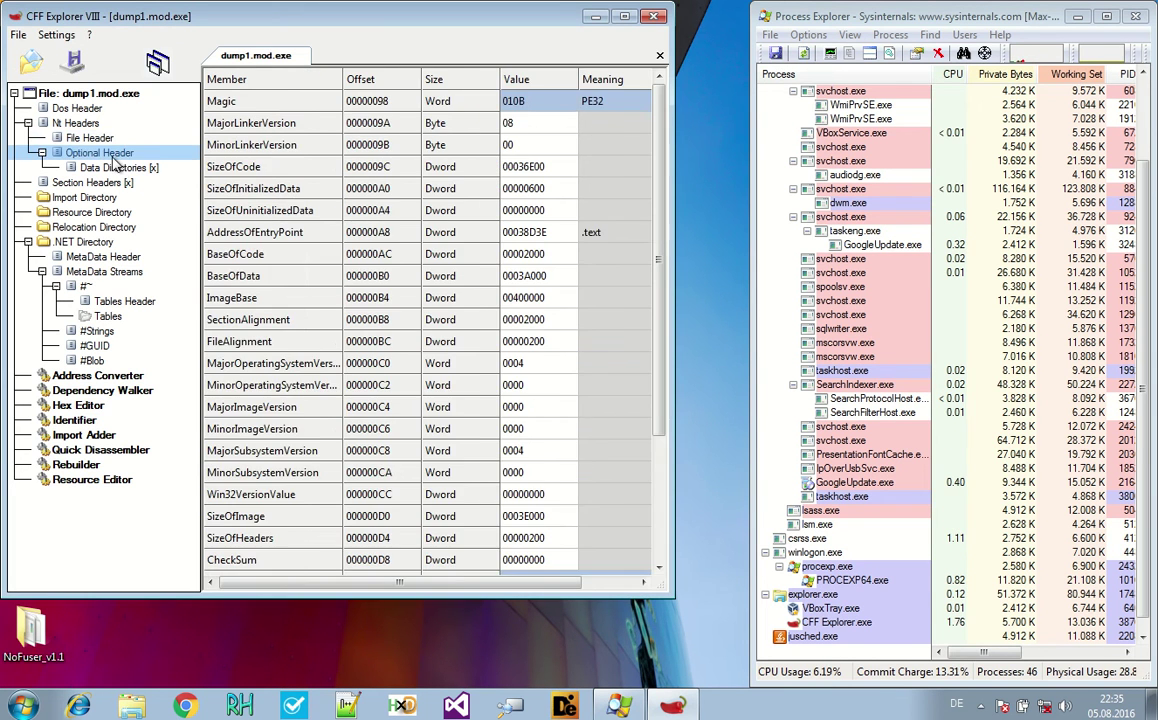
left_click(112, 167)
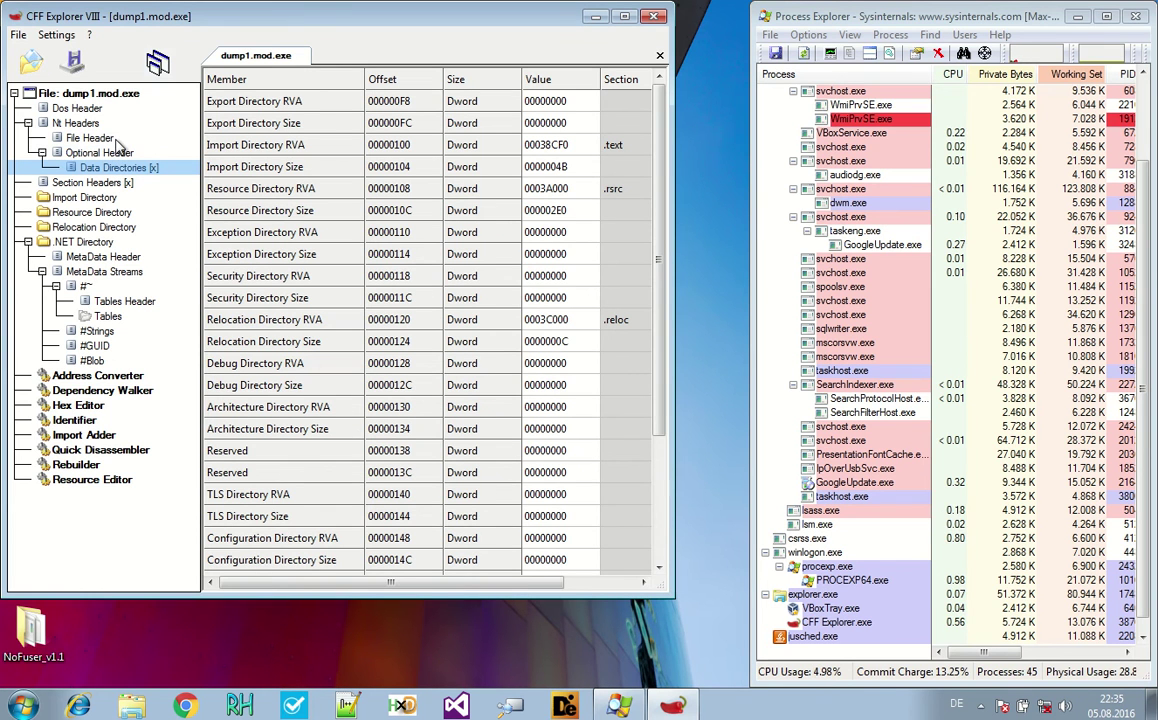
left_click_drag(659, 348, 636, 504)
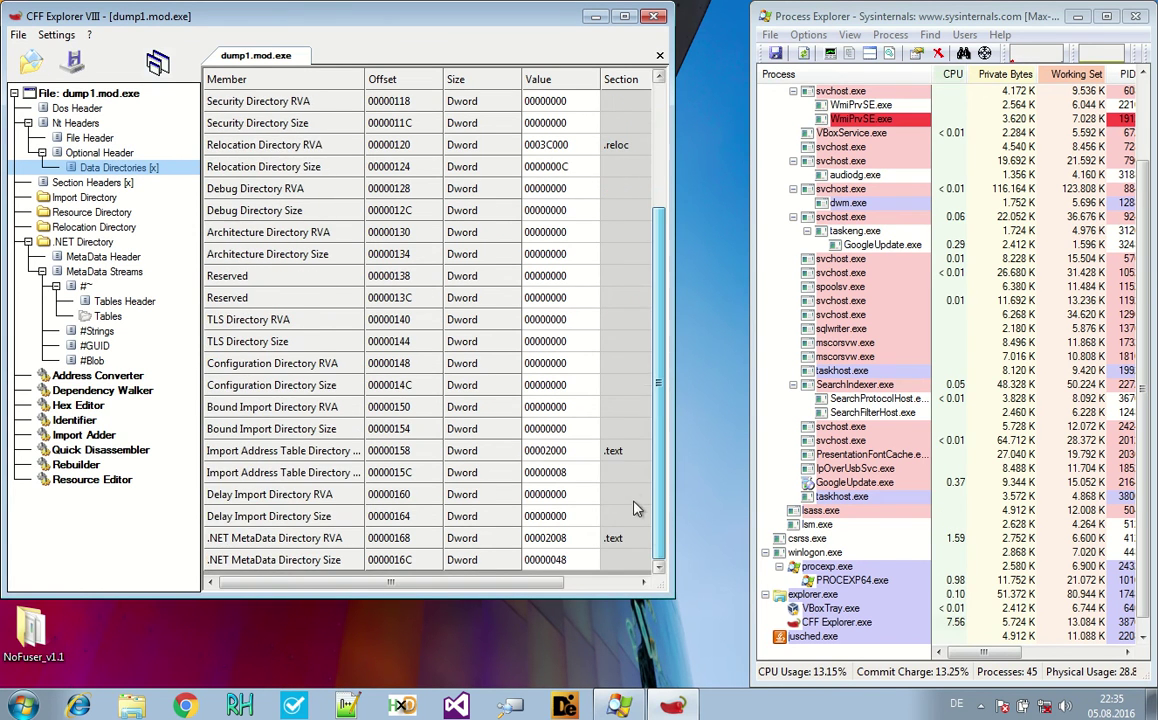
left_click(100, 184)
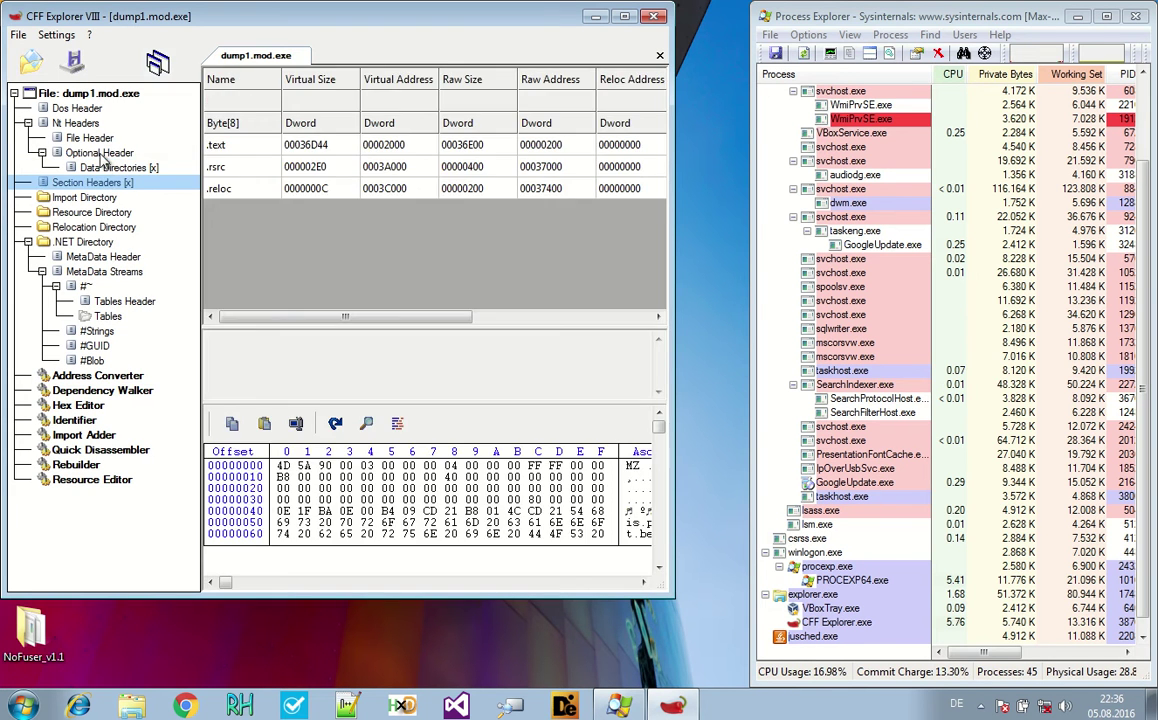
Check the optional header's lower fields, then save the modified dump1.mod.exe over the original file and close CFF Explorer
left_click(101, 152)
scroll(598, 369, "down", 3)
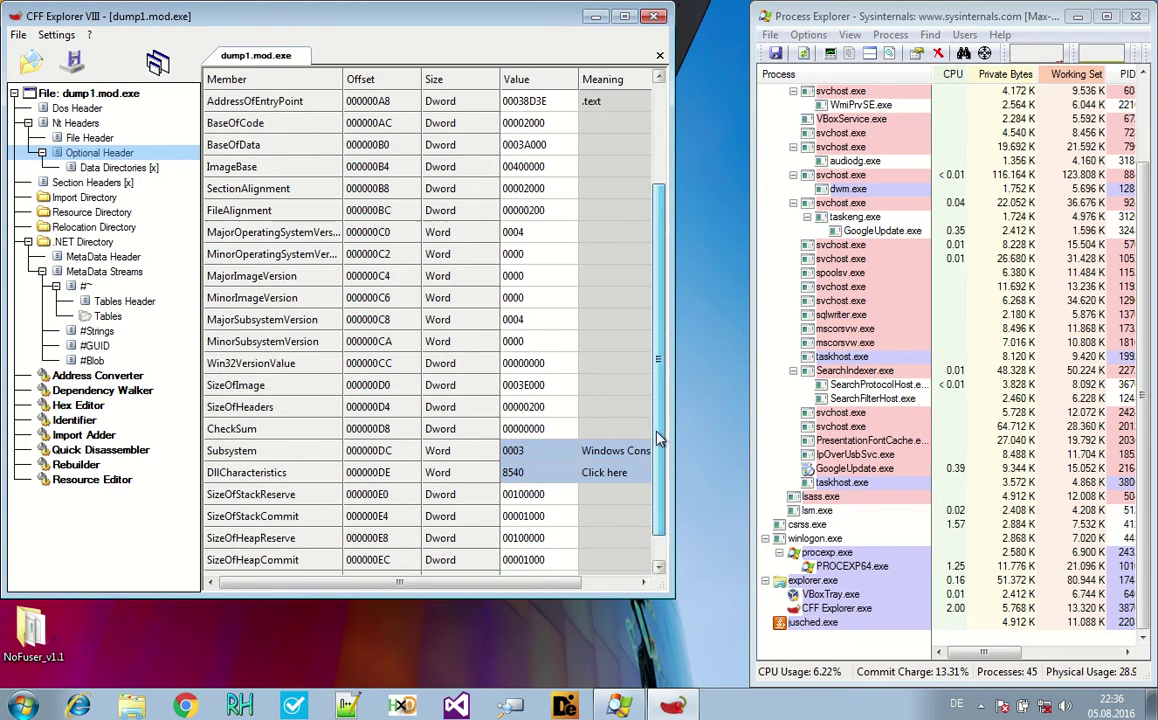
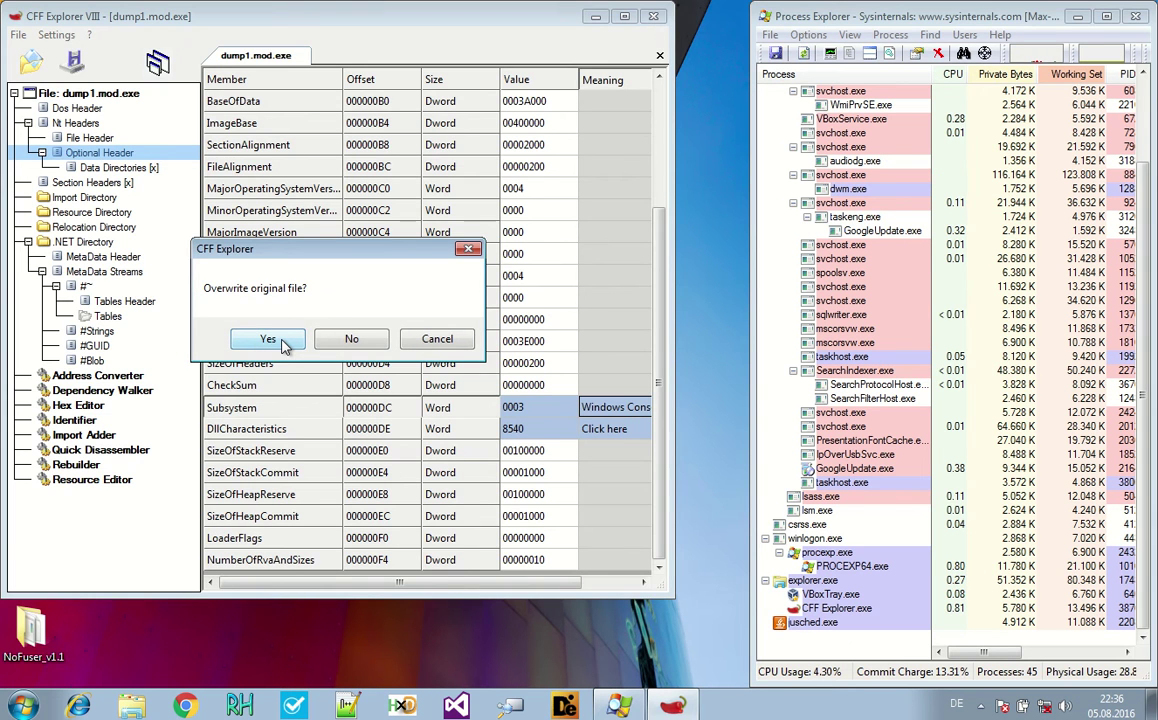
left_click(270, 340)
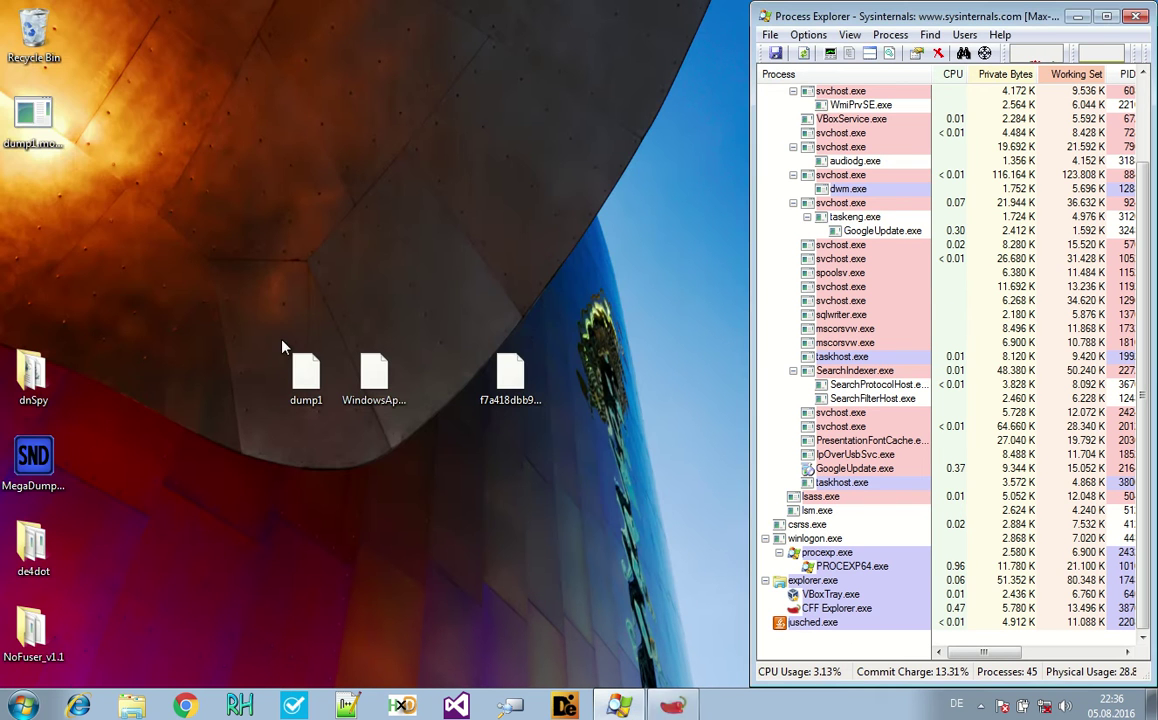
Rename dump1.mod.exe to dump1.mod.e1e and place it beside dump1 on the desktop
right_click(45, 128)
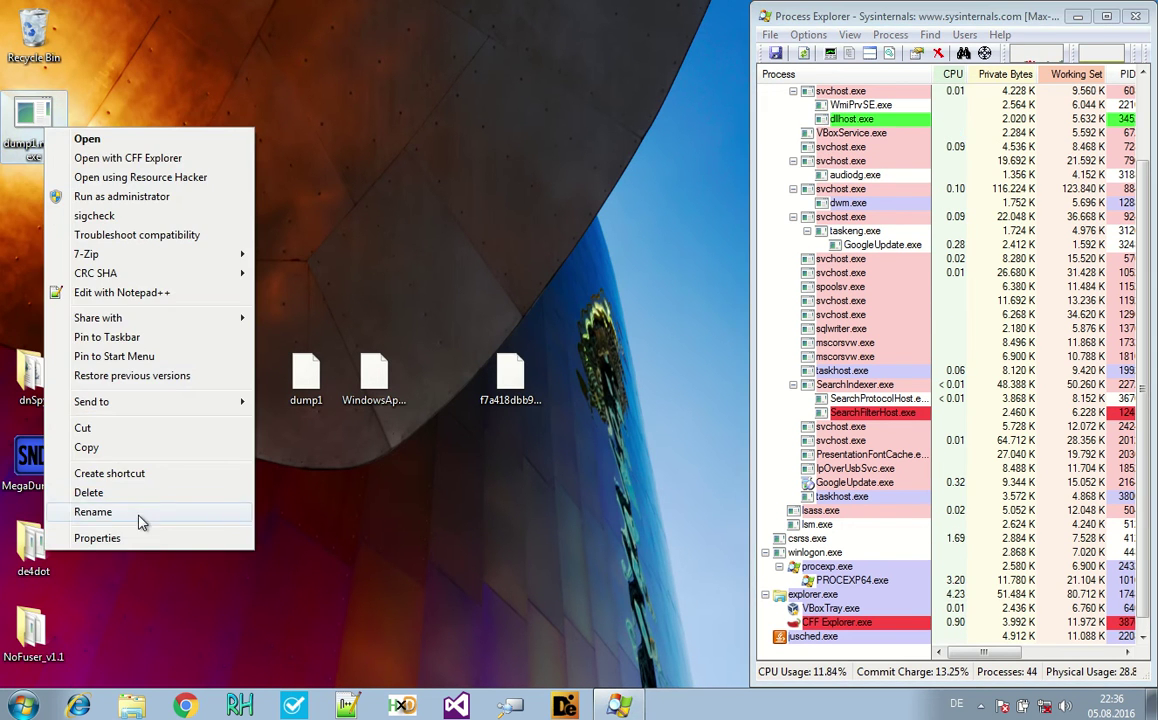
left_click(140, 515)
key("End")
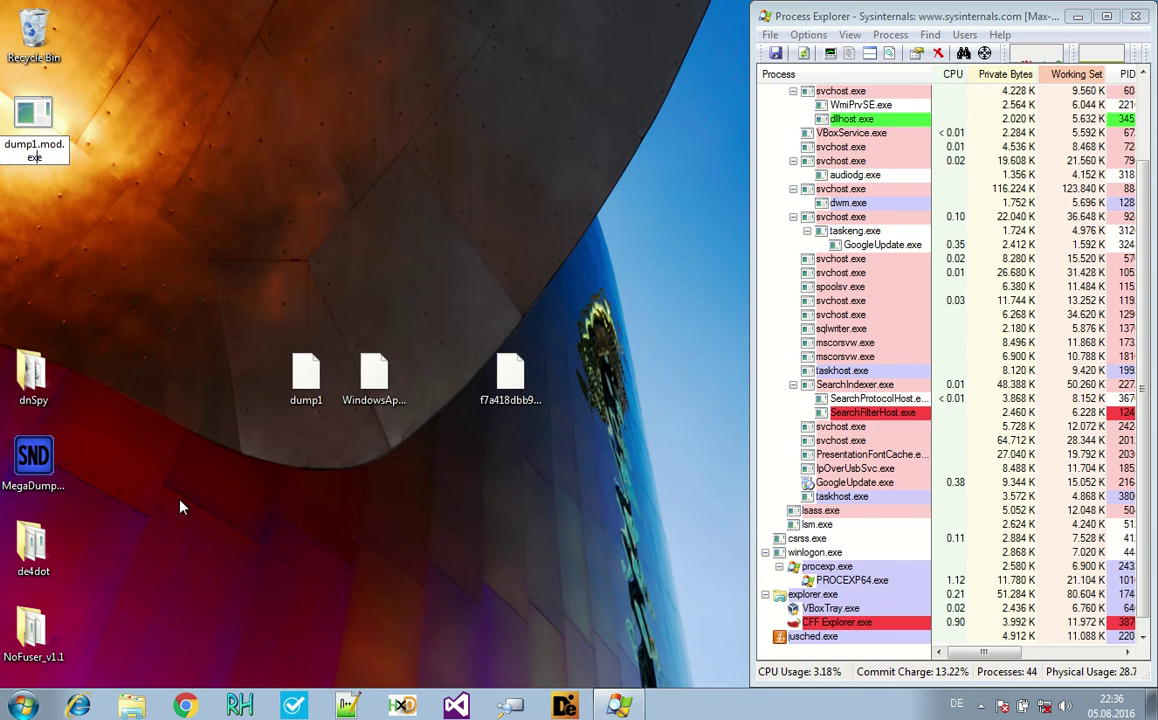
key("Return")
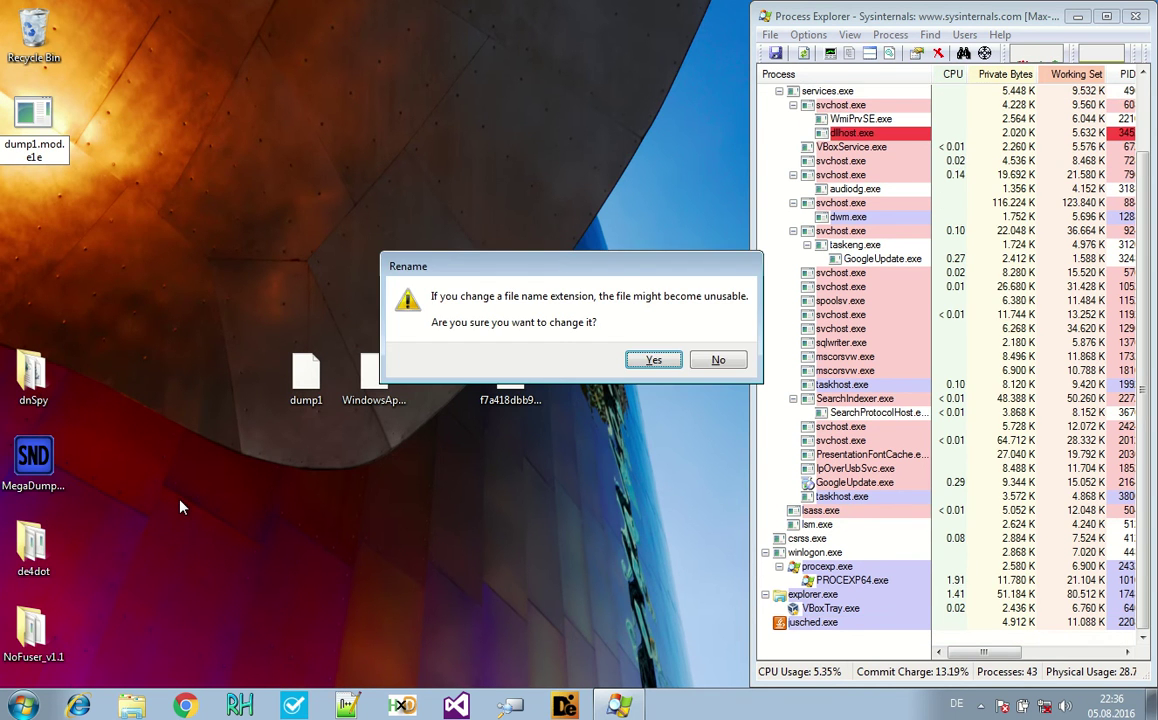
key("Return")
left_click_drag(34, 118, 237, 375)
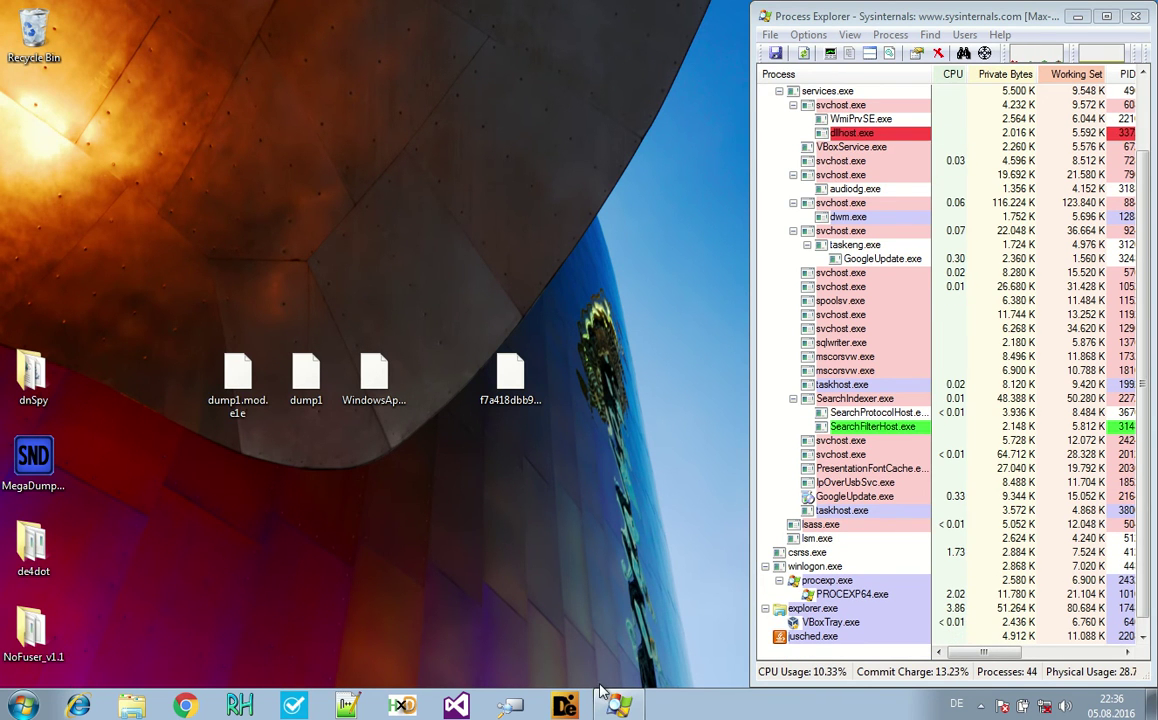
Open the dnSpy folder on the desktop and launch dnSpy.exe from it
double_click(31, 372)
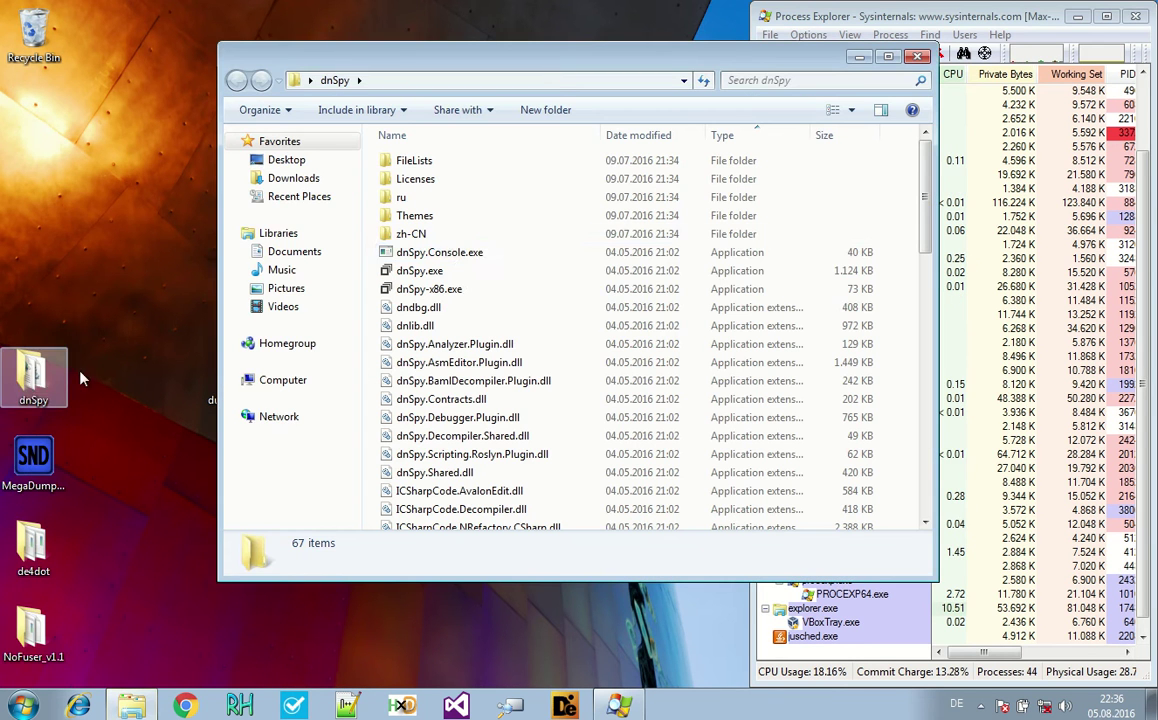
left_click_drag(476, 62, 776, 59)
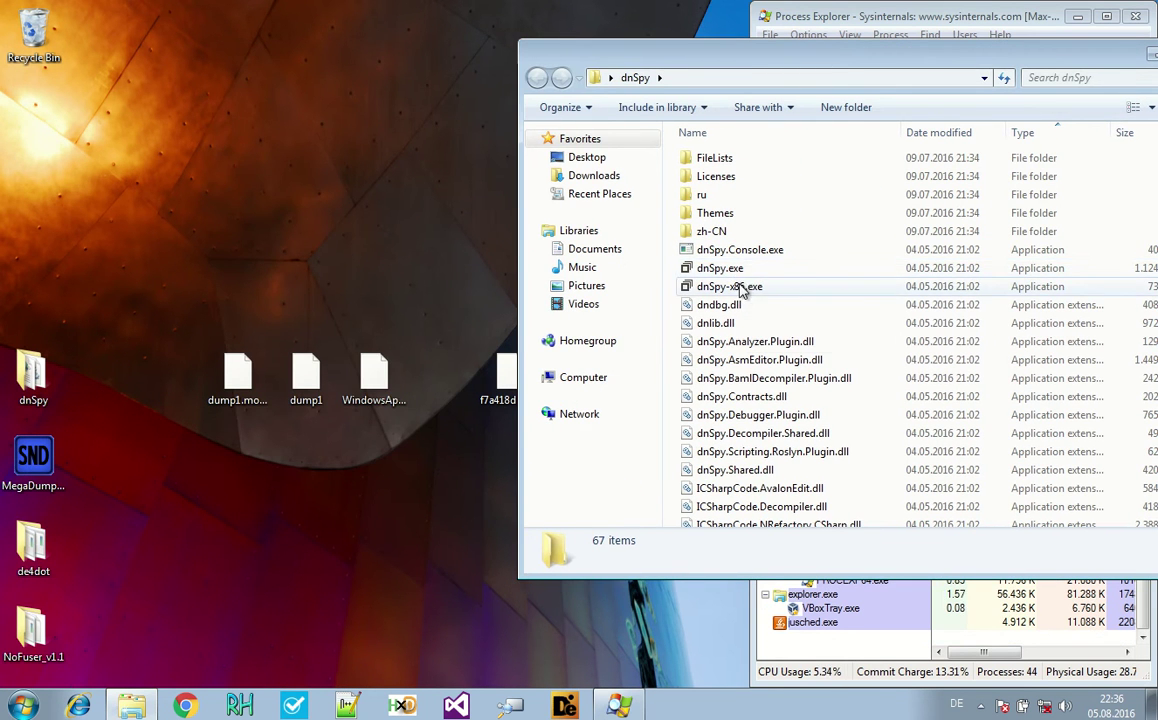
right_click(729, 266)
left_click(800, 333)
left_click(968, 365)
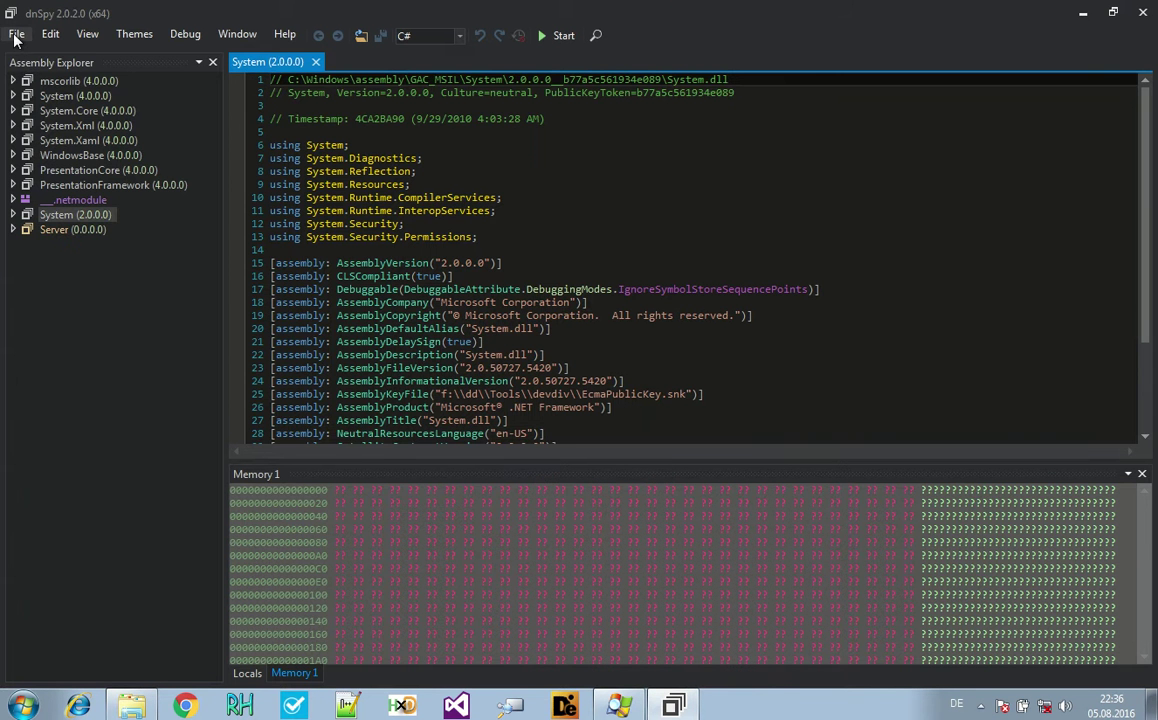
Go to the entry point of the netmodule loaded from dump1 and examine its obfuscated control flow
double_click(74, 199)
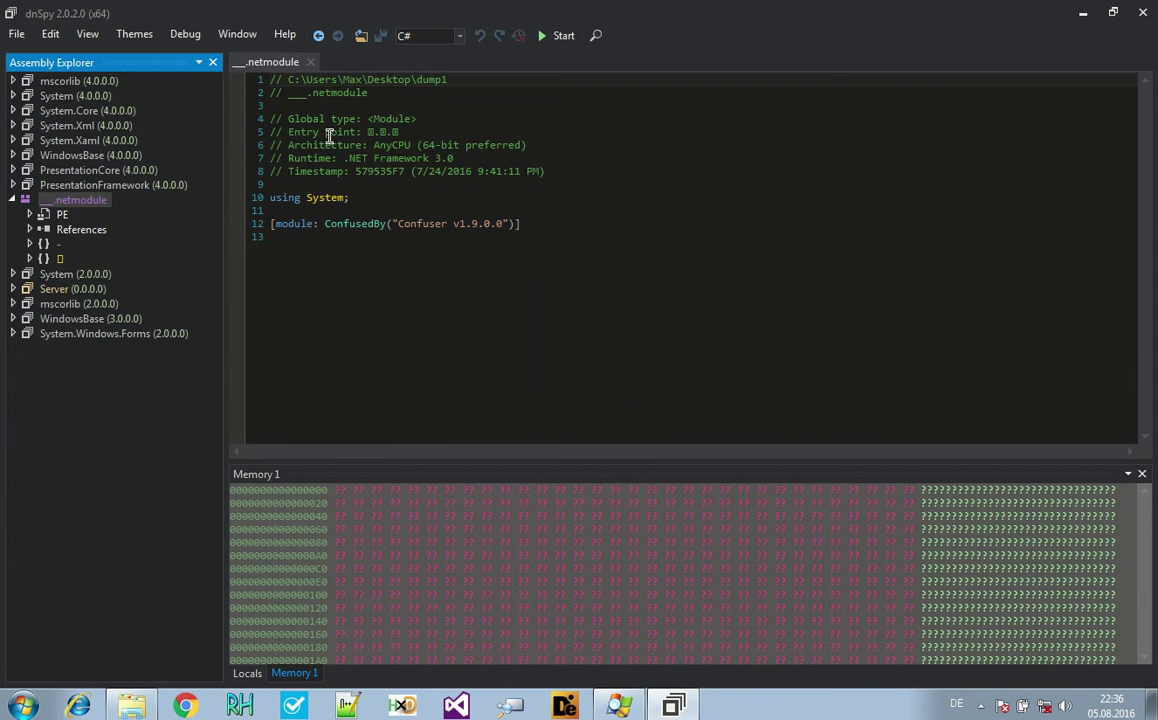
left_click(368, 131)
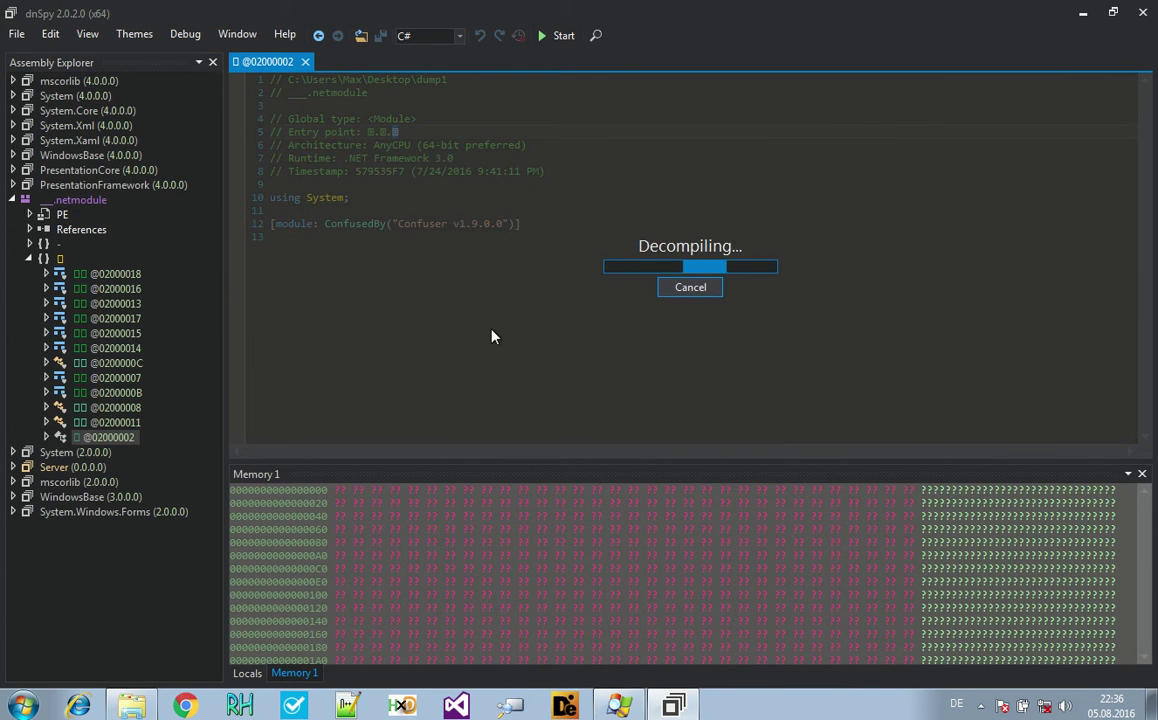
scroll(492, 330, "down", 1)
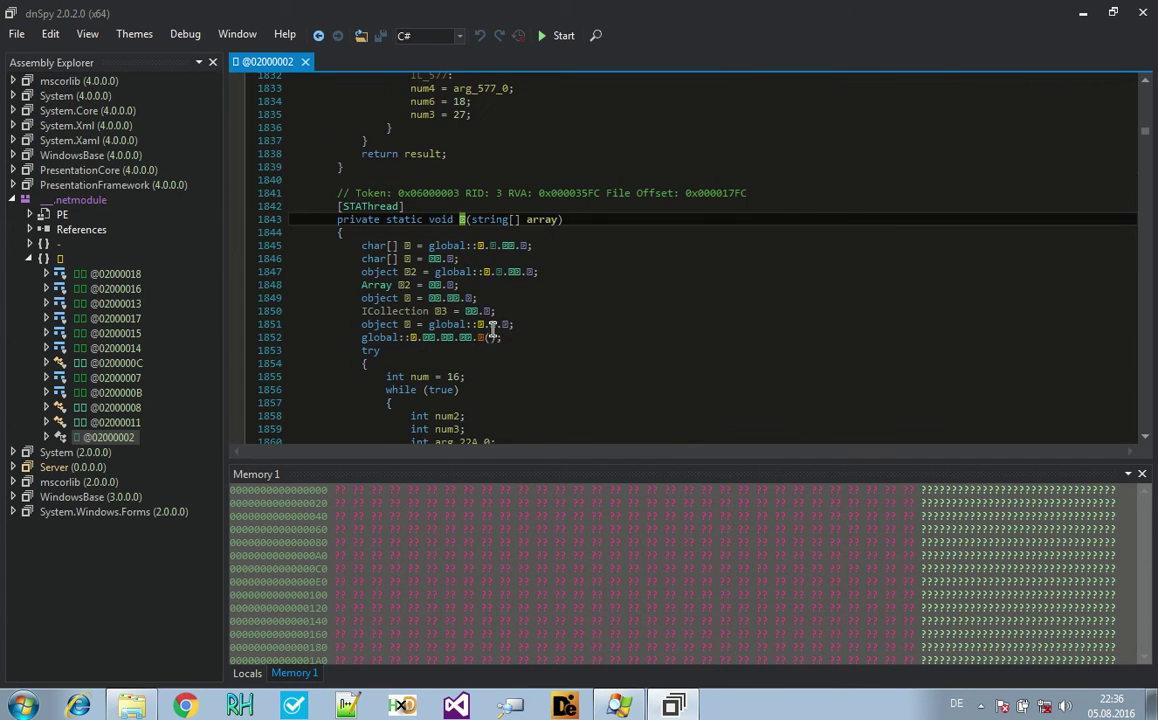
scroll(492, 330, "down", 3)
scroll(492, 330, "down", 20)
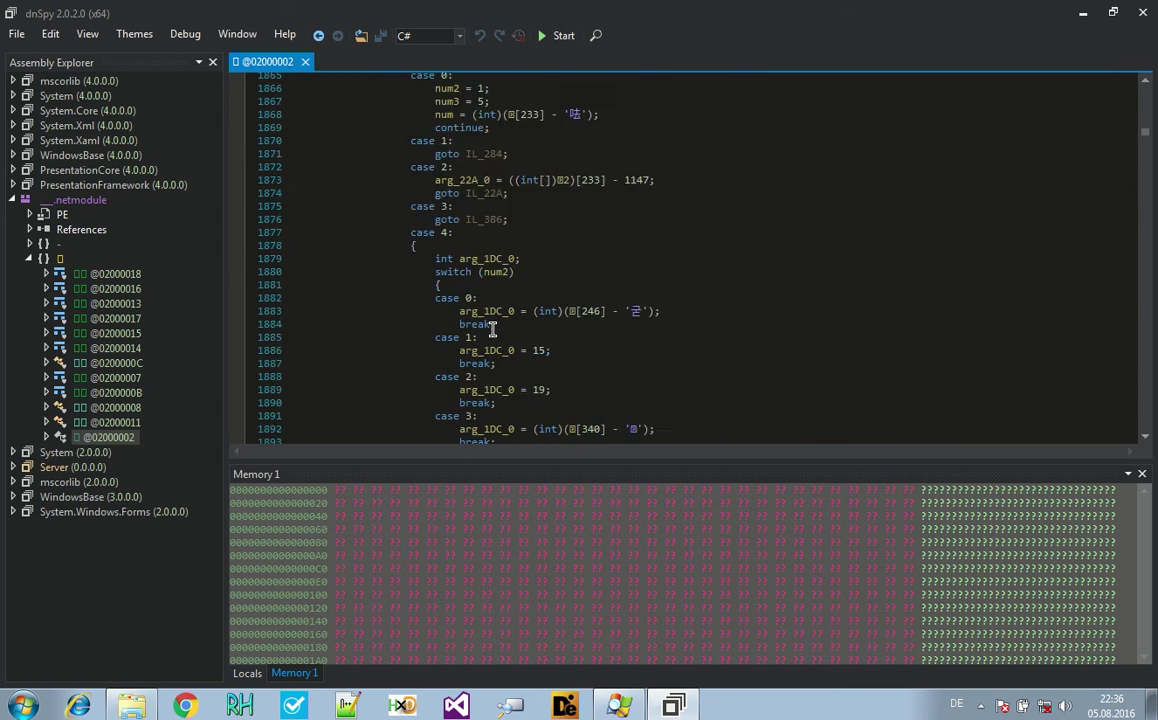
scroll(492, 337, "down", 20)
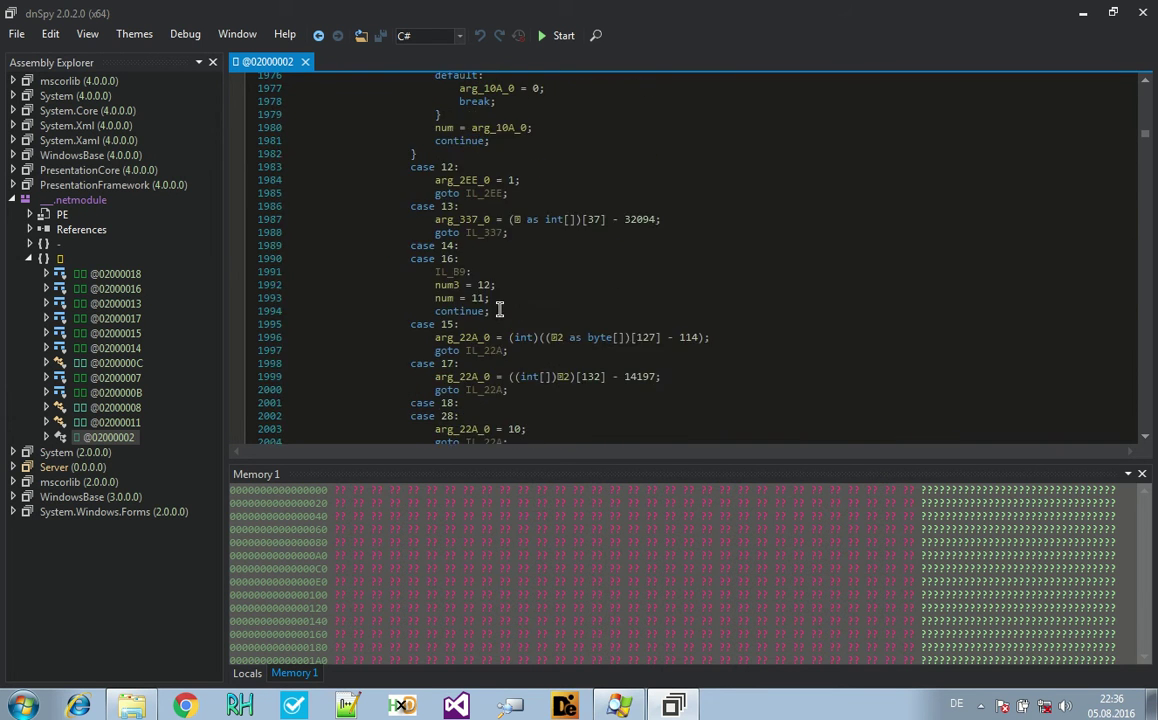
scroll(493, 326, "down", 20)
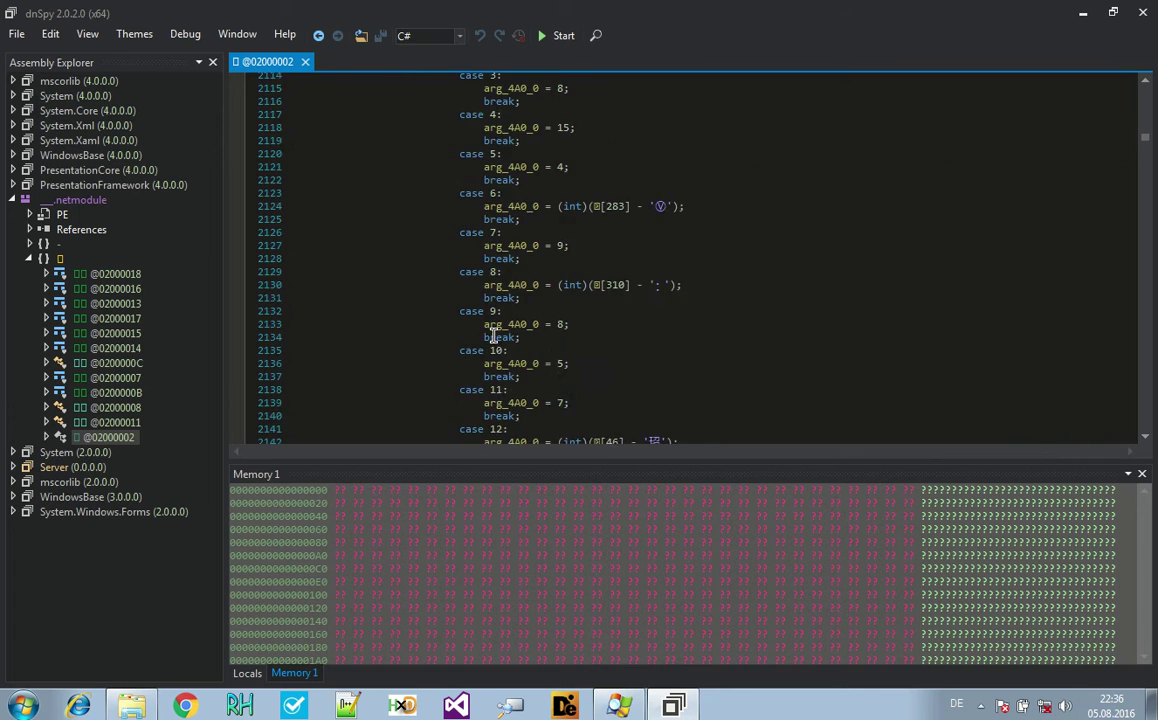
scroll(490, 343, "down", 7)
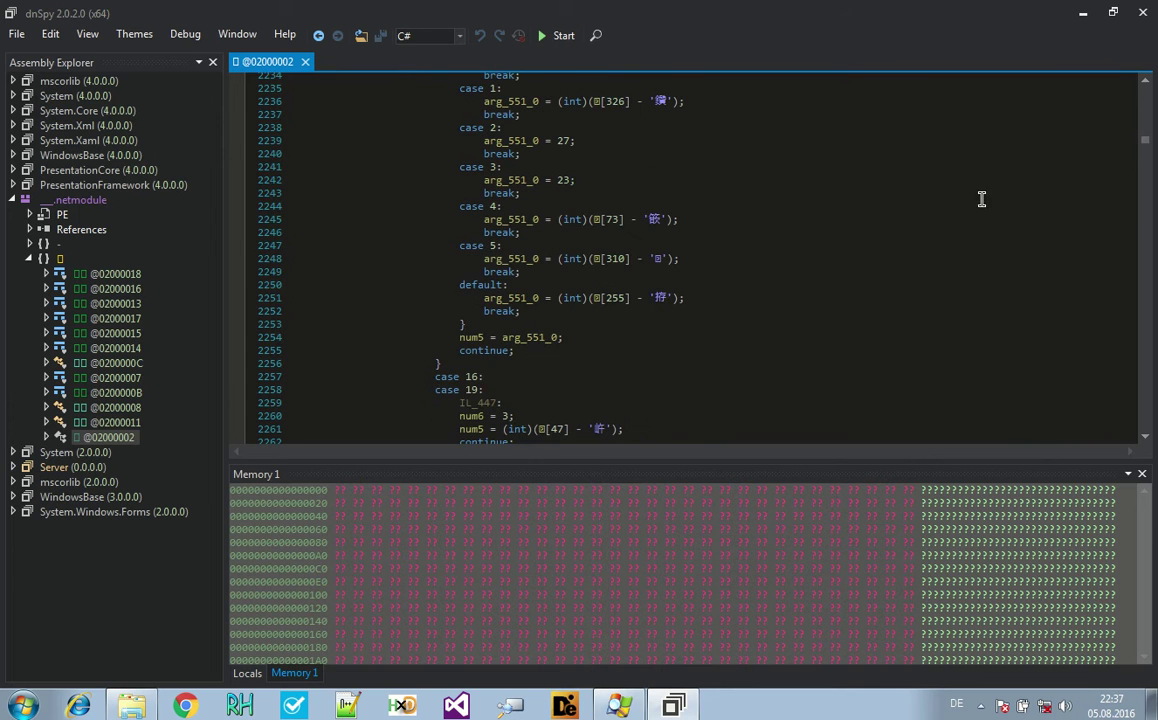
left_click_drag(1148, 146, 1070, 92)
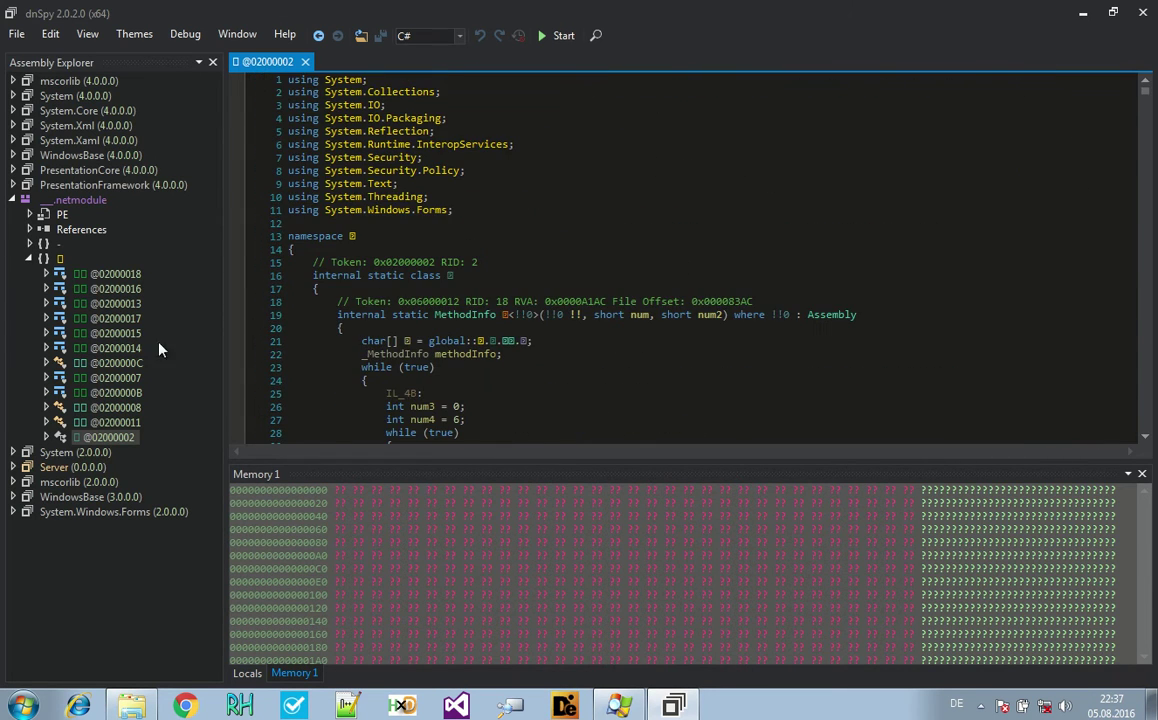
Switch to the NoFuser_v1.1 folder, run NoFuser.exe on dump1.mod.e1e and close its console once finished
left_click(1083, 12)
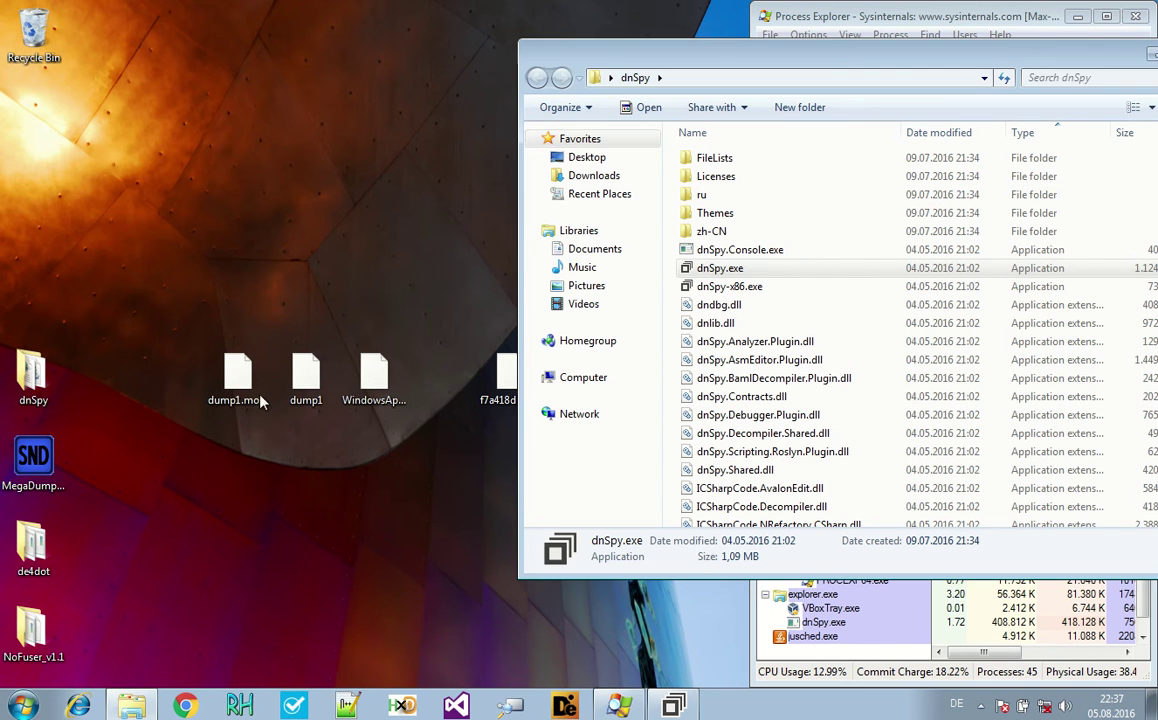
left_click(210, 377)
double_click(33, 635)
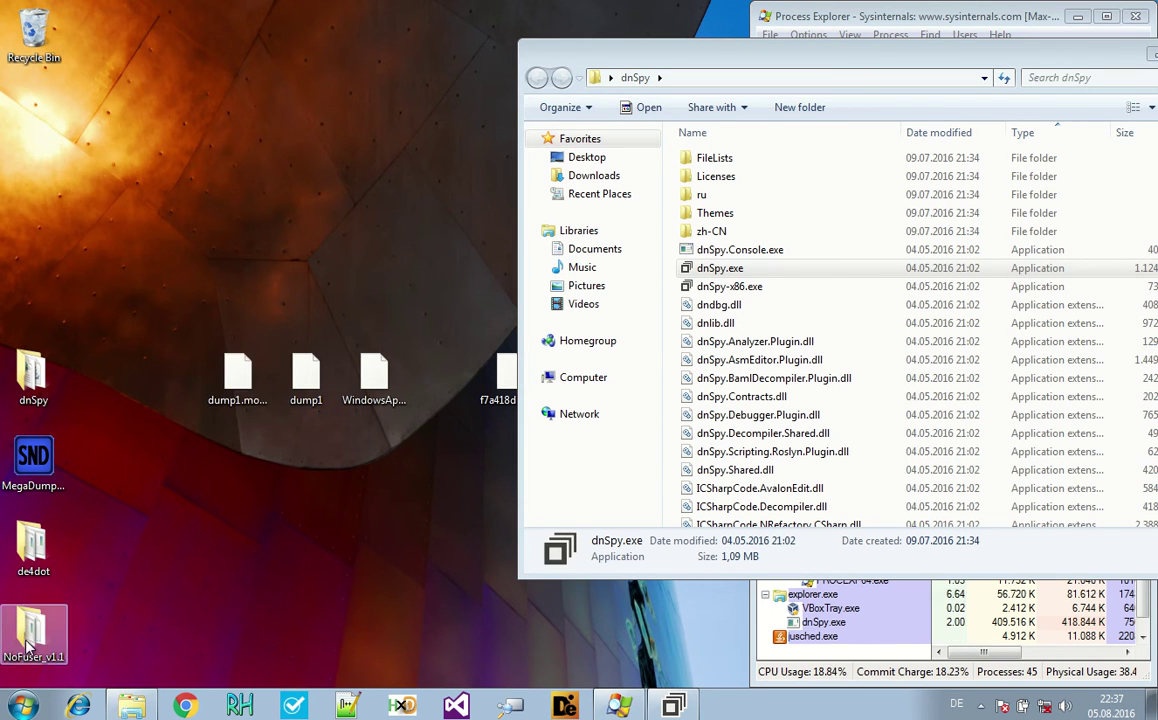
left_click_drag(230, 28, 724, 145)
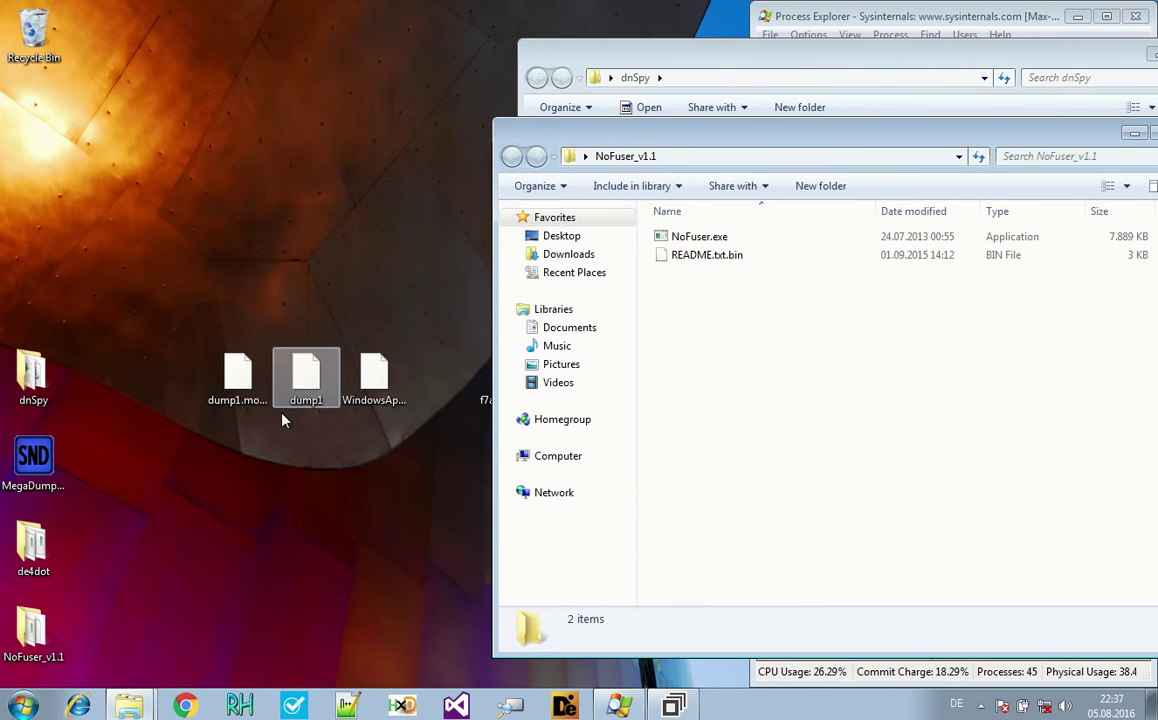
left_click(240, 397)
left_click_drag(240, 390, 698, 238)
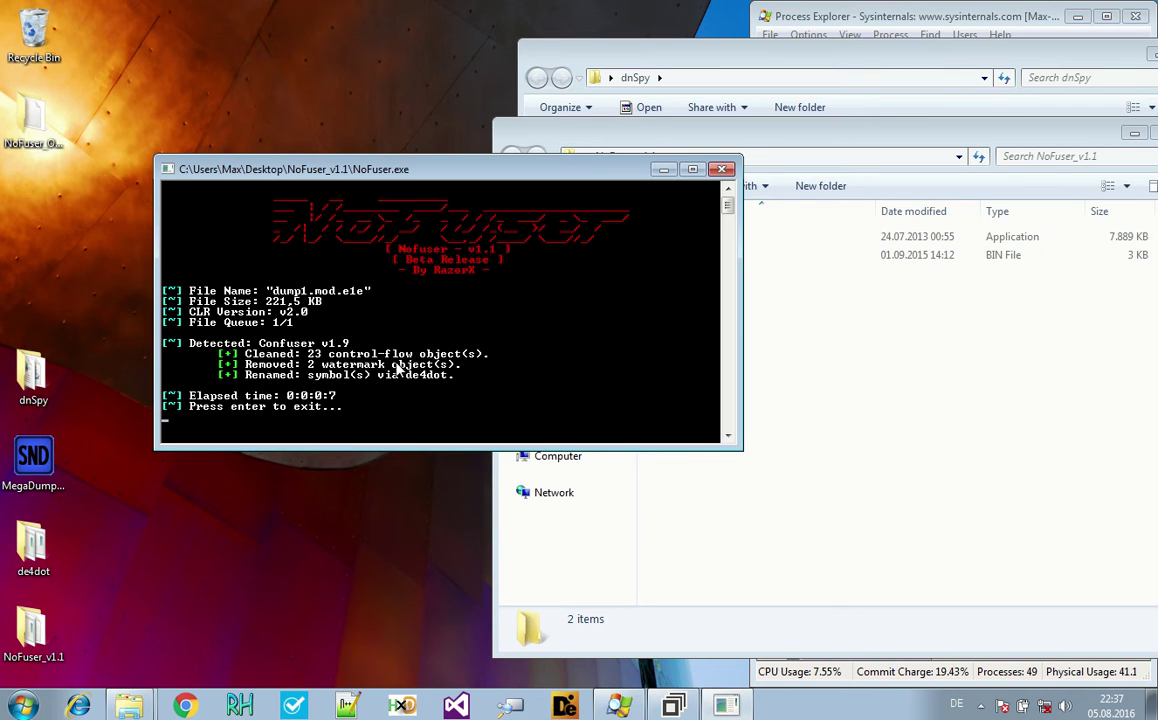
key("Return")
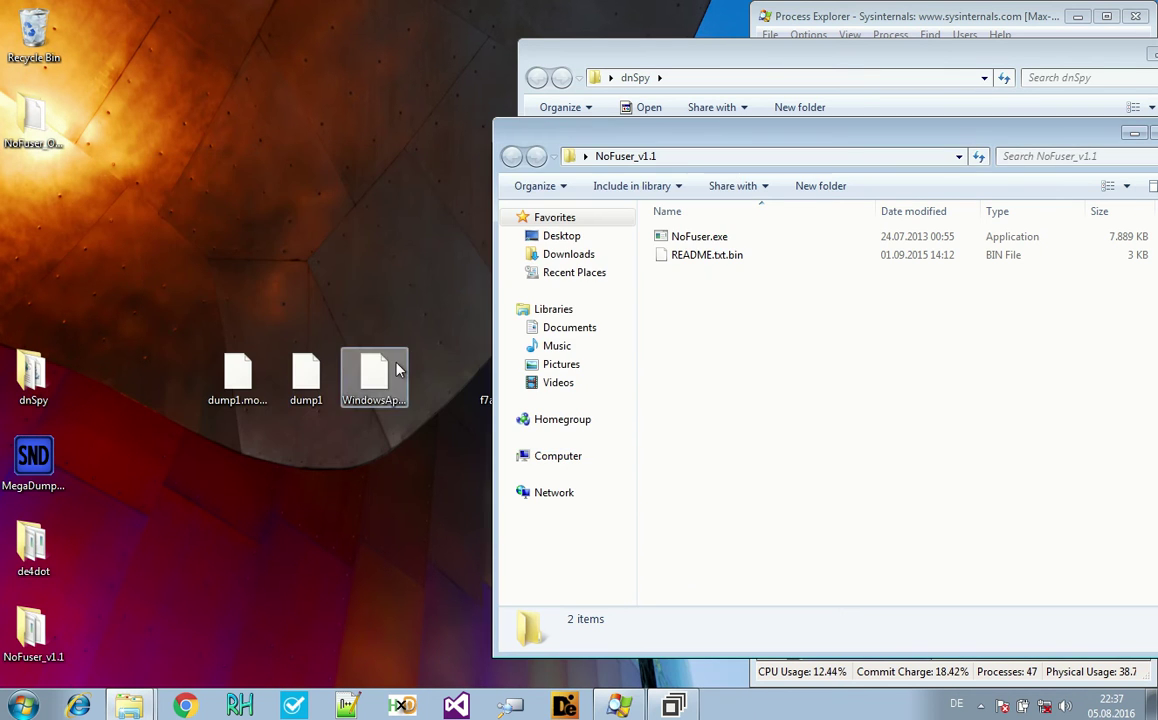
Open the NoFuser_Output folder and rename its dump1.mod.e1e file as dump1.mod.cleaned
double_click(20, 135)
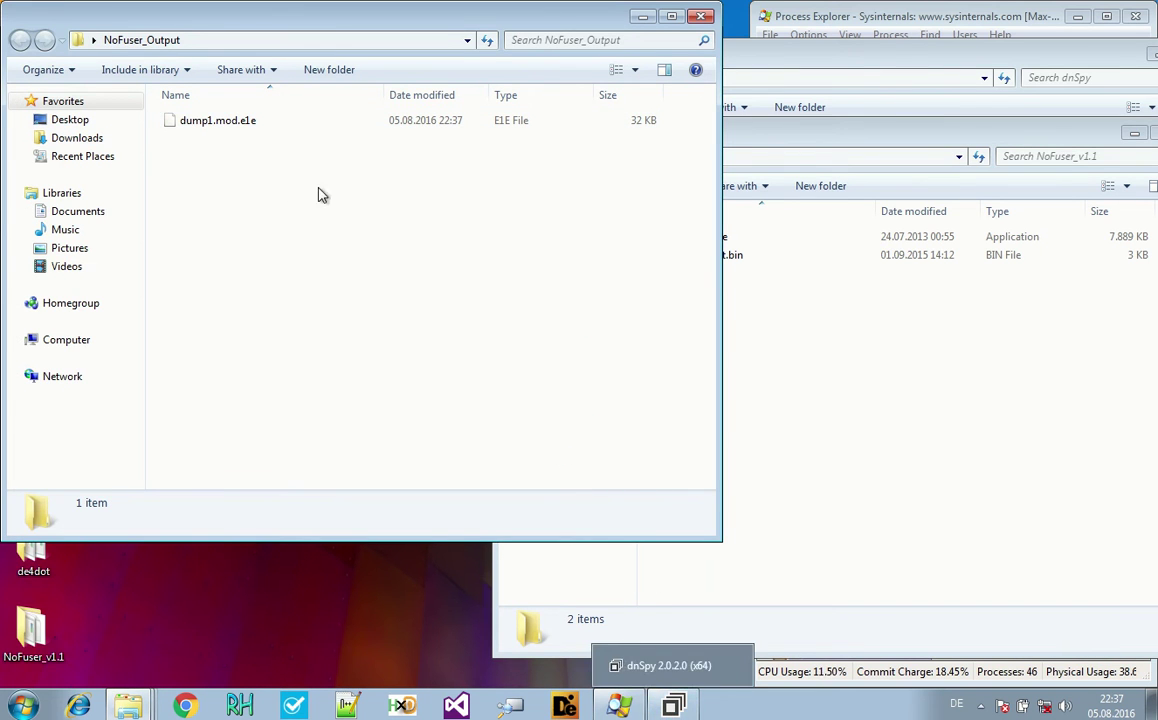
right_click(225, 122)
left_click(322, 393)
key("Right")
key("Right")
type("cleaned")
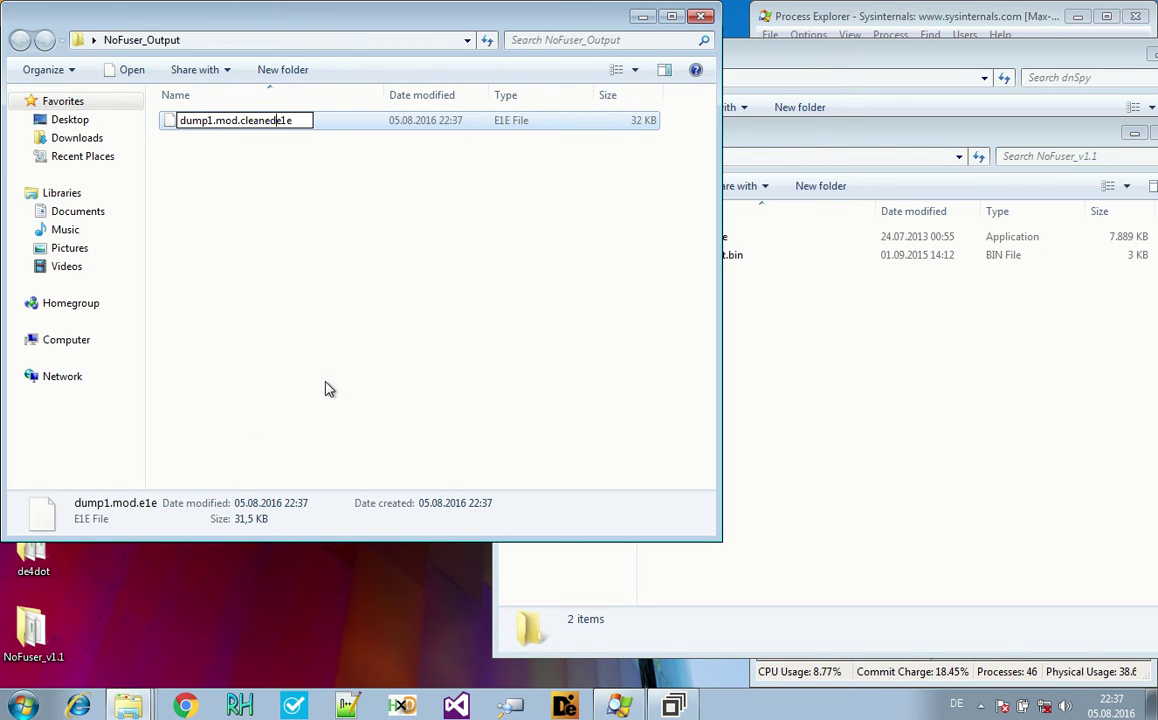
key("Delete")
key("Delete")
key("Return")
key("Return")
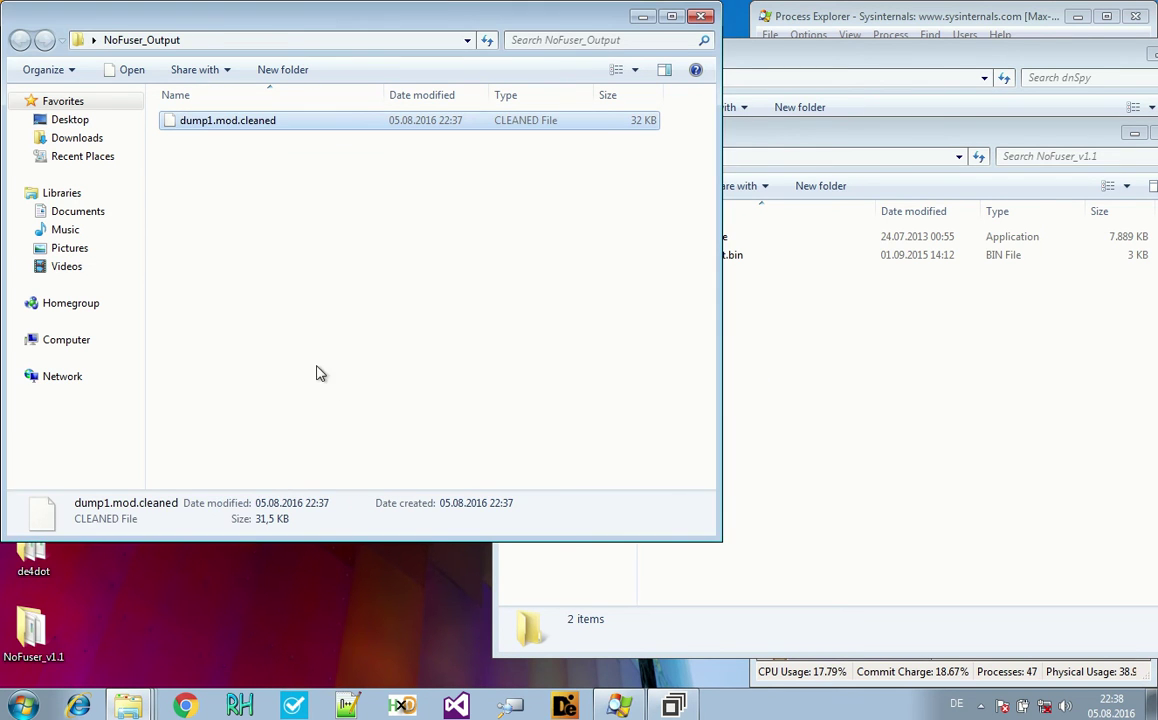
Move dump1.mod.cleaned onto the desktop beside the other dumps and delete the emptied NoFuser_Output folder
left_click_drag(215, 119, 150, 368)
left_click(704, 16)
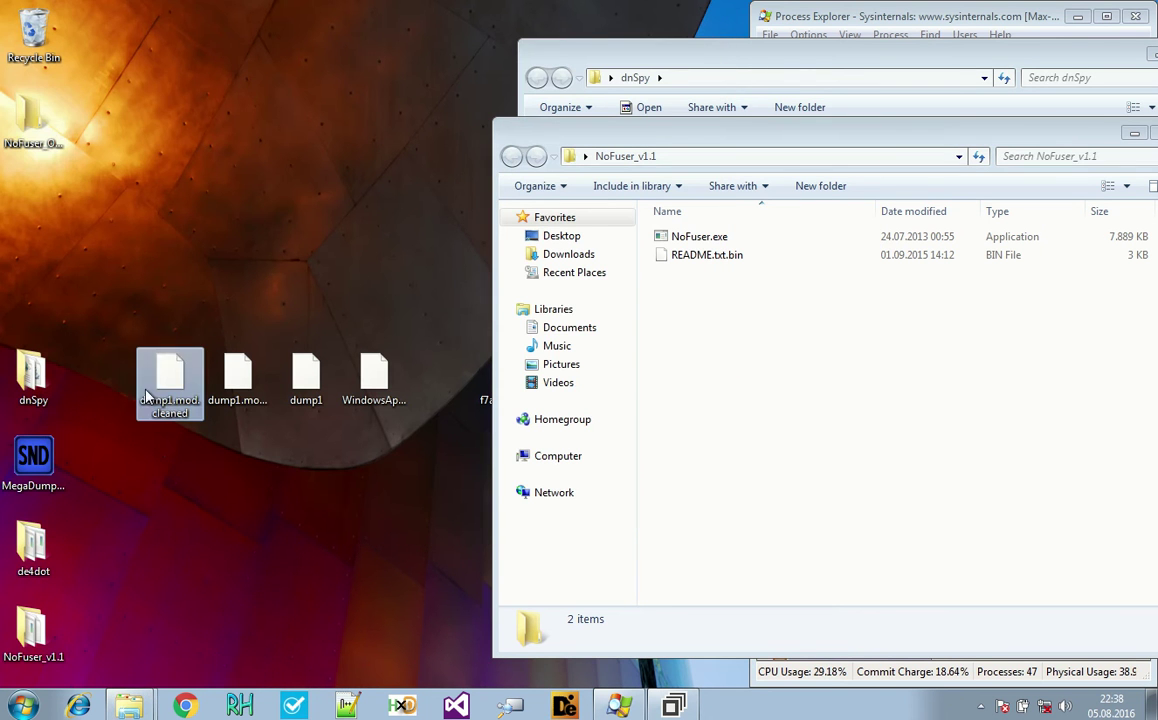
left_click(52, 124)
key("Delete")
key("Return")
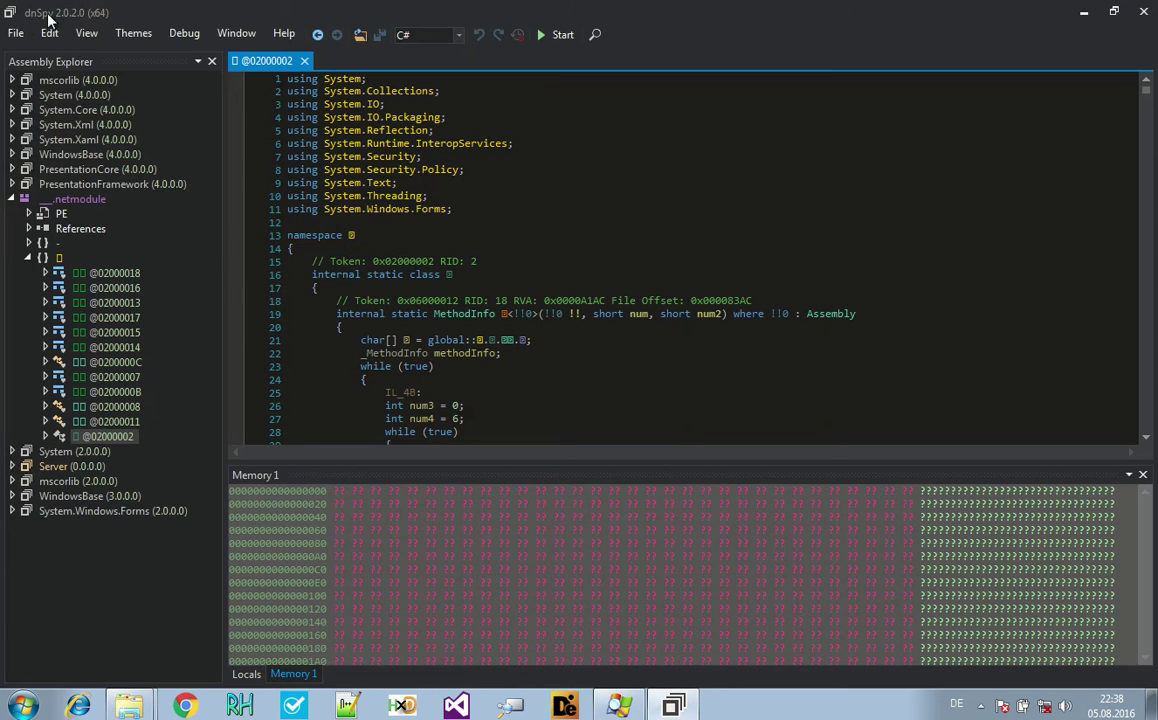
Switch to dnSpy and open dump1.mod.cleaned from the desktop, listing files of all types
left_click(16, 33)
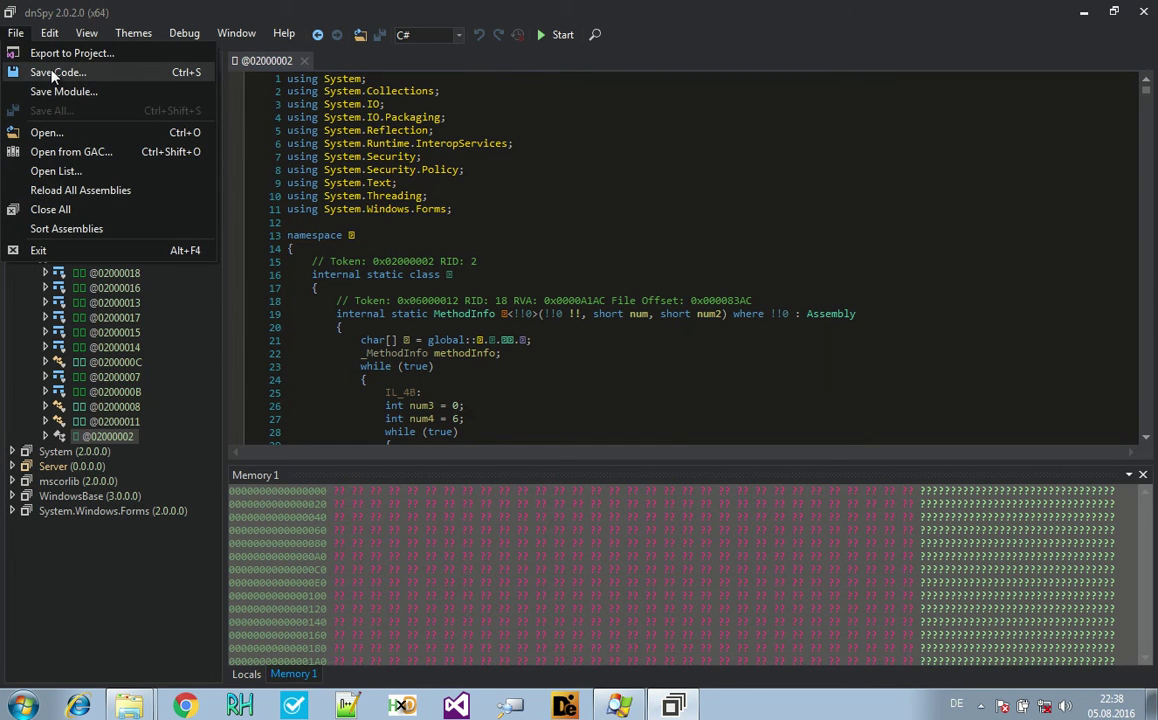
left_click(45, 132)
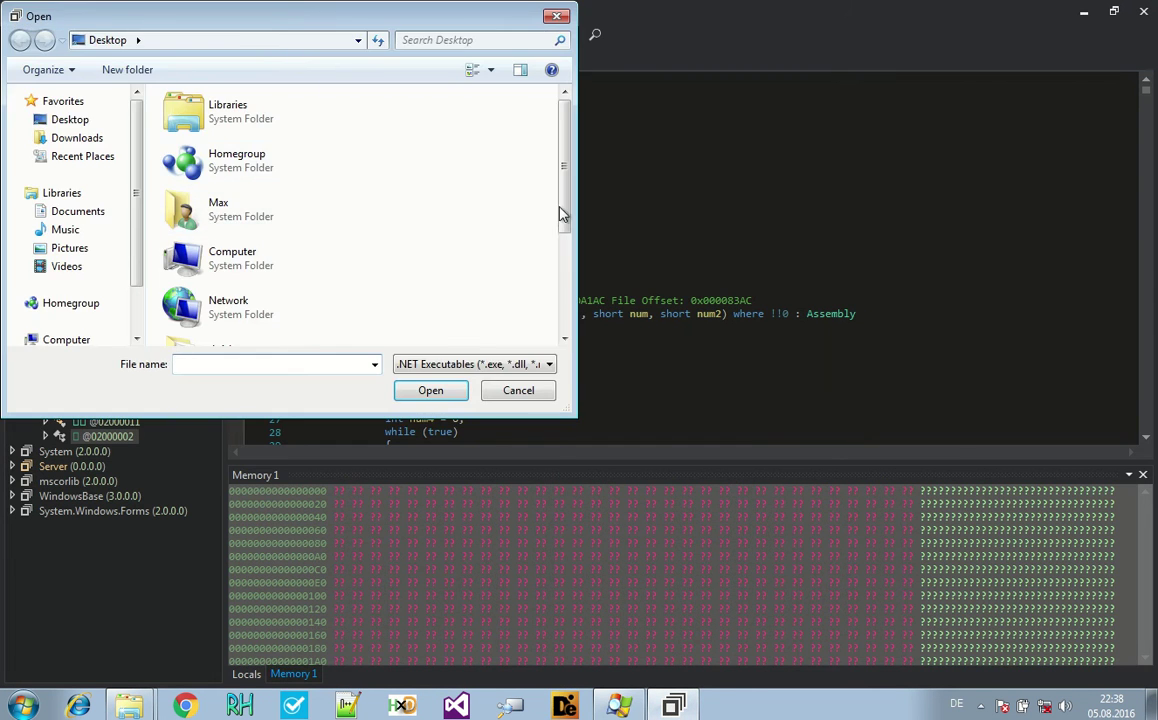
left_click_drag(548, 220, 558, 313)
left_click(452, 364)
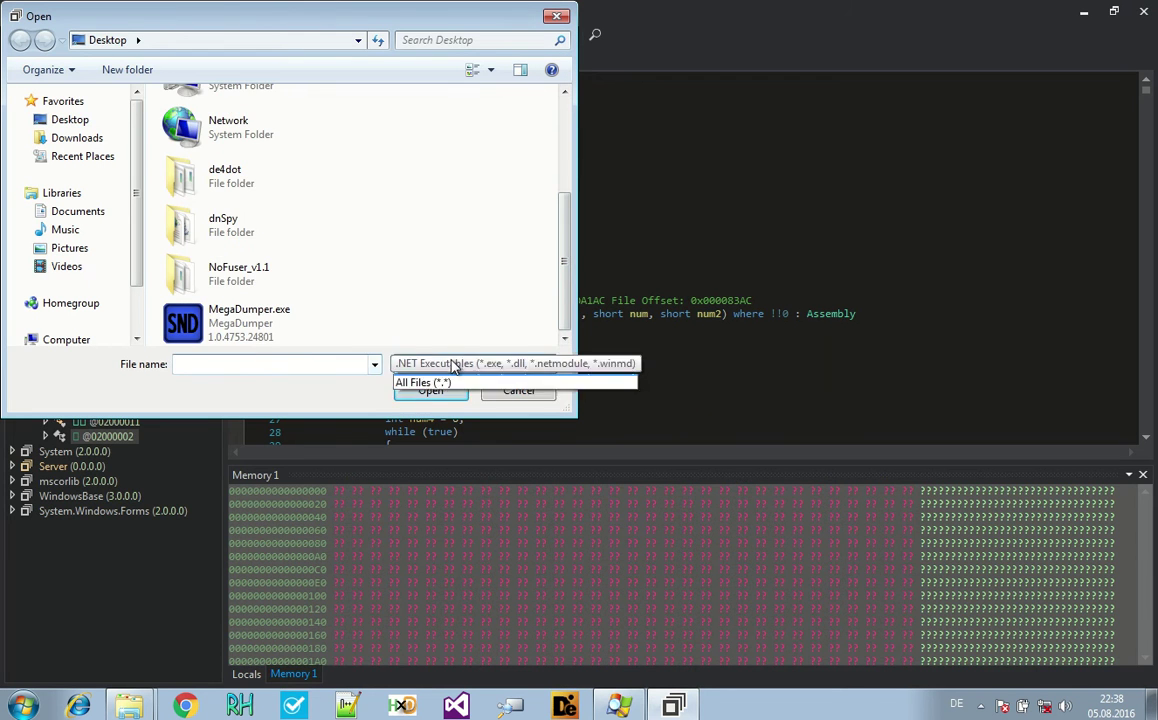
left_click(439, 395)
left_click_drag(556, 175, 538, 323)
left_click(265, 130)
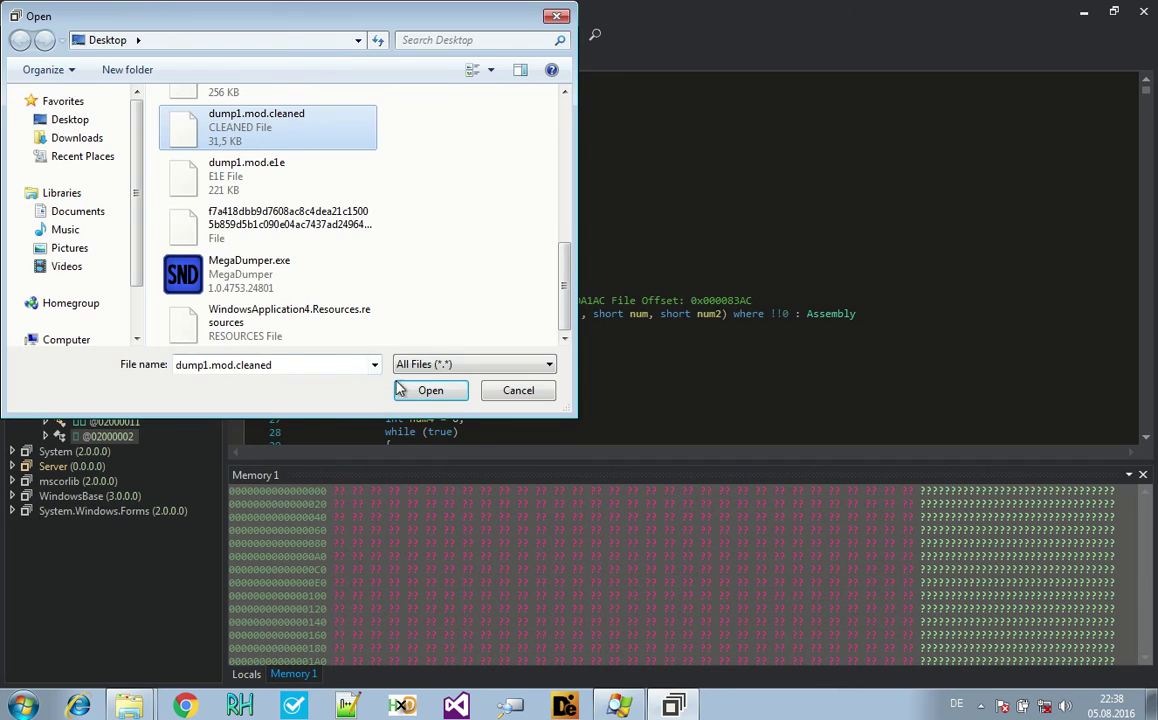
left_click(428, 390)
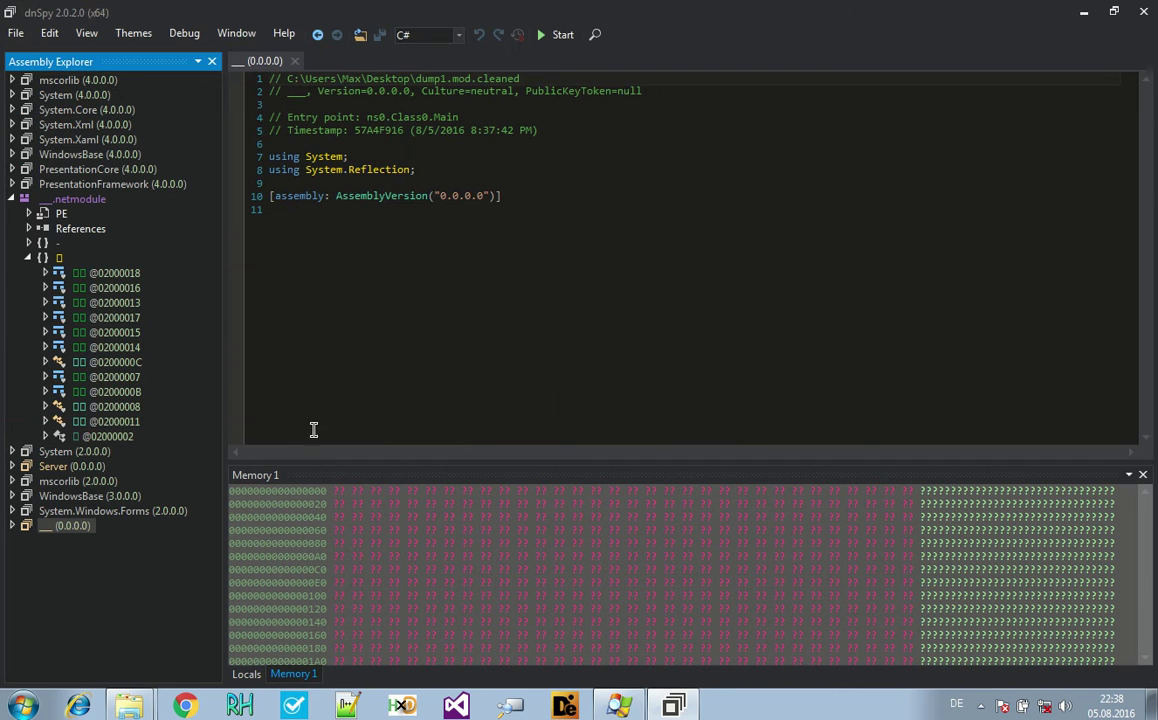
Go to the cleaned module's Main entry point and examine how it loads a.zip and extracts /Server.exe
left_click(449, 118)
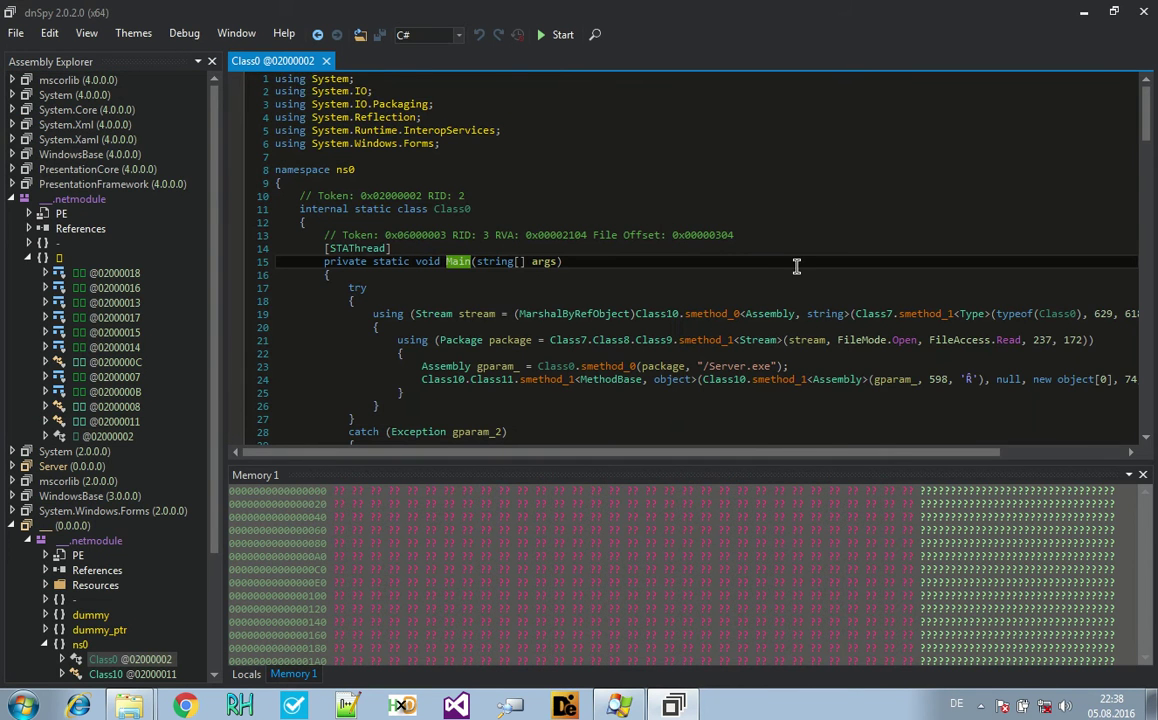
scroll(797, 266, "down", 2)
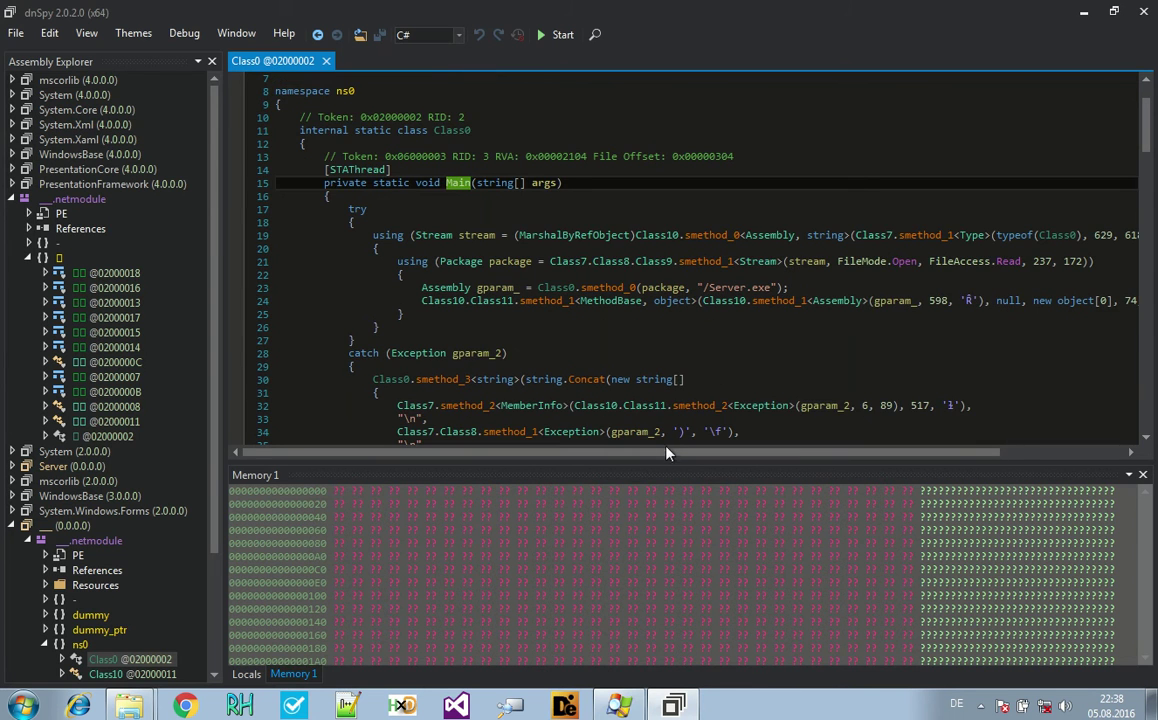
left_click_drag(667, 451, 805, 437)
left_click_drag(986, 432, 922, 414)
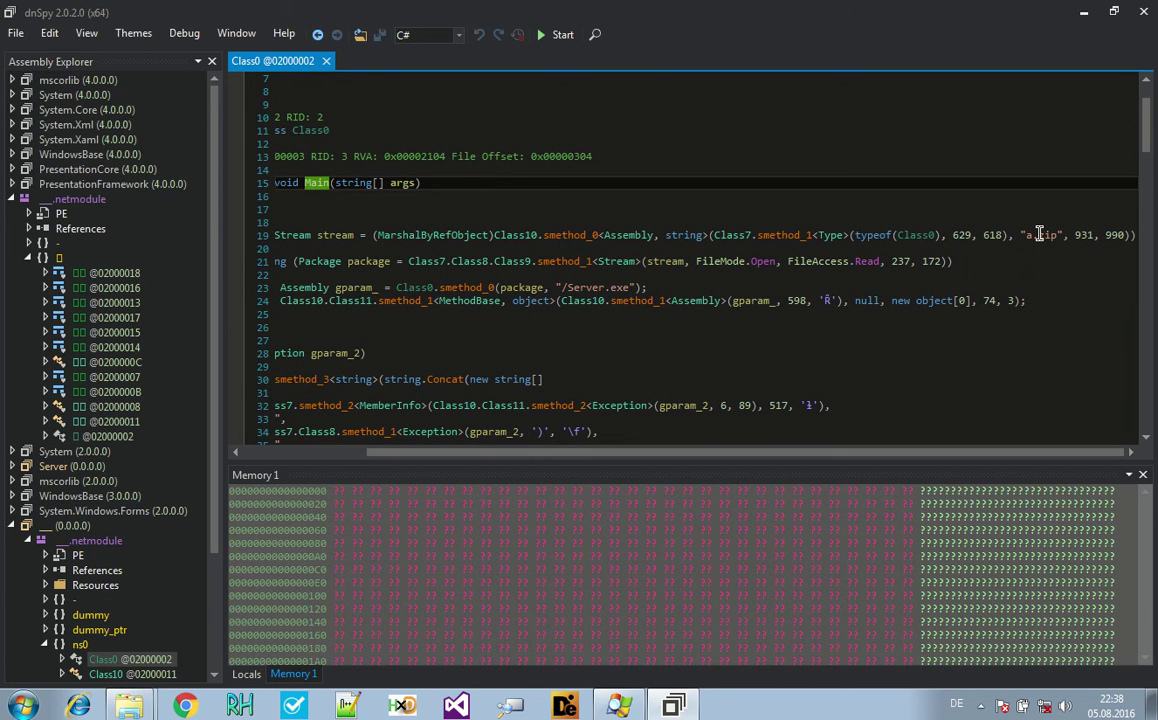
left_click_drag(1027, 240, 1100, 237)
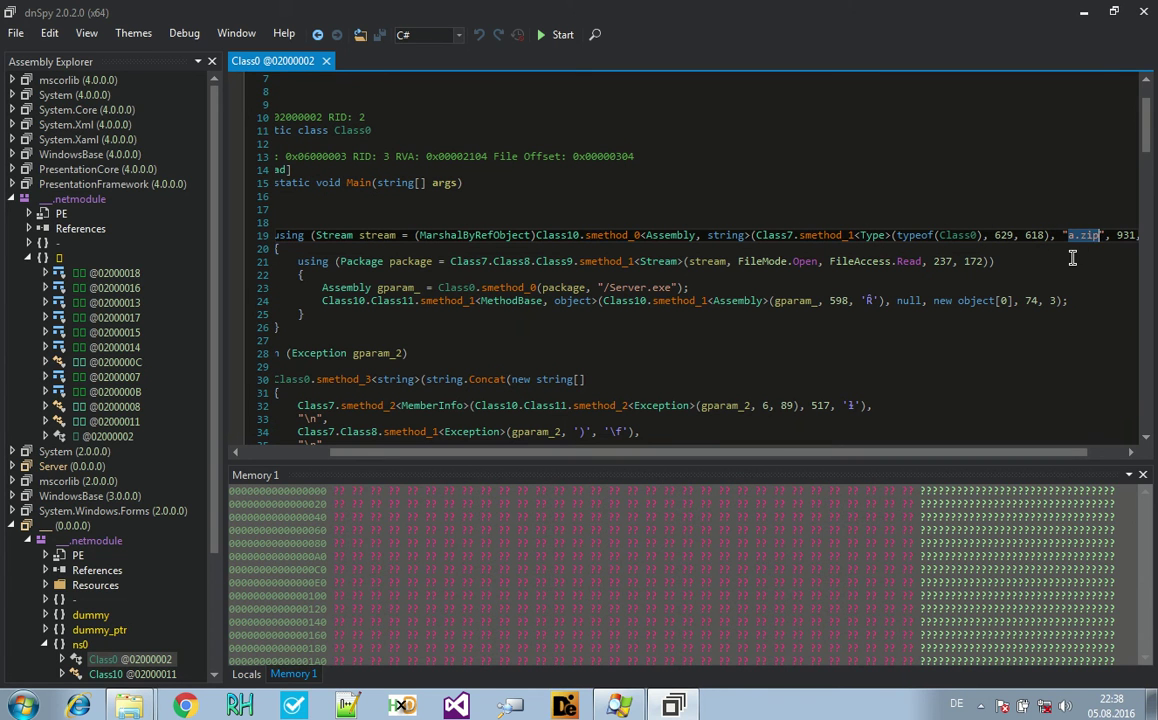
left_click(1012, 265)
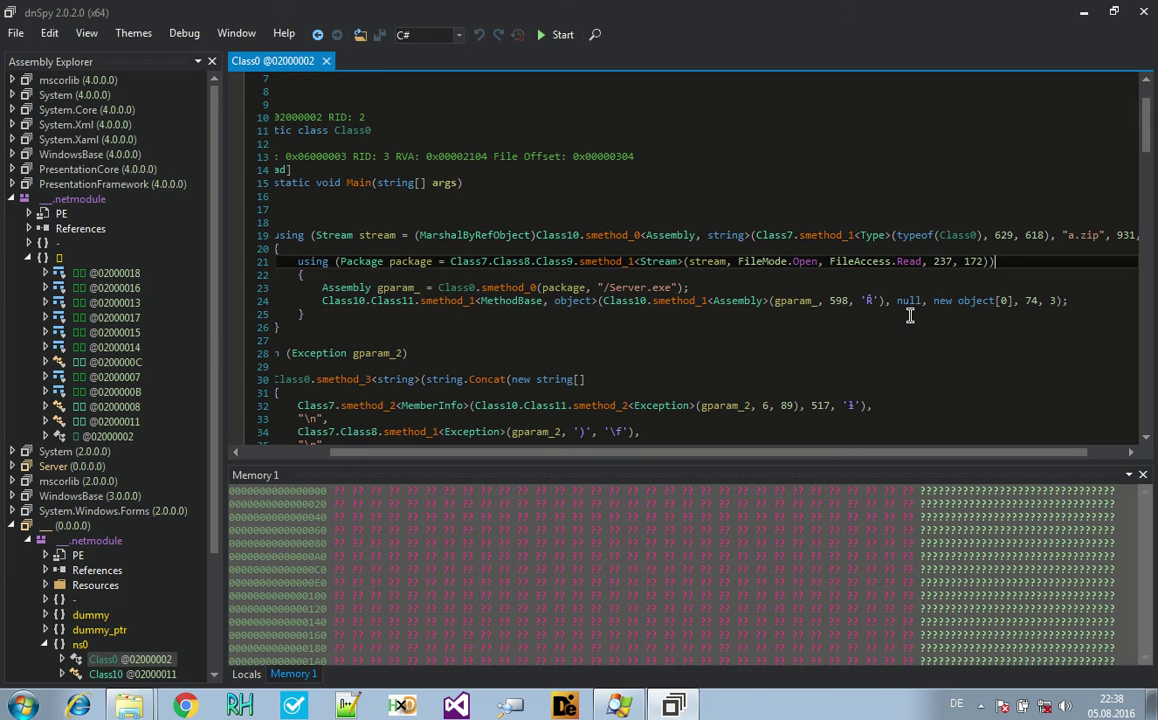
left_click_drag(1069, 235, 1096, 234)
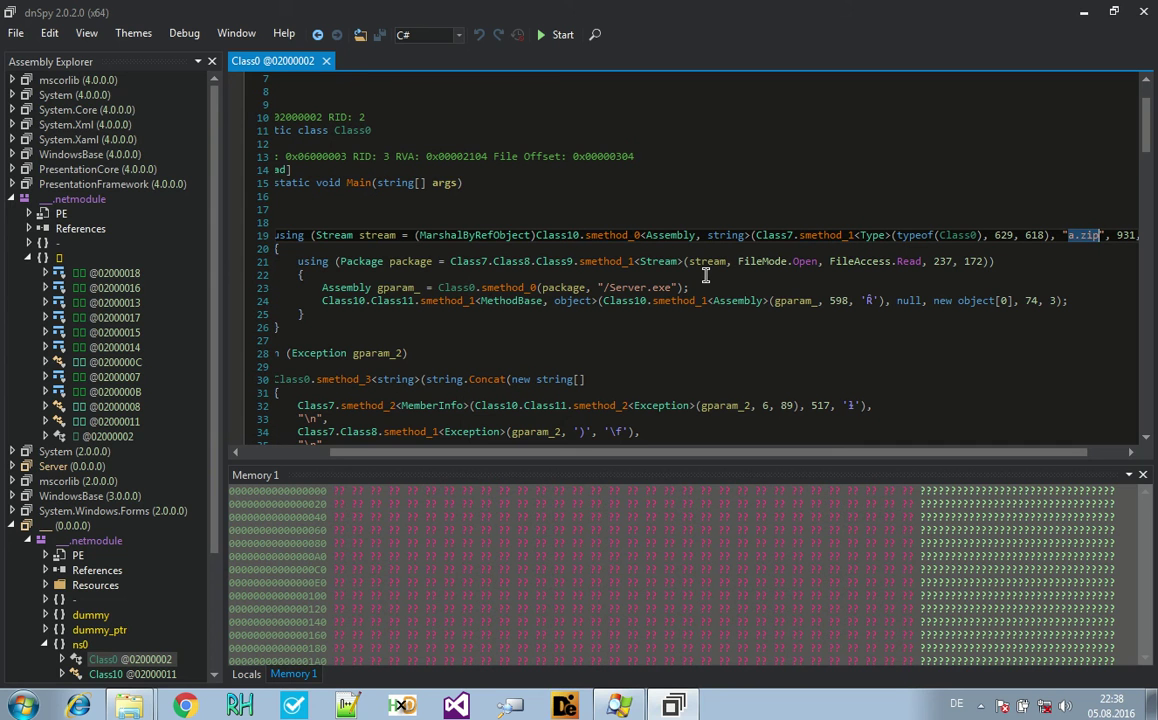
scroll(705, 275, "down", 1)
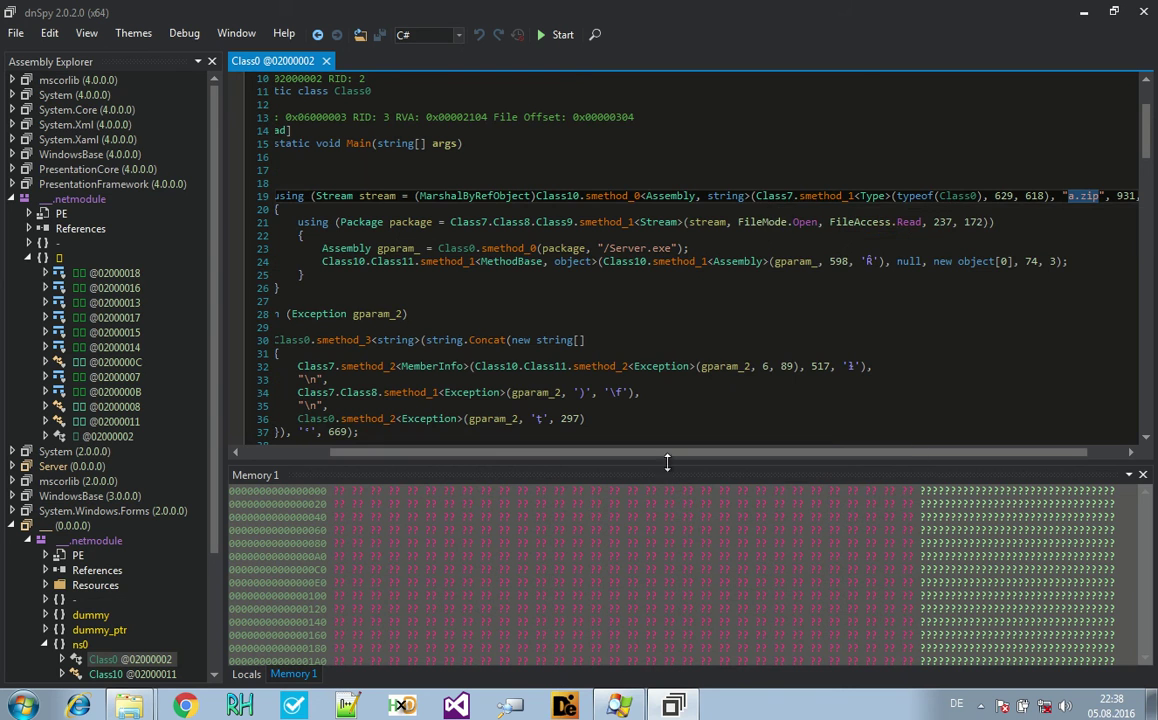
left_click_drag(690, 457, 910, 455)
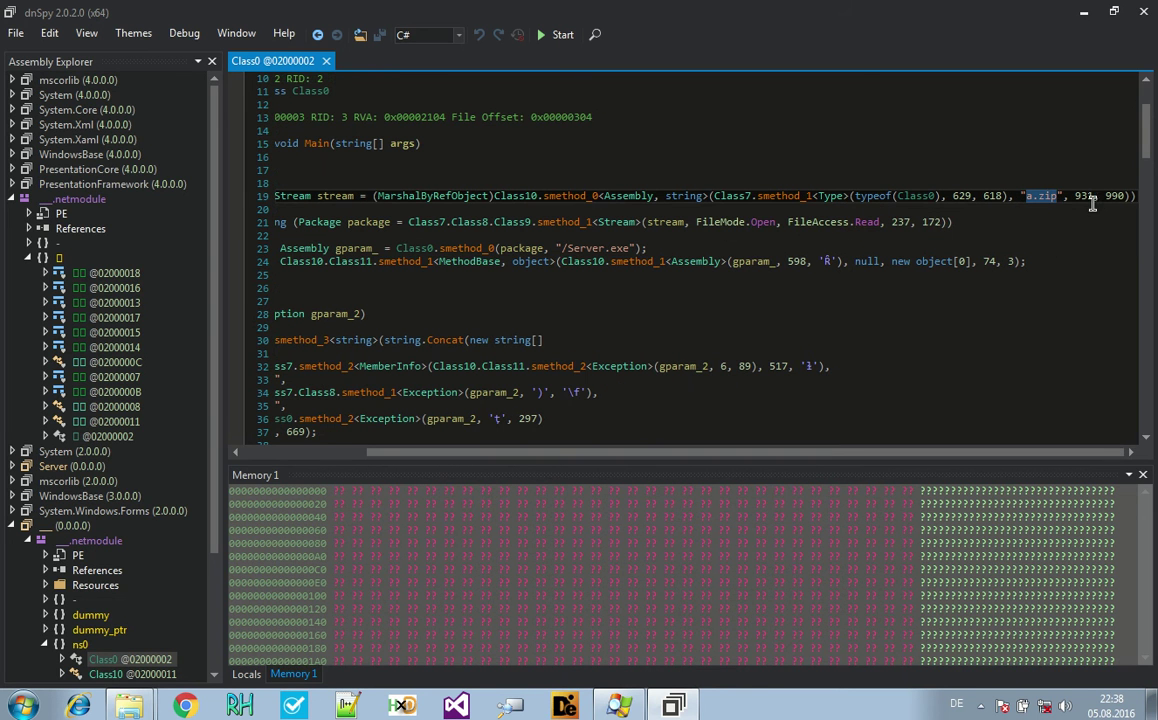
Follow the smethod_1 call on the a.zip line into Class7 and read the decompiled methods there
left_click(801, 195)
scroll(769, 316, "down", 4)
scroll(767, 316, "down", 1)
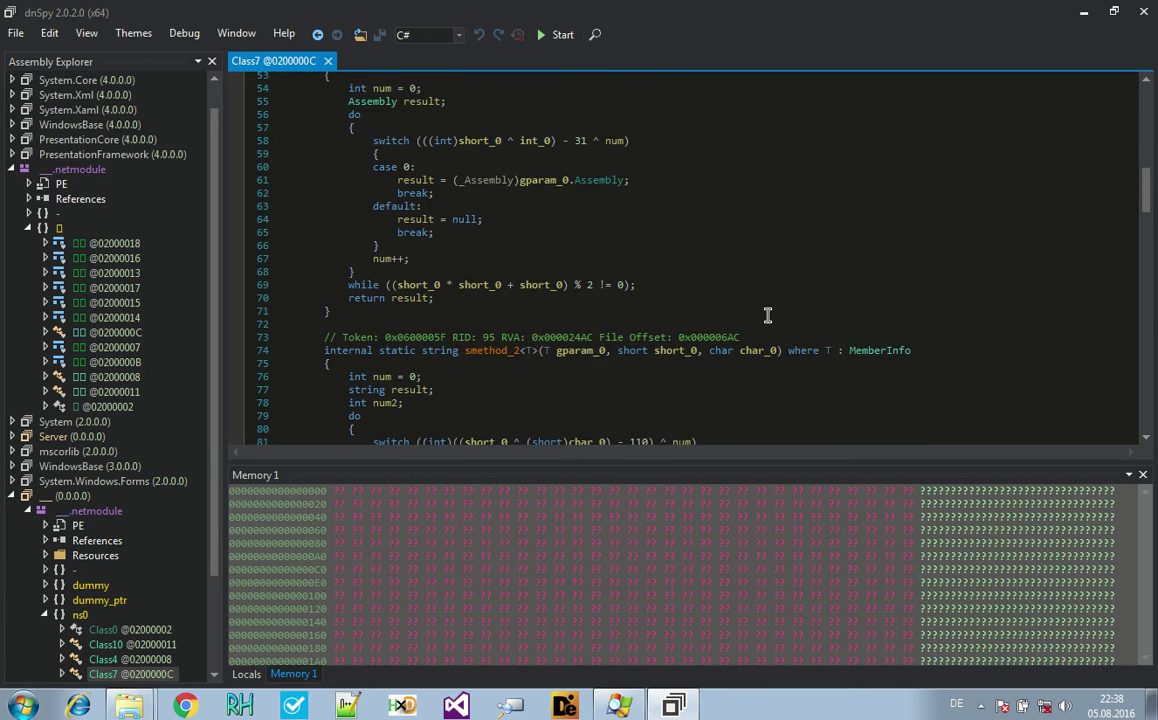
Read Class7's smethod_1, return to Main, and follow the Class10.smethod_0 call on the a.zip line to examine its resource loading
scroll(766, 318, "up", 3)
scroll(700, 314, "down", 2)
scroll(516, 307, "down", 1)
scroll(516, 305, "up", 3)
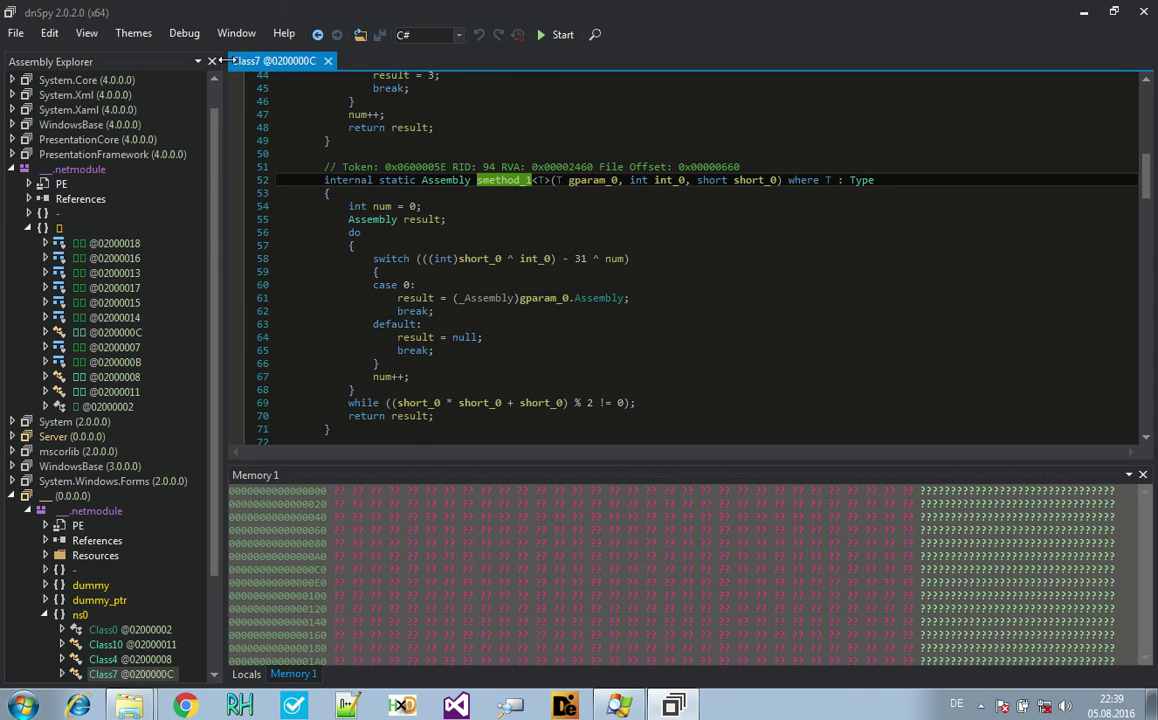
left_click(317, 35)
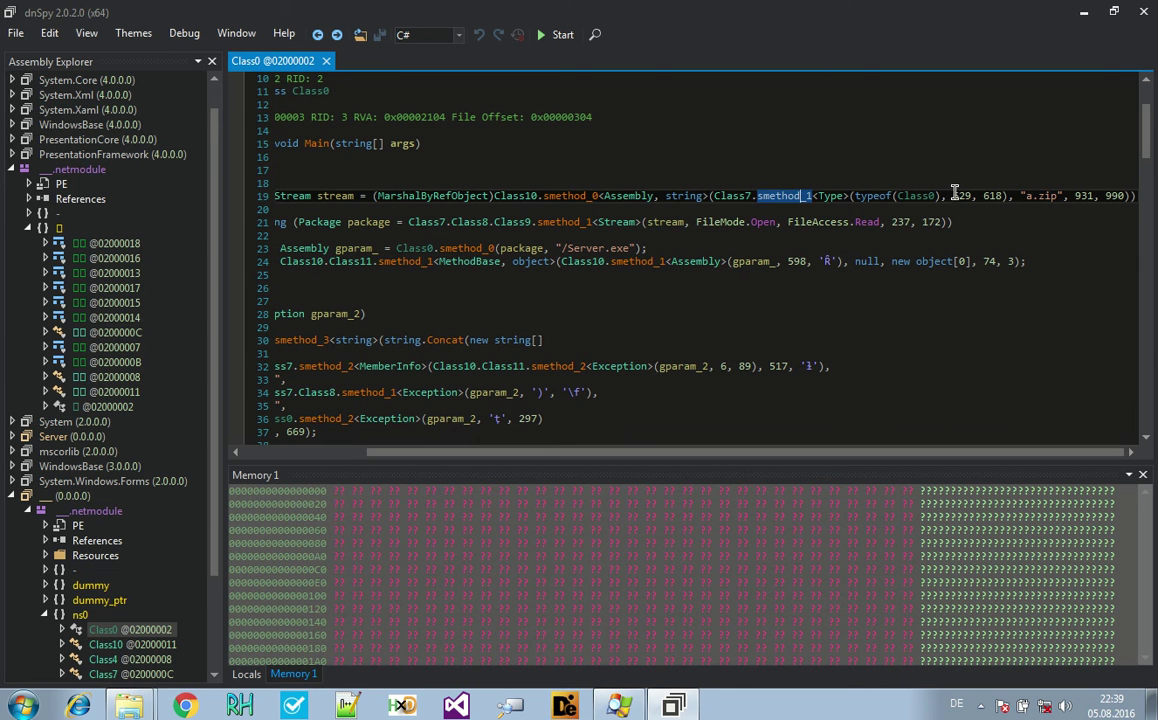
left_click(581, 196)
scroll(708, 369, "down", 2)
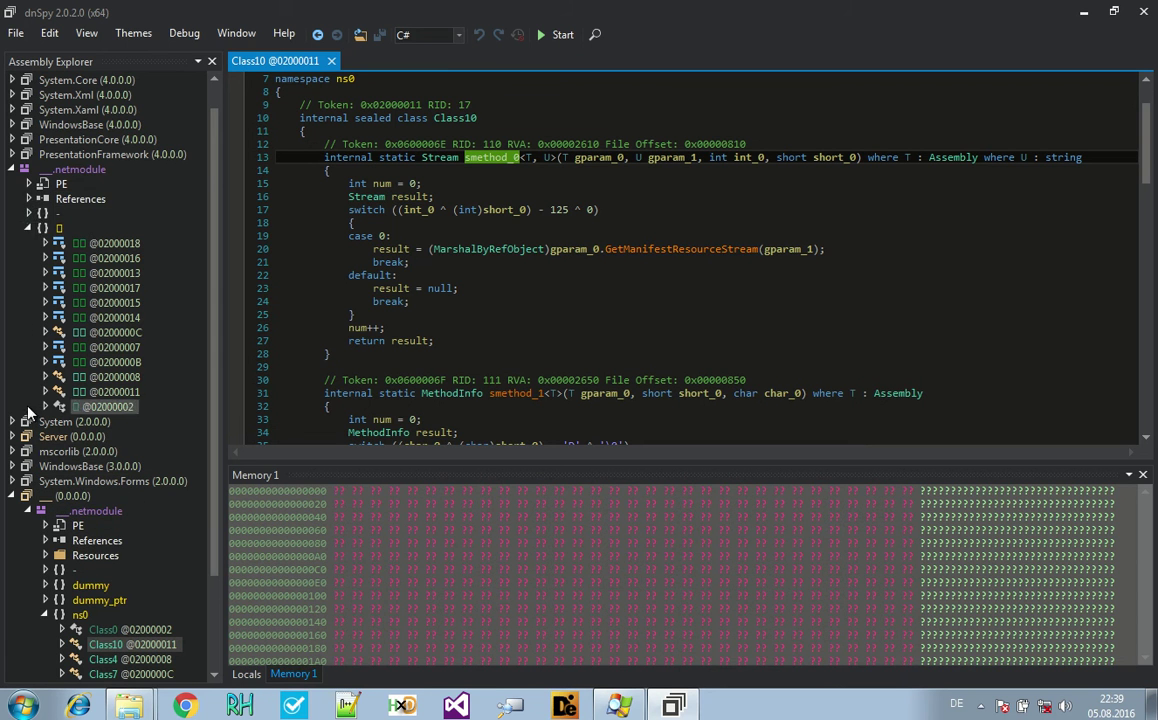
Open the embedded a.zip resource of the cleaned netmodule and save it to the desktop as a.zip
scroll(44, 440, "down", 3)
left_click(45, 437)
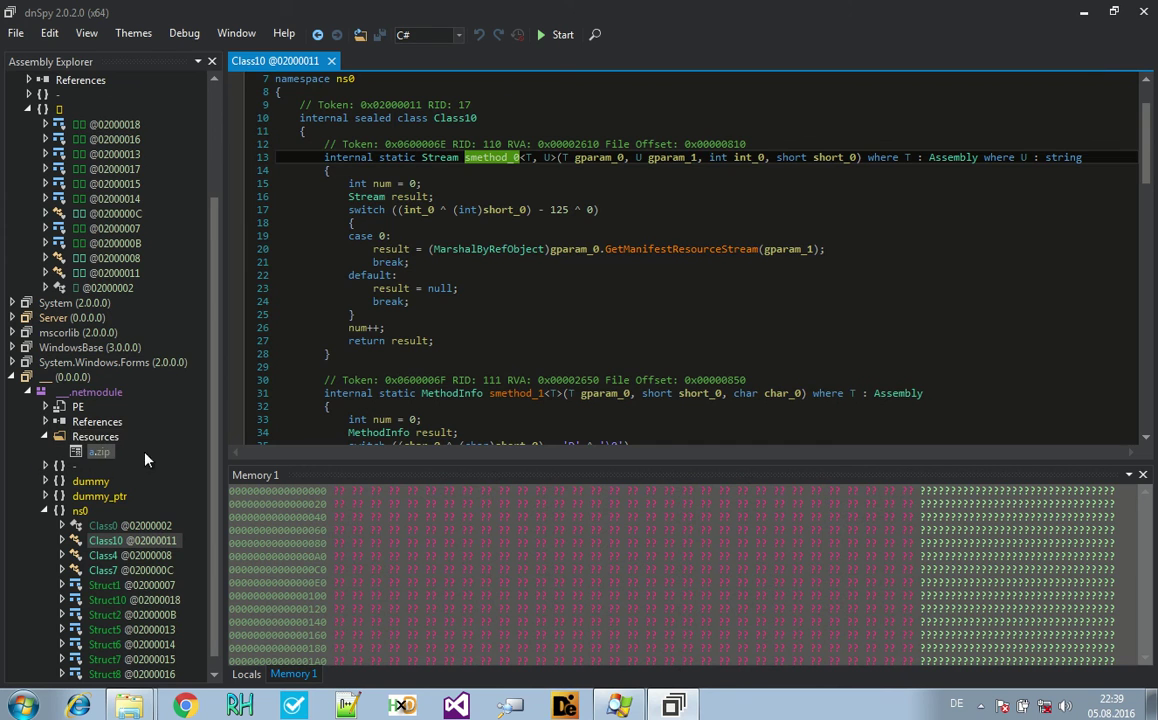
left_click(99, 452)
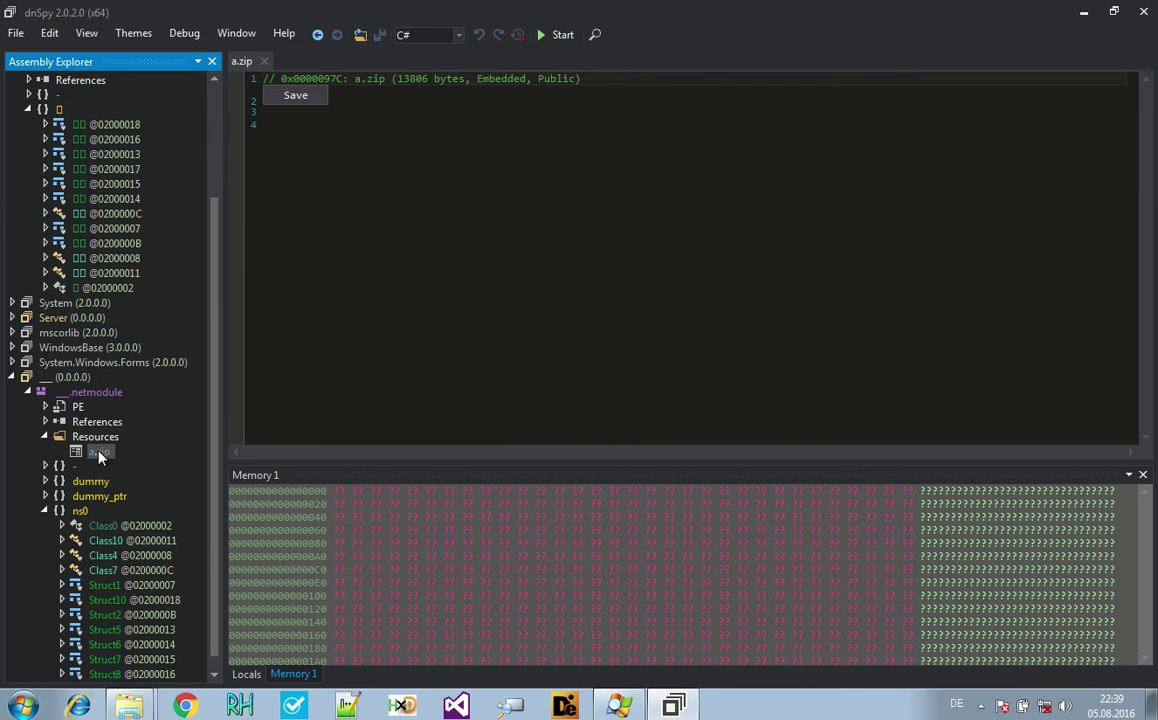
left_click(300, 96)
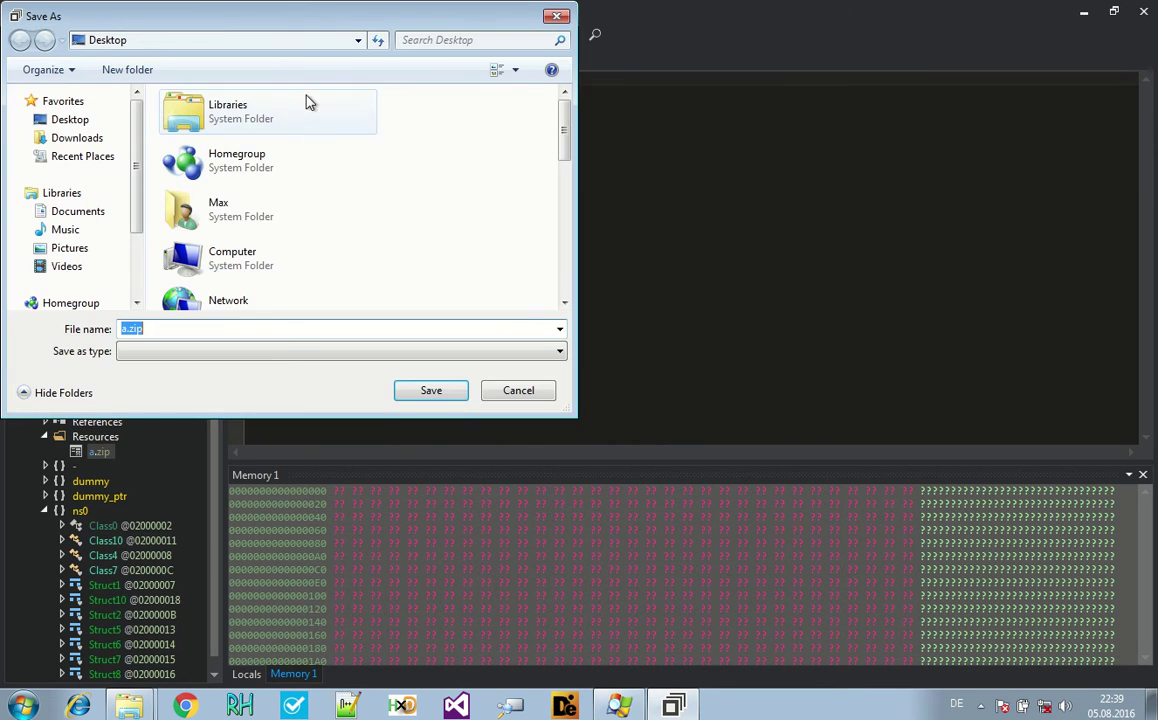
left_click(92, 120)
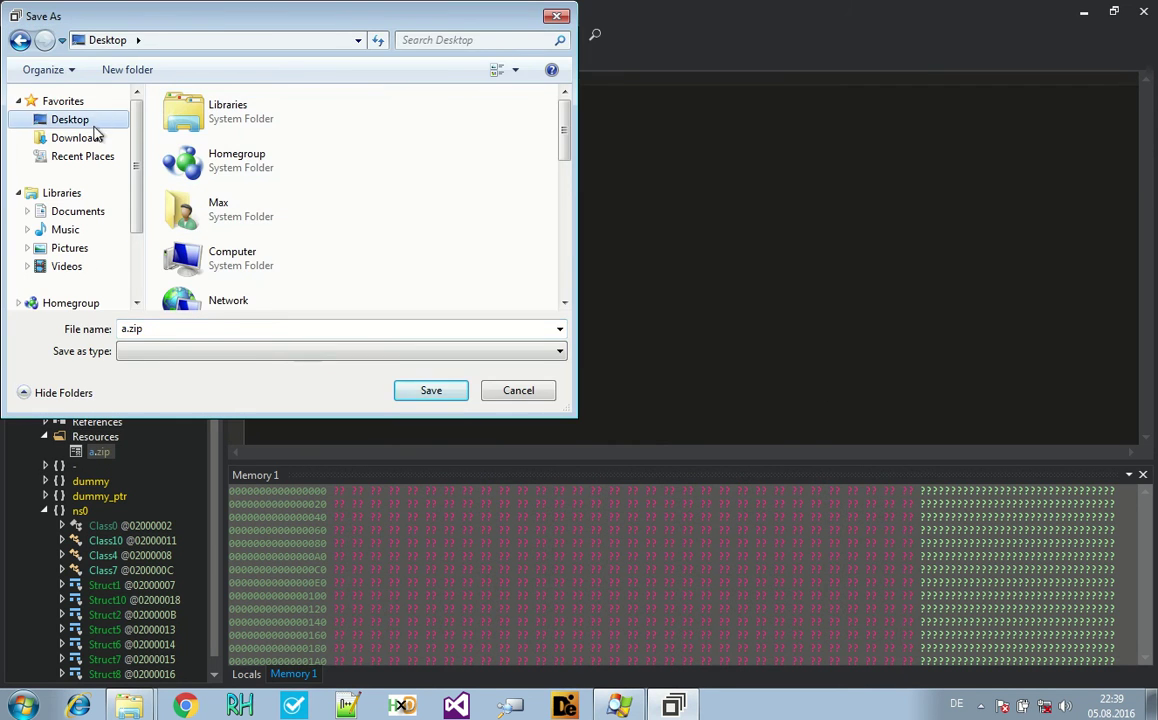
left_click(440, 394)
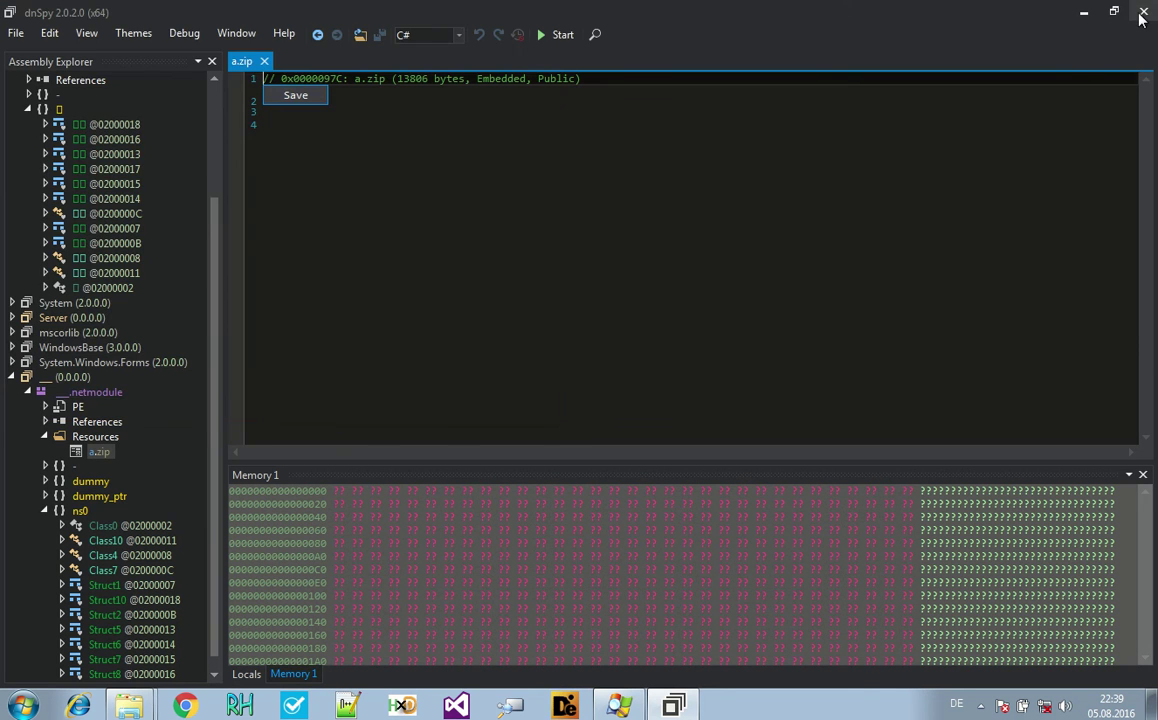
Switch to the desktop and extract the contents of a.zip directly there with 7-Zip
left_click(1083, 12)
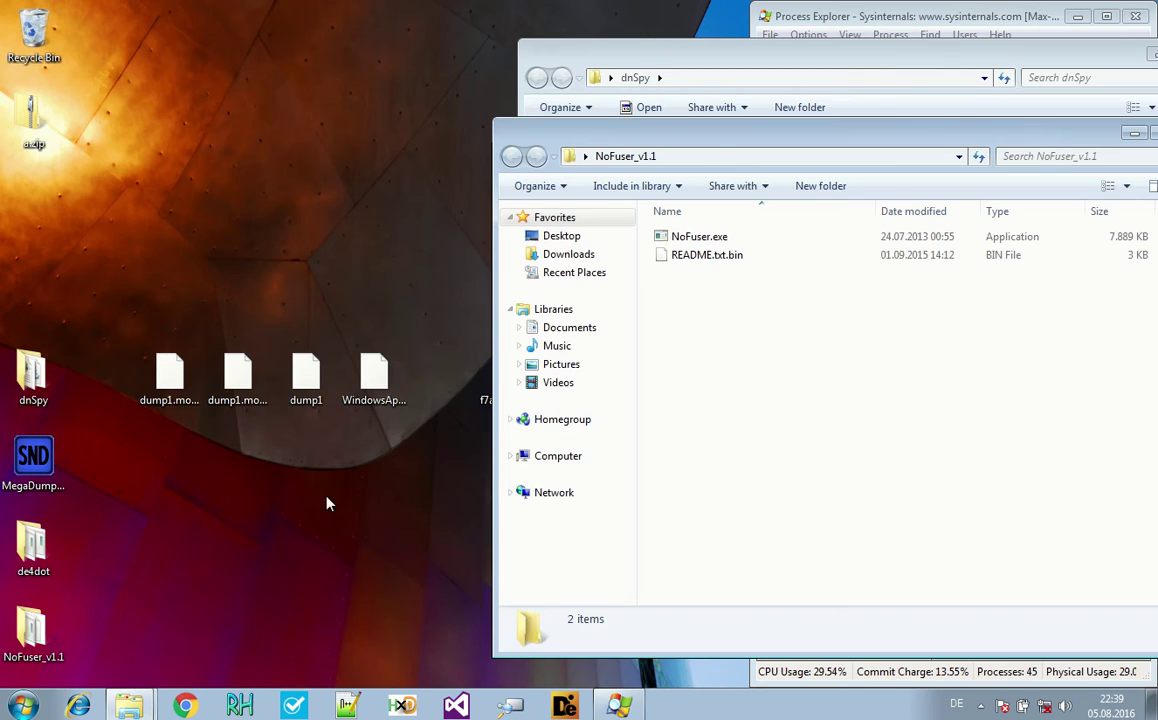
right_click(57, 122)
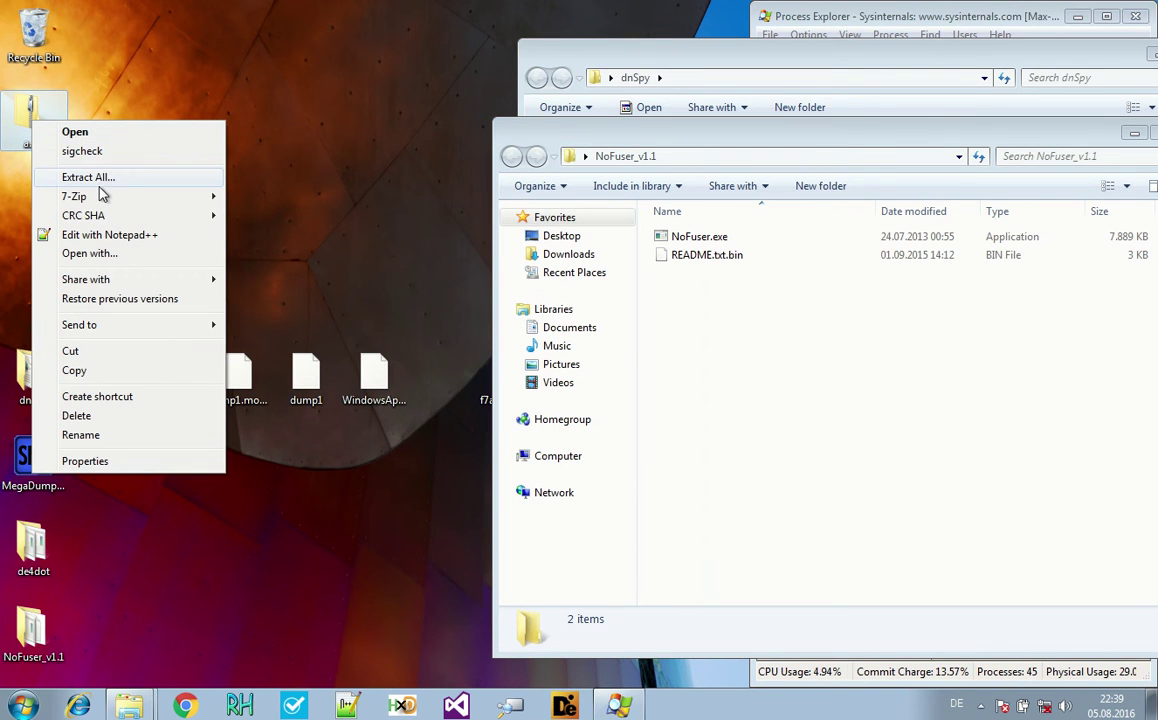
mouse_move(103, 194)
left_click(281, 257)
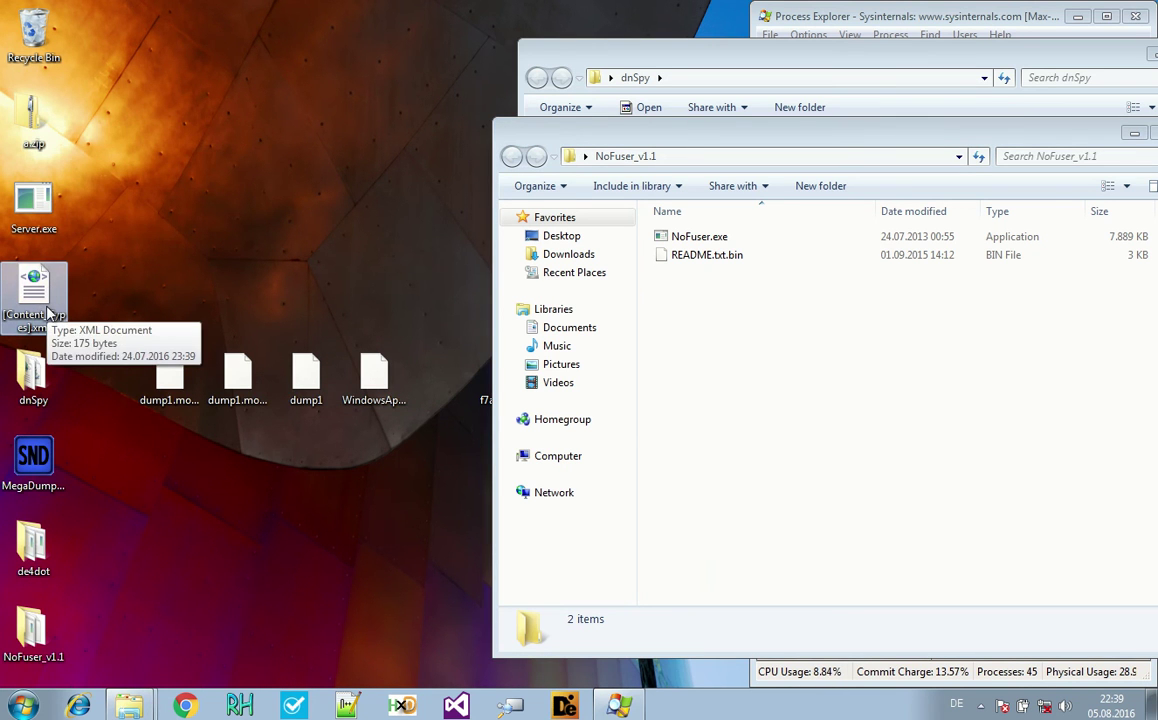
Inspect the extracted [Content_Types].xml in Notepad++, close the editor, and move the file to the Recycle Bin
right_click(48, 313)
left_click(128, 410)
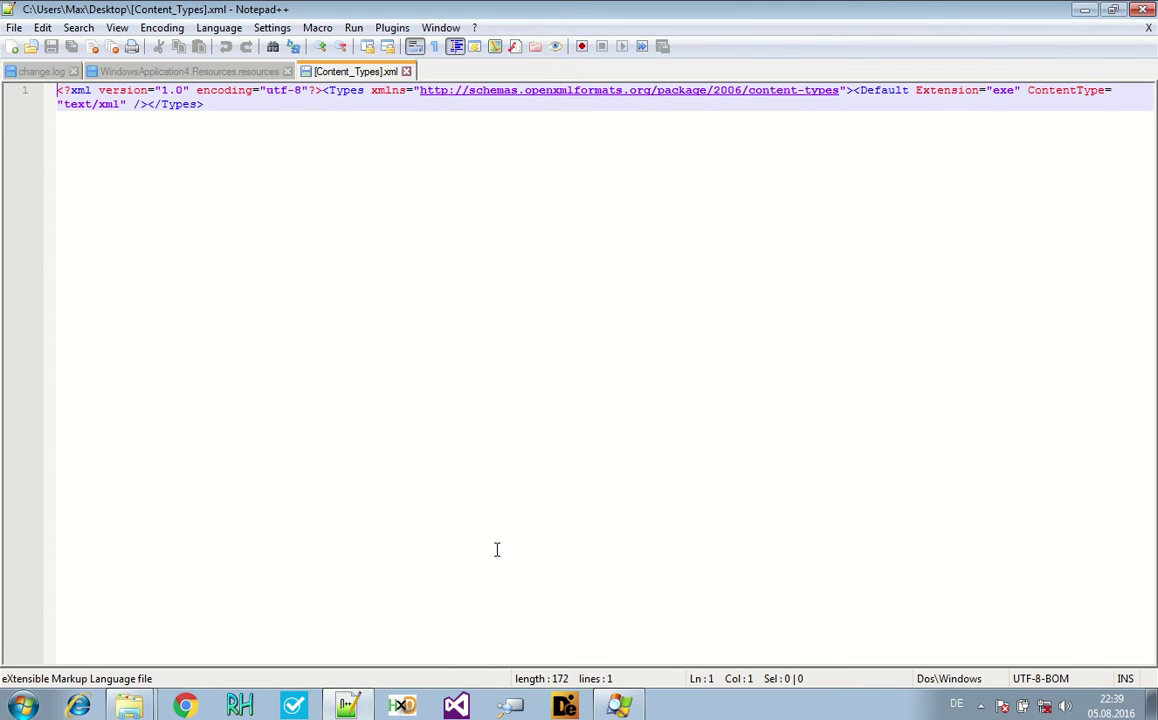
left_click(1140, 10)
left_click_drag(33, 285, 30, 32)
Rename the extracted Server.exe to dump2 without an extension and place it beside the other dumps on the desktop
right_click(38, 216)
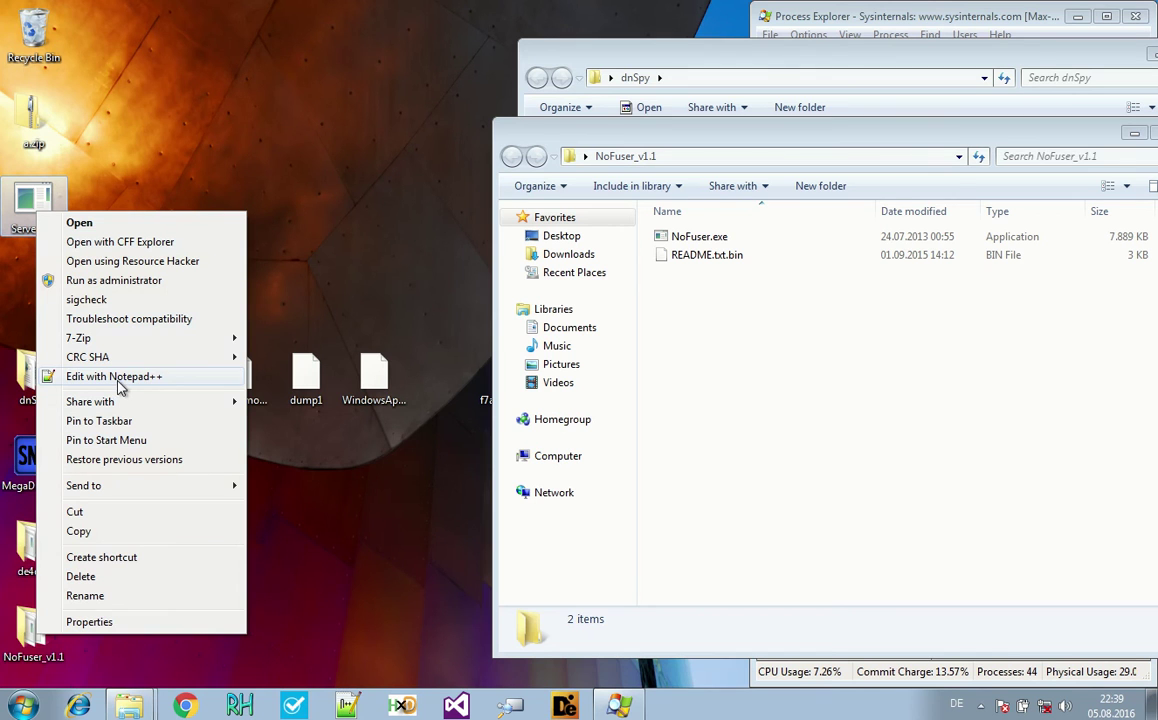
left_click(100, 595)
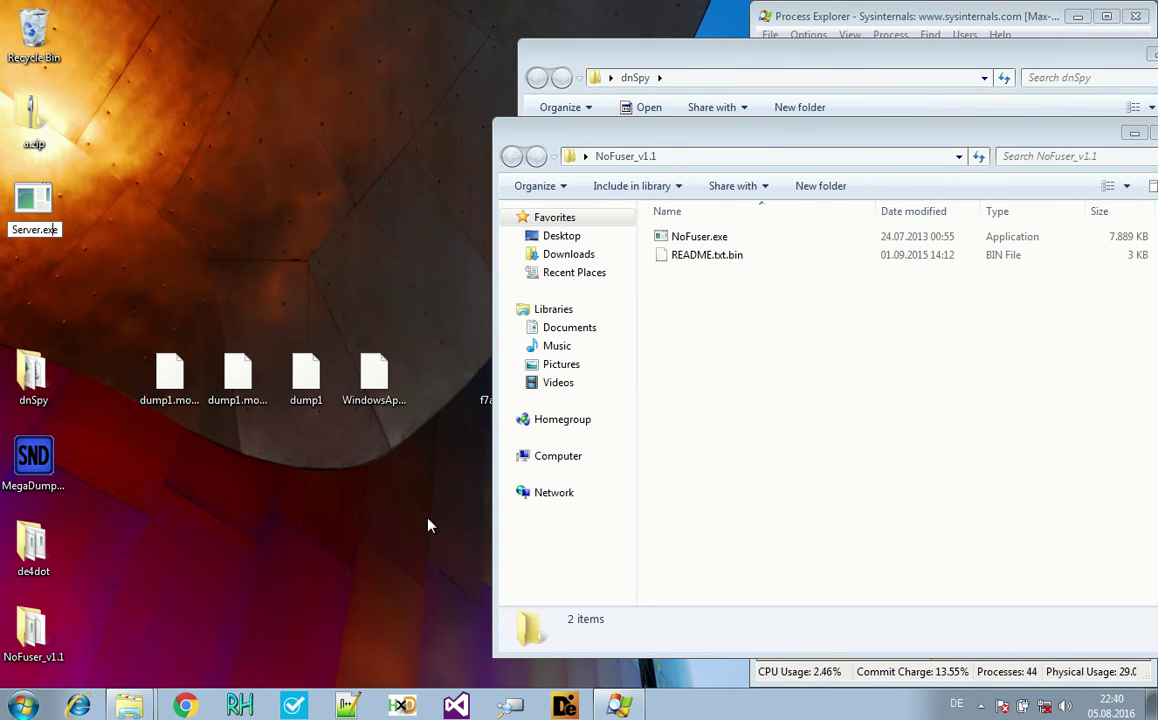
key("ctrl+a")
type("dump2")
key("Return")
key("Return")
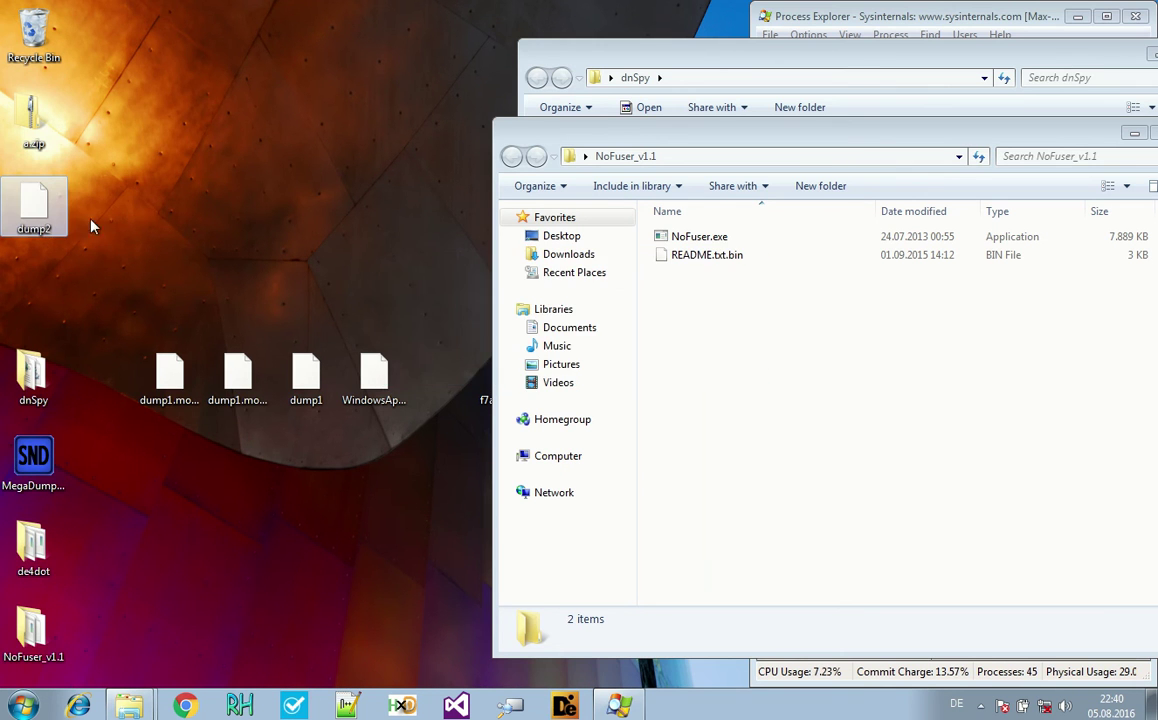
left_click_drag(48, 215, 116, 388)
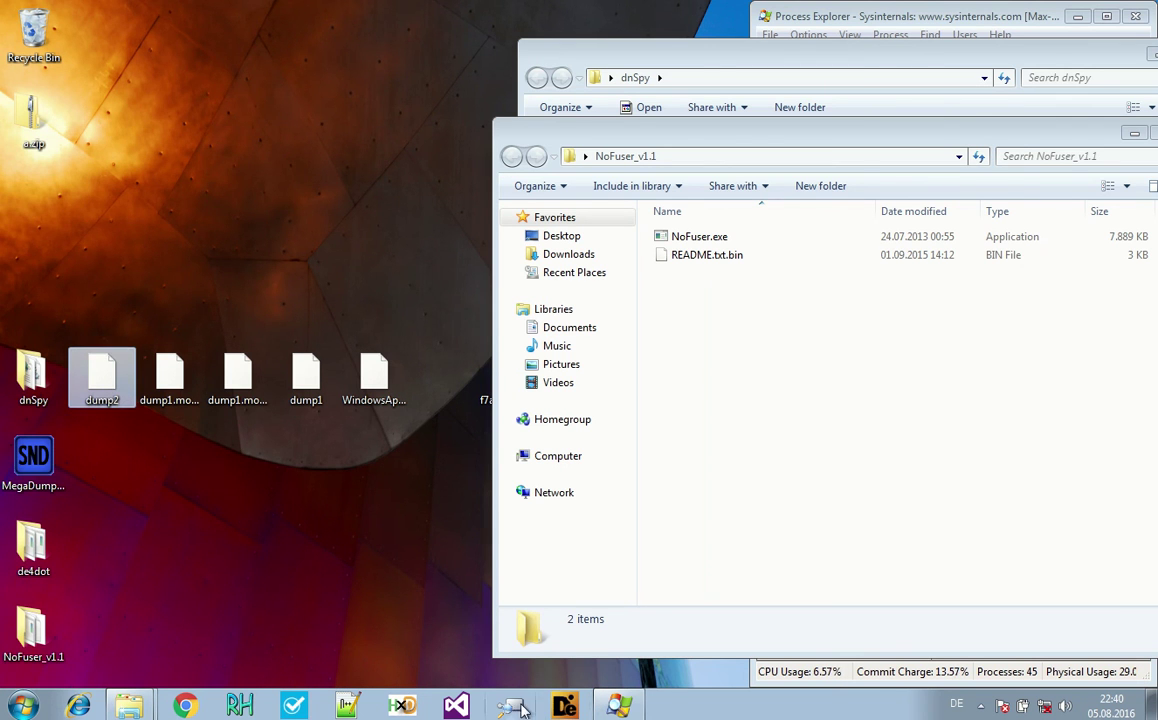
Switch to ILSpy, load dump2 from the desktop, and display its assembly information
left_click(430, 241)
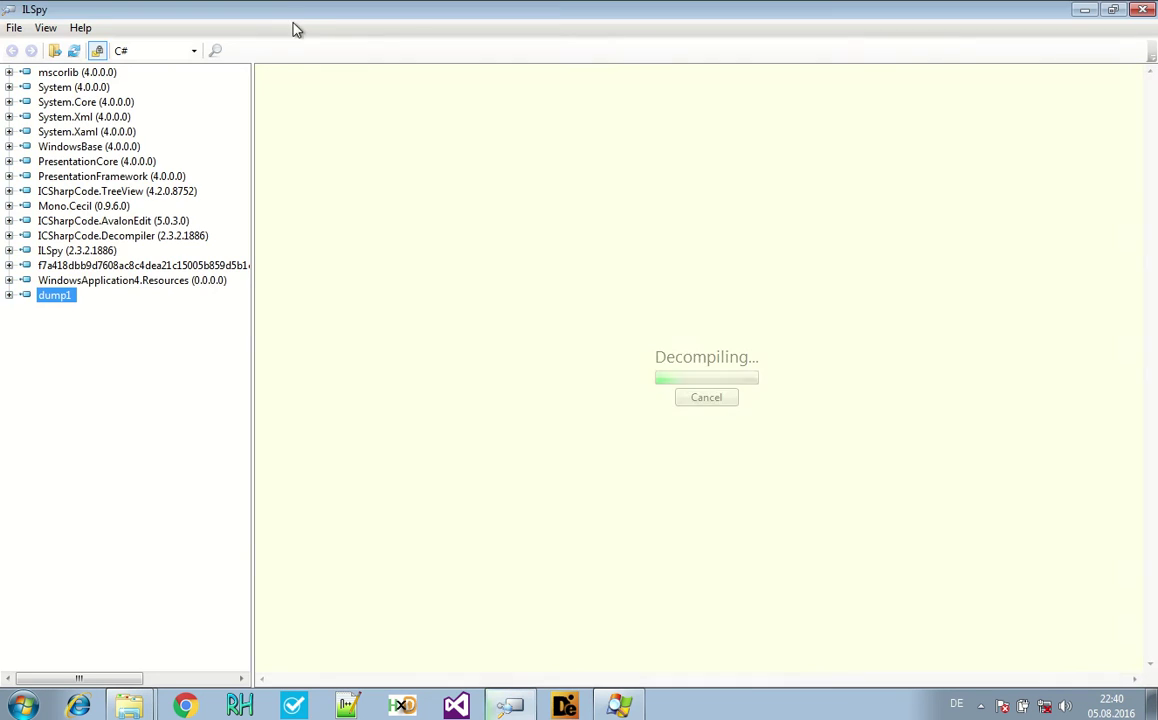
double_click(258, 18)
left_click_drag(102, 375, 473, 361)
left_click(455, 318)
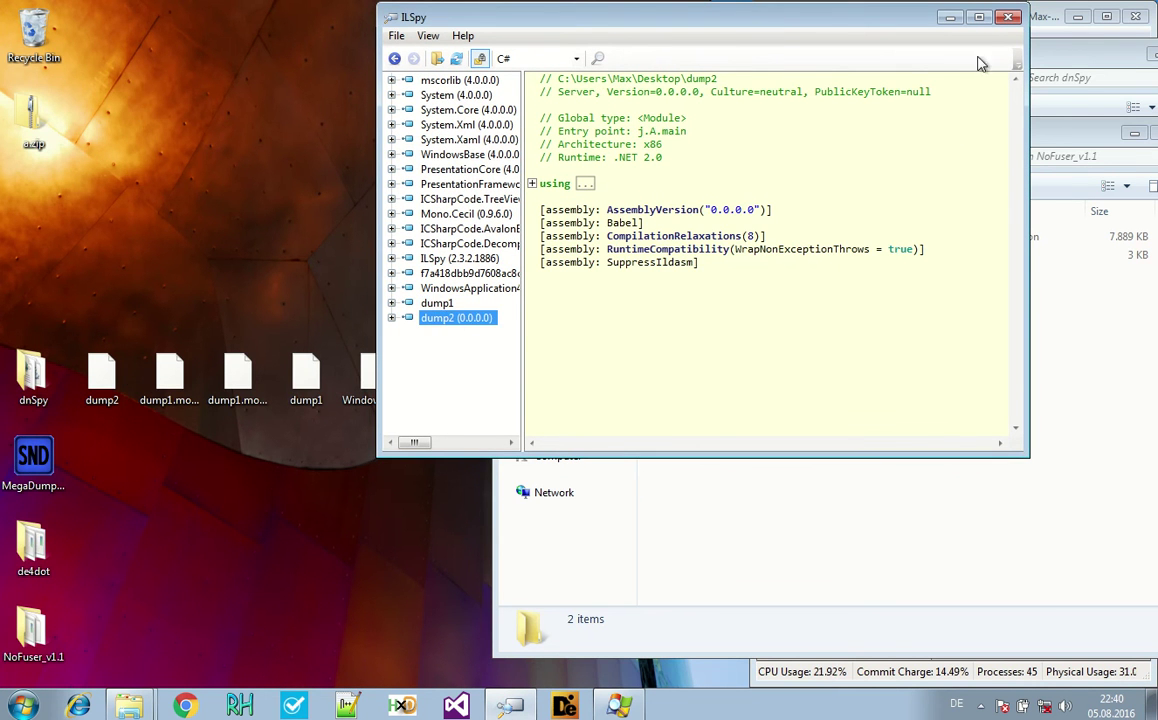
left_click(982, 20)
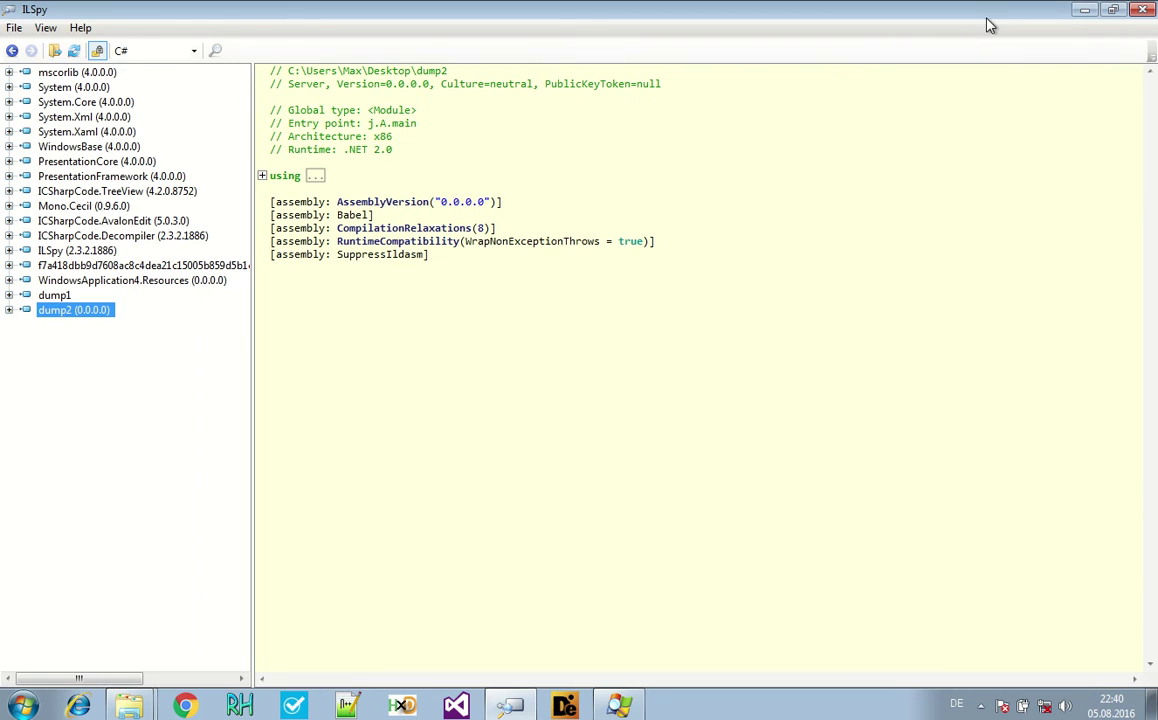
Go to dump2's entry point j.A.main, follow the method it calls, and read that method's obfuscated code
left_click(405, 124)
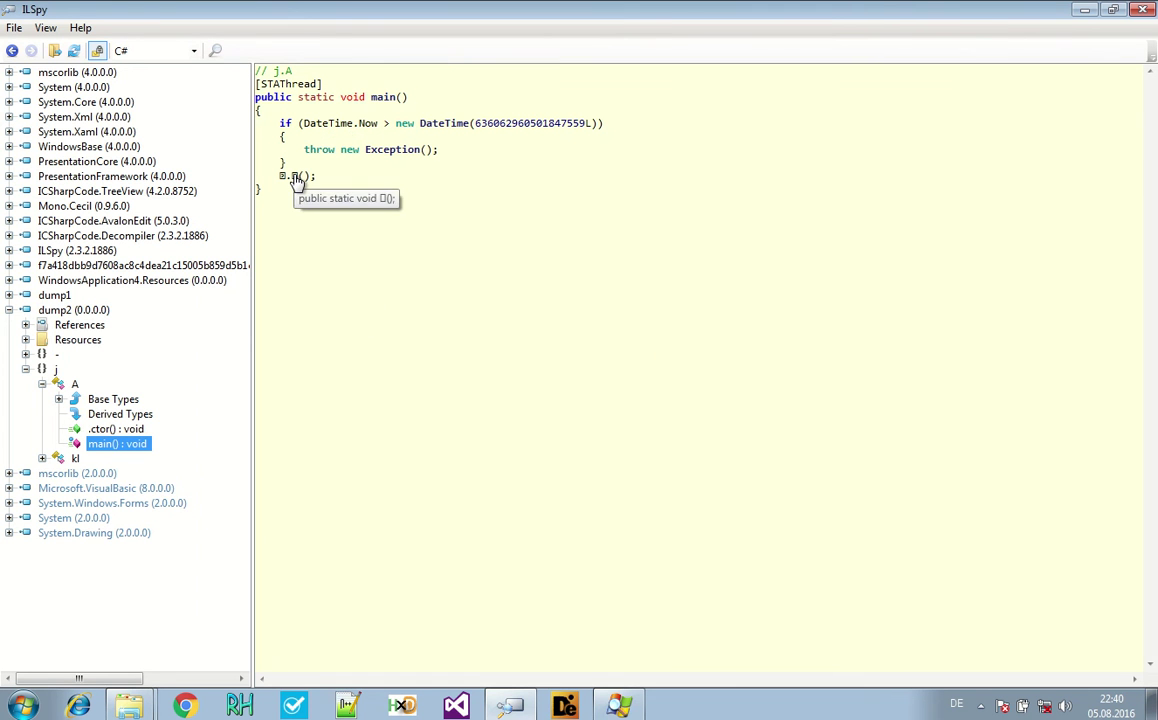
left_click(296, 178)
scroll(88, 335, "up", 4)
scroll(88, 335, "up", 7)
scroll(95, 335, "down", 16)
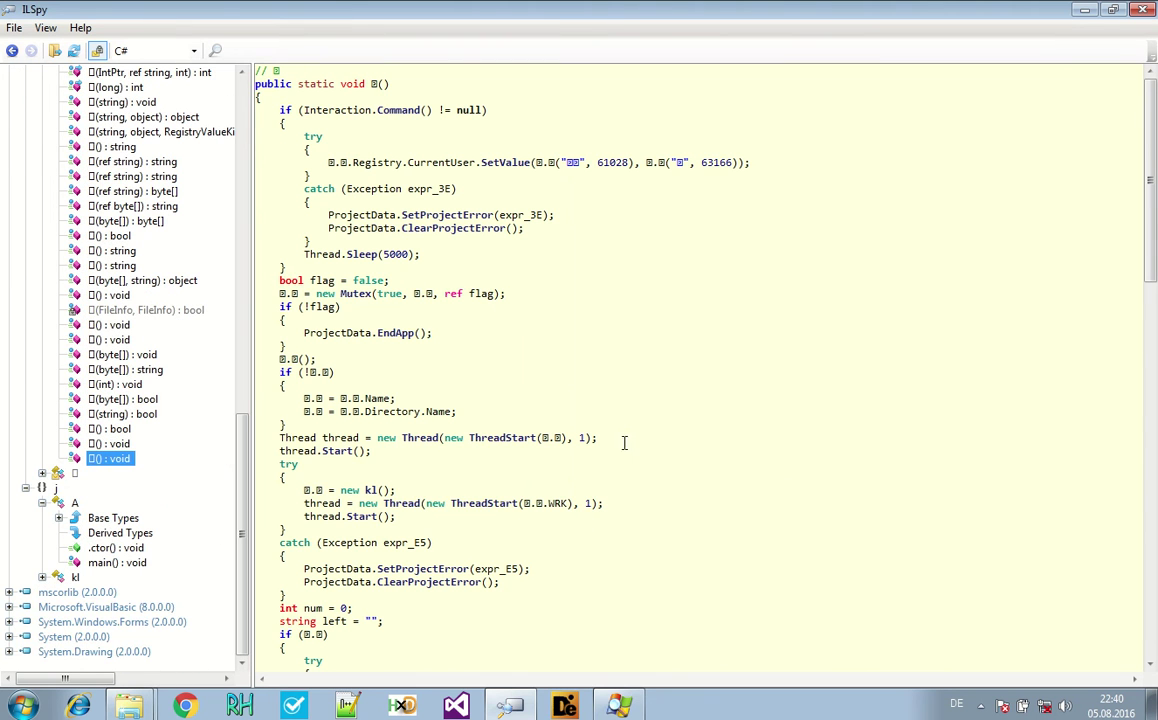
scroll(627, 438, "down", 20)
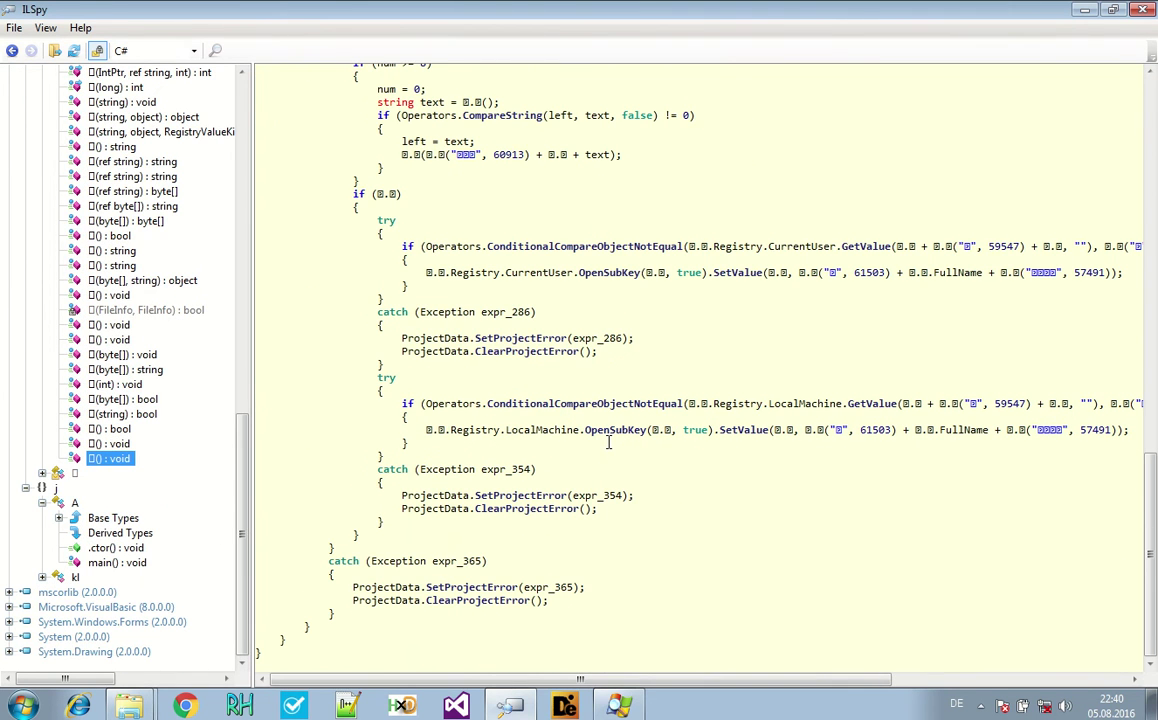
Switch to the desktop, open the de4dot folder, and position its window so that dump2 remains reachable
left_click(1085, 9)
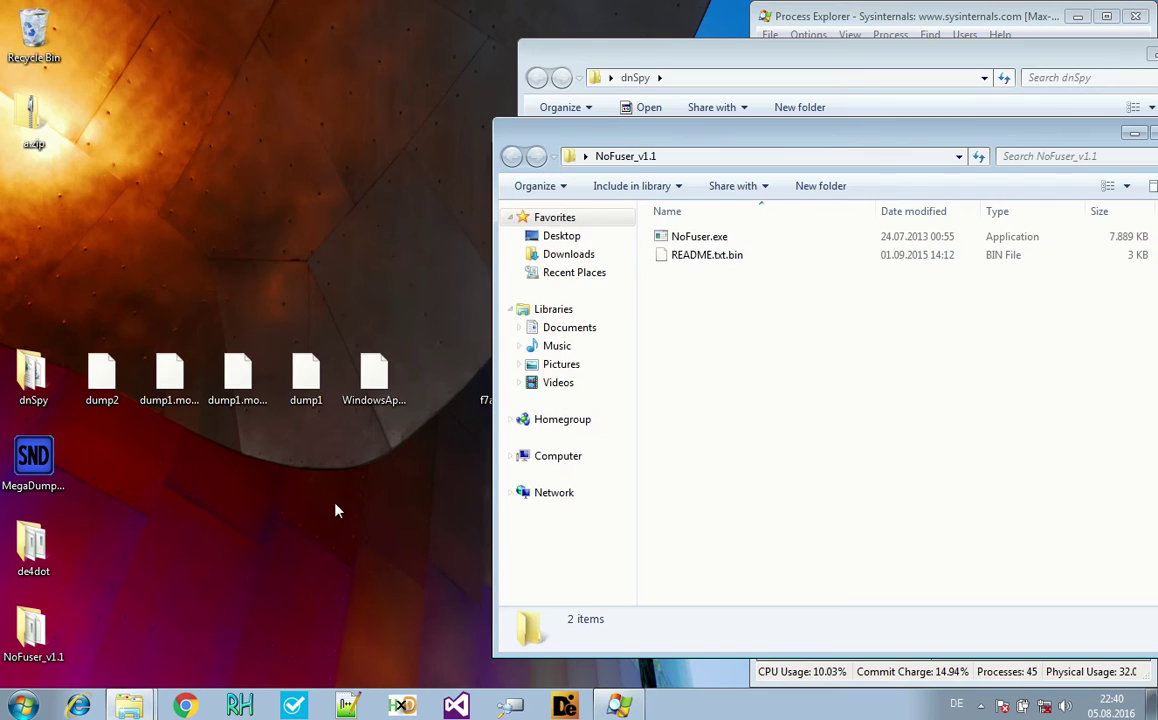
double_click(36, 550)
left_click_drag(1080, 133, 585, 60)
left_click(437, 163)
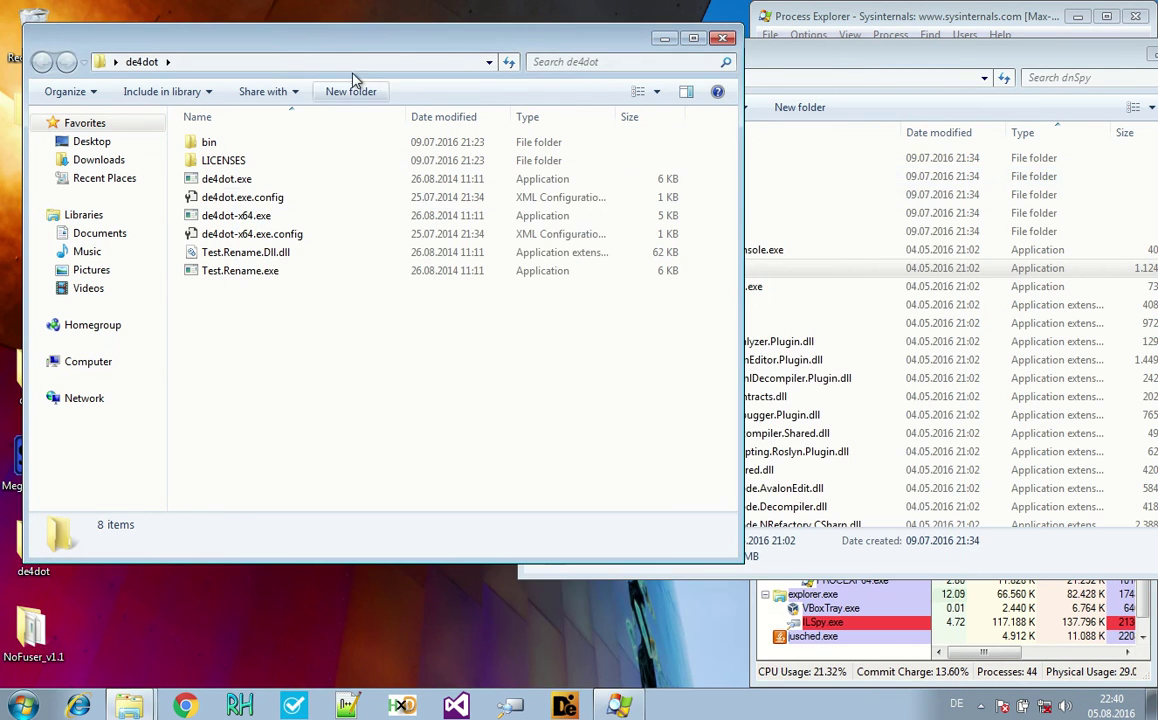
left_click_drag(339, 47, 815, 57)
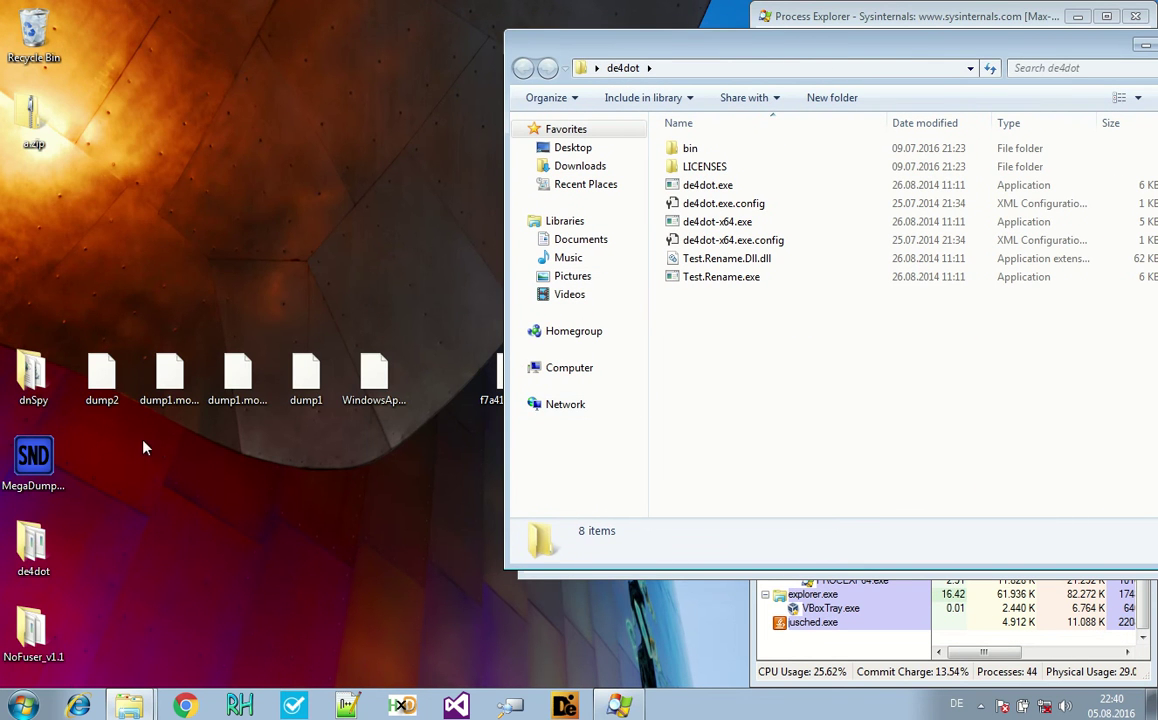
Run de4dot.exe on dump2 and move the resulting dump2-cleaned file closer to the other dumps on the desktop
left_click(768, 184)
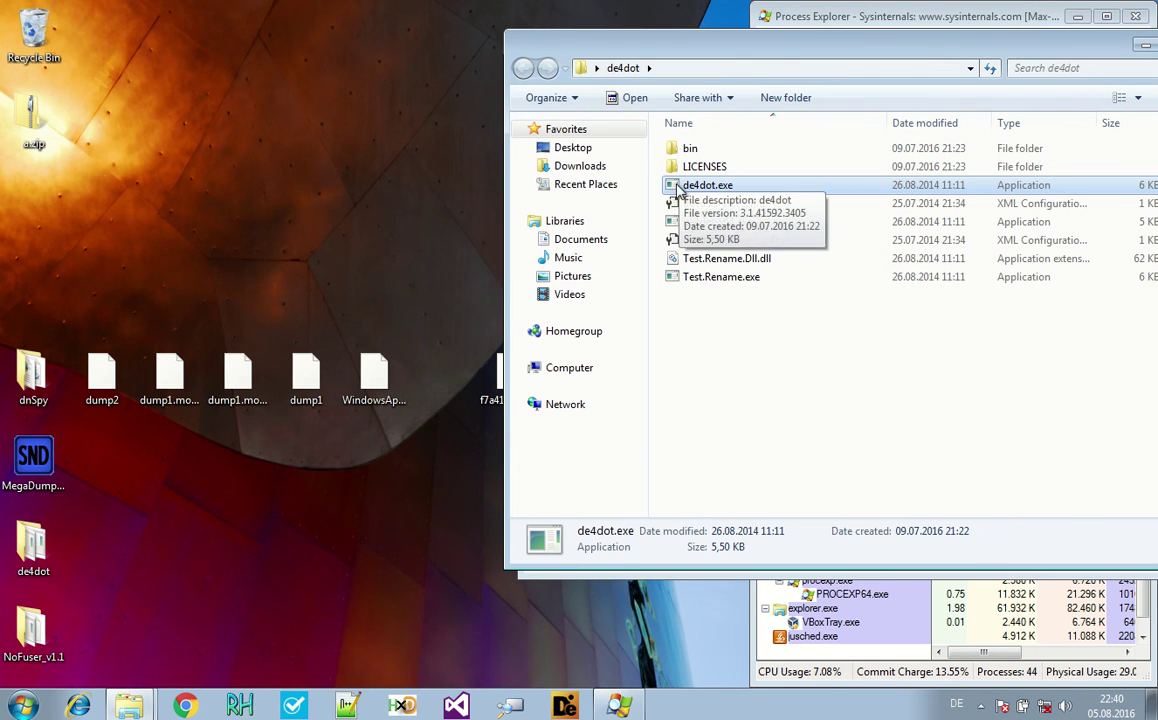
left_click_drag(112, 397, 732, 186)
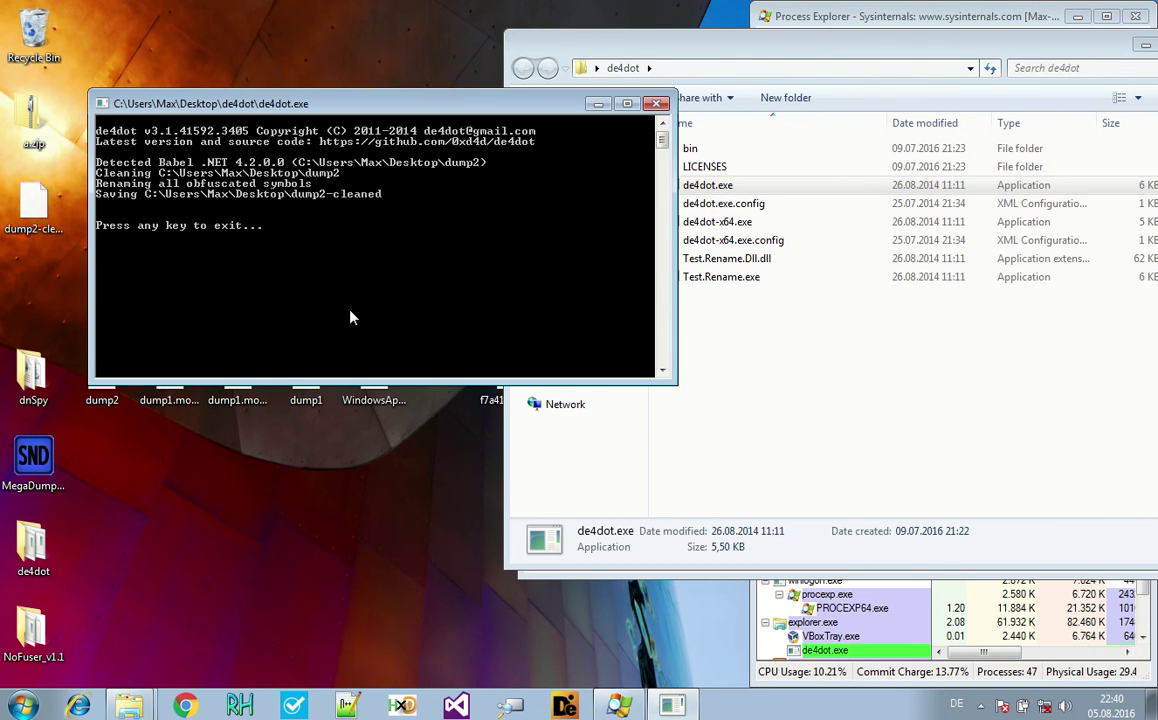
key("Return")
left_click_drag(12, 205, 145, 296)
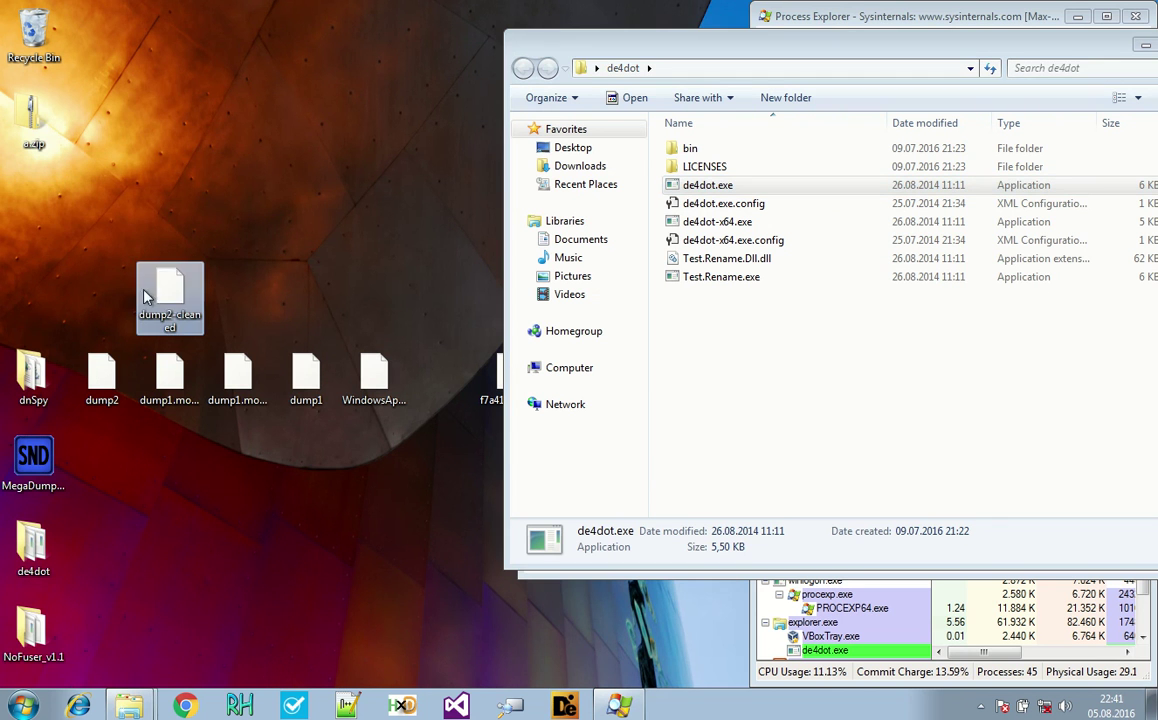
Switch to ILSpy, collapse dump2 in the assembly tree, load dump2-cleaned from the desktop, and display its assembly information
left_click(450, 632)
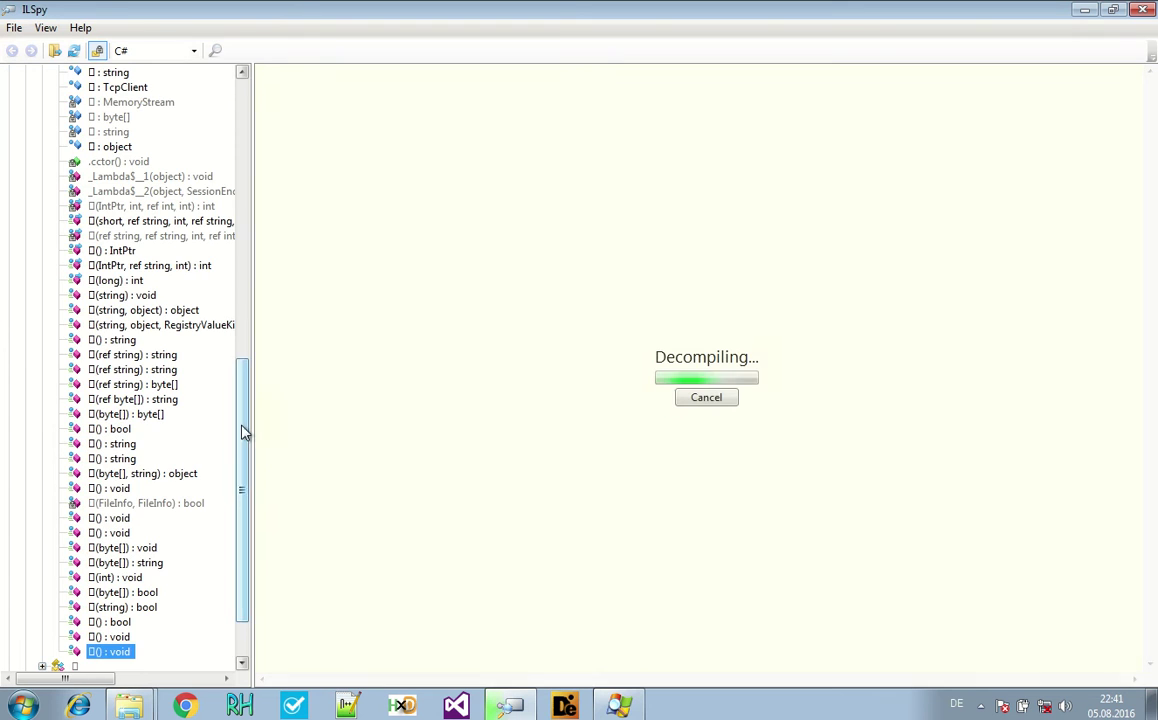
left_click_drag(242, 432, 222, 145)
left_click(9, 310)
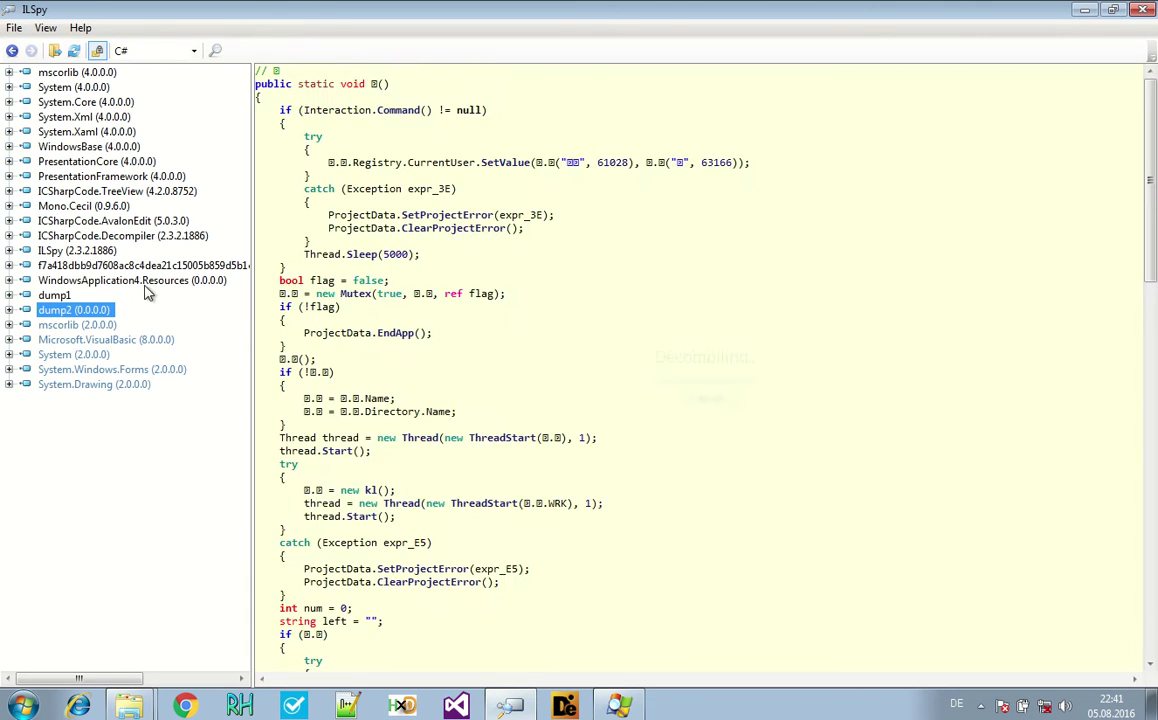
left_click(1113, 9)
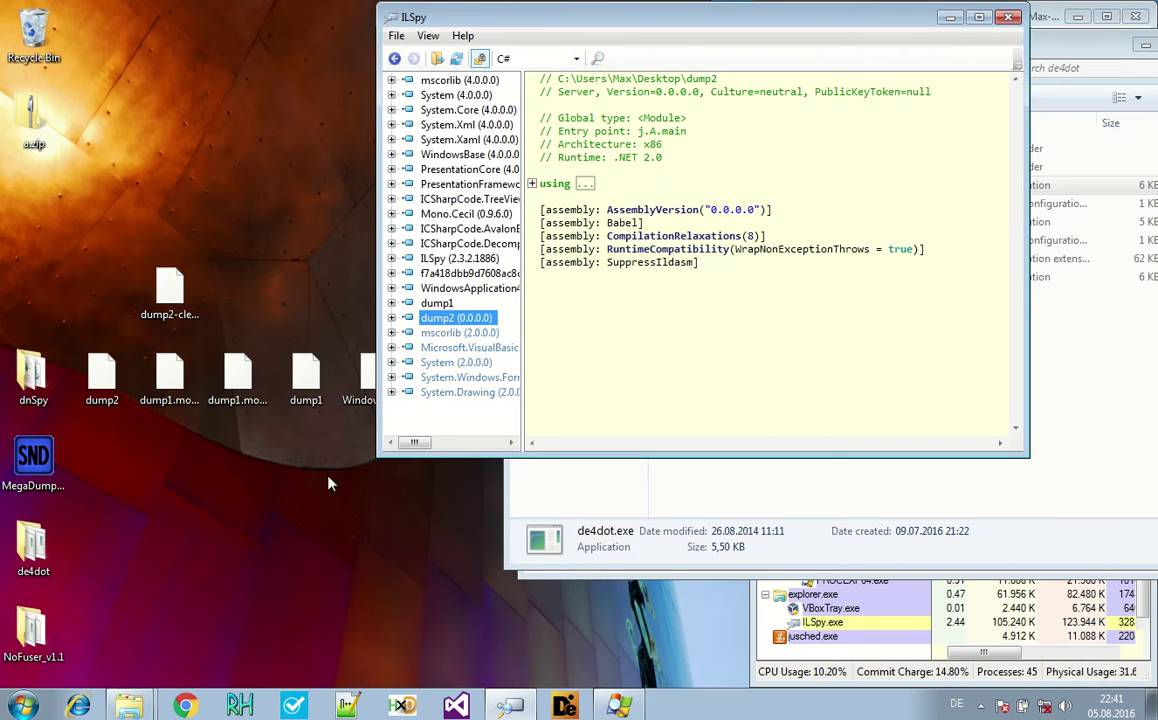
left_click_drag(170, 290, 445, 415)
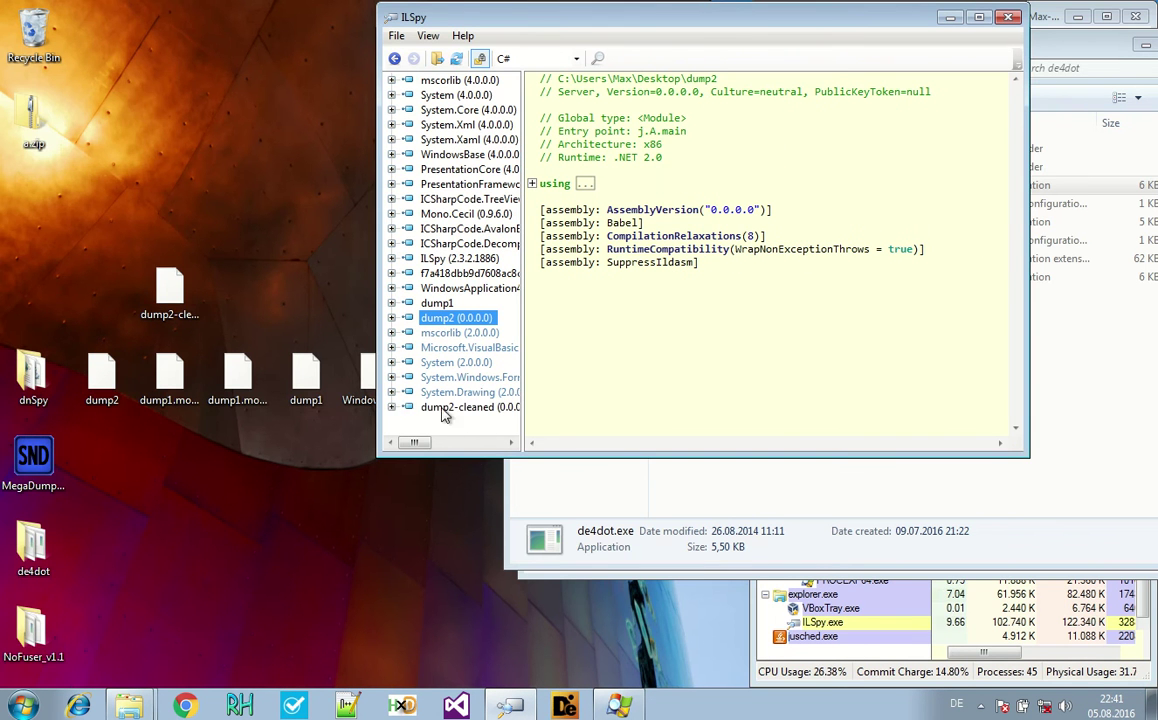
left_click(445, 412)
left_click_drag(886, 20, 886, 1)
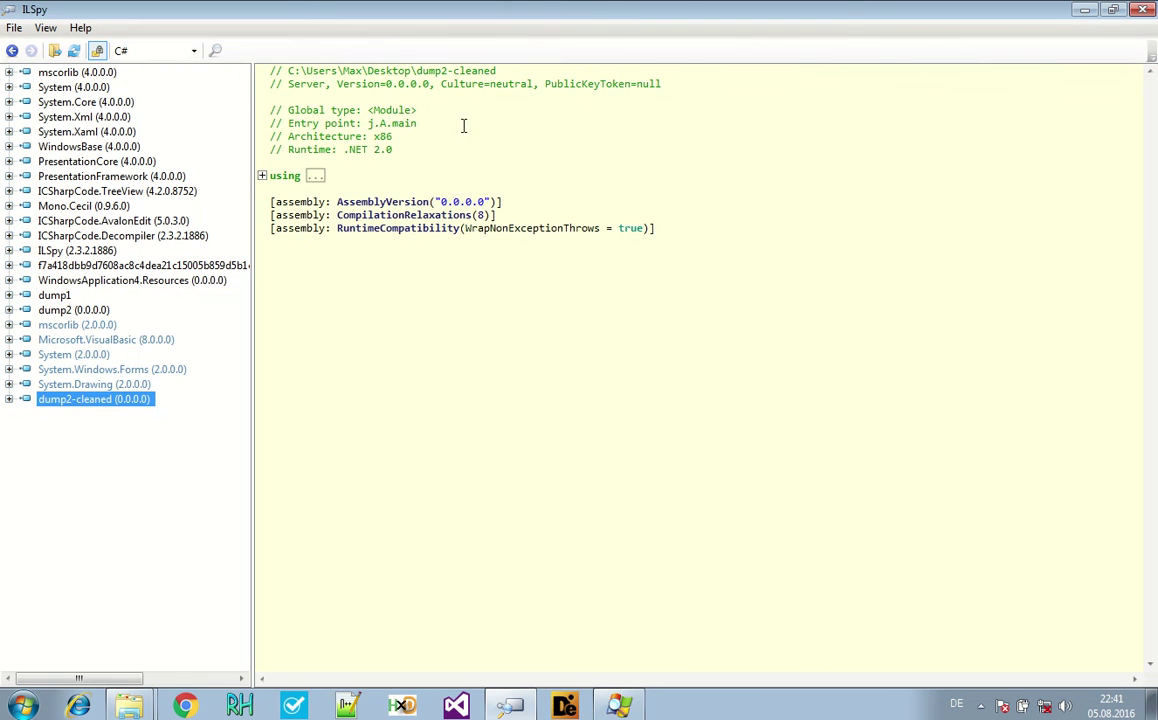
Go to dump2-cleaned's entry point j.A.main and follow its call to Class0.smethod_24
left_click(408, 123)
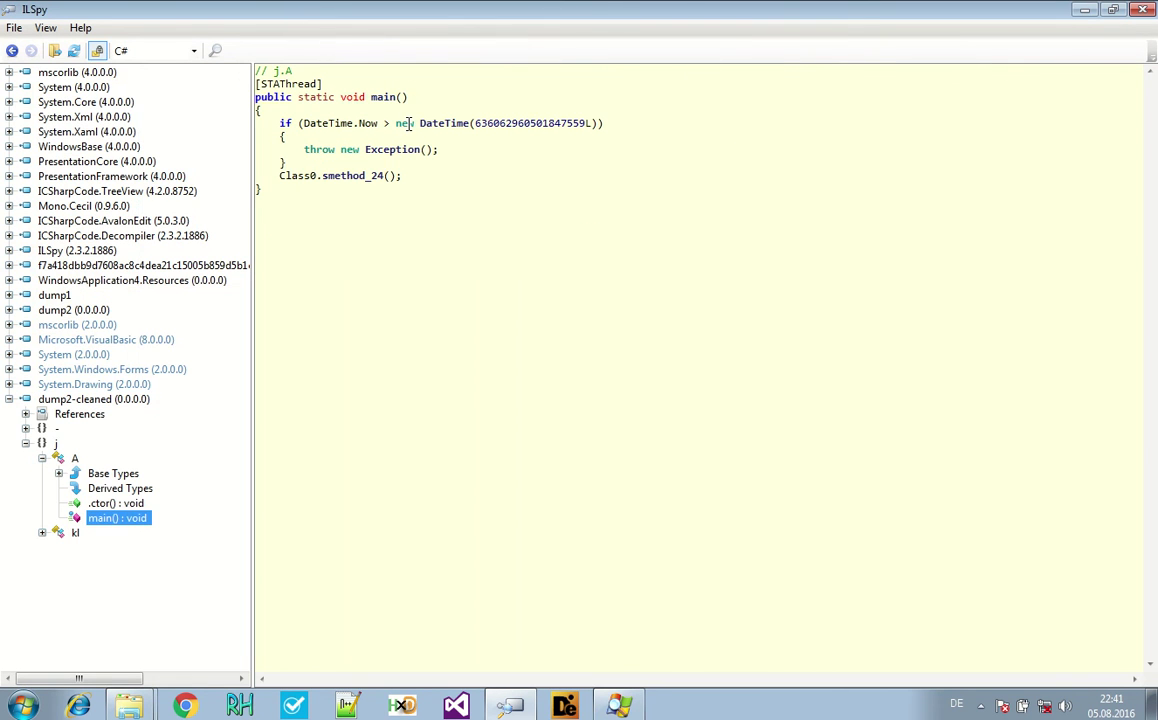
left_click(371, 182)
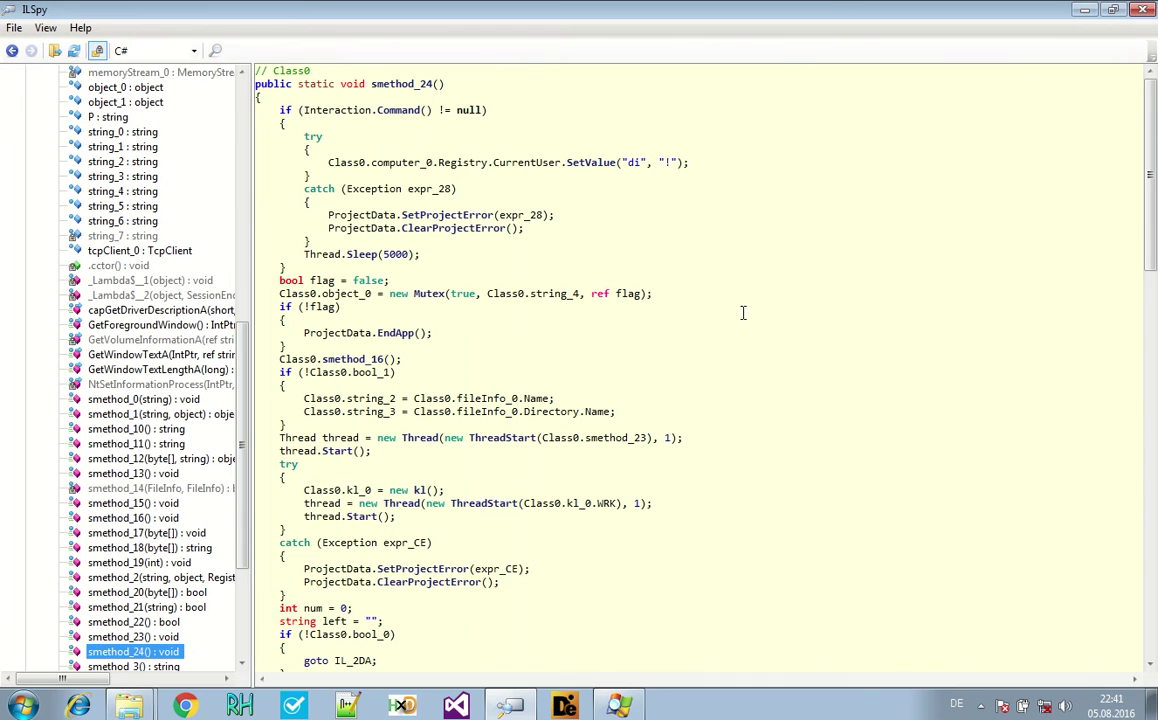
Read through the decompiled code of smethod_24 down to its end
scroll(555, 413, "down", 6)
scroll(555, 413, "up", 6)
scroll(99, 470, "down", 5)
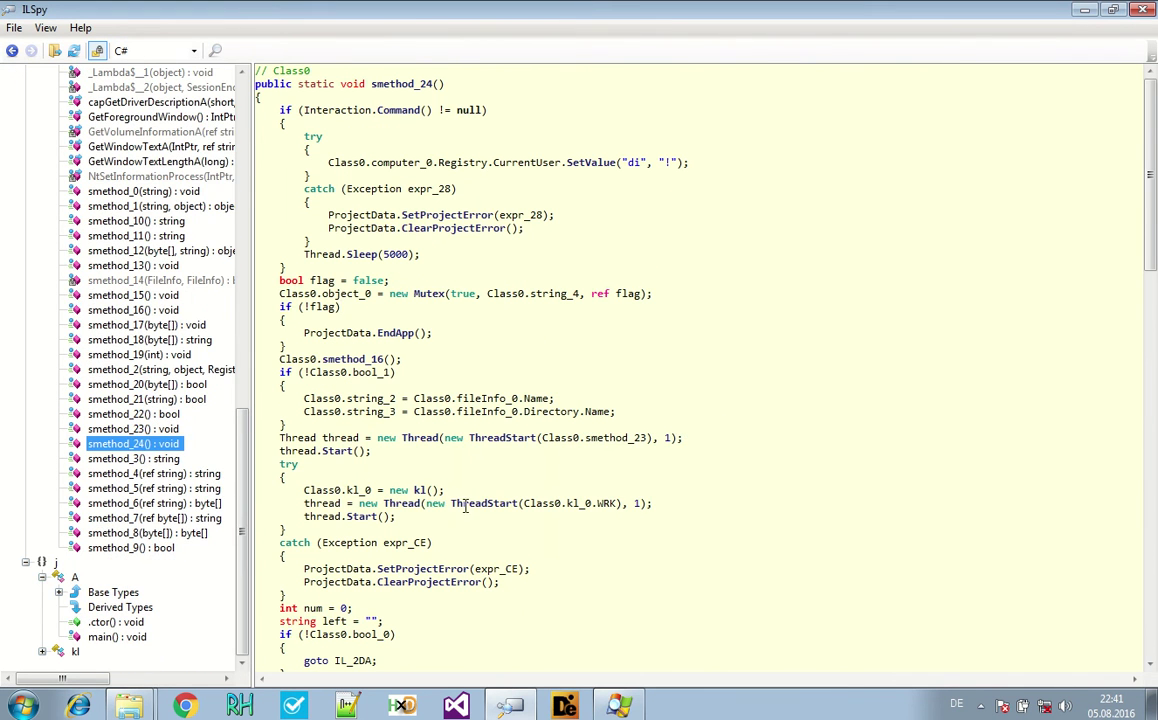
scroll(566, 522, "down", 5)
scroll(439, 357, "down", 20)
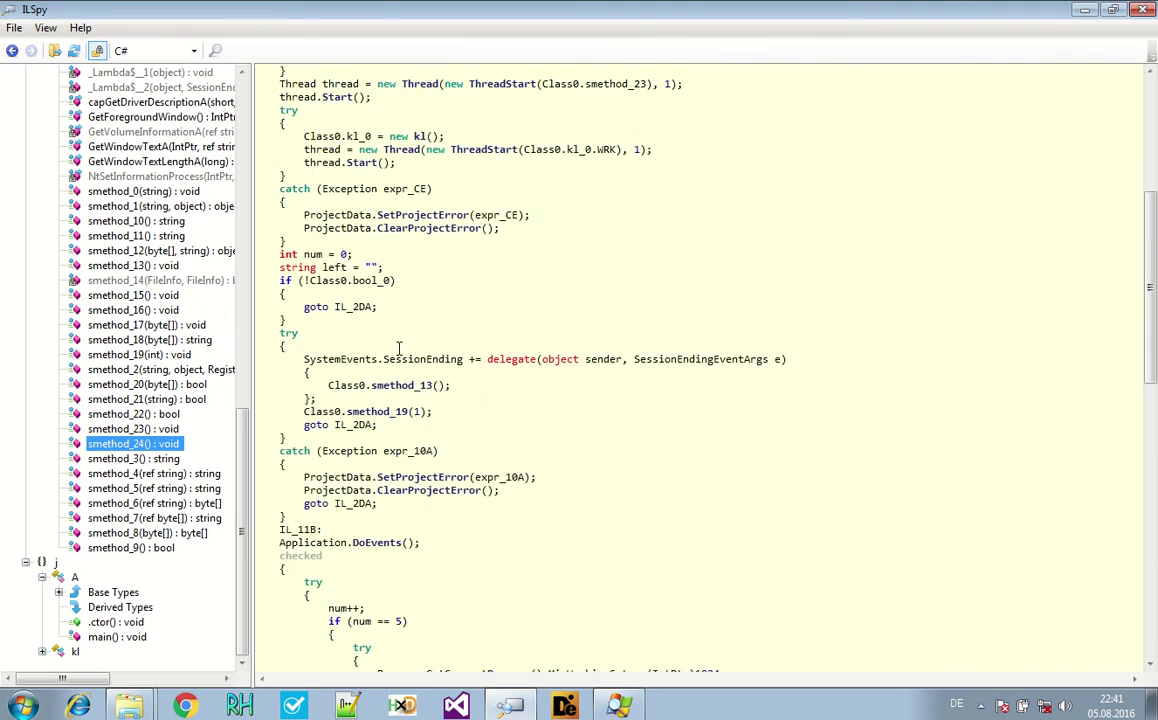
scroll(400, 345, "down", 5)
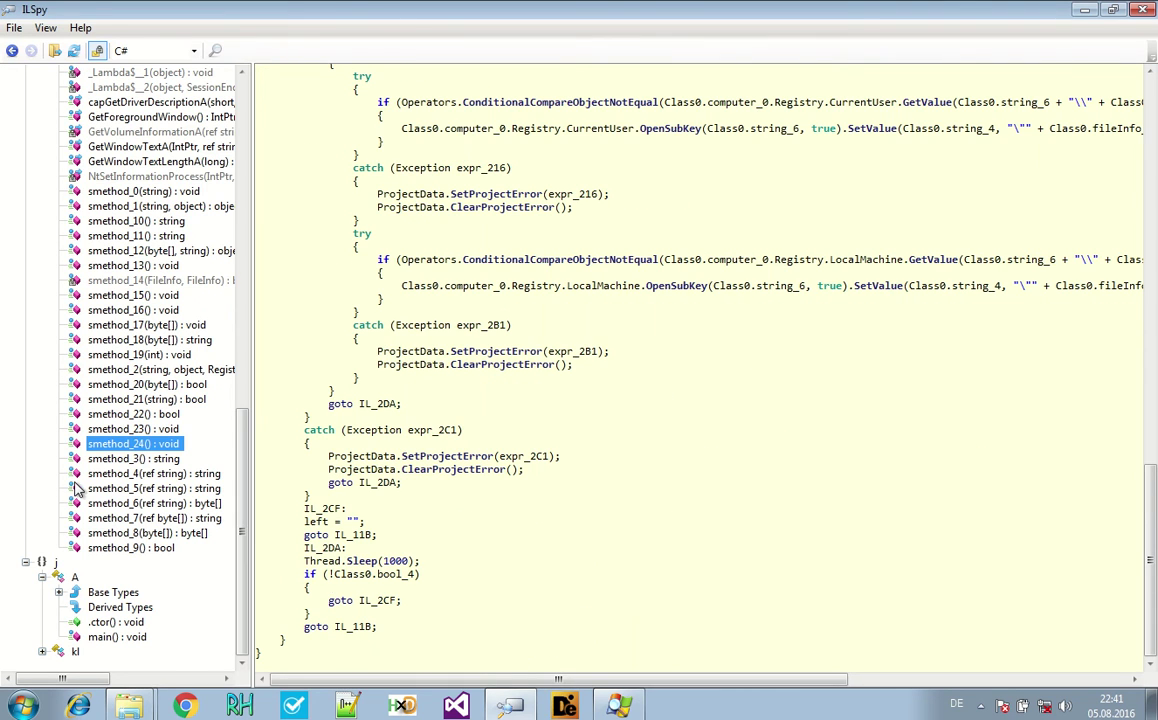
Display the complete Class0 code of dump2-cleaned and browse the class's fields and methods in the assembly tree
scroll(74, 483, "up", 13)
scroll(78, 488, "up", 4)
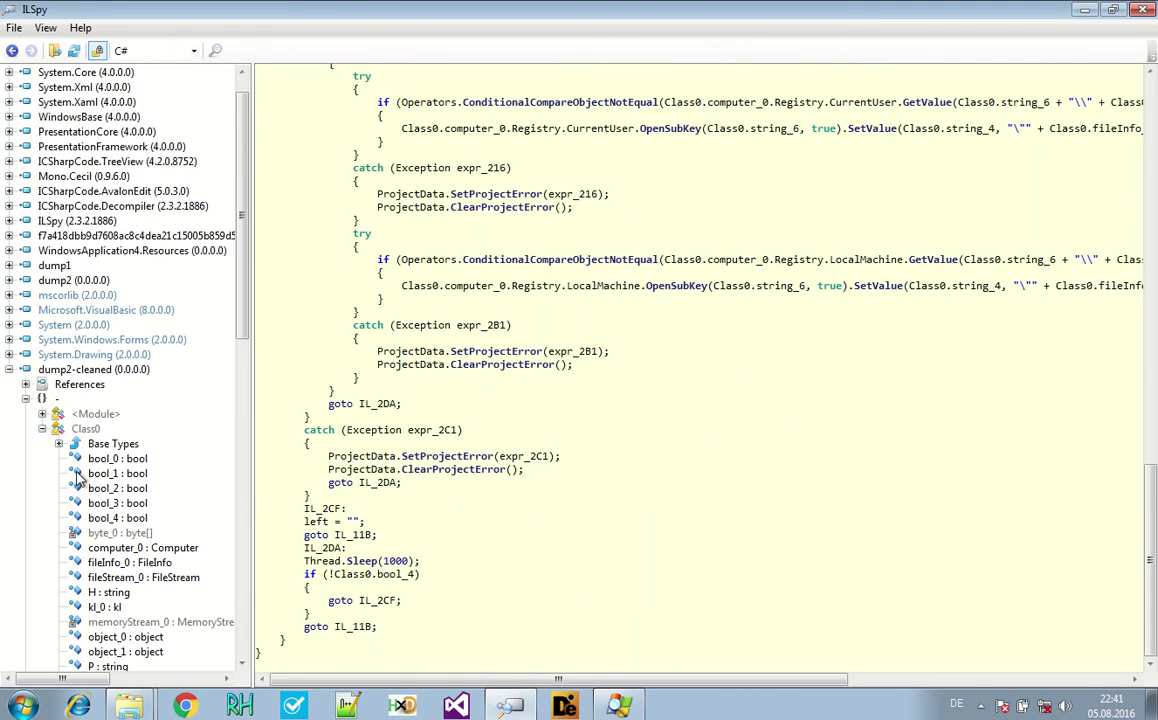
scroll(75, 430, "down", 2)
left_click(86, 340)
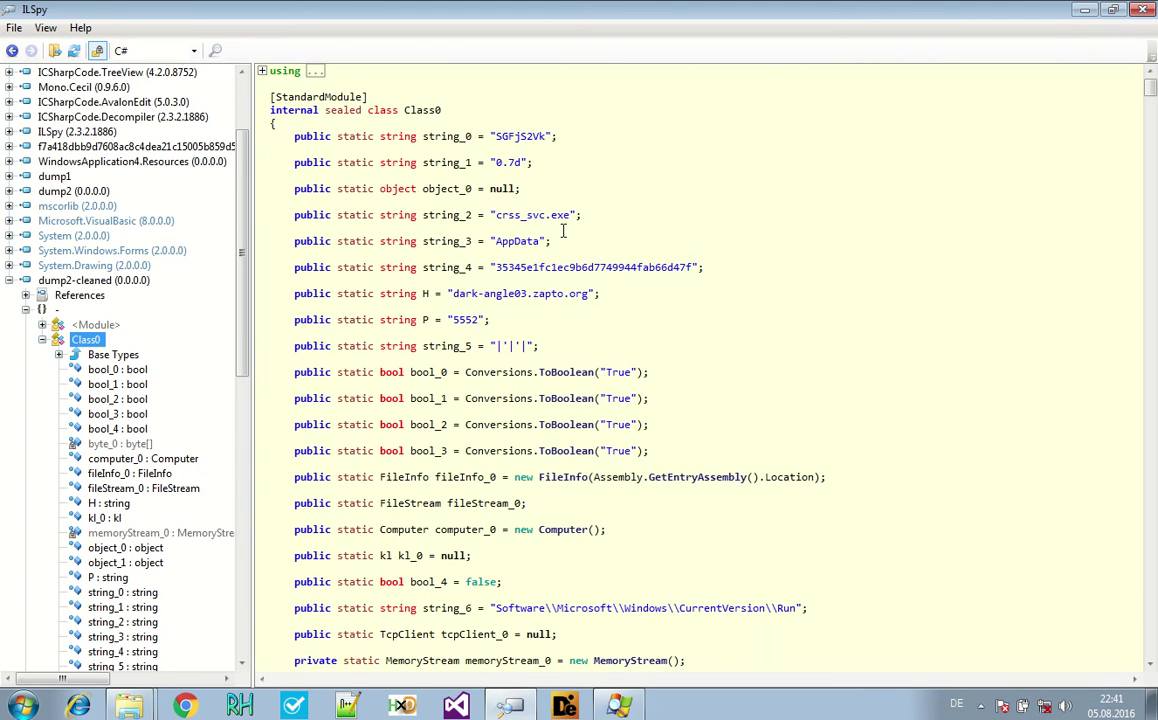
scroll(90, 347, "down", 11)
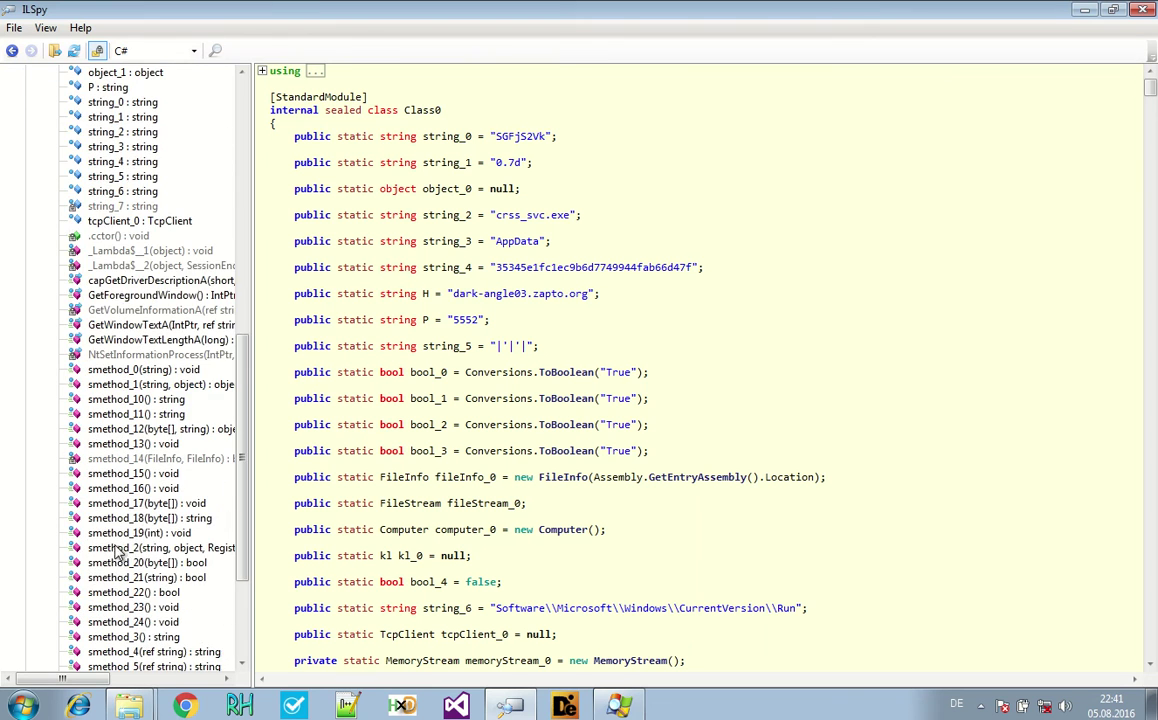
scroll(150, 550, "down", 4)
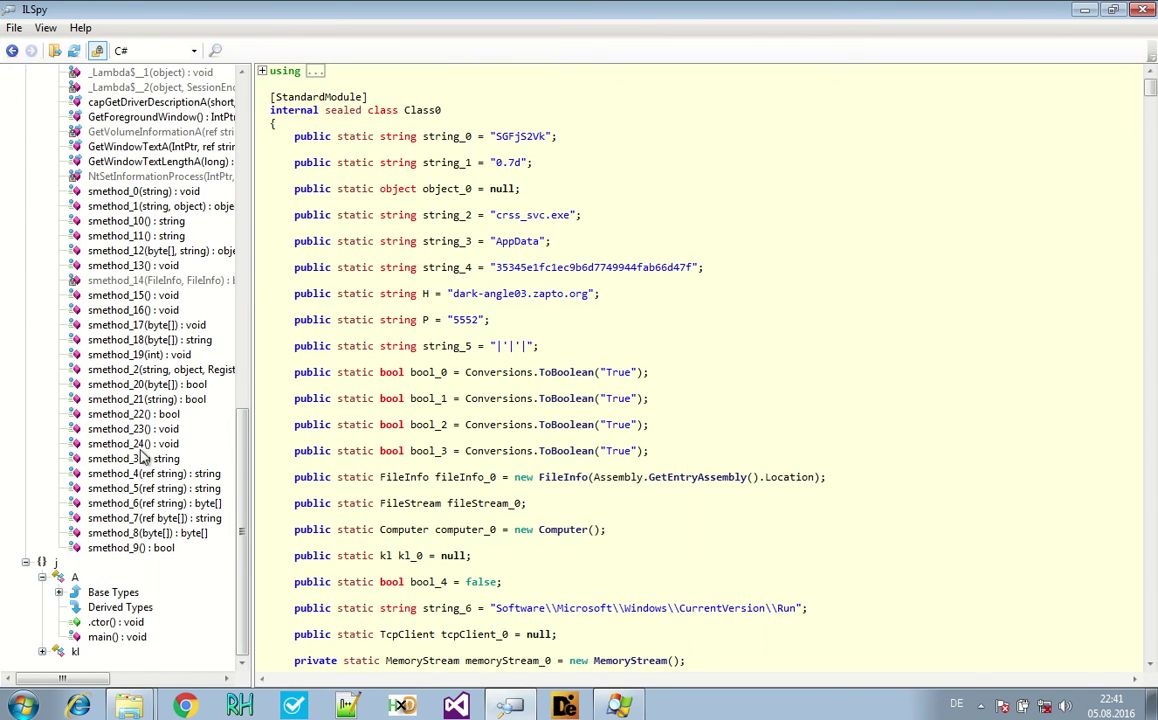
scroll(132, 415, "up", 13)
scroll(138, 463, "up", 1)
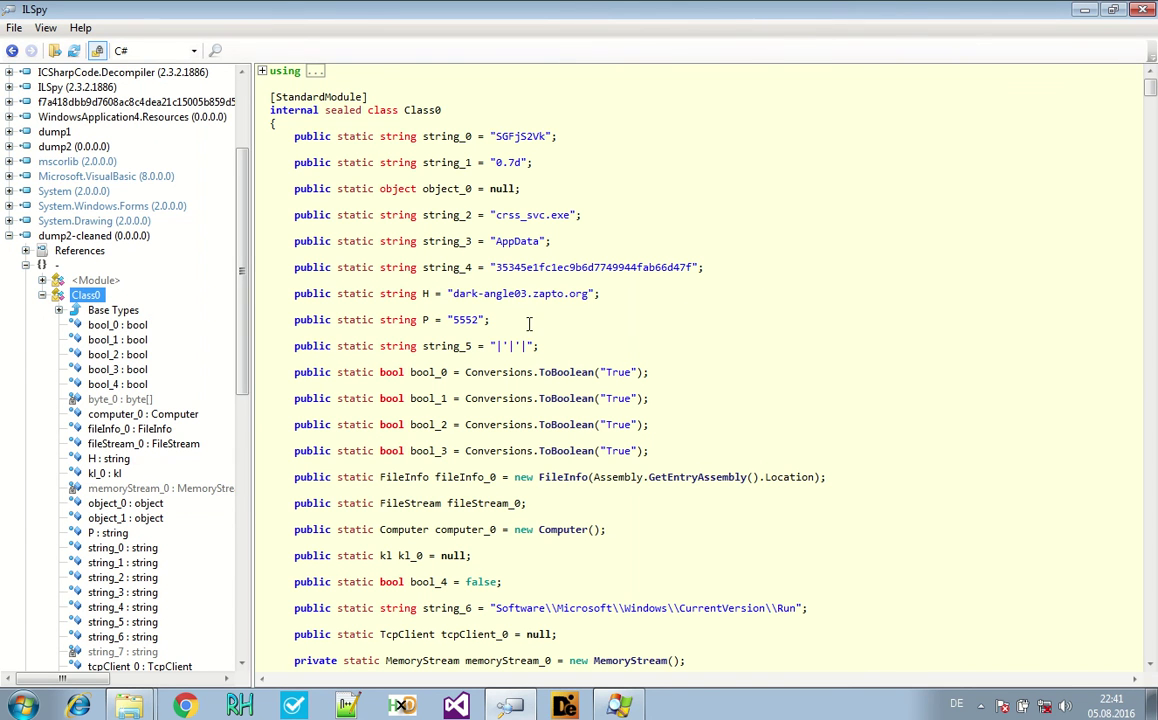
Examine Class0's configuration fields, highlighting the block from string_0 to P and the values of H, string_4 and string_1
scroll(462, 349, "down", 20)
scroll(455, 380, "up", 20)
left_click_drag(513, 318, 265, 133)
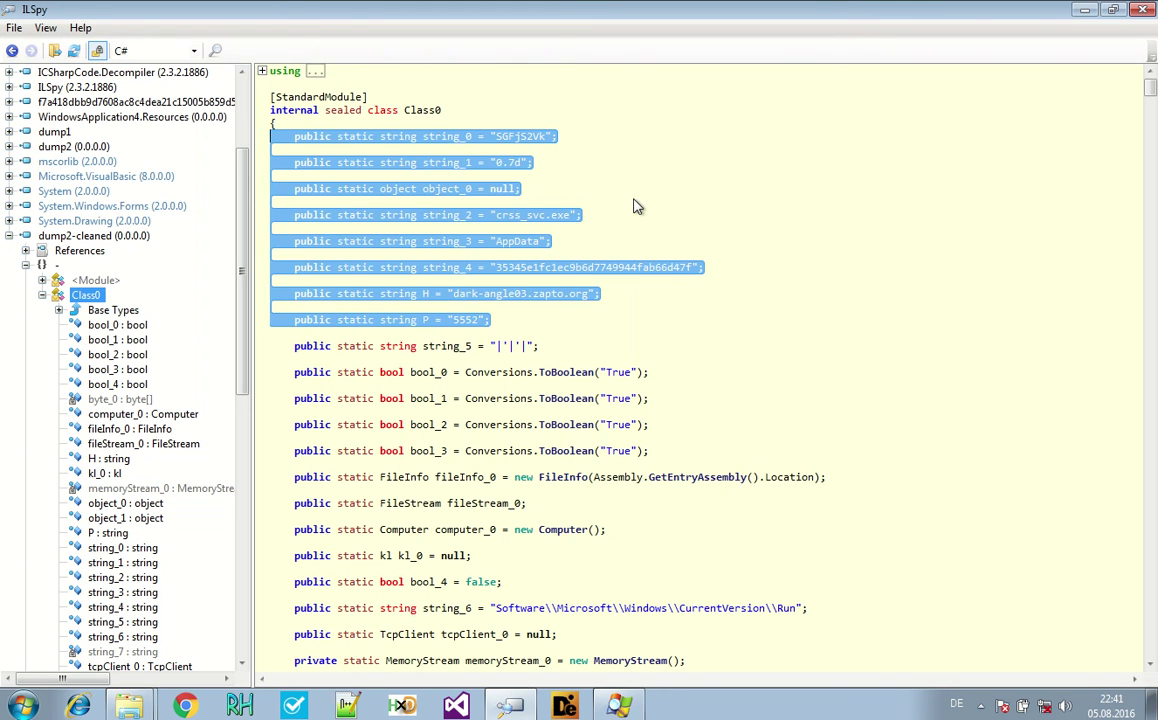
left_click(619, 227)
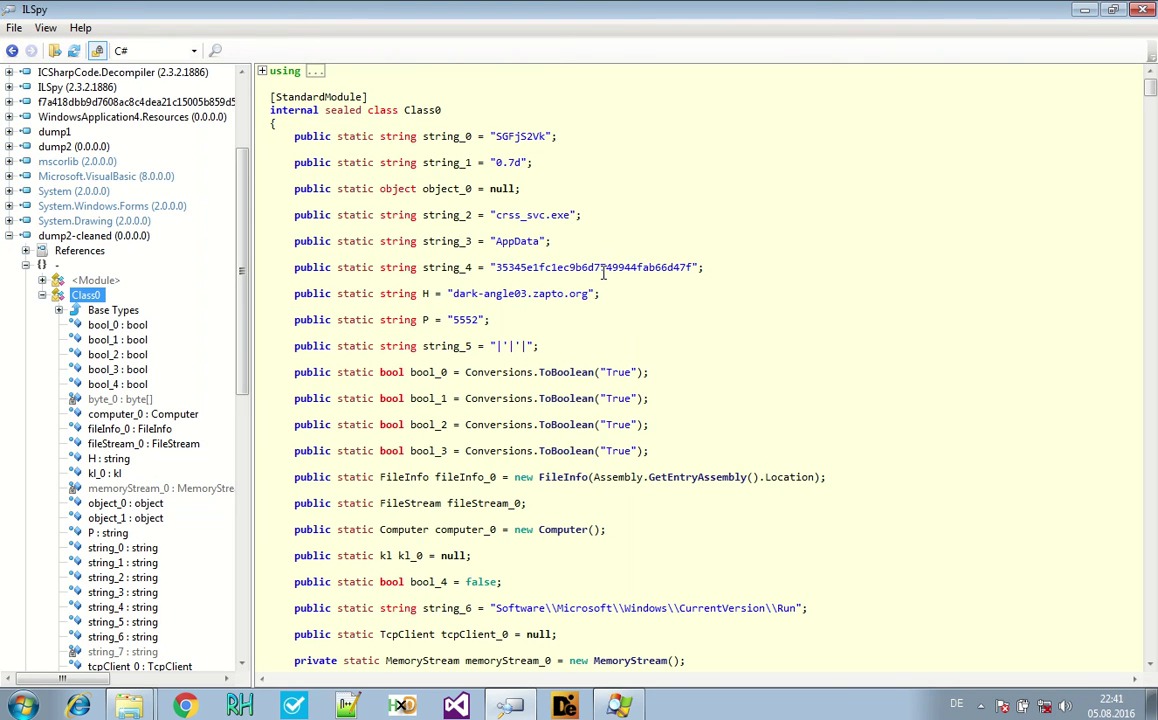
double_click(580, 293)
left_click(595, 267)
left_click_drag(589, 293, 455, 303)
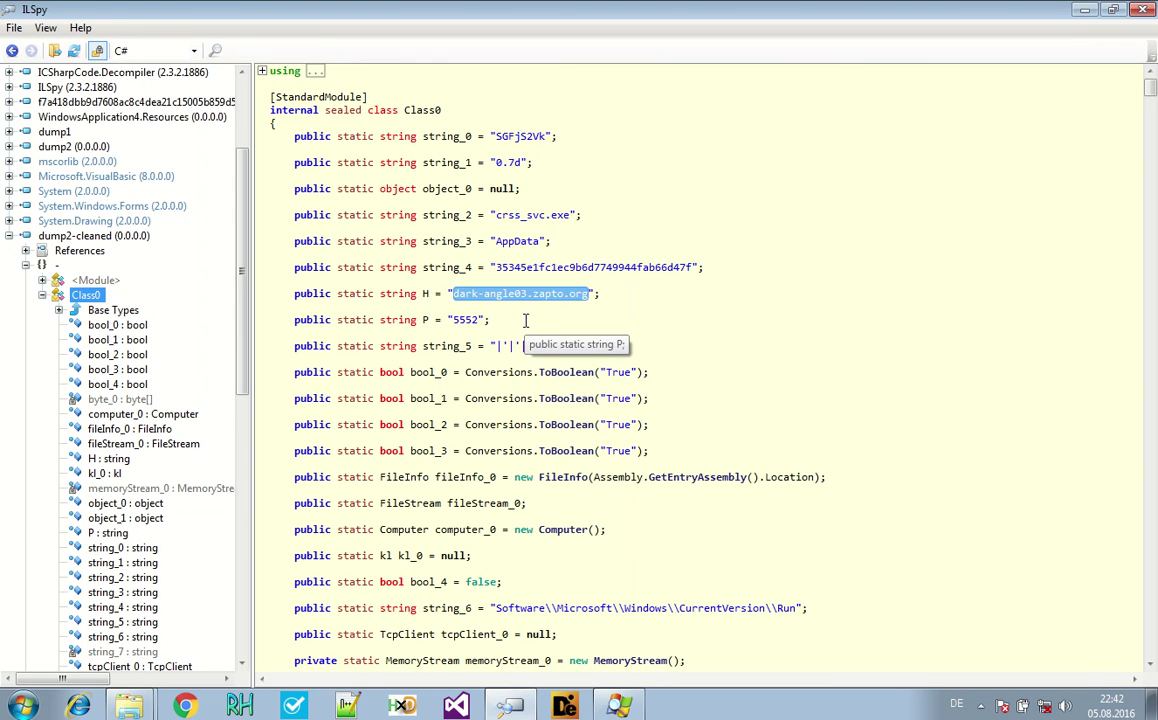
left_click(471, 294)
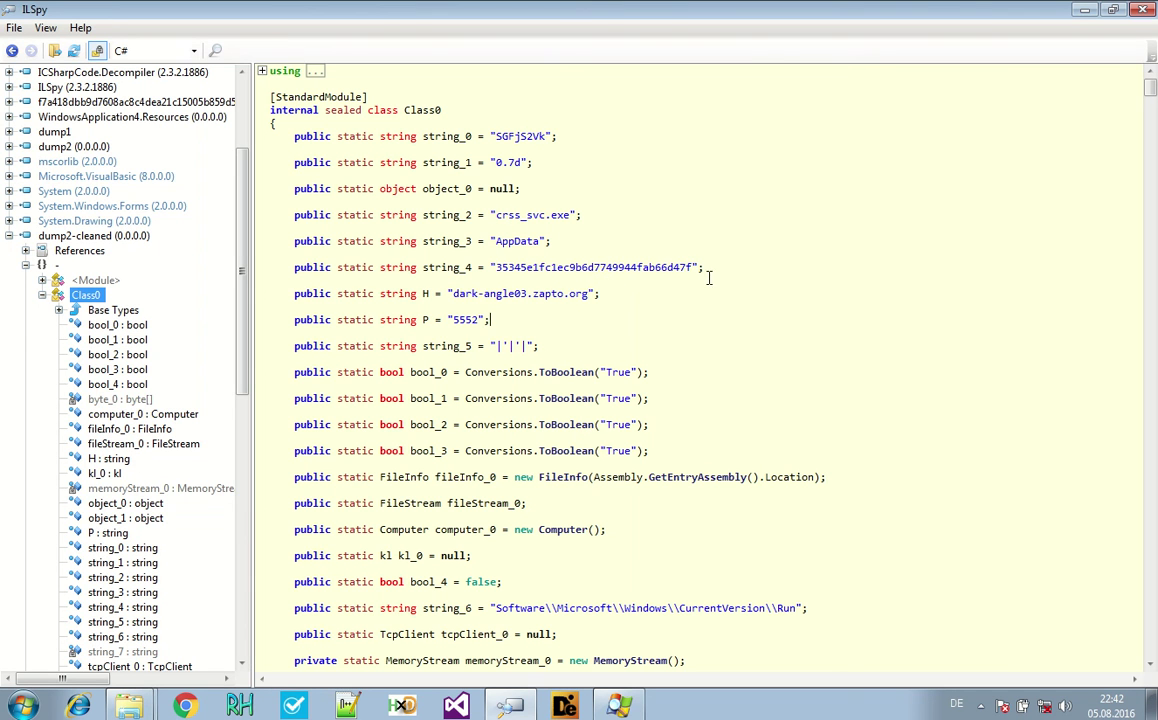
left_click_drag(692, 267, 540, 241)
left_click_drag(526, 162, 488, 178)
Read Class0's native imports and its methods smethod_0 to smethod_3, including the registry access and system-information gathering
scroll(669, 557, "down", 20)
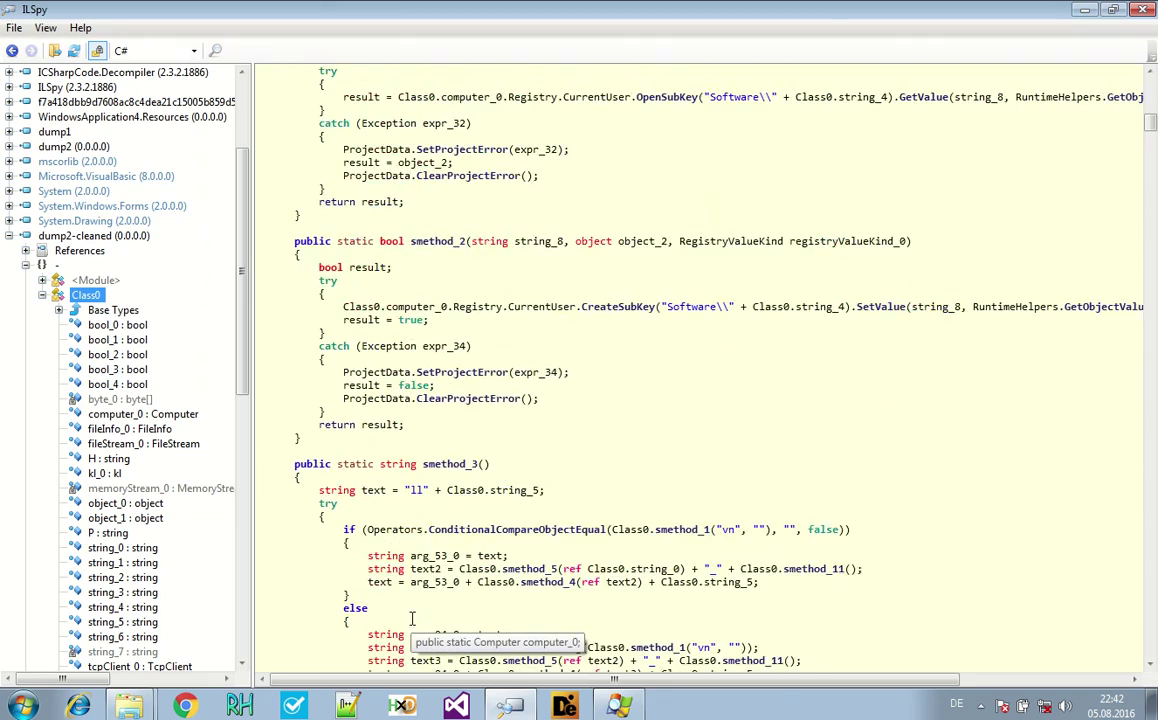
scroll(411, 619, "down", 20)
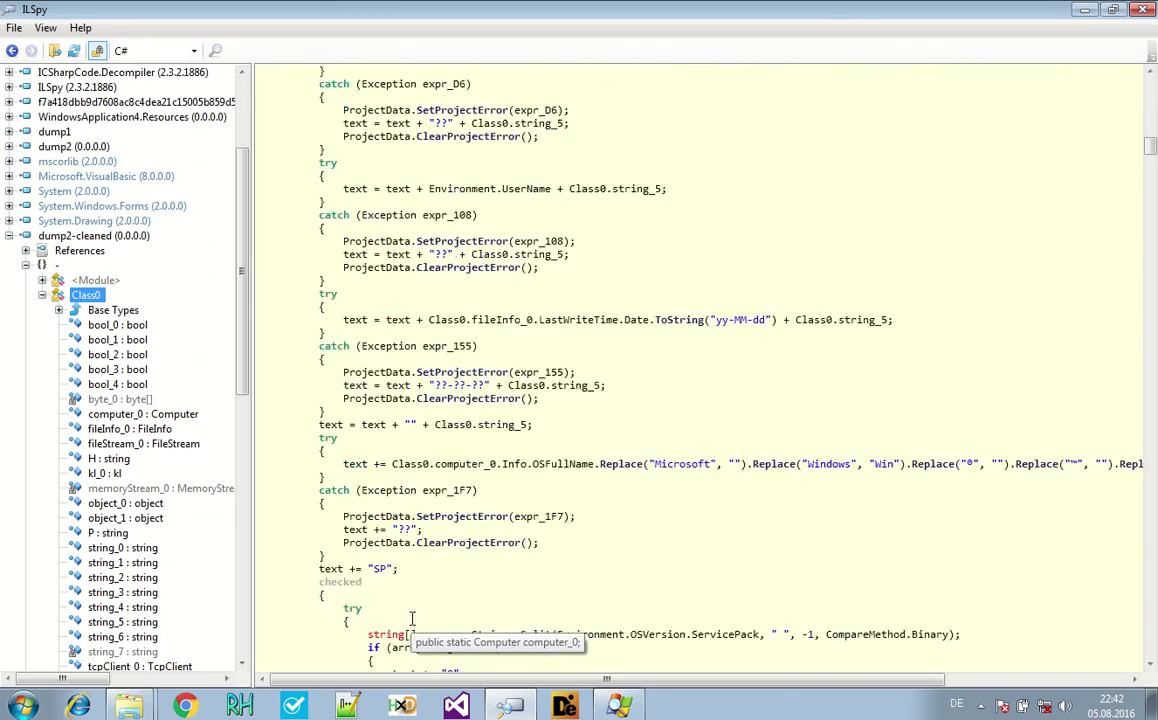
scroll(411, 619, "up", 20)
scroll(413, 616, "up", 13)
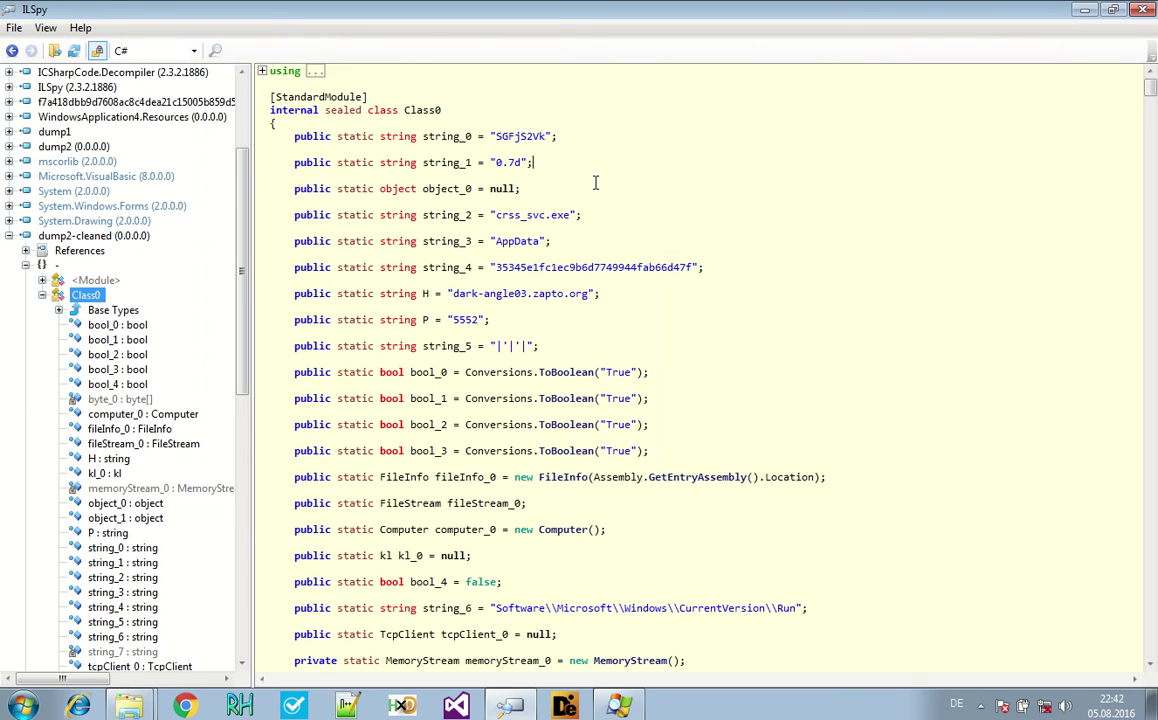
scroll(472, 385, "down", 16)
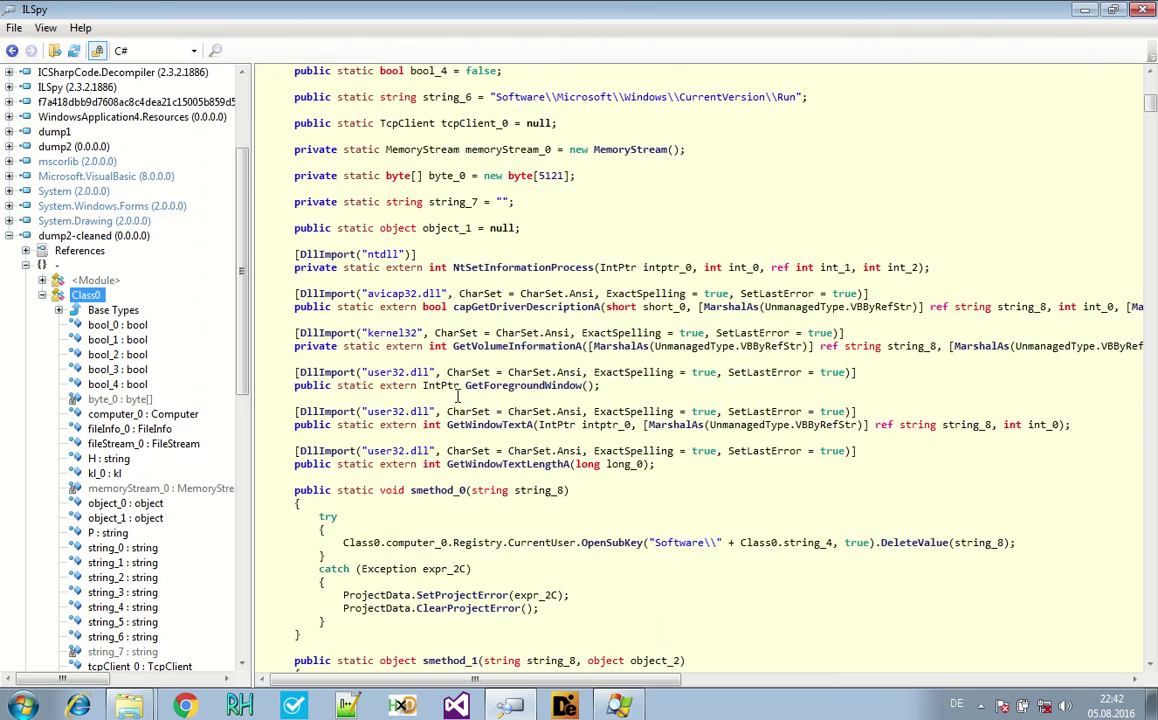
scroll(452, 408, "down", 9)
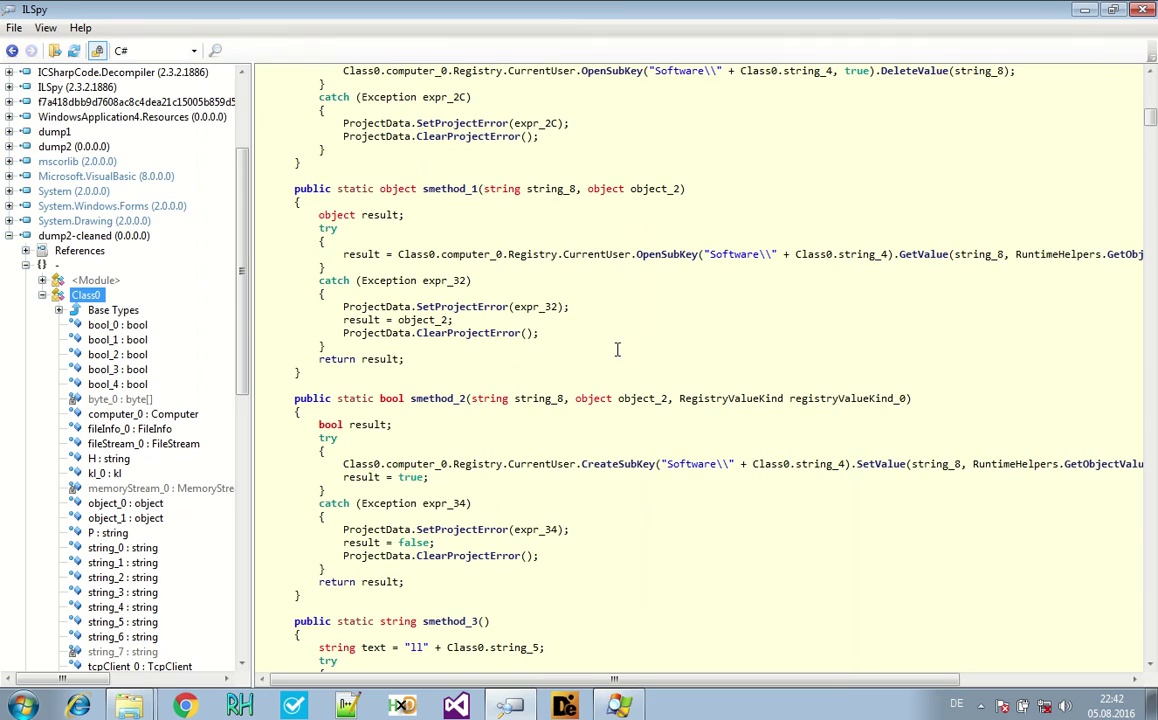
scroll(622, 306, "down", 10)
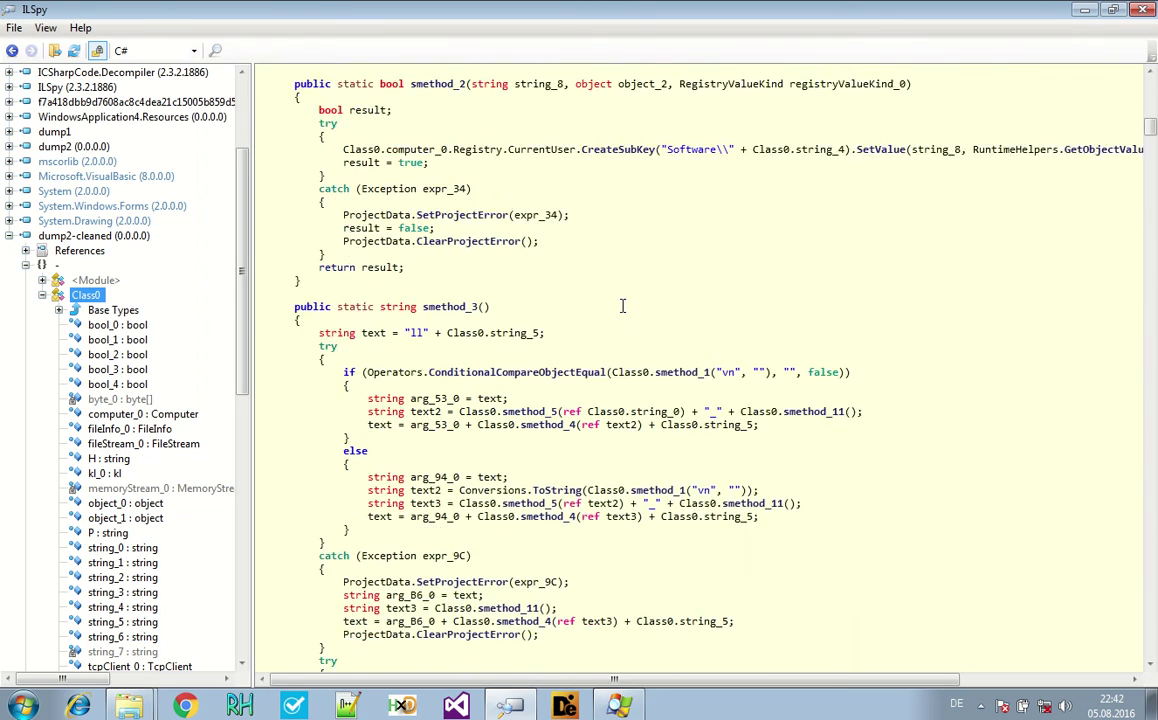
scroll(622, 306, "down", 20)
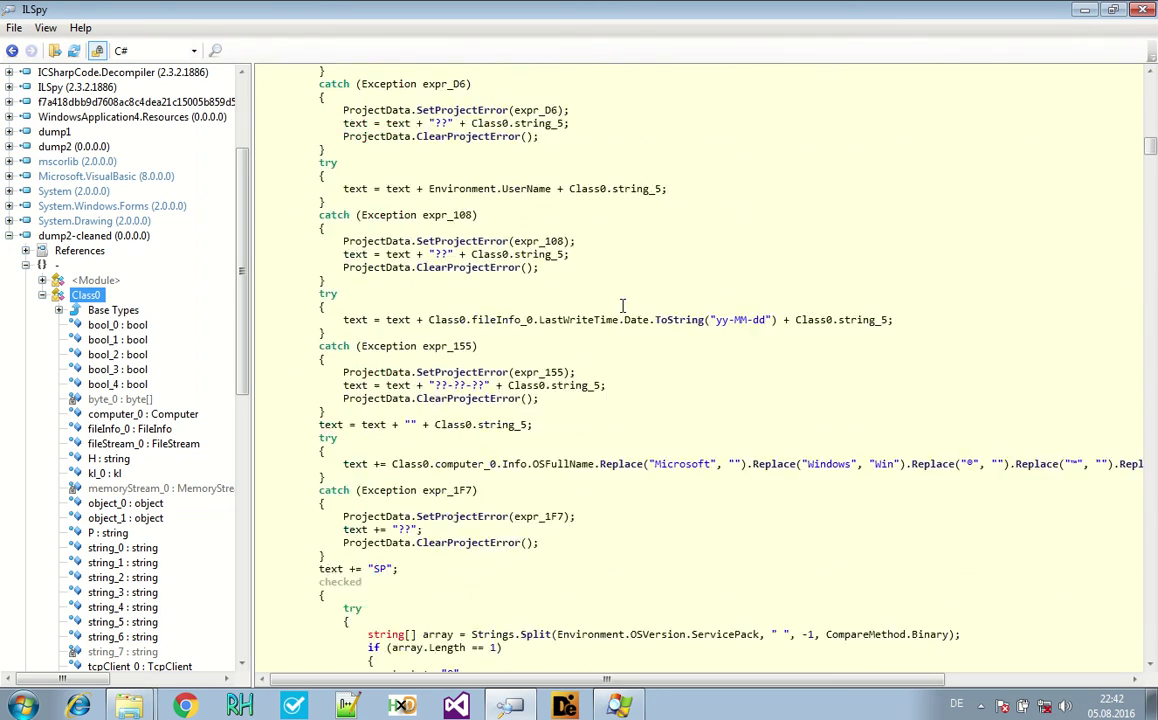
scroll(622, 306, "down", 2)
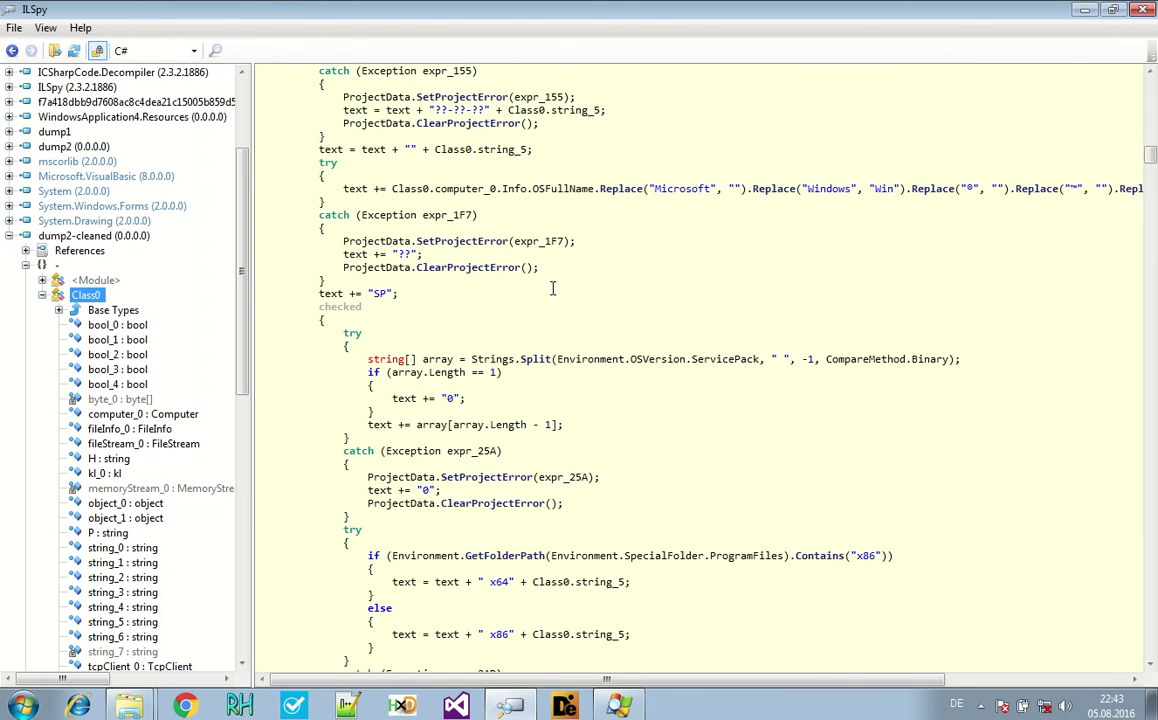
scroll(552, 288, "down", 6)
Show and expand the kl class in namespace j and inspect its GetKeyboardState, GetAsyncKeyState and GetKeyboardLayout imports
scroll(88, 550, "down", 13)
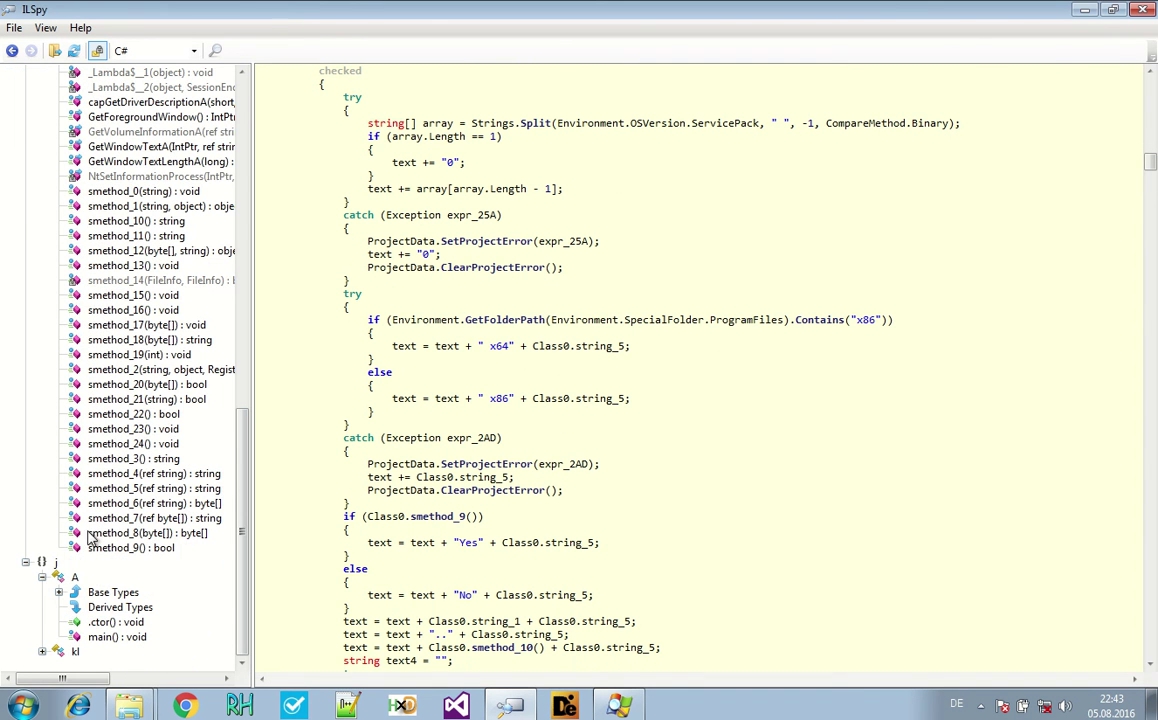
left_click(75, 652)
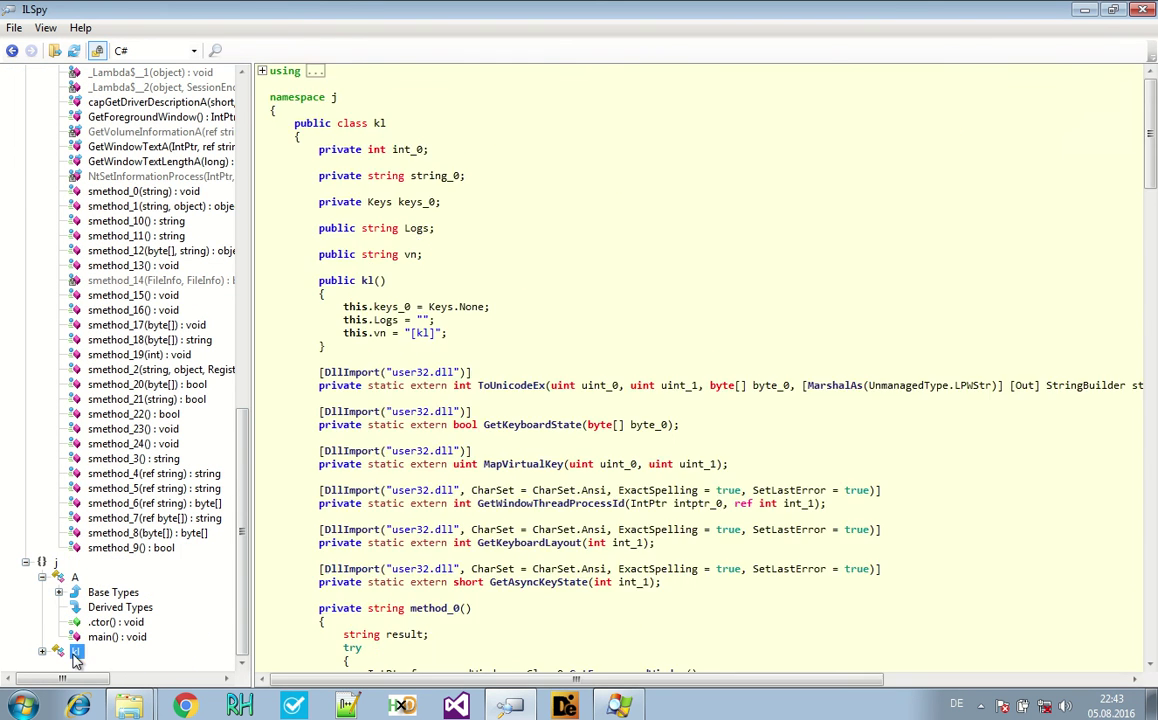
left_click(42, 652)
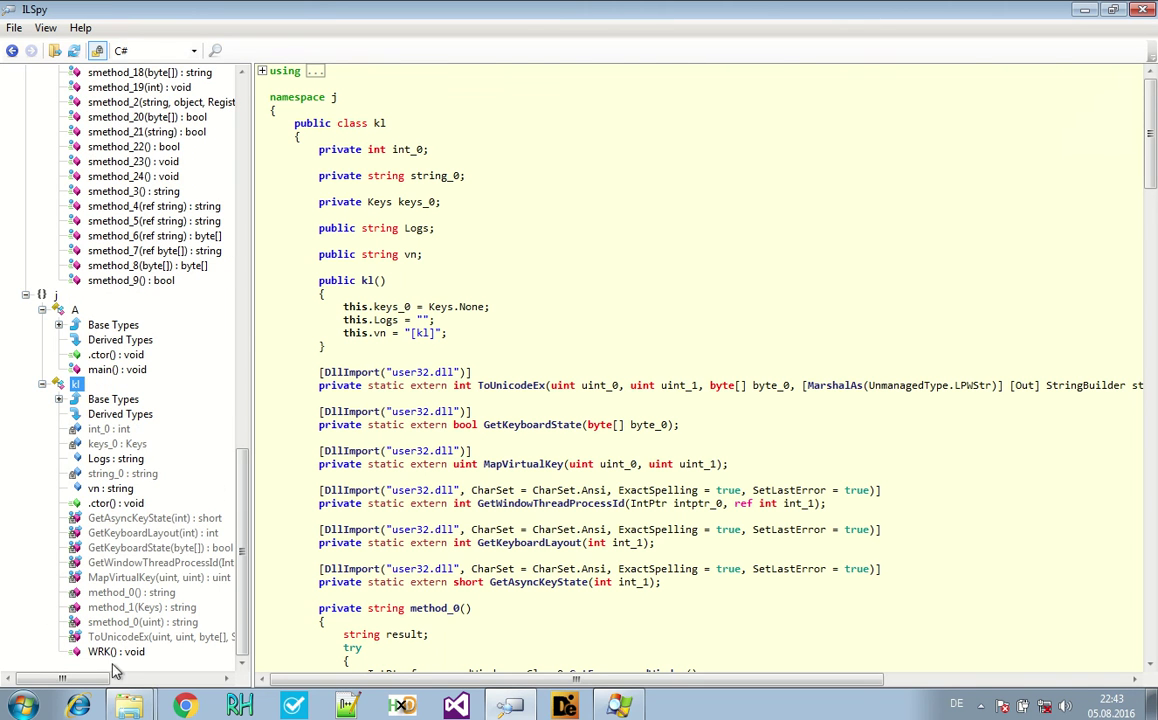
left_click(140, 562)
left_click(143, 549)
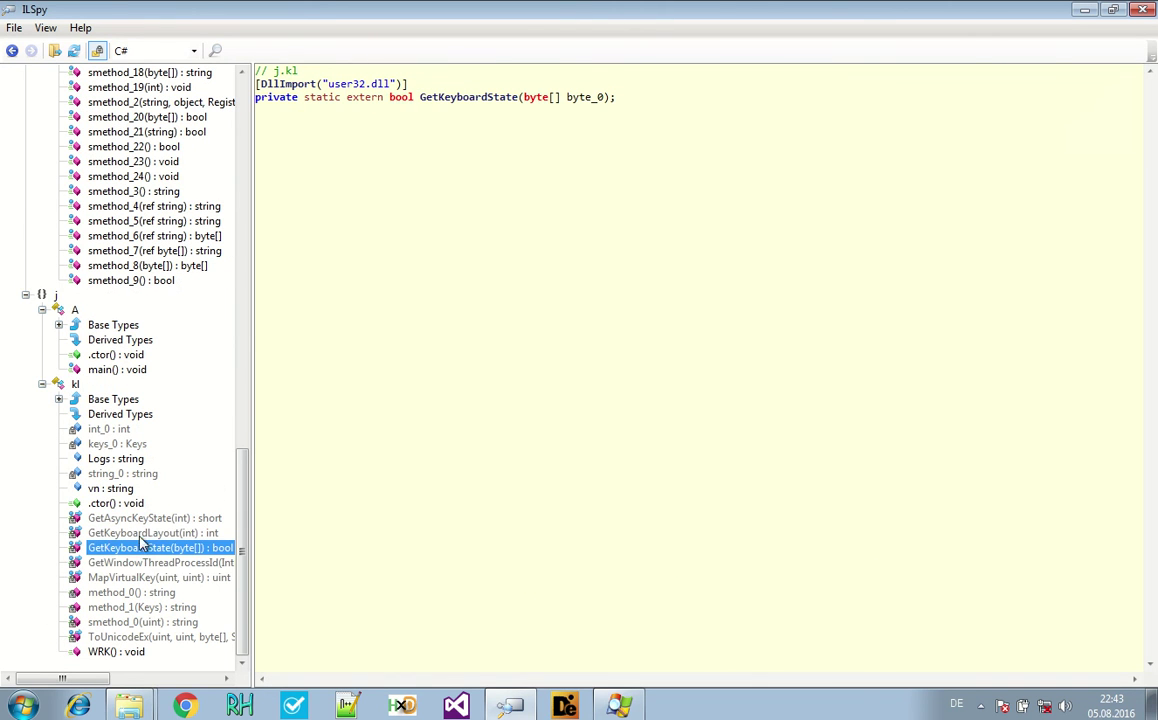
left_click(135, 519)
left_click(149, 535)
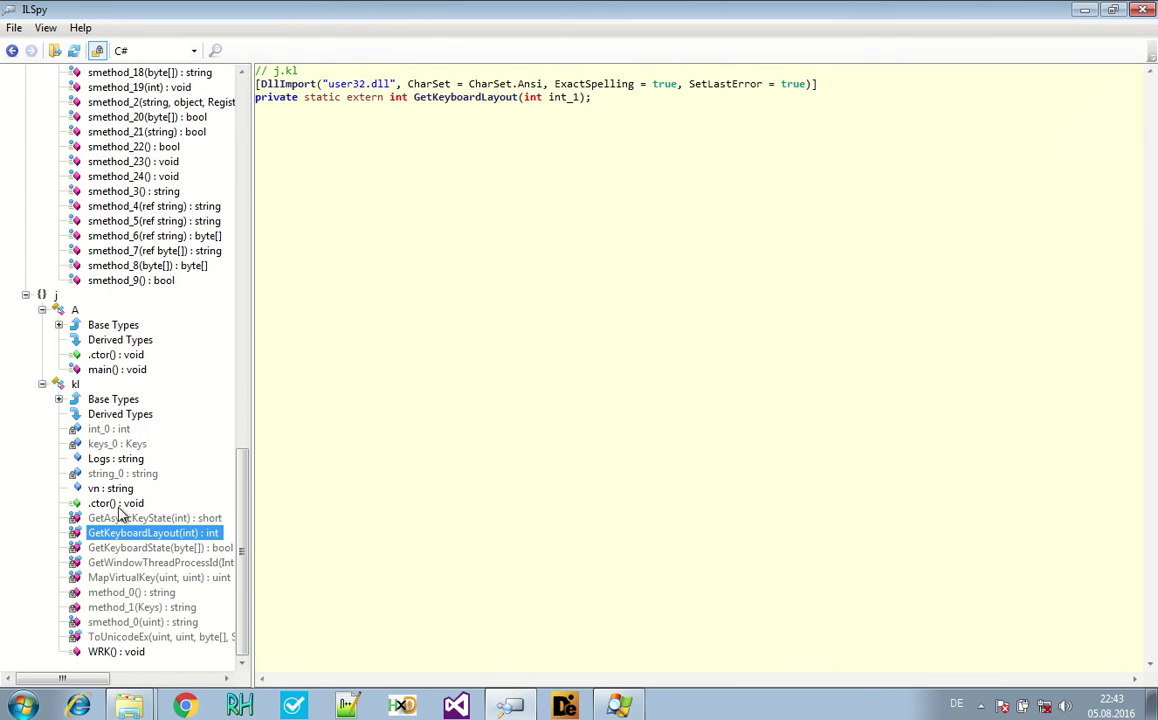
Display the whole kl class and examine its key handling, highlighting the [TAP] and [ENTER] strings and the keys_1.ToString() result line
left_click(74, 384)
scroll(556, 548, "down", 20)
scroll(527, 538, "down", 20)
scroll(530, 550, "up", 10)
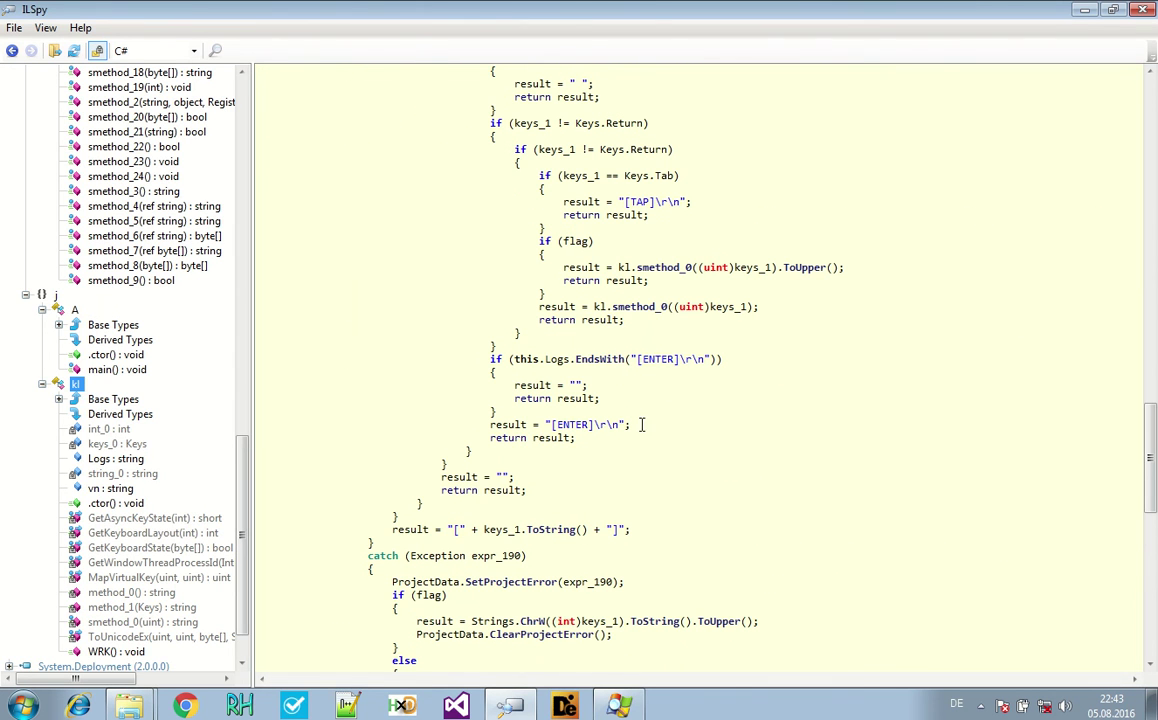
left_click_drag(626, 202, 675, 204)
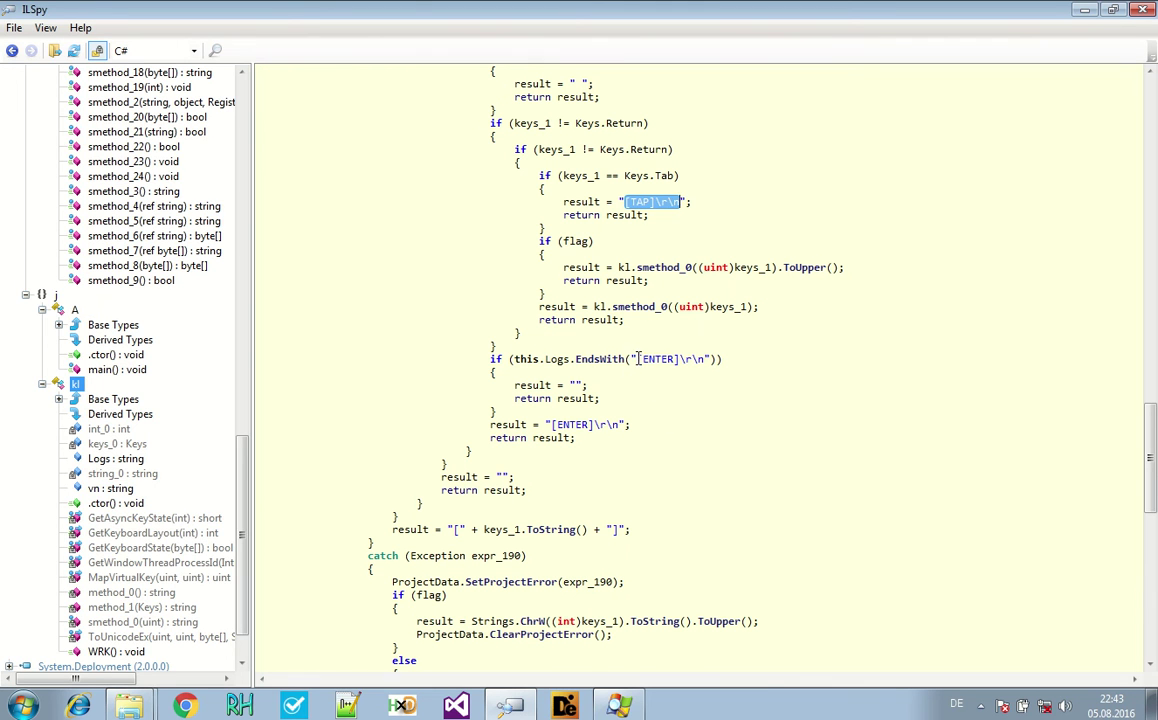
left_click_drag(638, 358, 705, 359)
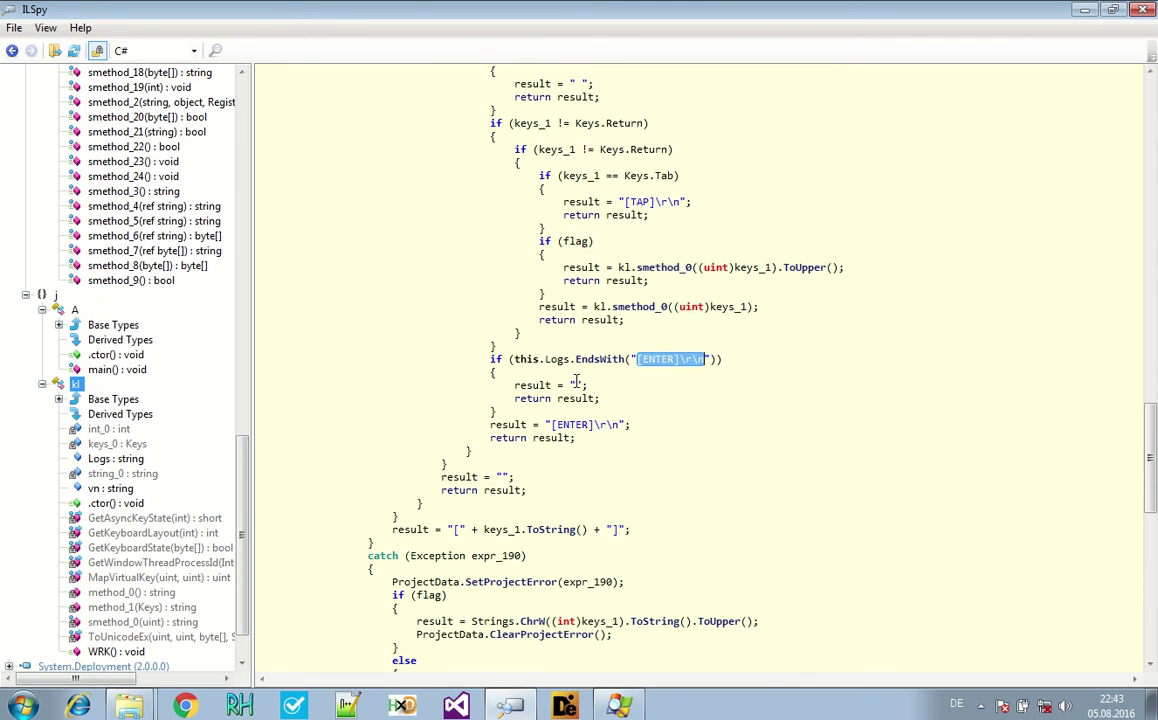
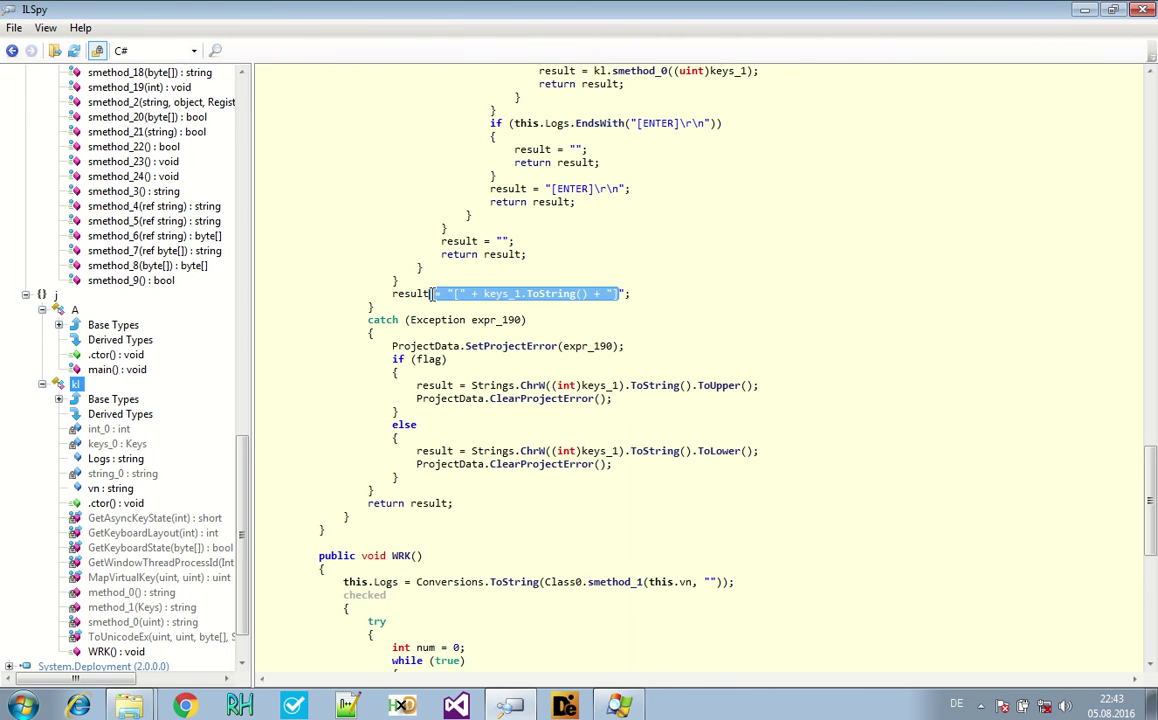
left_click(313, 409)
scroll(300, 400, "up", 10)
Return to the assembly information of dump2-cleaned
scroll(46, 369, "up", 15)
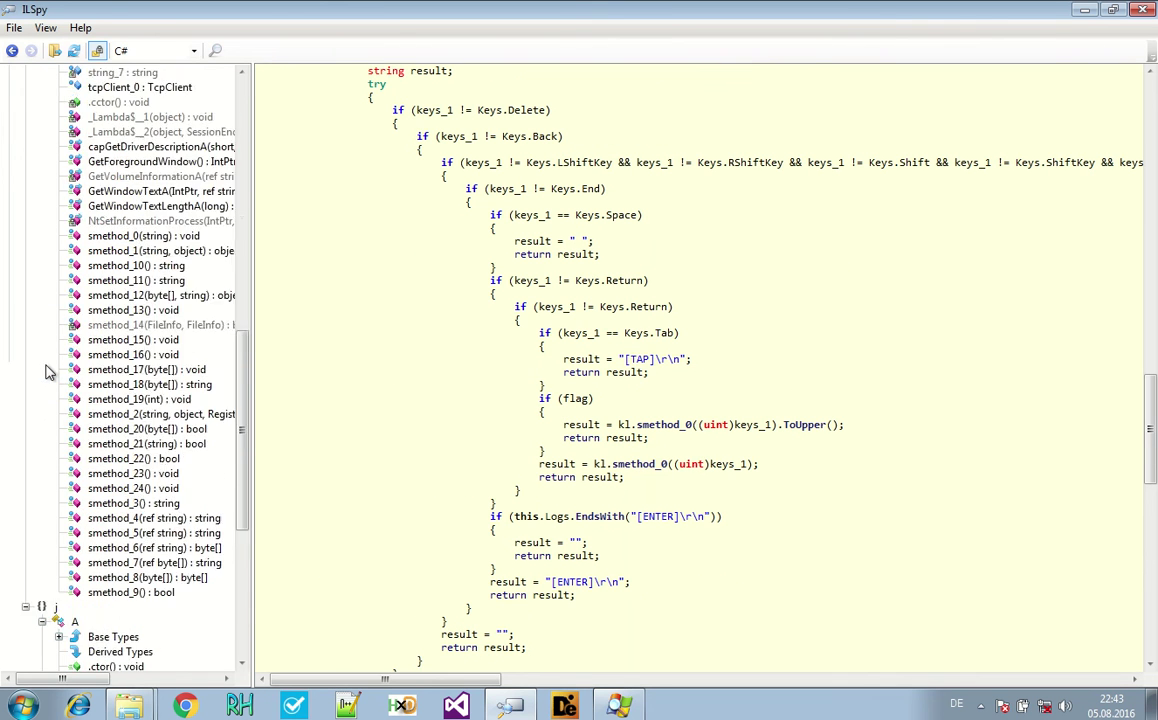
scroll(46, 373, "up", 6)
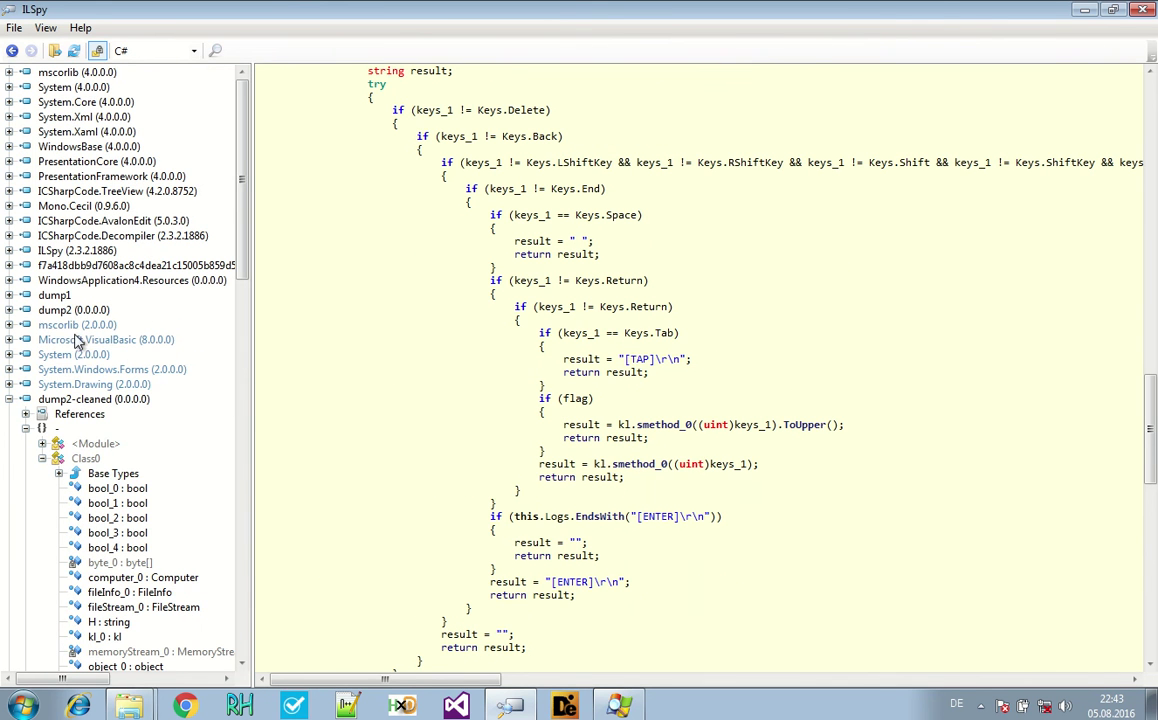
left_click(76, 400)
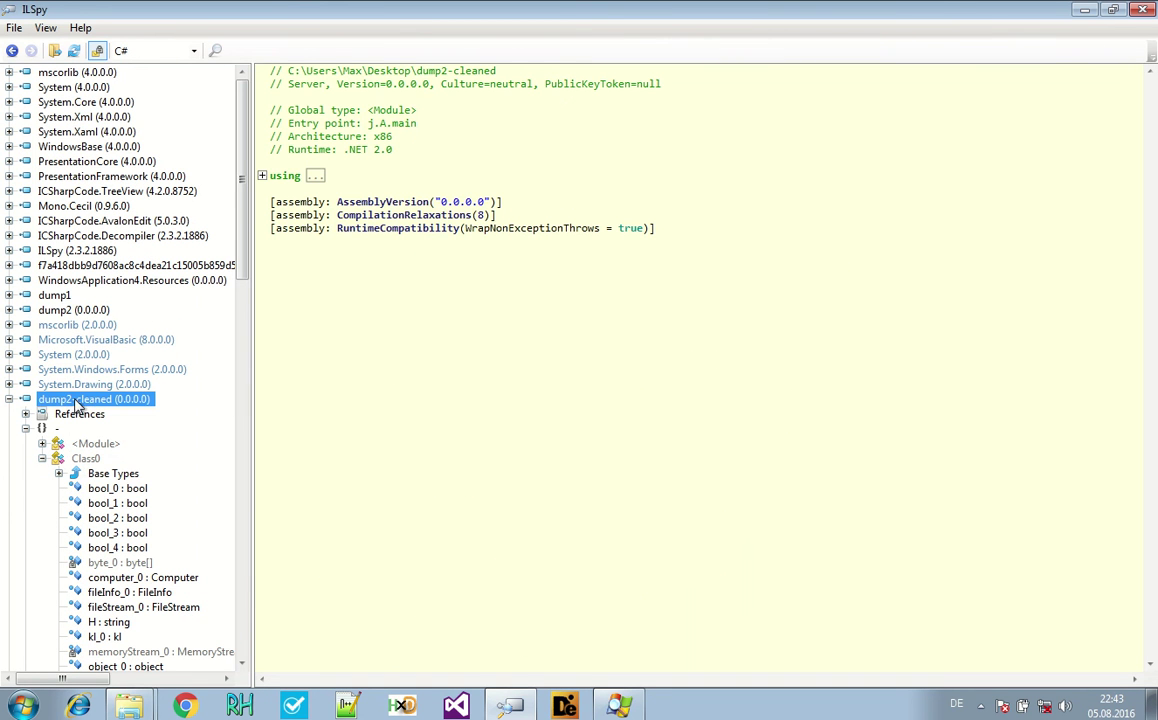
Close ILSpy and the de4dot and dnSpy folder windows, keeping Process Explorer open on the desktop
left_click(1140, 9)
left_click_drag(943, 39, 698, 101)
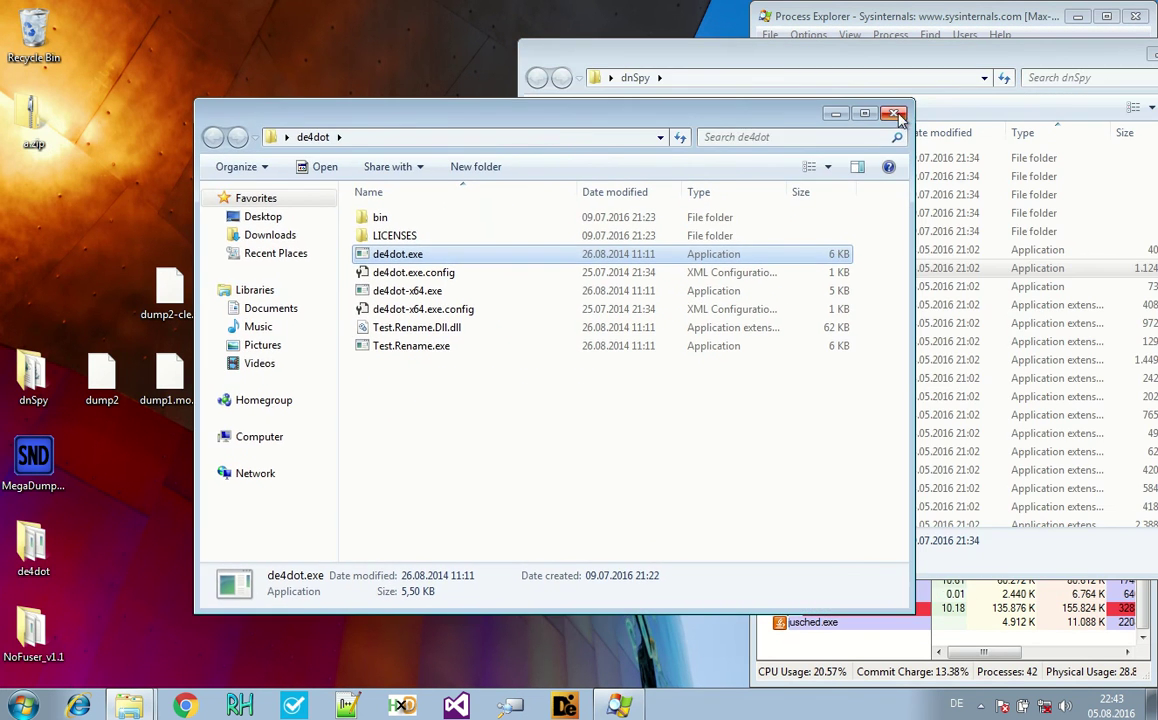
left_click(812, 108)
left_click_drag(1038, 72, 752, 120)
left_click(933, 101)
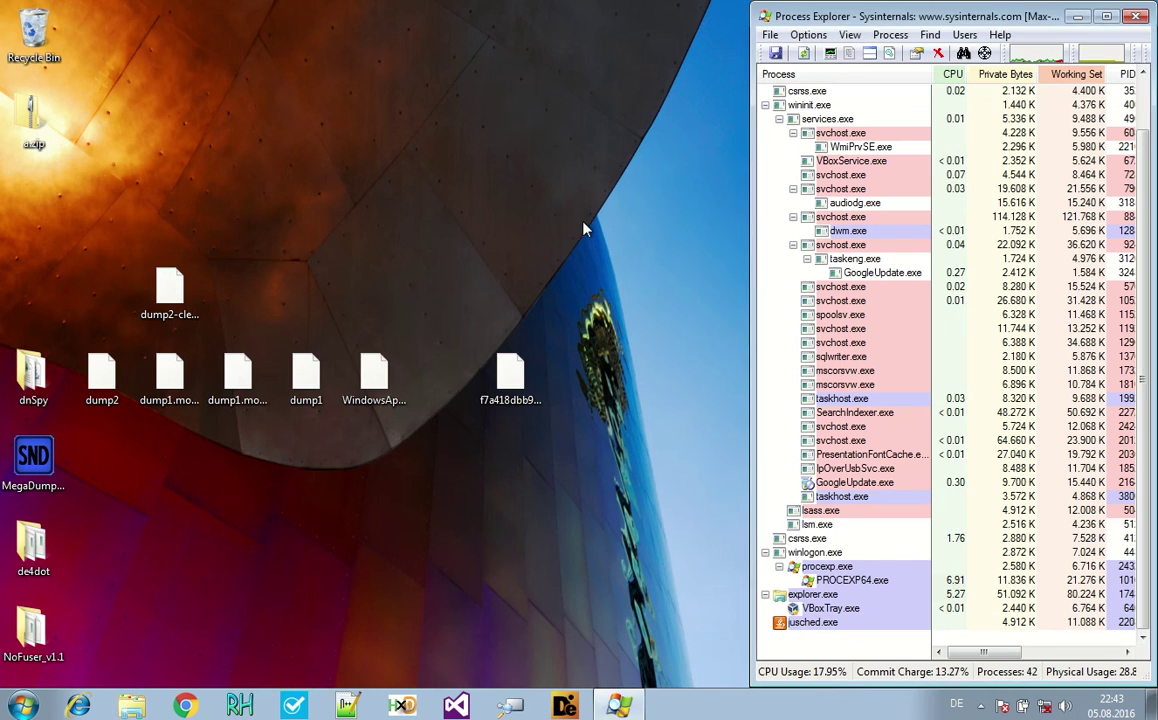